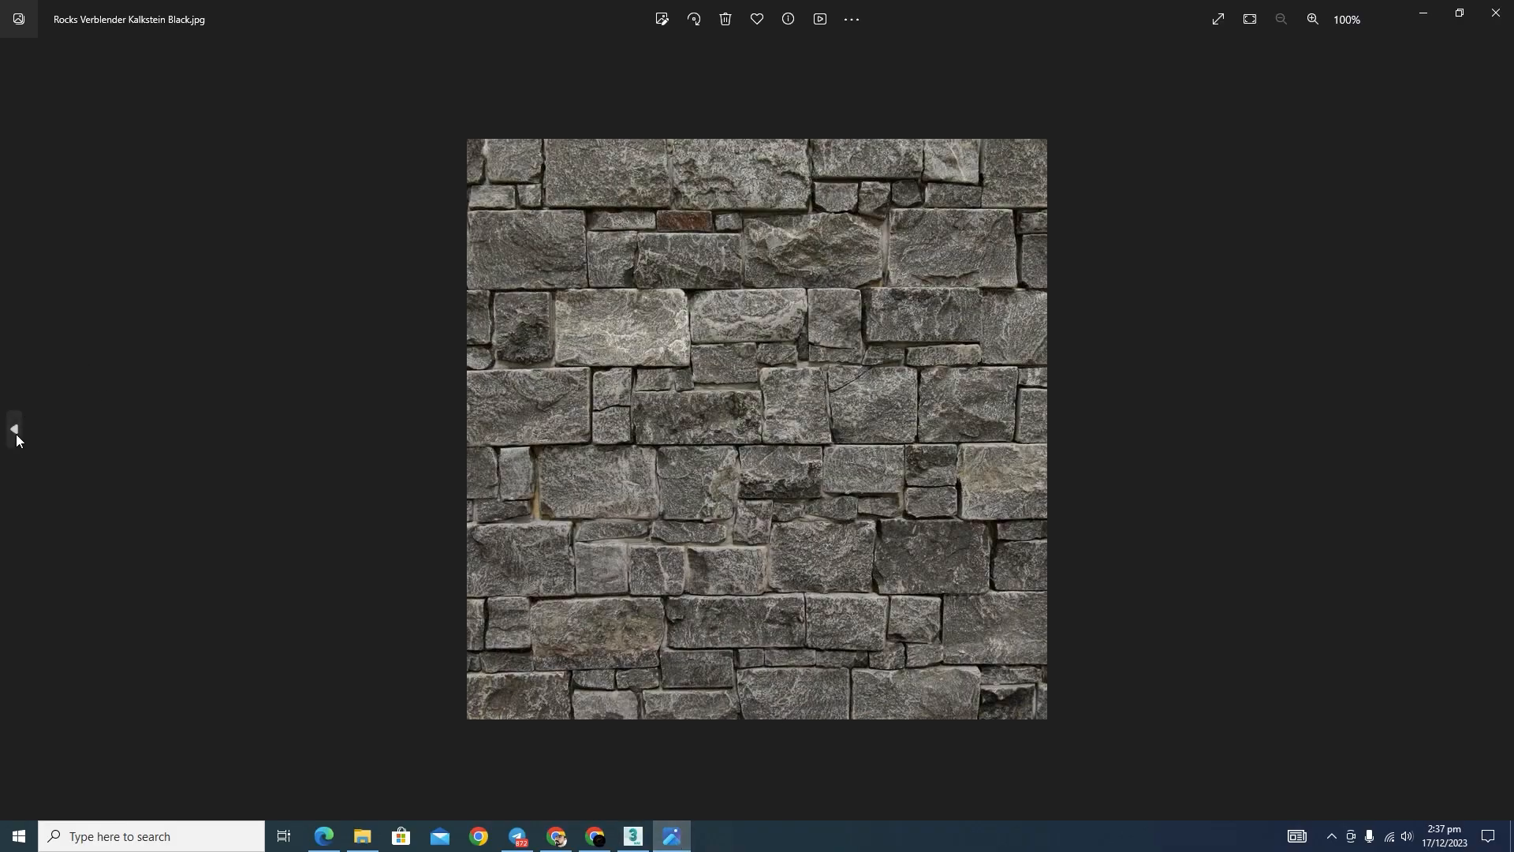
Step: Look through the reference photos of stone walls, cobblestones, stepping stones and garden rocks
click(16, 434)
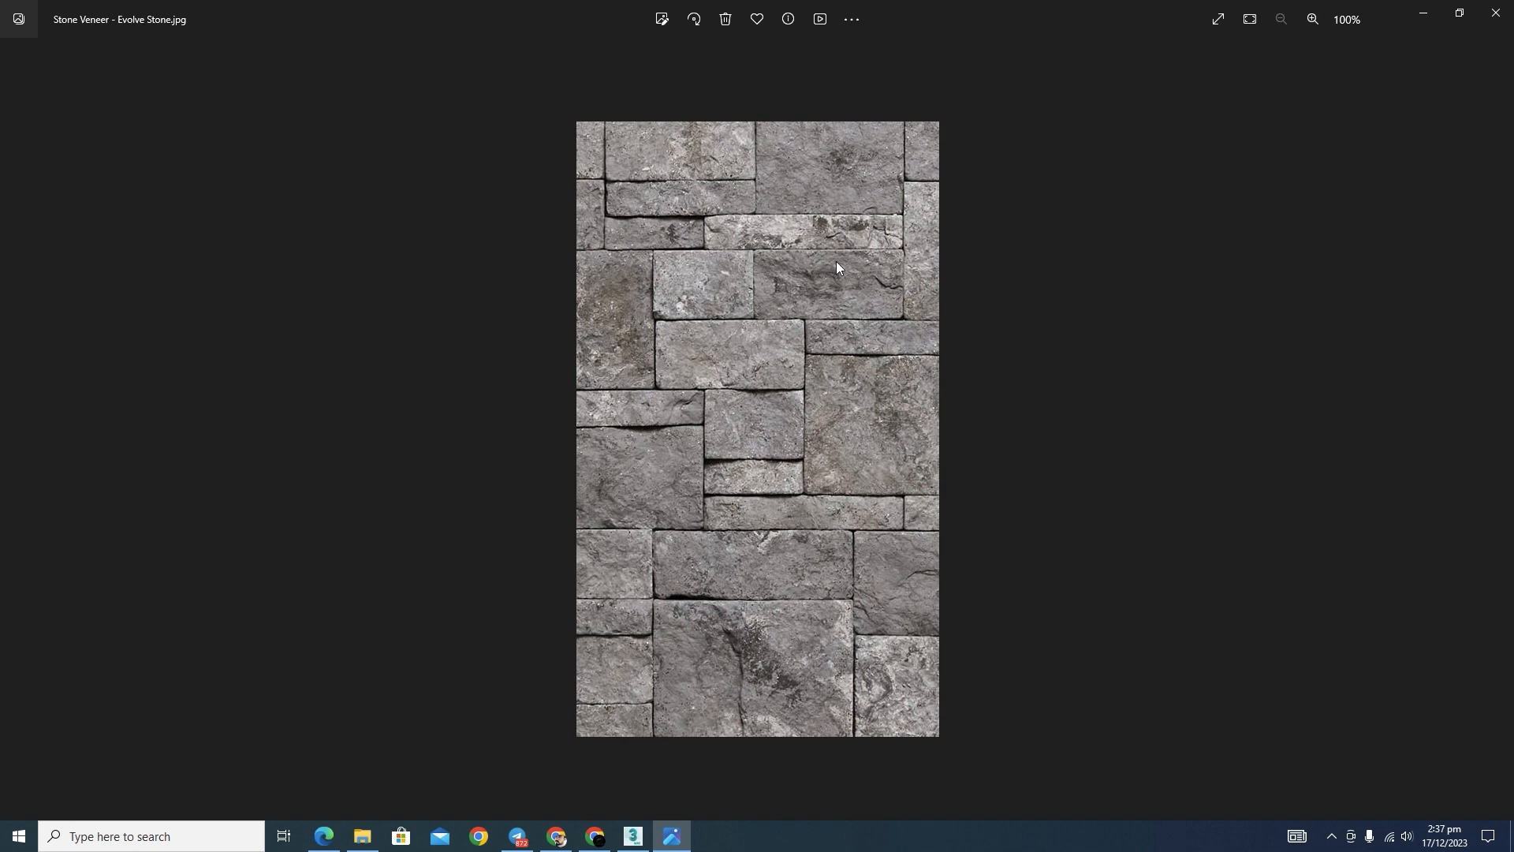
click(14, 429)
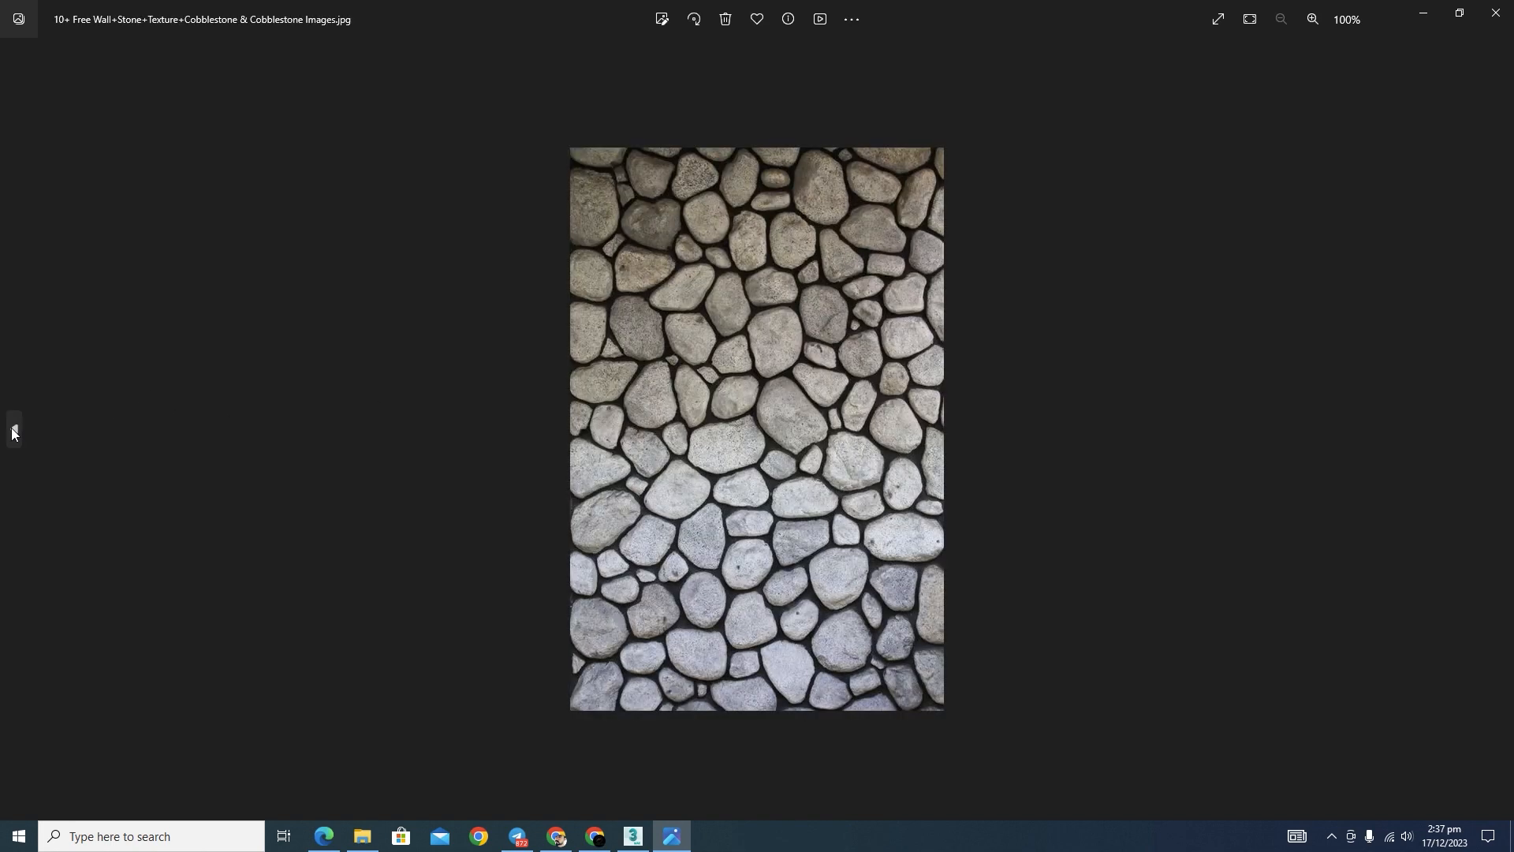
click(12, 428)
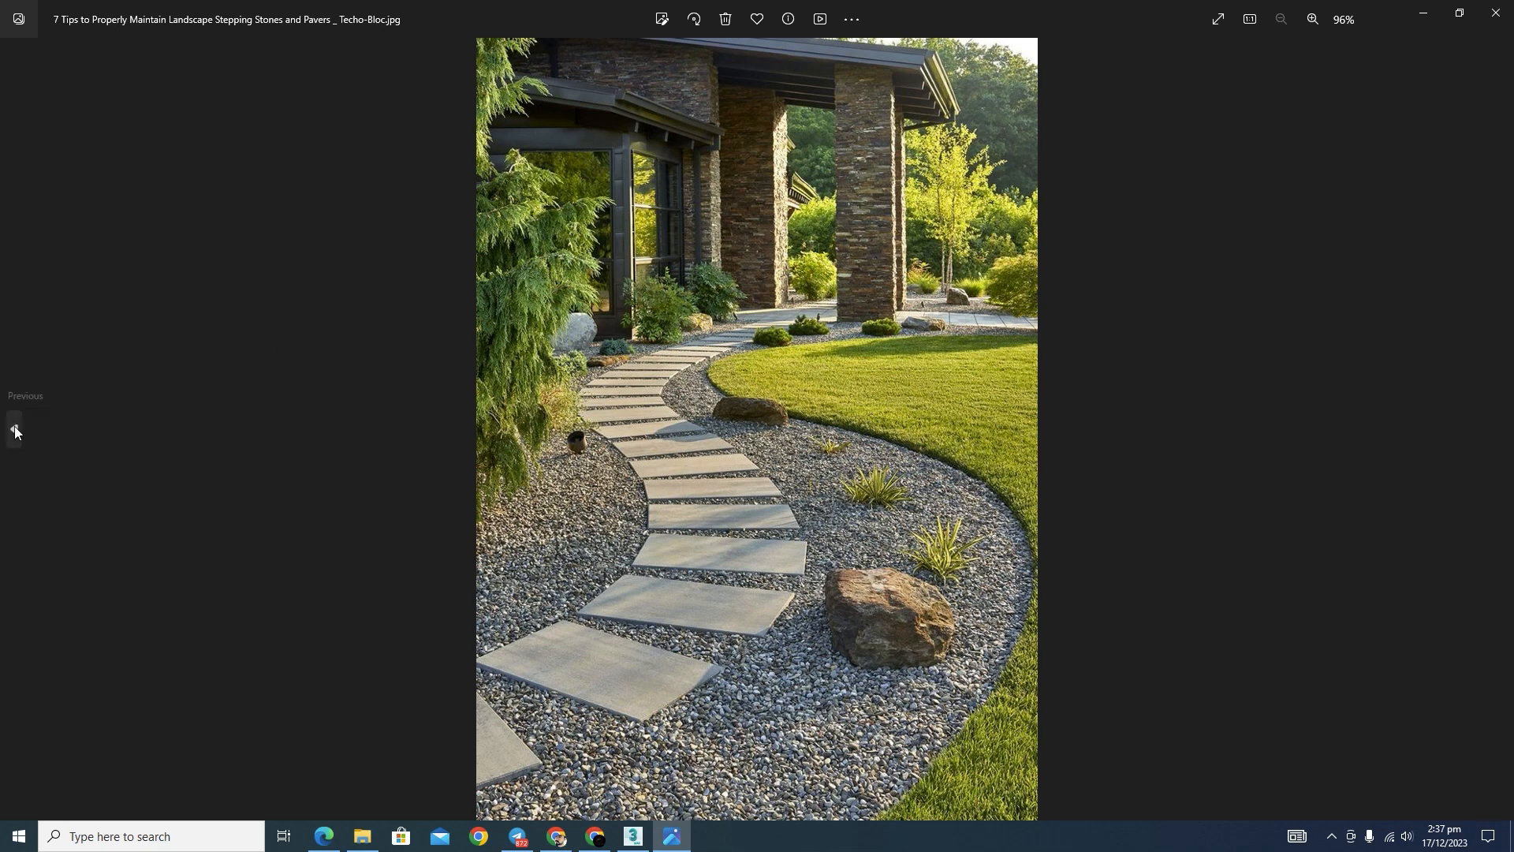
click(14, 427)
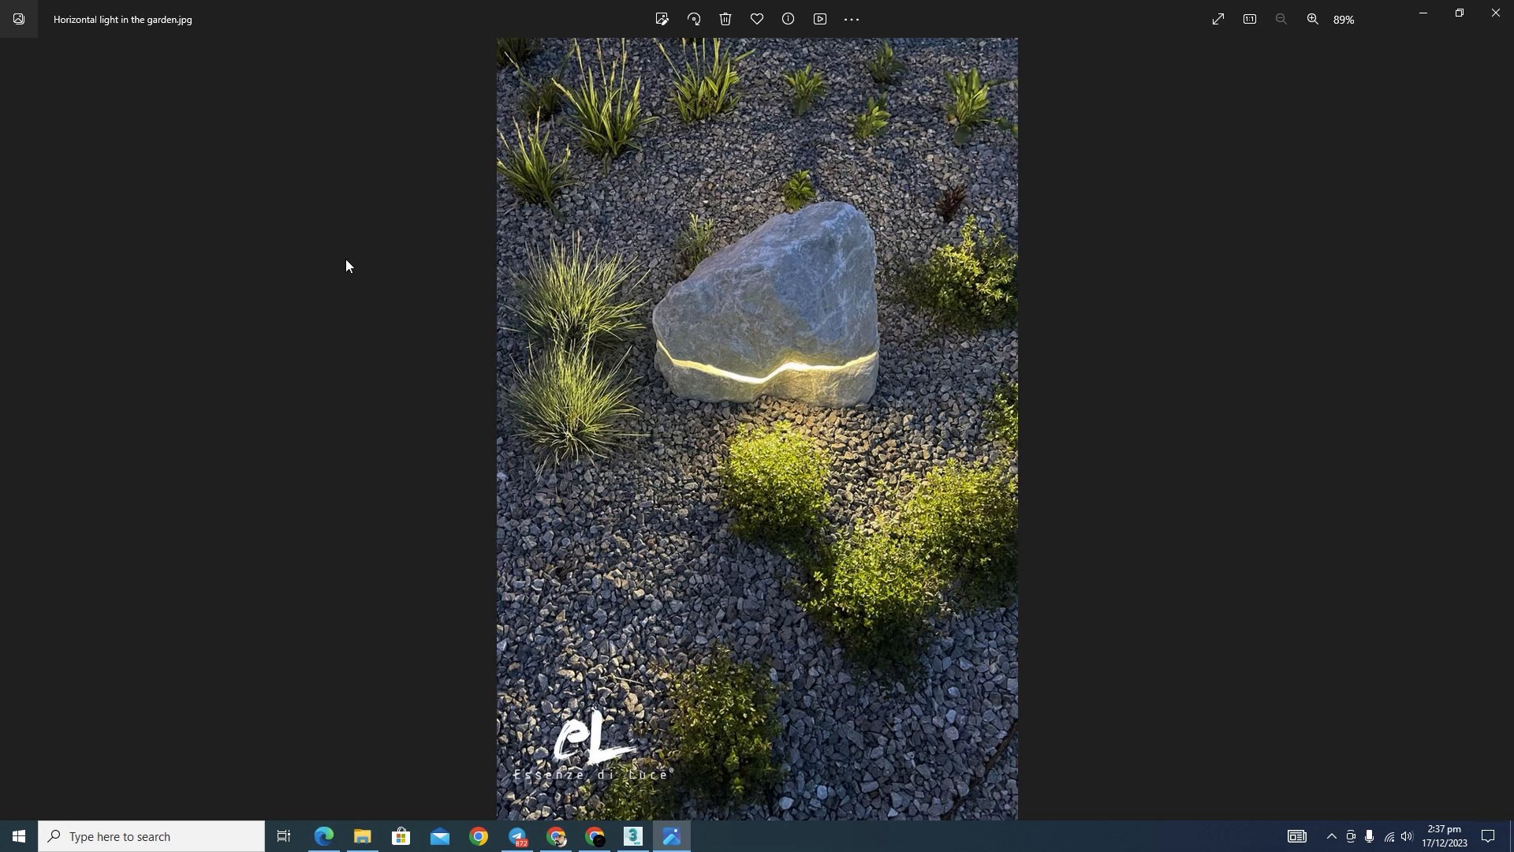
click(1498, 430)
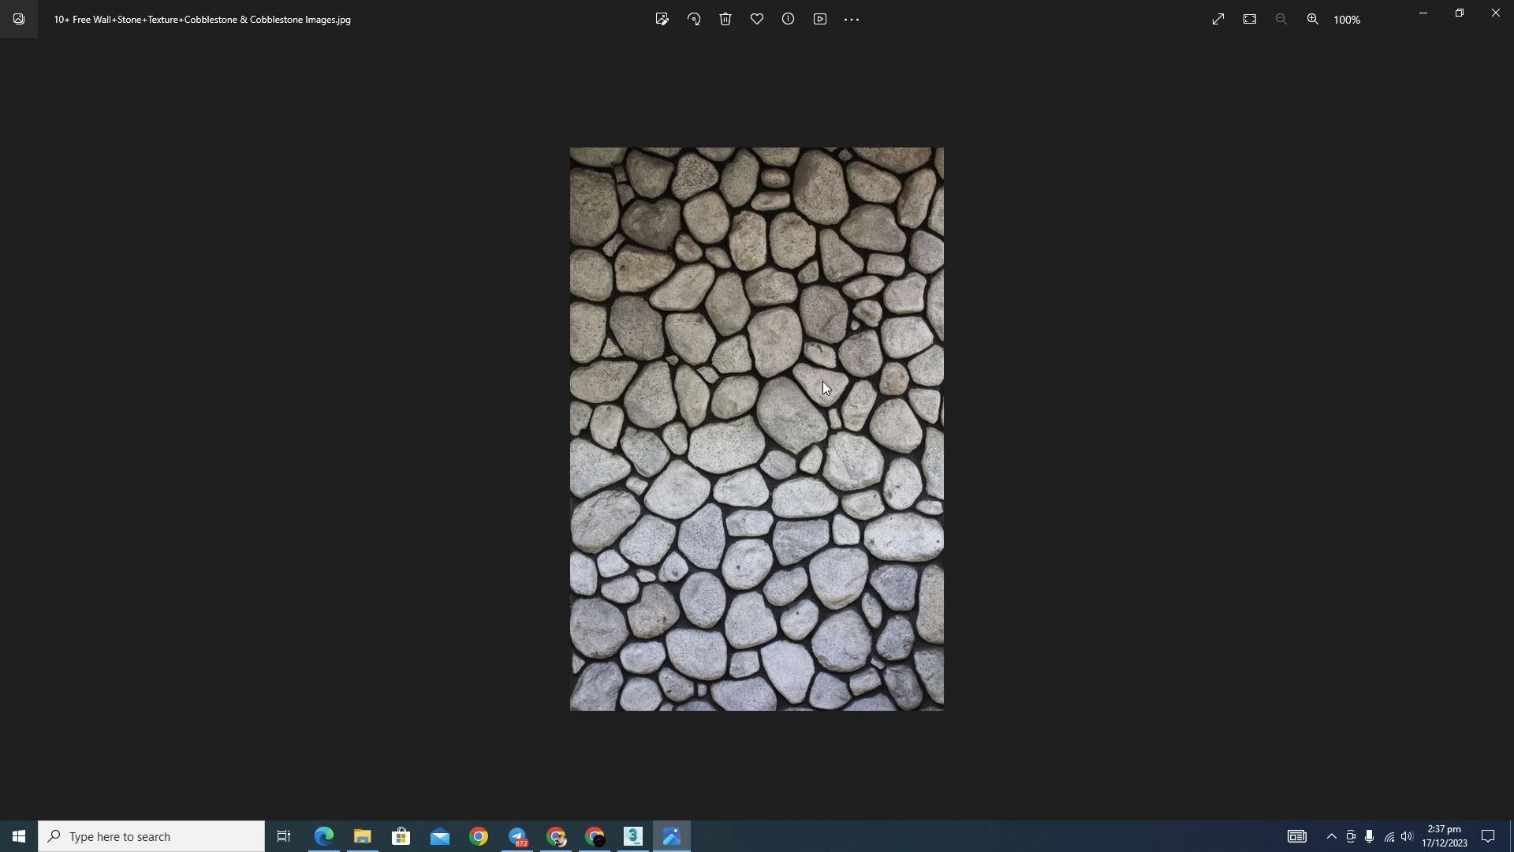
Step: Switch to 3ds Max and survey the row of sample stone models, from the paving slabs to the boulders and walls
click(633, 836)
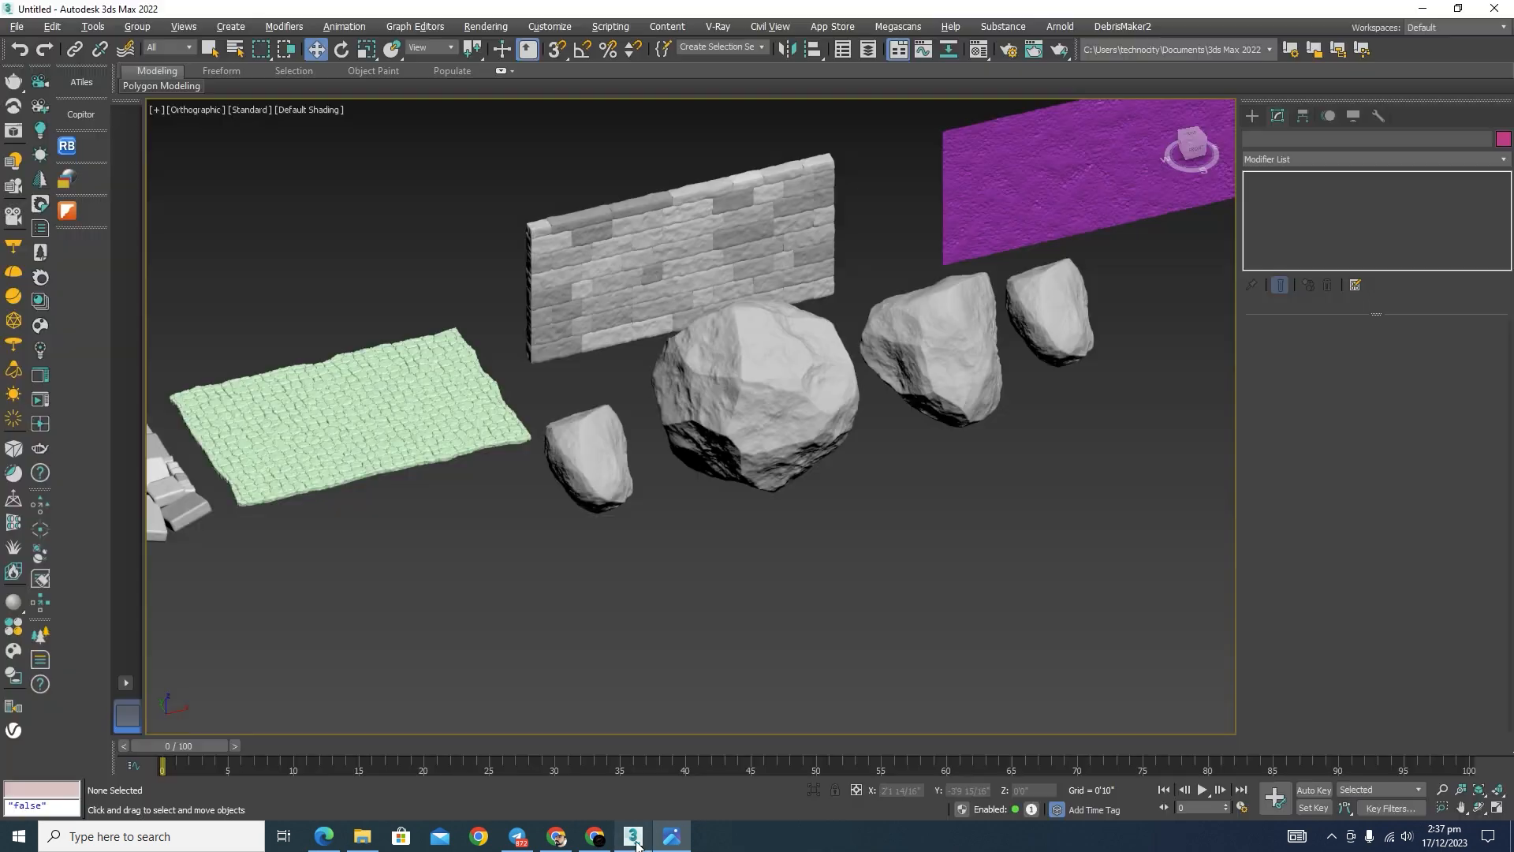
middle_drag(986, 432, 930, 486)
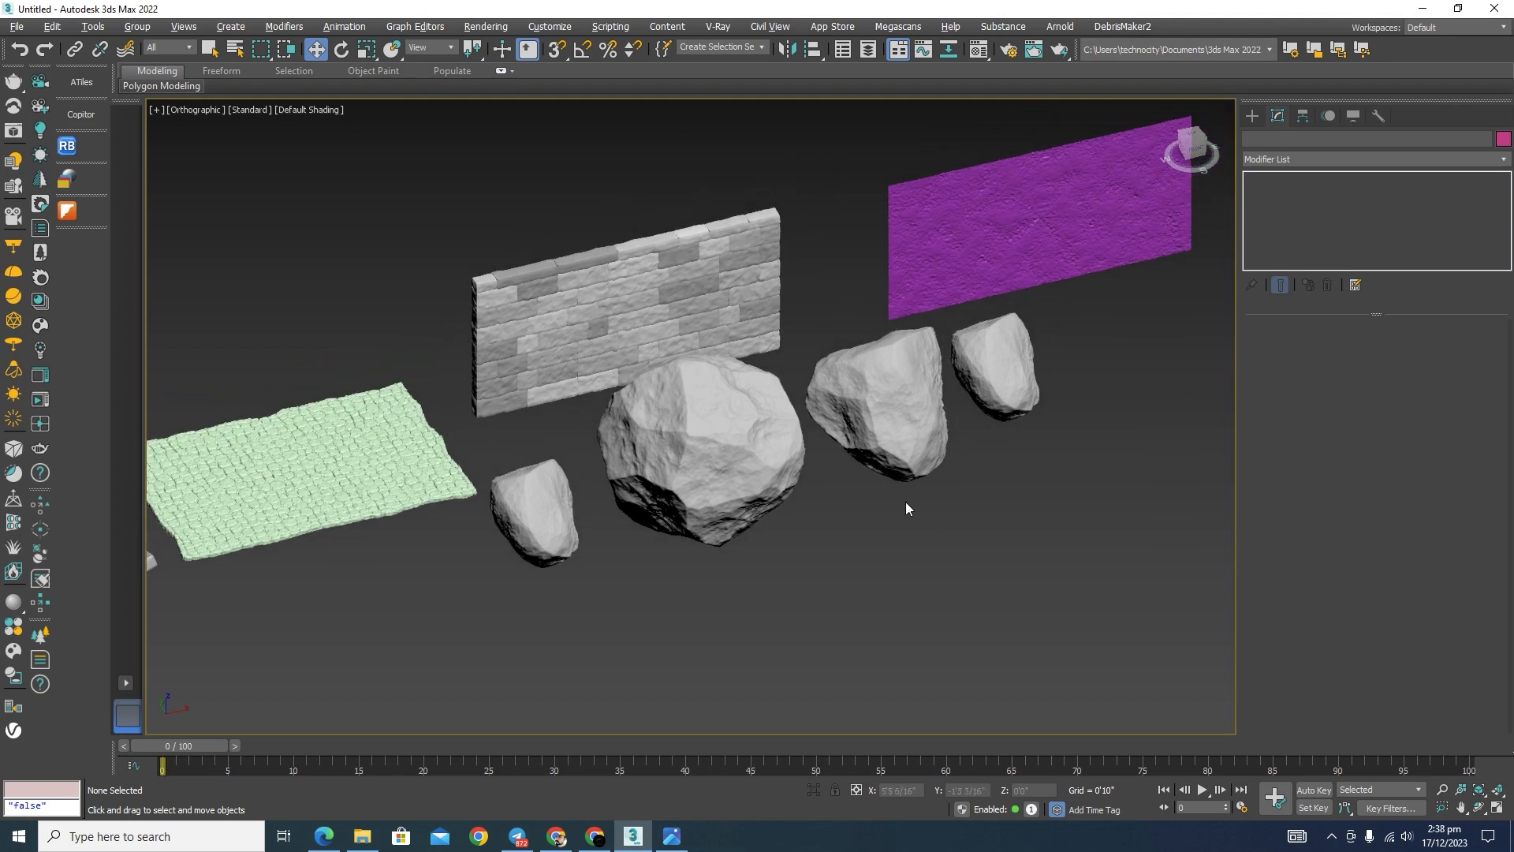
middle_drag(905, 501, 923, 507)
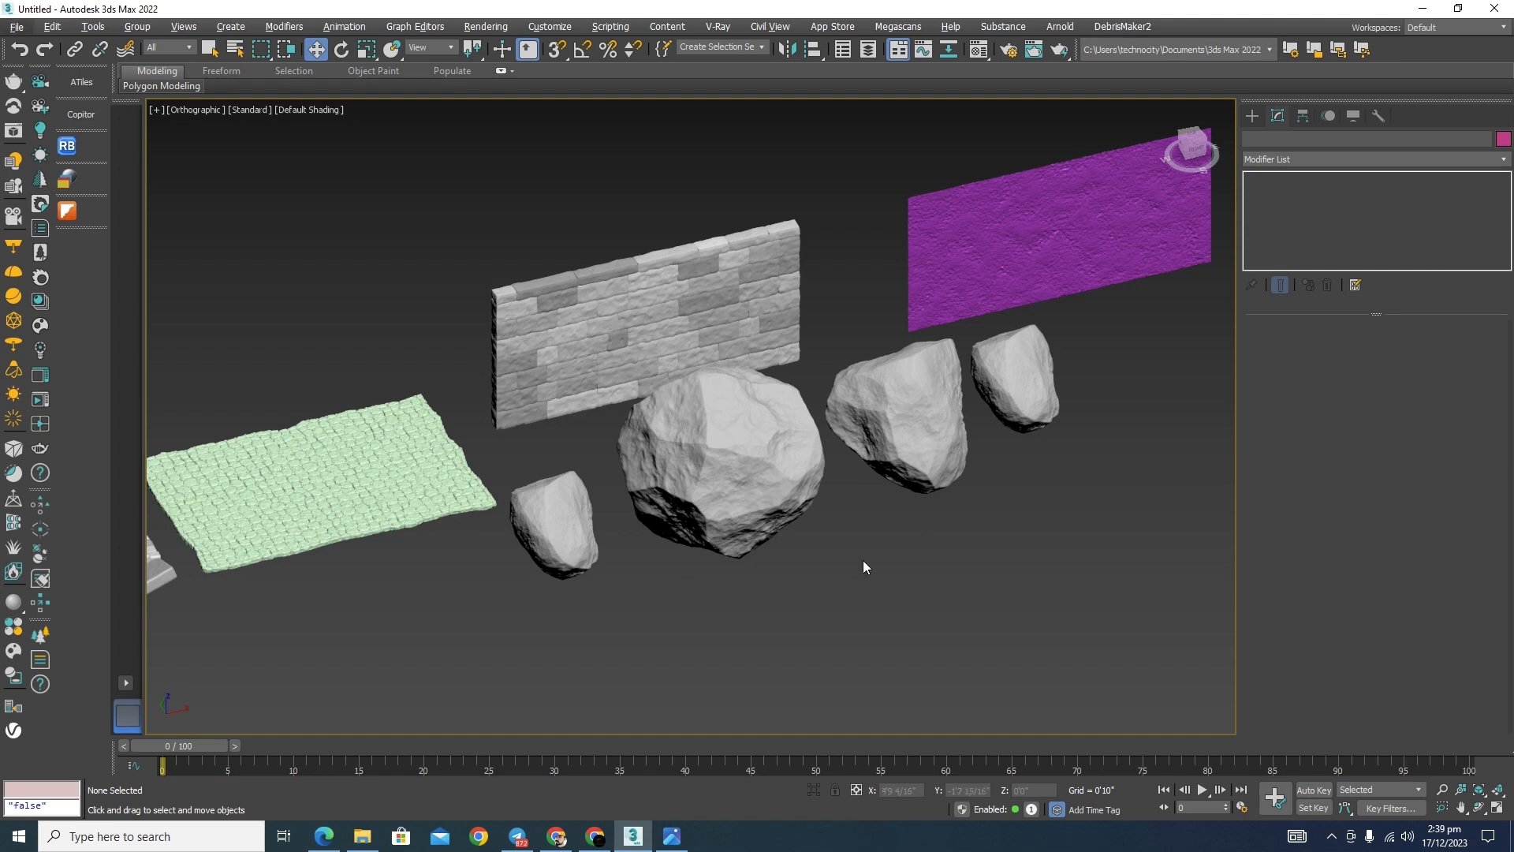
scroll(863, 560, down, 5)
middle_drag(907, 512, 947, 531)
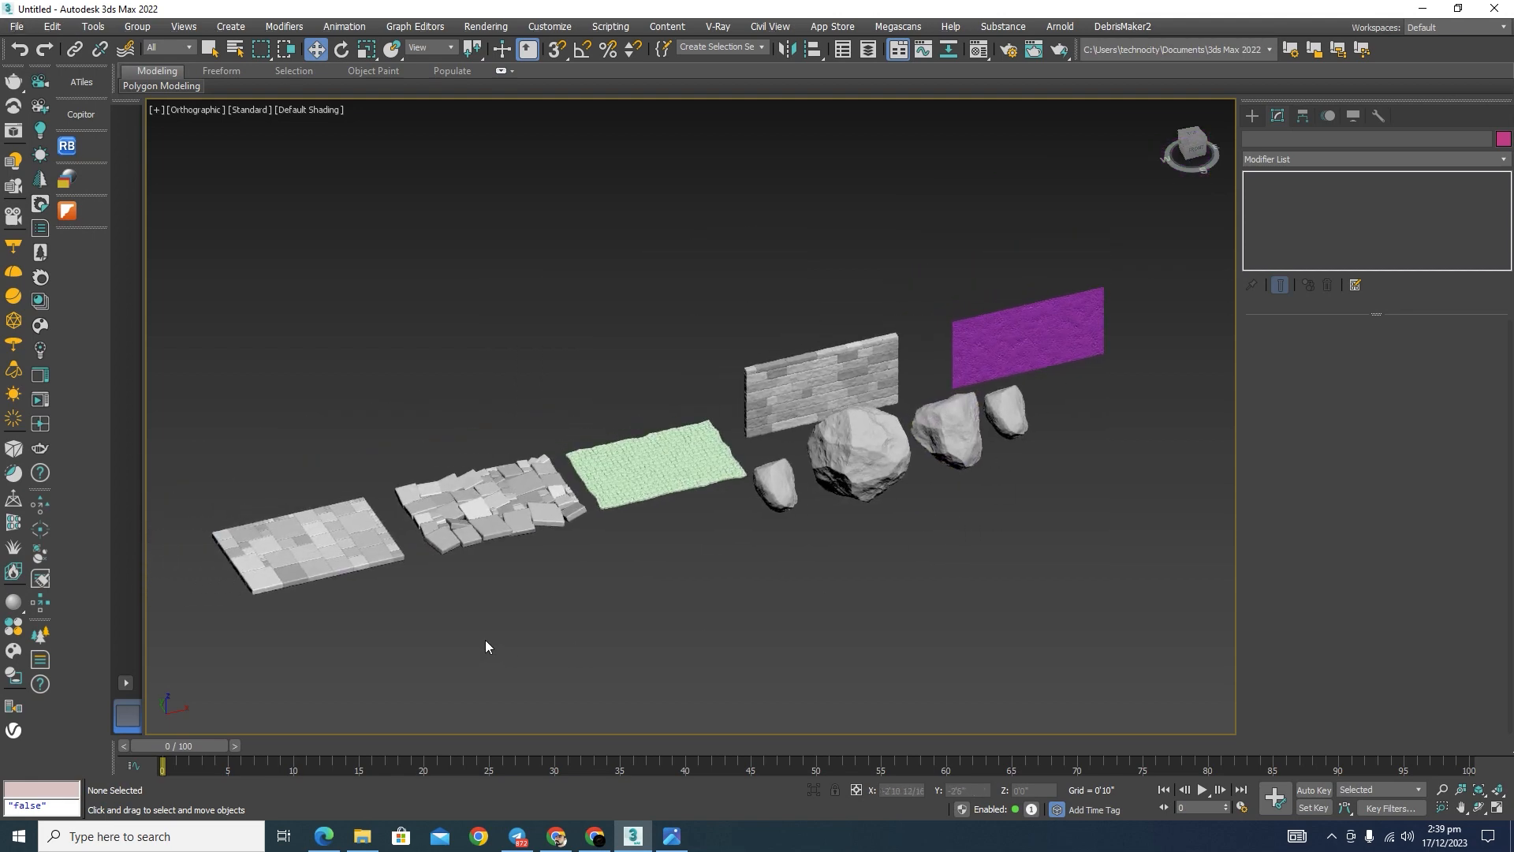
middle_drag(486, 646, 456, 582)
scroll(461, 580, up, 5)
scroll(550, 547, down, 4)
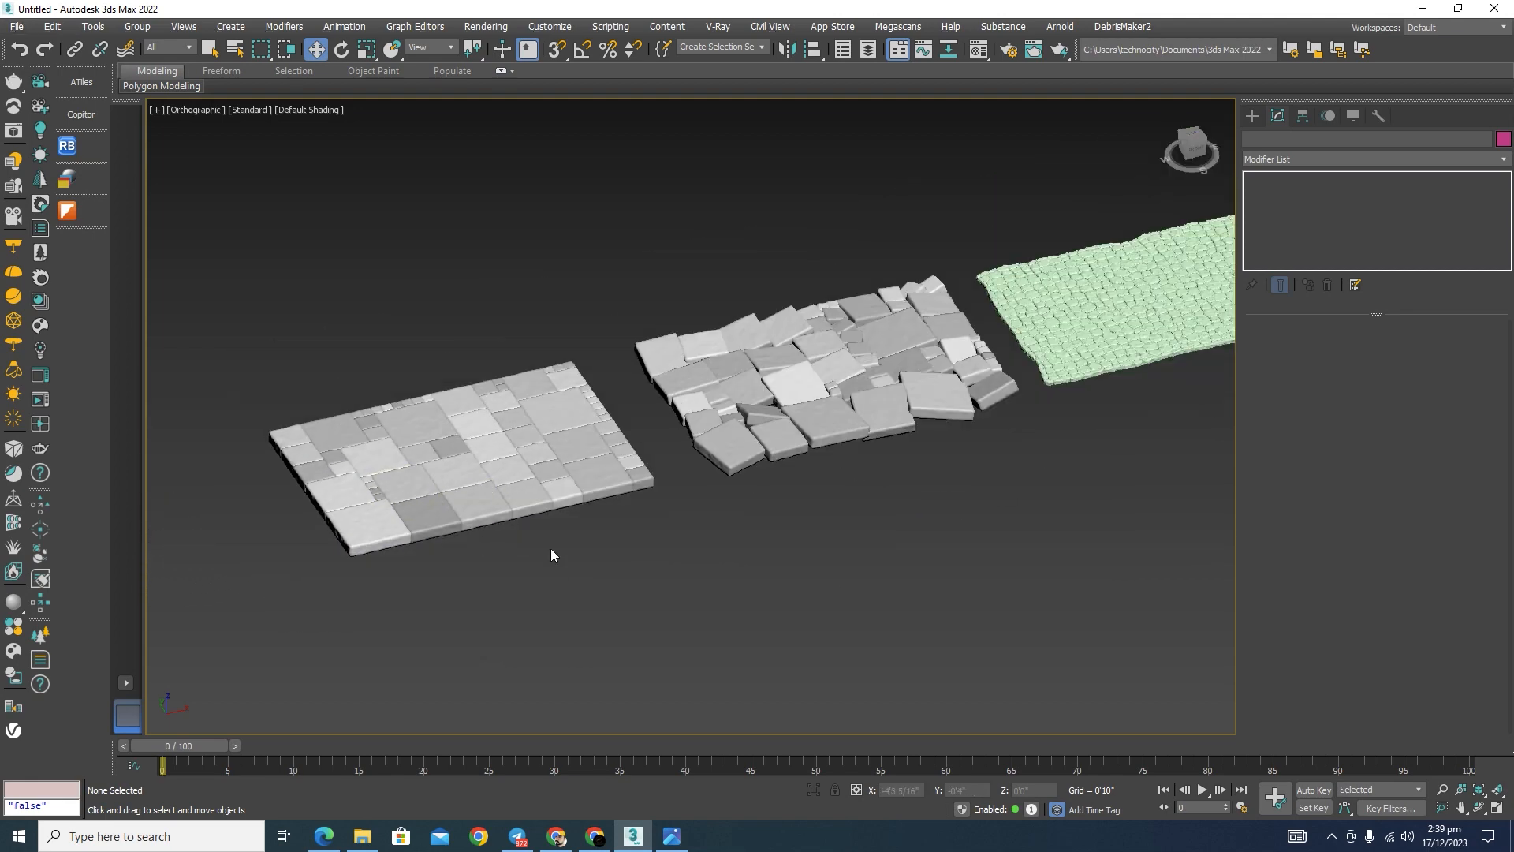
Step: Examine the surface detail and layout of the flat stone paving and the irregular tilted paving beside it
scroll(554, 558, up, 2)
scroll(411, 439, up, 6)
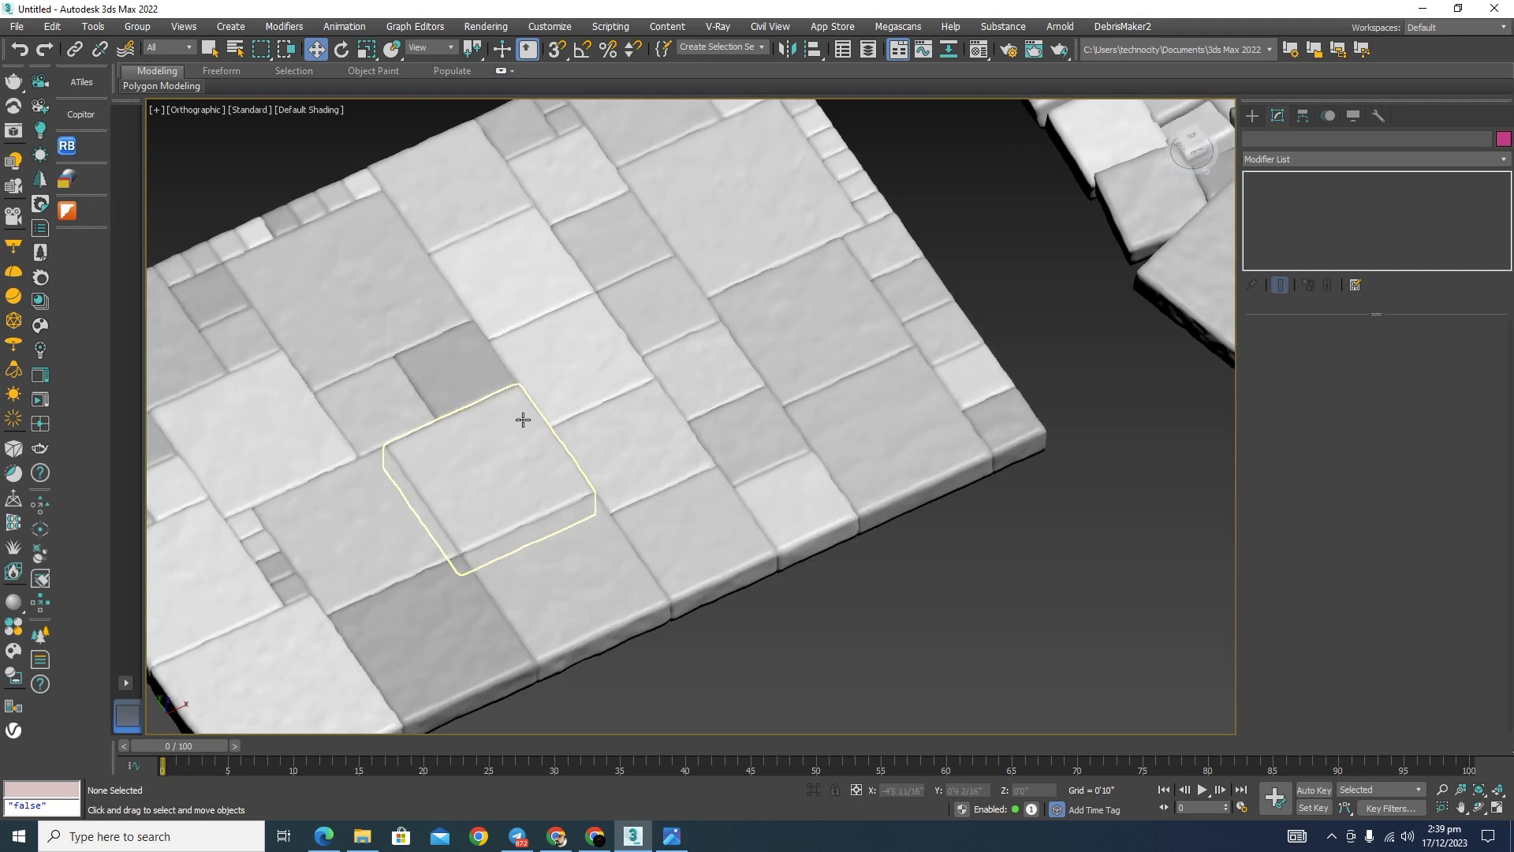
scroll(528, 420, down, 2)
middle_drag(717, 582, 764, 618)
scroll(470, 372, up, 4)
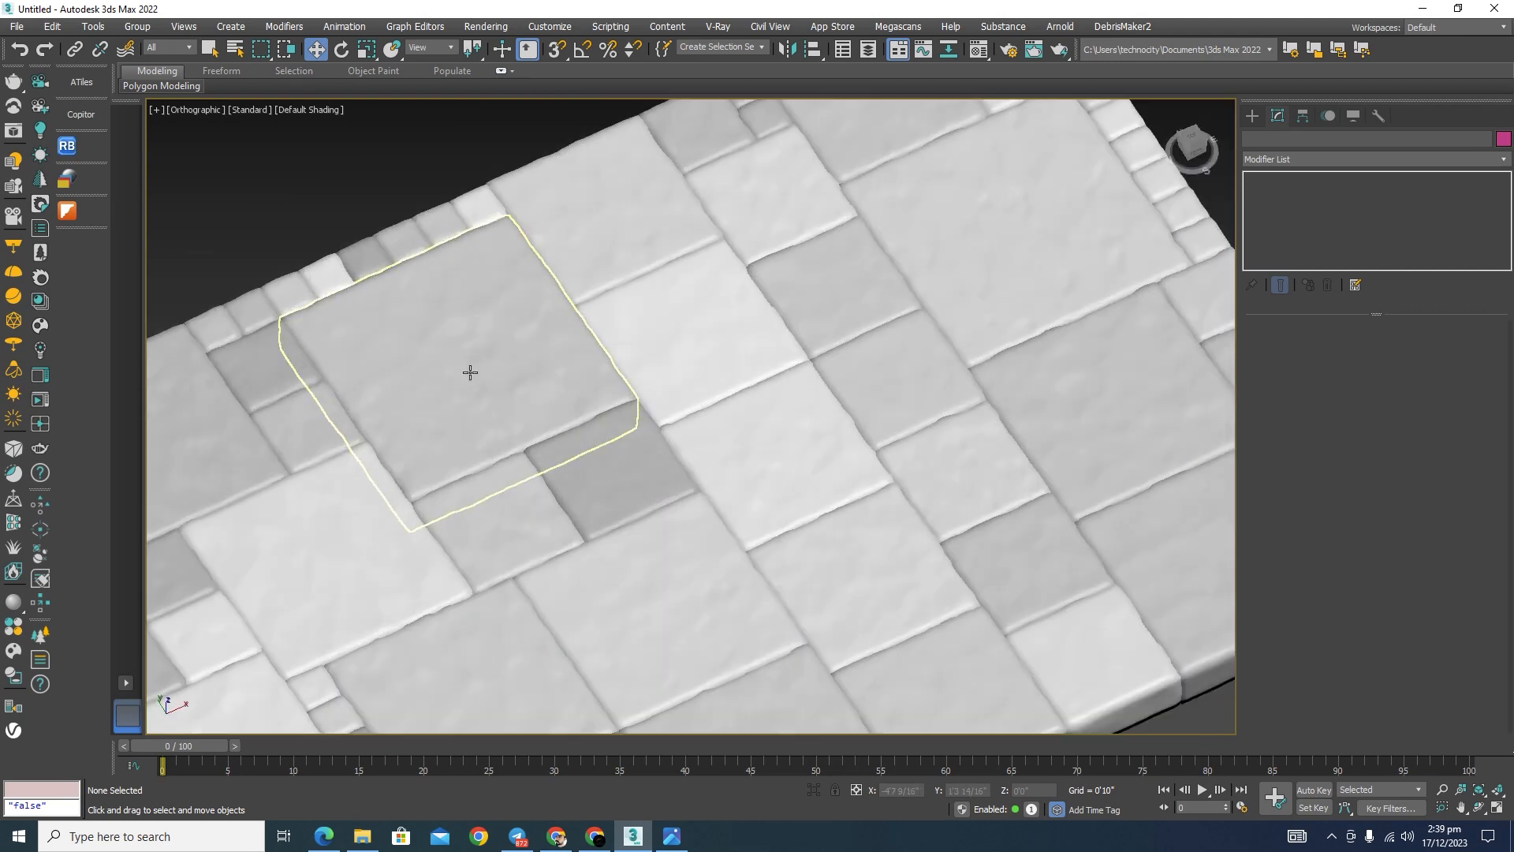
scroll(470, 373, down, 4)
middle_drag(694, 454, 717, 484)
scroll(690, 500, down, 2)
scroll(531, 439, up, 4)
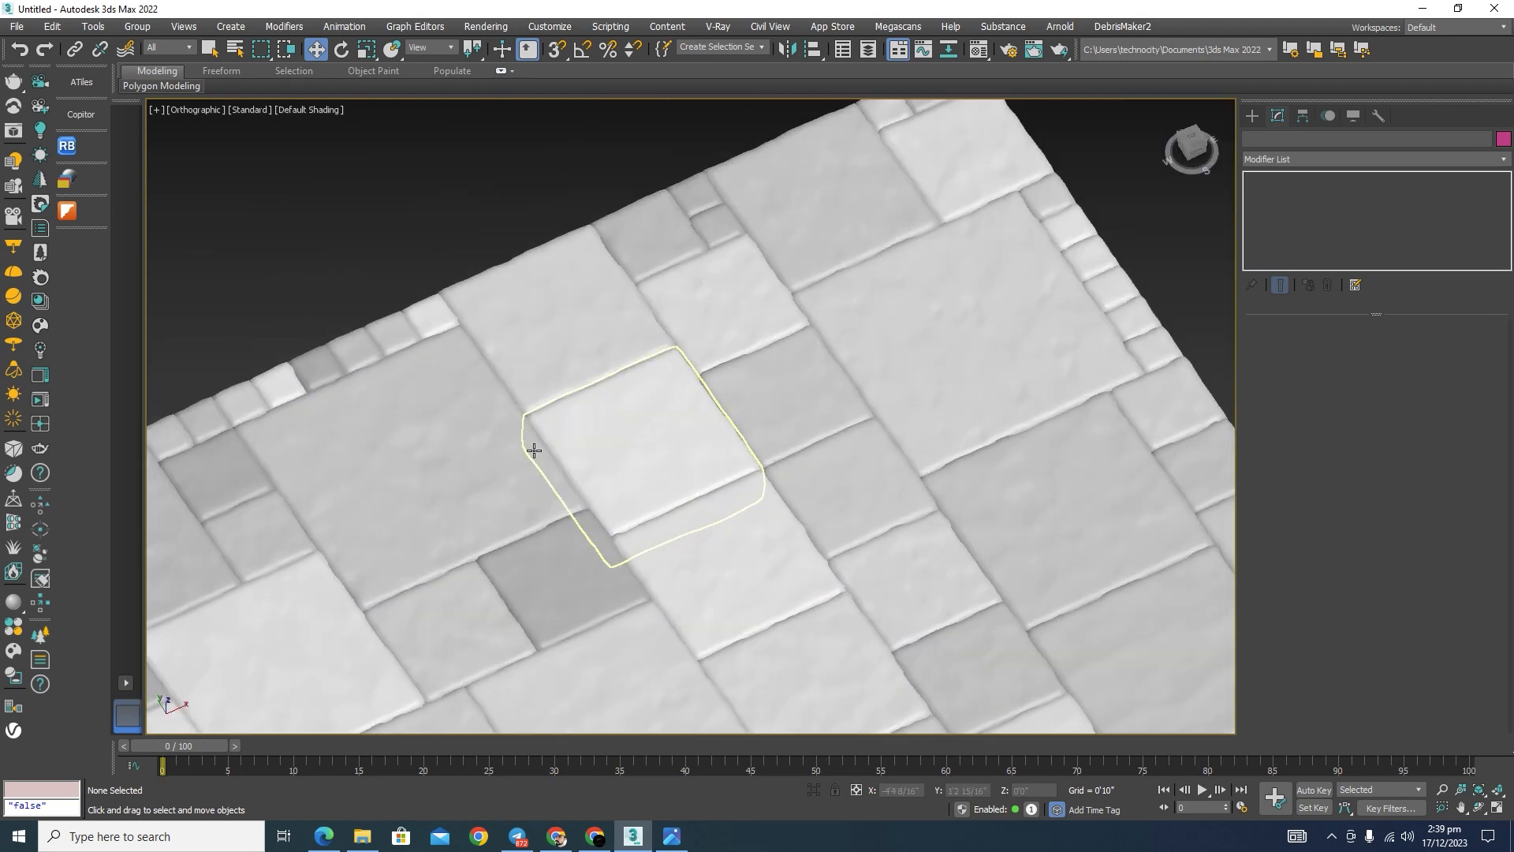
scroll(784, 530, down, 4)
mouse_move(784, 531)
middle_down()
mouse_move(894, 586)
mouse_move(791, 531)
middle_up()
scroll(709, 433, down, 2)
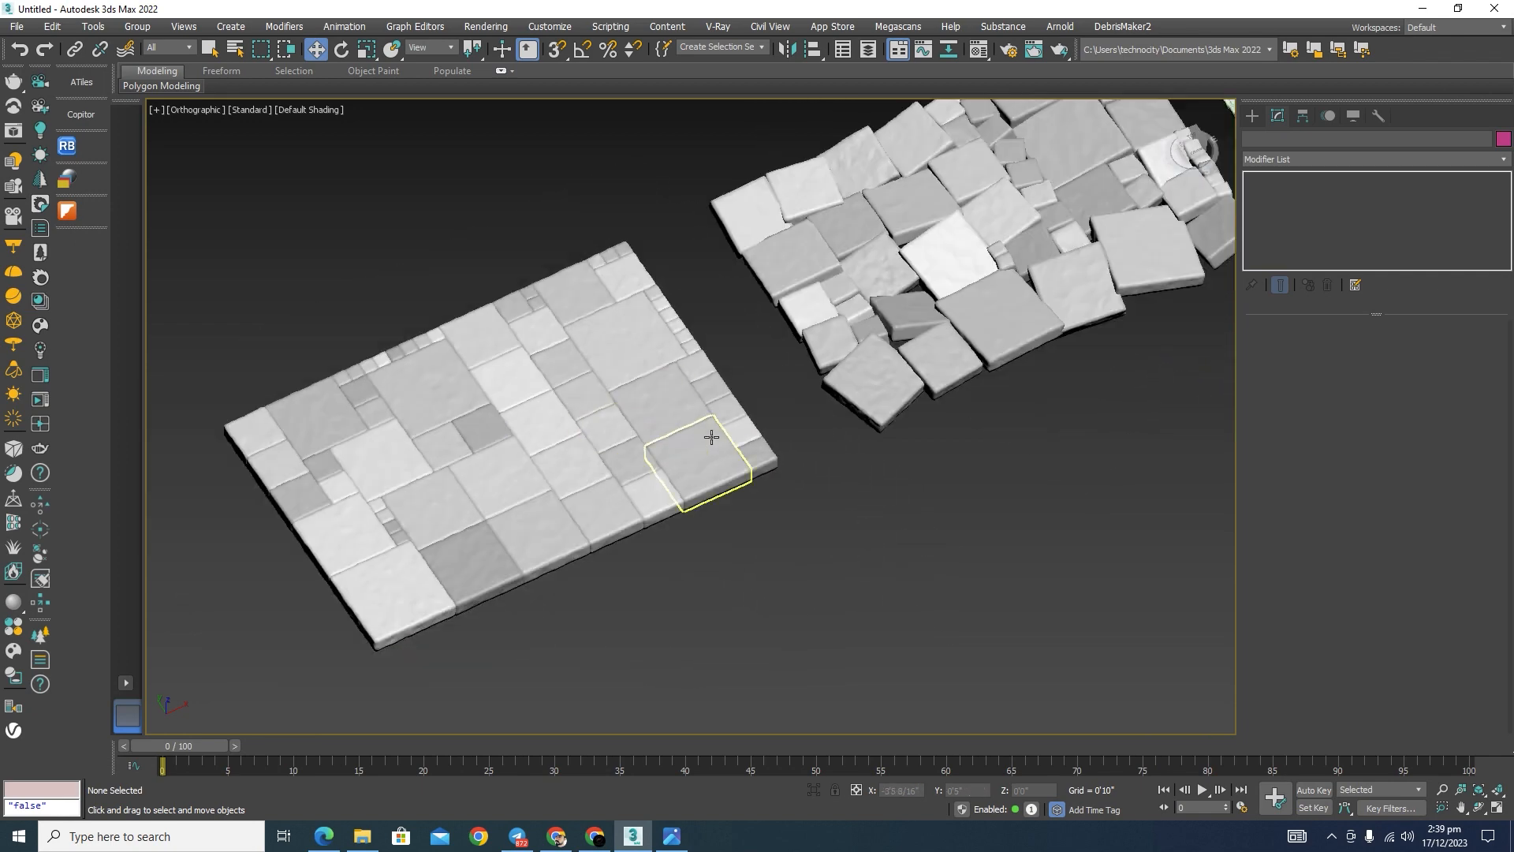
scroll(636, 313, up, 2)
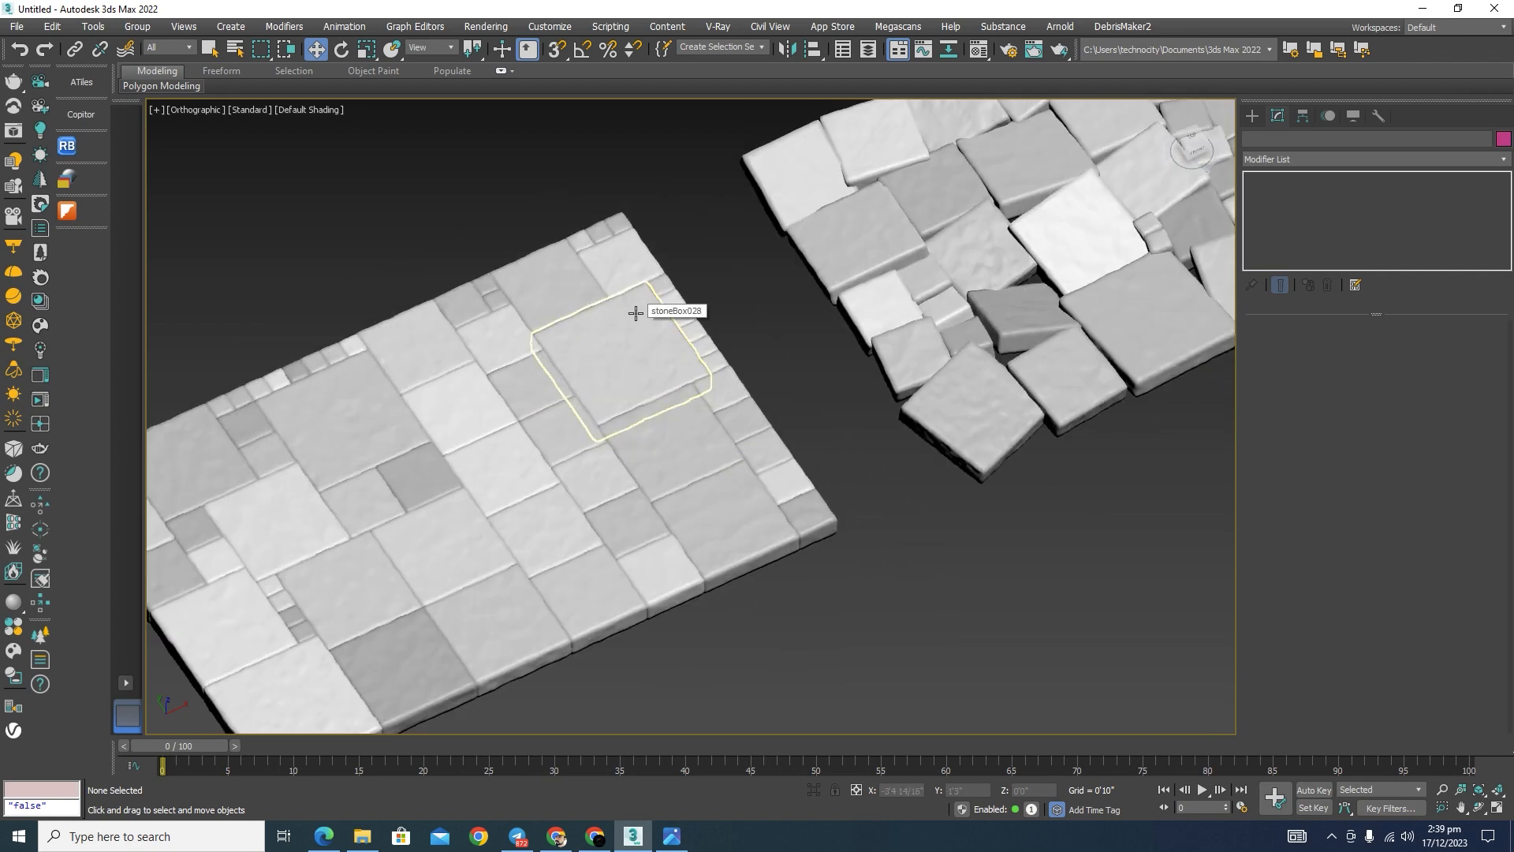
scroll(636, 313, down, 5)
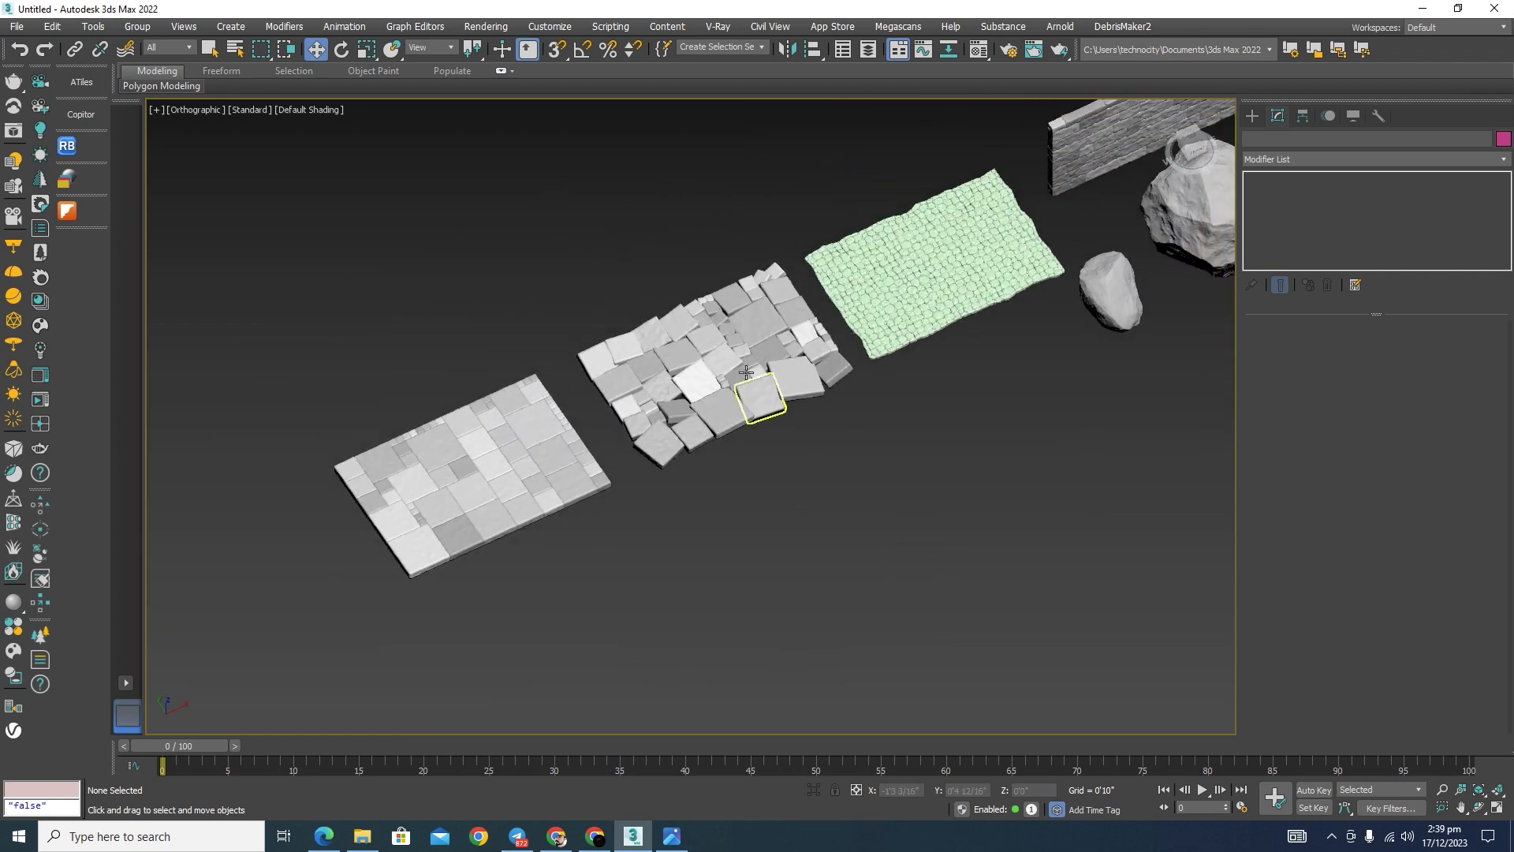
scroll(734, 358, up, 5)
scroll(642, 418, down, 5)
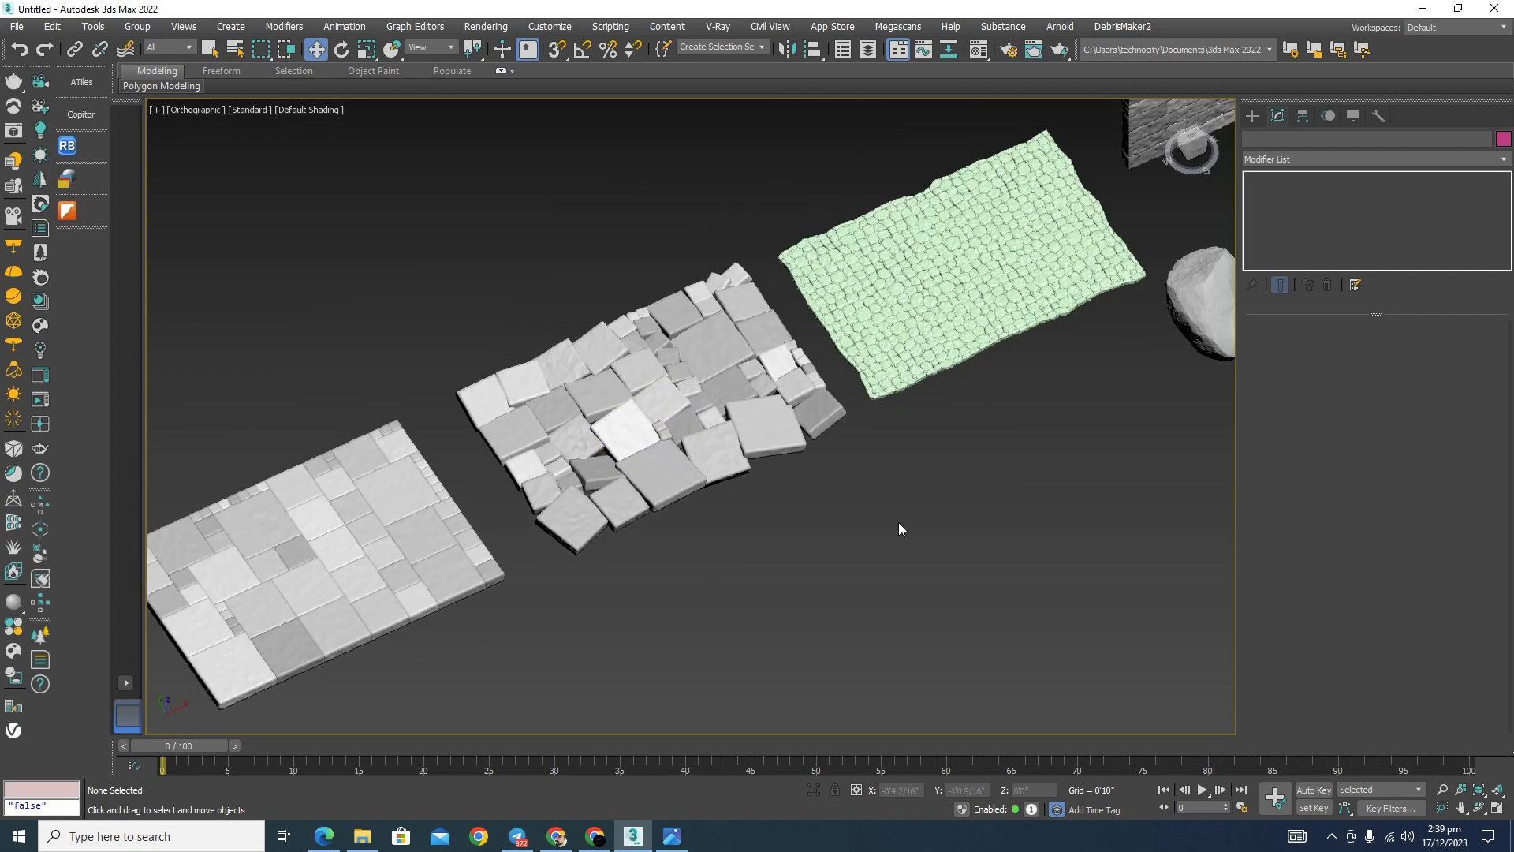
Step: Examine the green cobblestone plane, the stone block wall and the boulders at close range
middle_drag(899, 524, 608, 619)
scroll(707, 413, down, 3)
scroll(714, 377, up, 6)
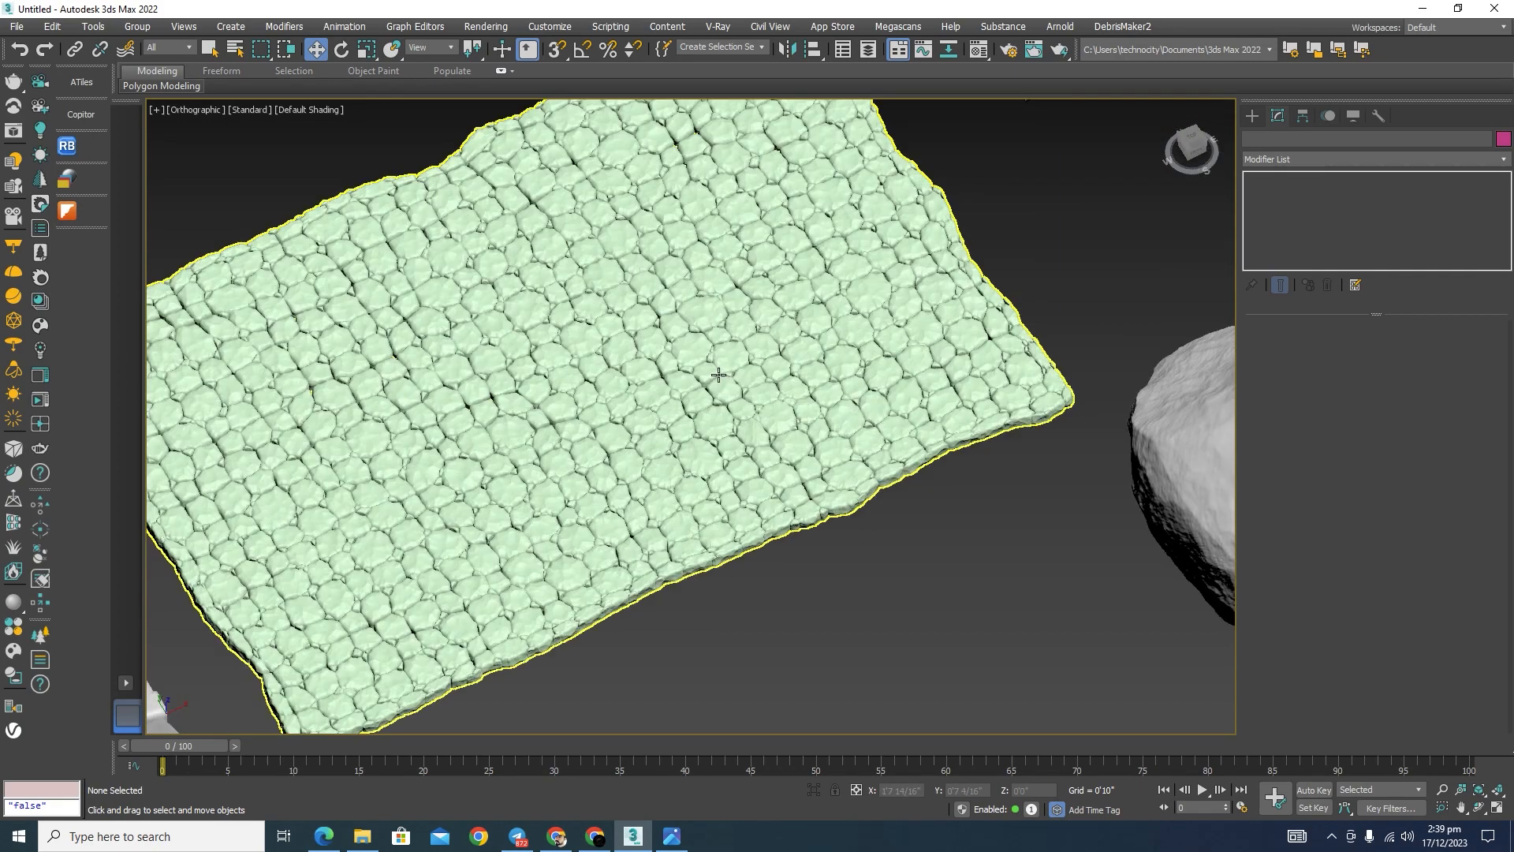
scroll(733, 378, down, 3)
scroll(733, 378, down, 3)
scroll(737, 347, up, 5)
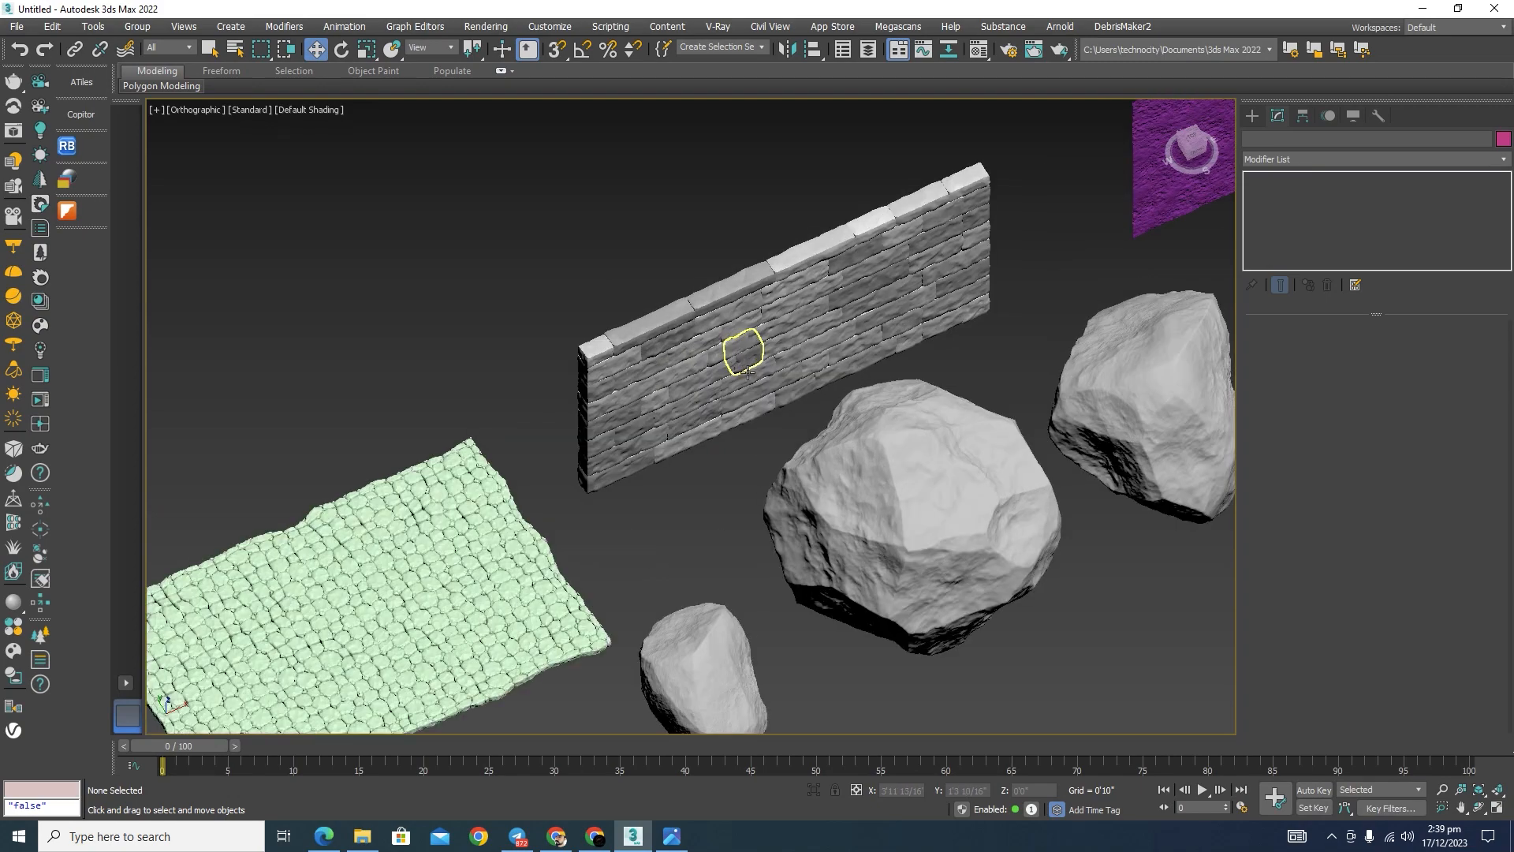
scroll(723, 405, up, 5)
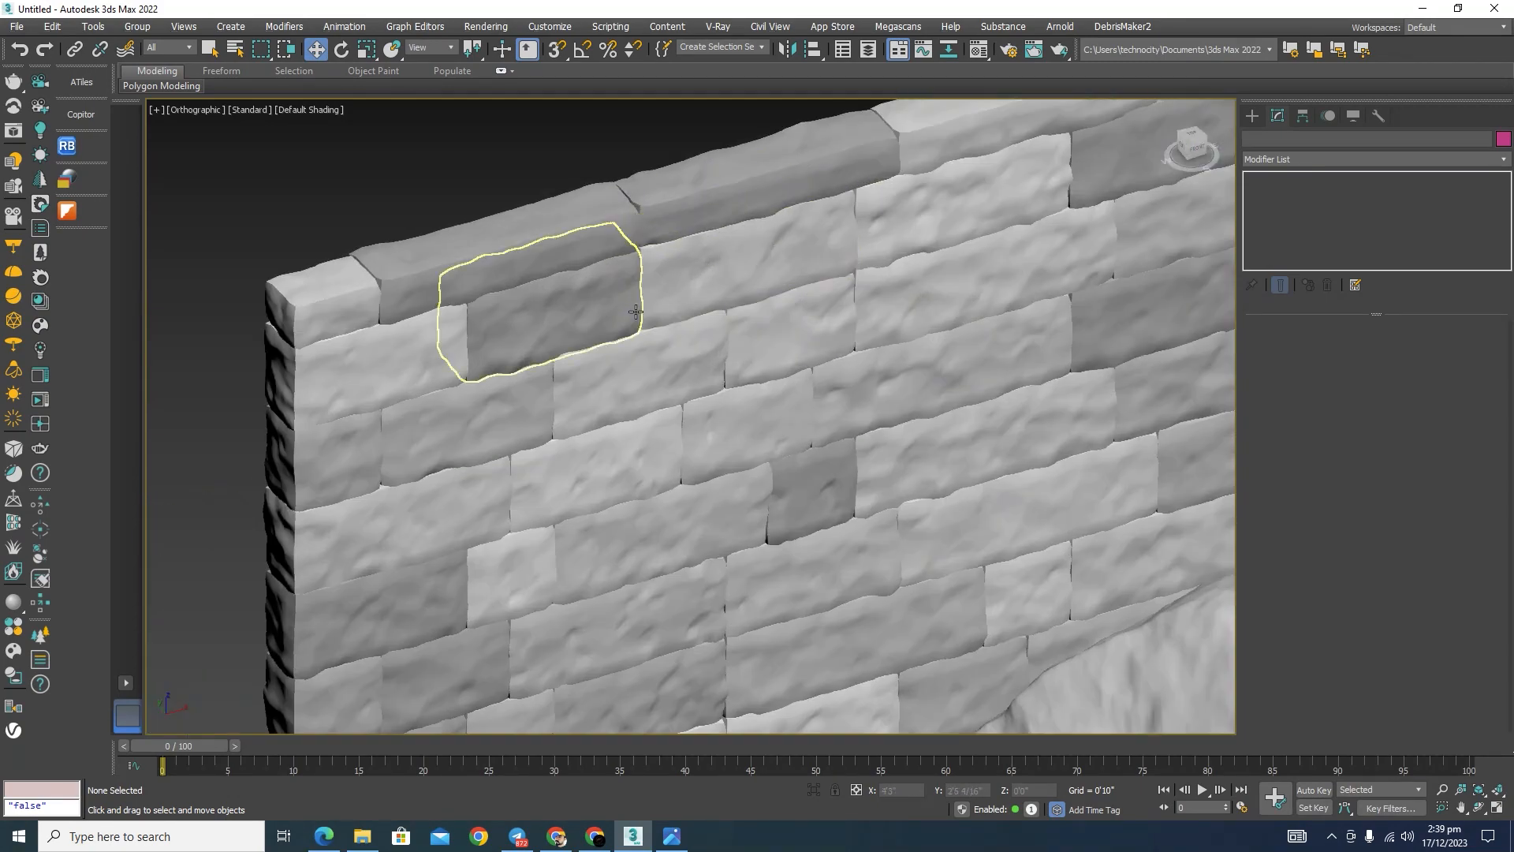
scroll(629, 319, down, 5)
scroll(507, 474, down, 3)
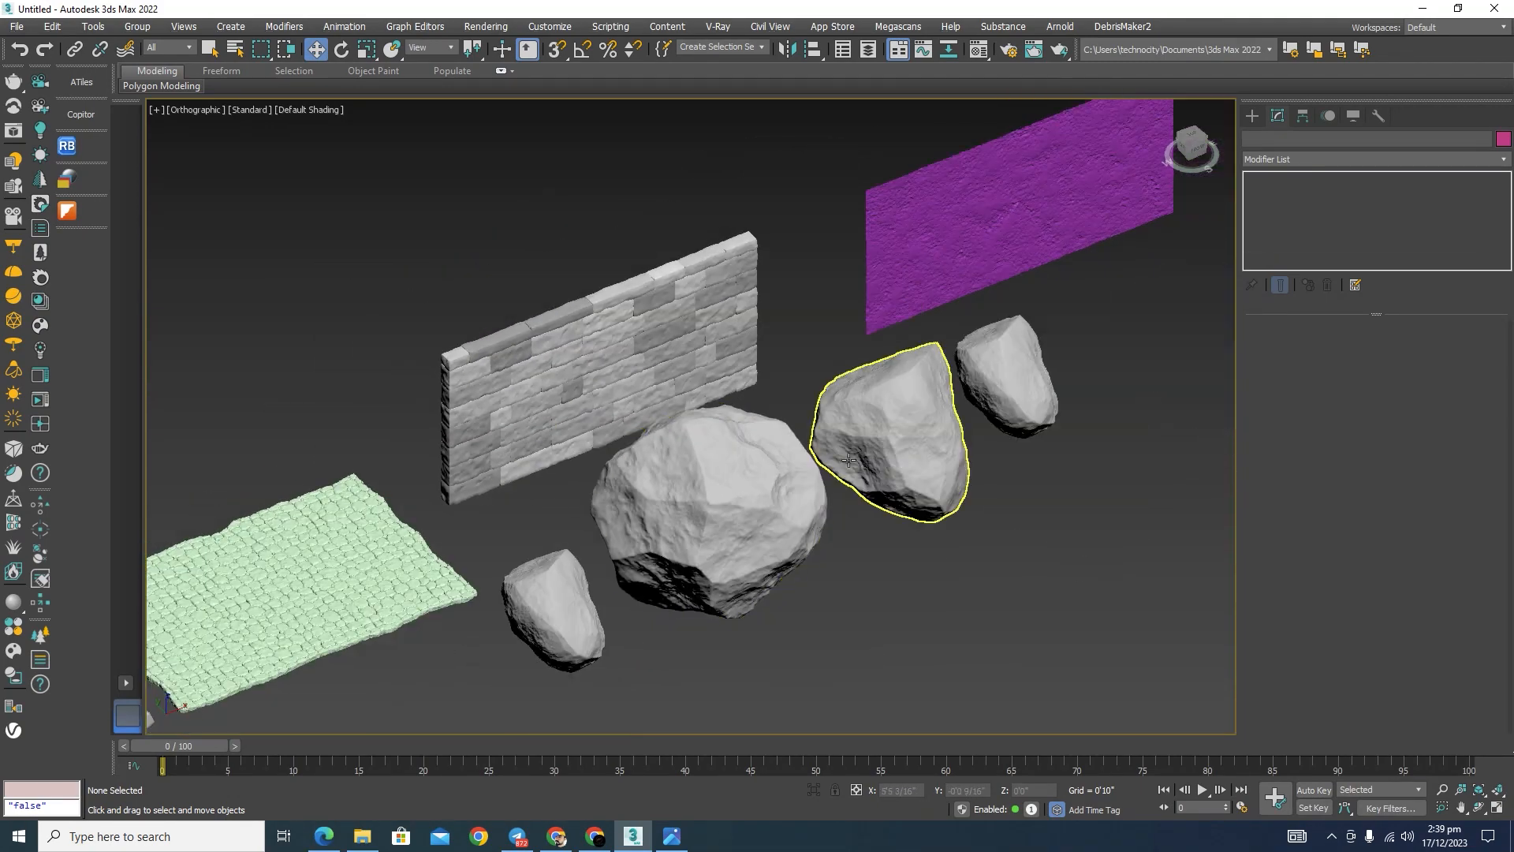
scroll(1022, 196, down, 3)
scroll(1007, 449, down, 4)
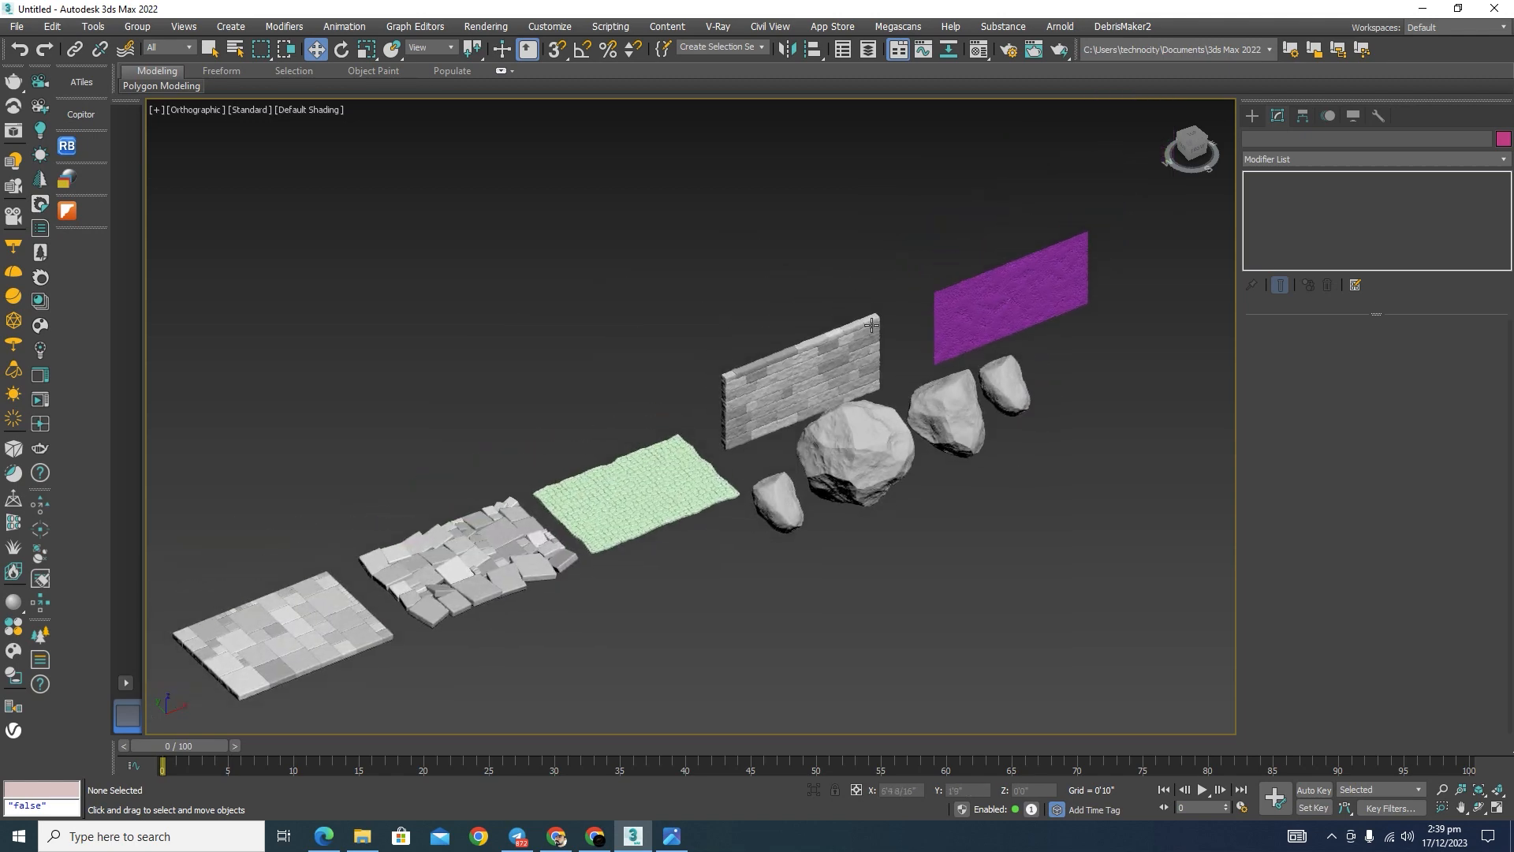
Step: Reset the scene to an empty one without saving the sample stone models
drag(1029, 247, 385, 601)
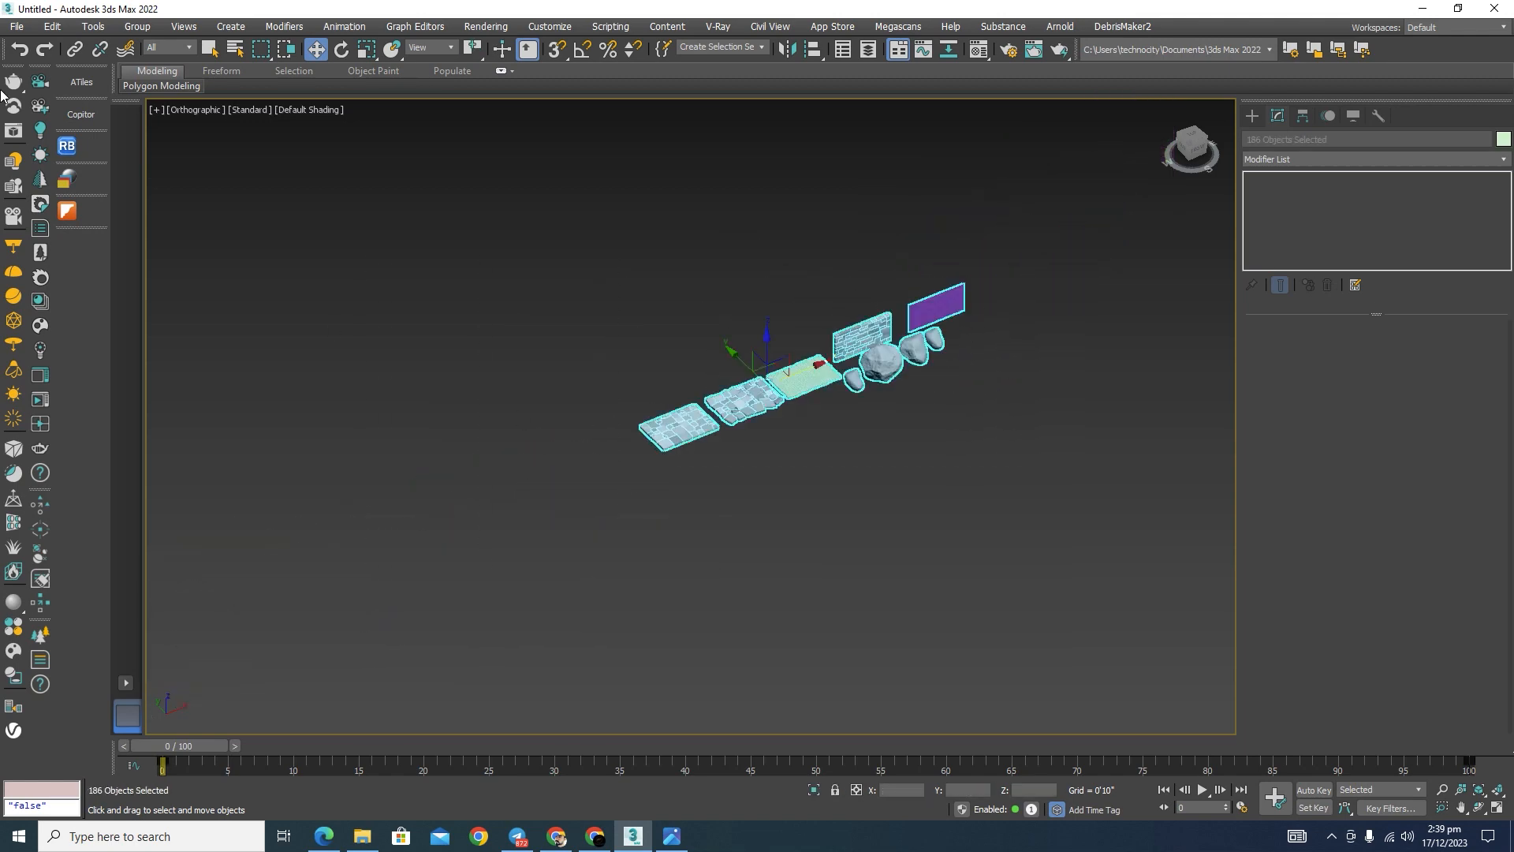
click(16, 26)
click(28, 64)
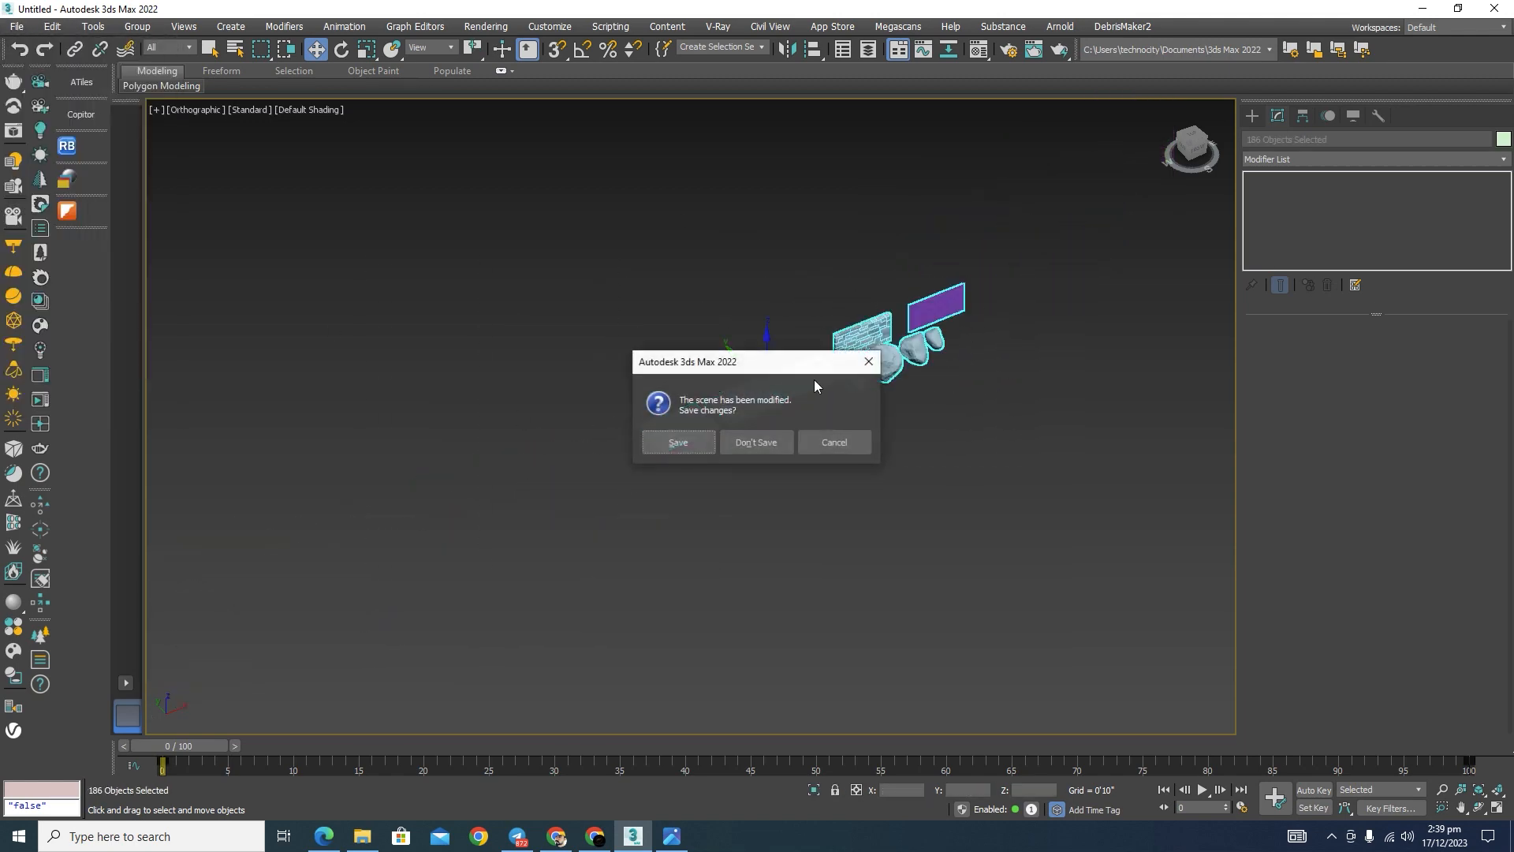
click(755, 441)
click(709, 441)
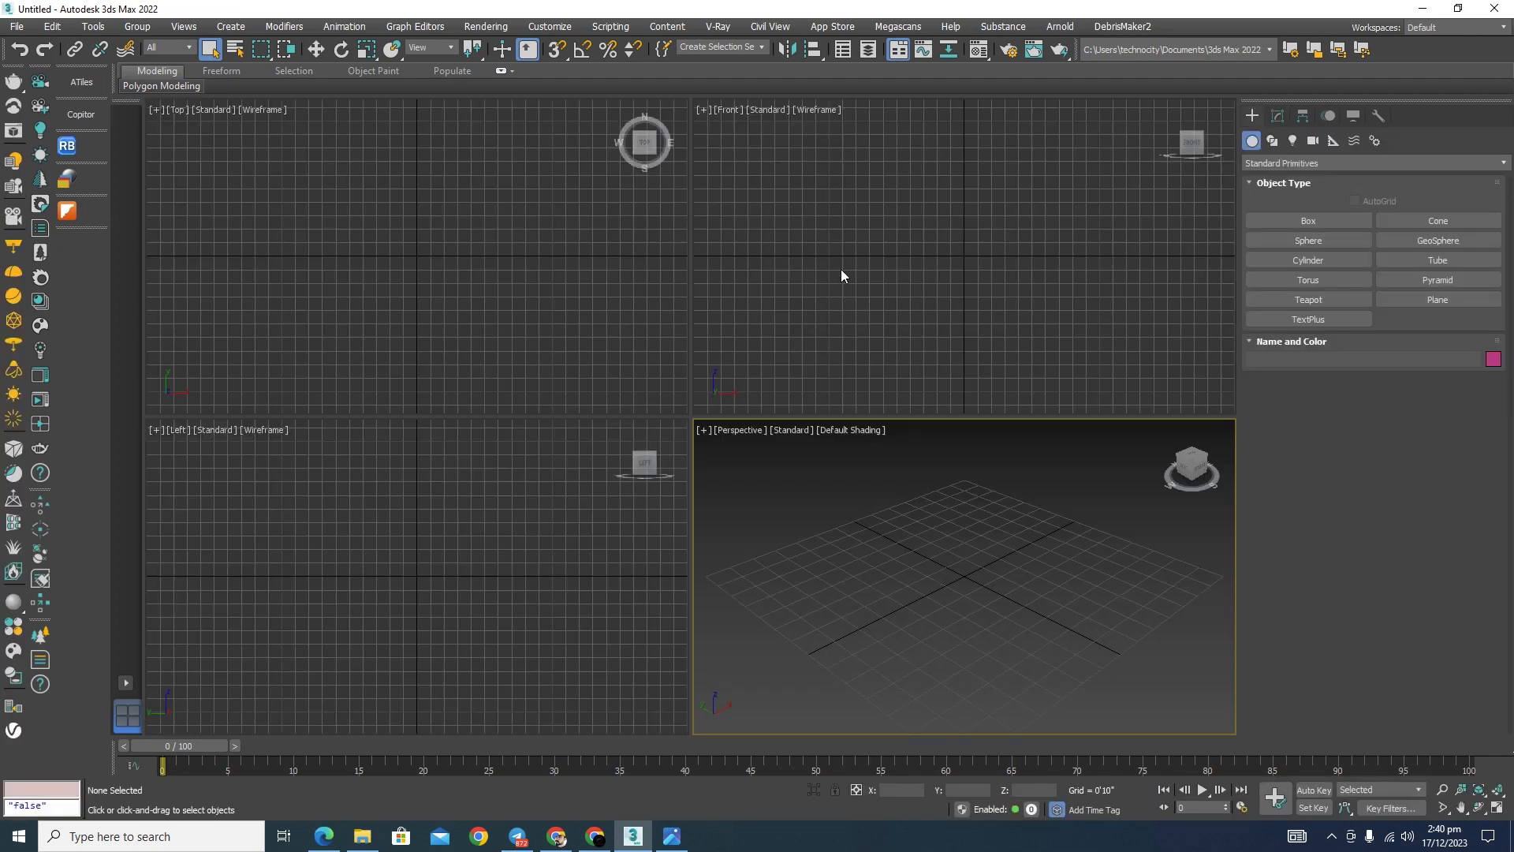
Step: Run the aa_stonePlacementTools_1x0 script from the ROCK MAKER folder and move its window clear of the Perspective viewport
click(840, 275)
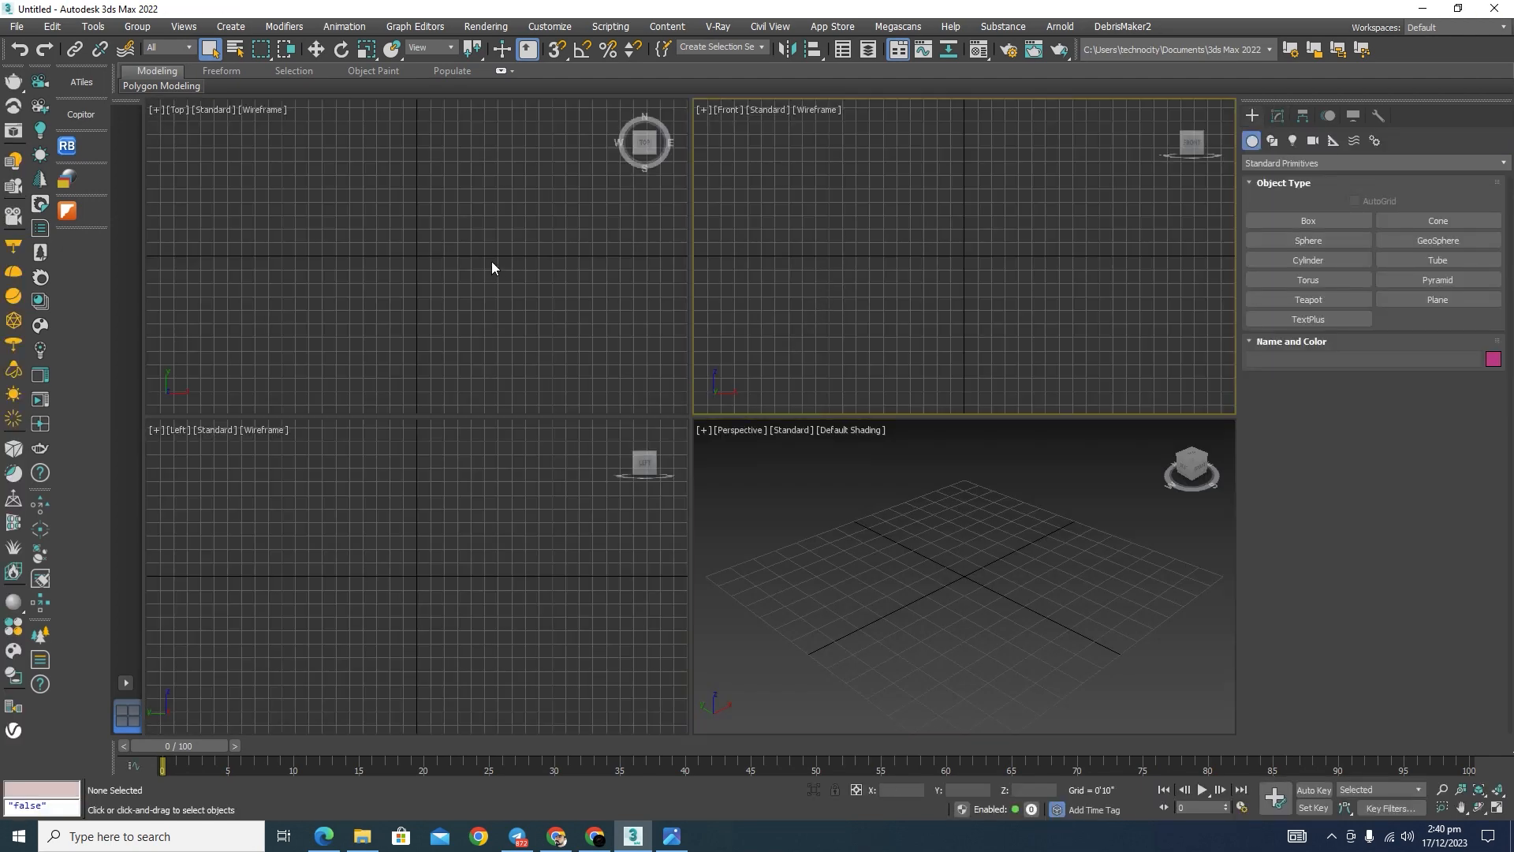
click(496, 264)
click(620, 27)
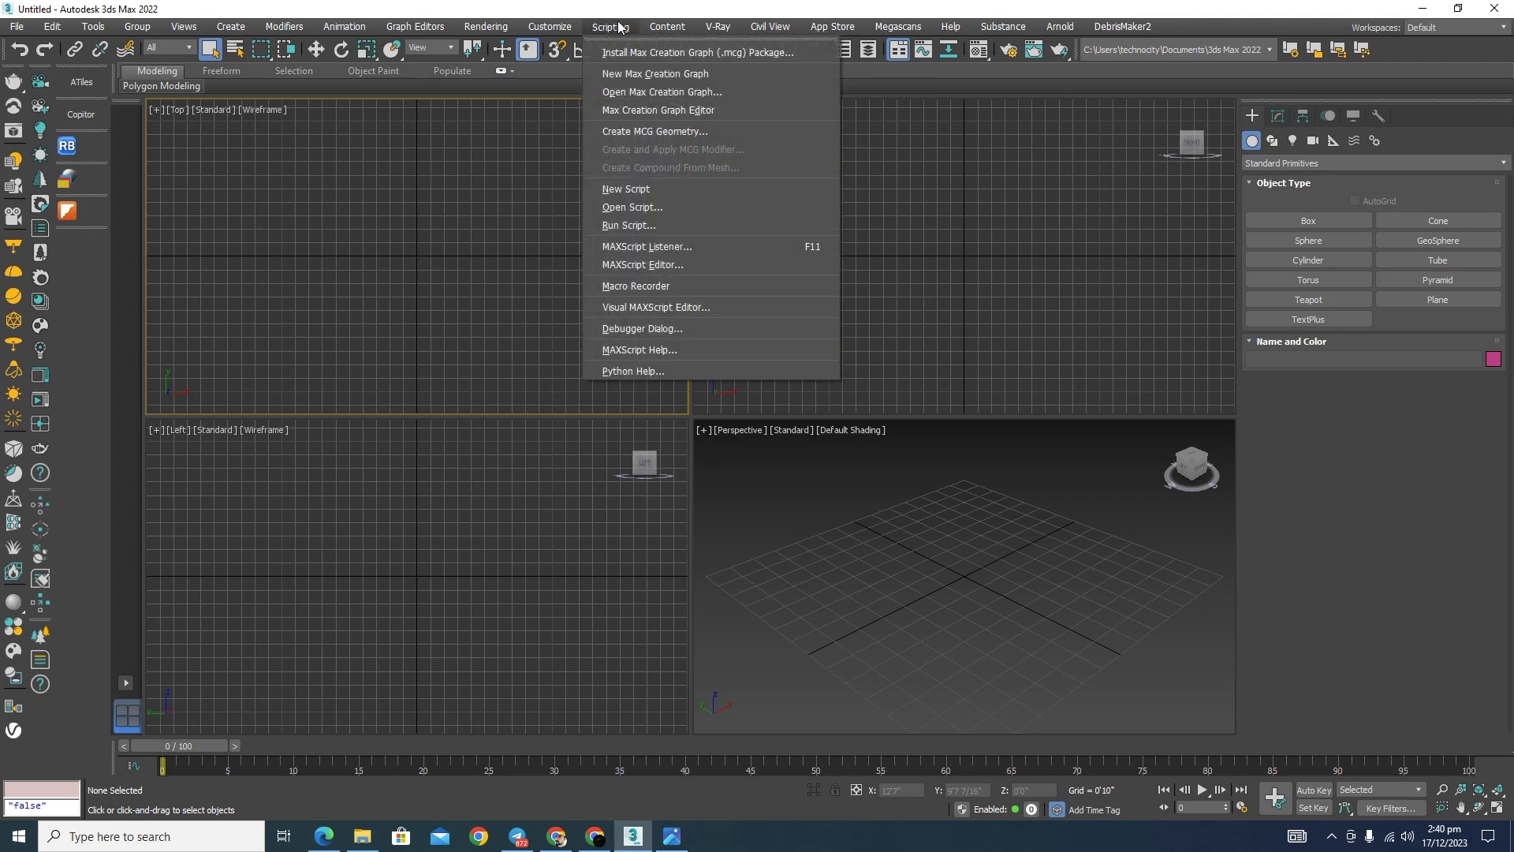
click(635, 225)
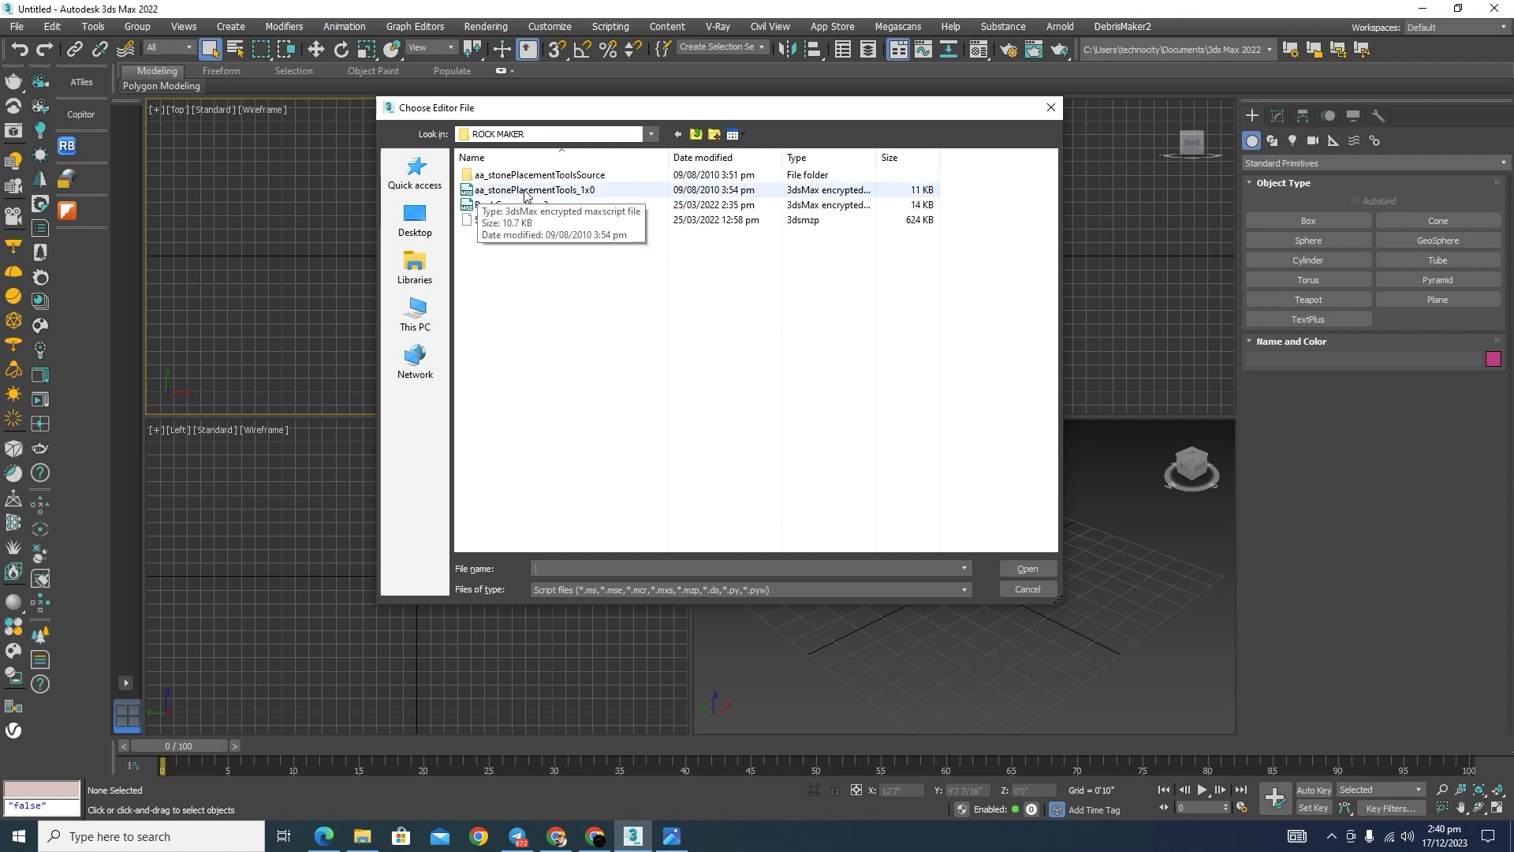
click(481, 193)
click(1026, 568)
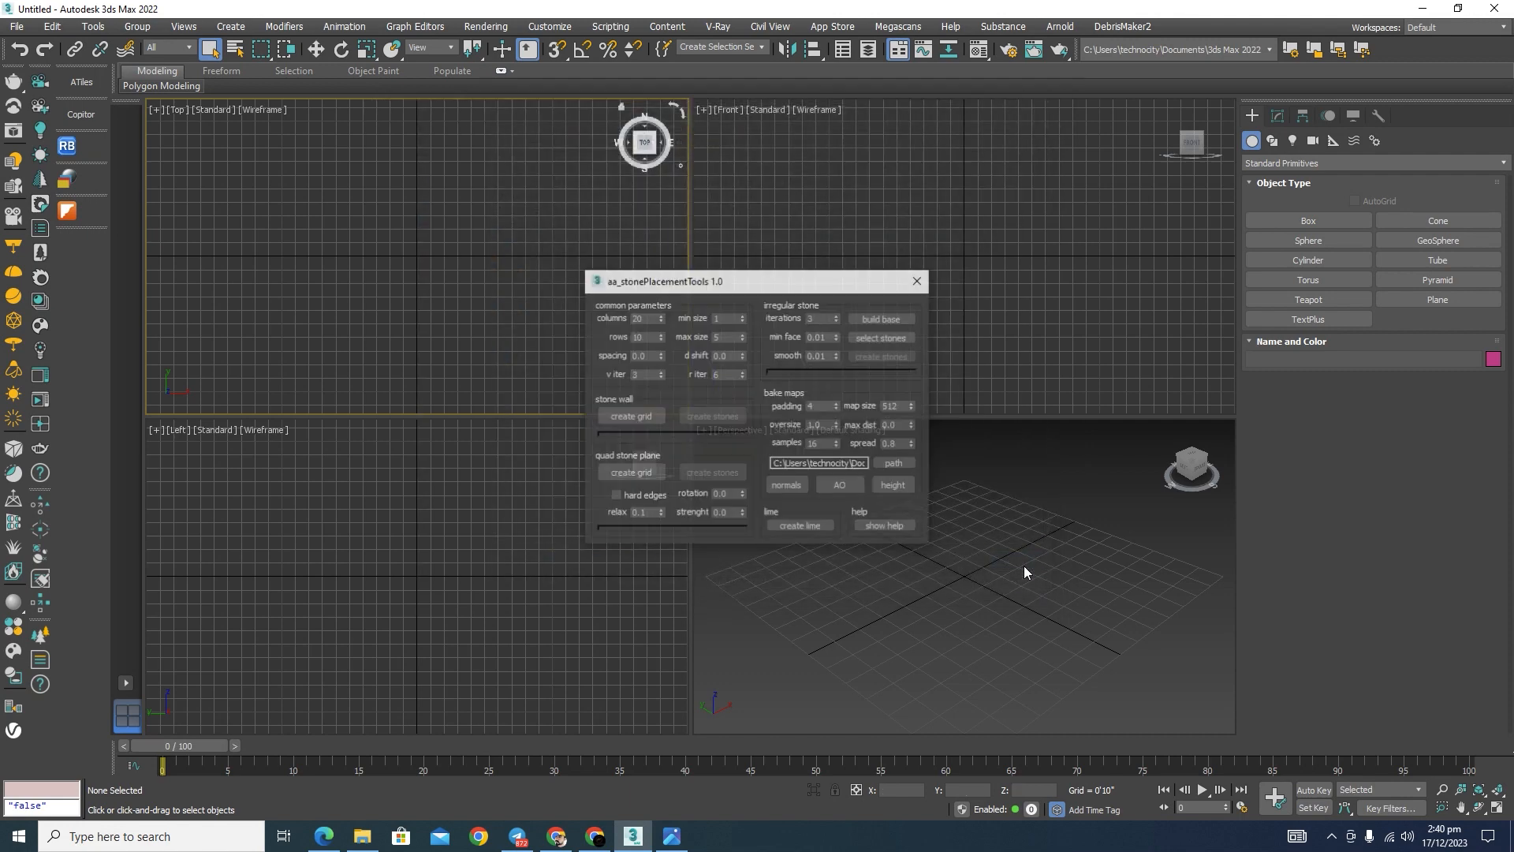
drag(813, 289, 402, 185)
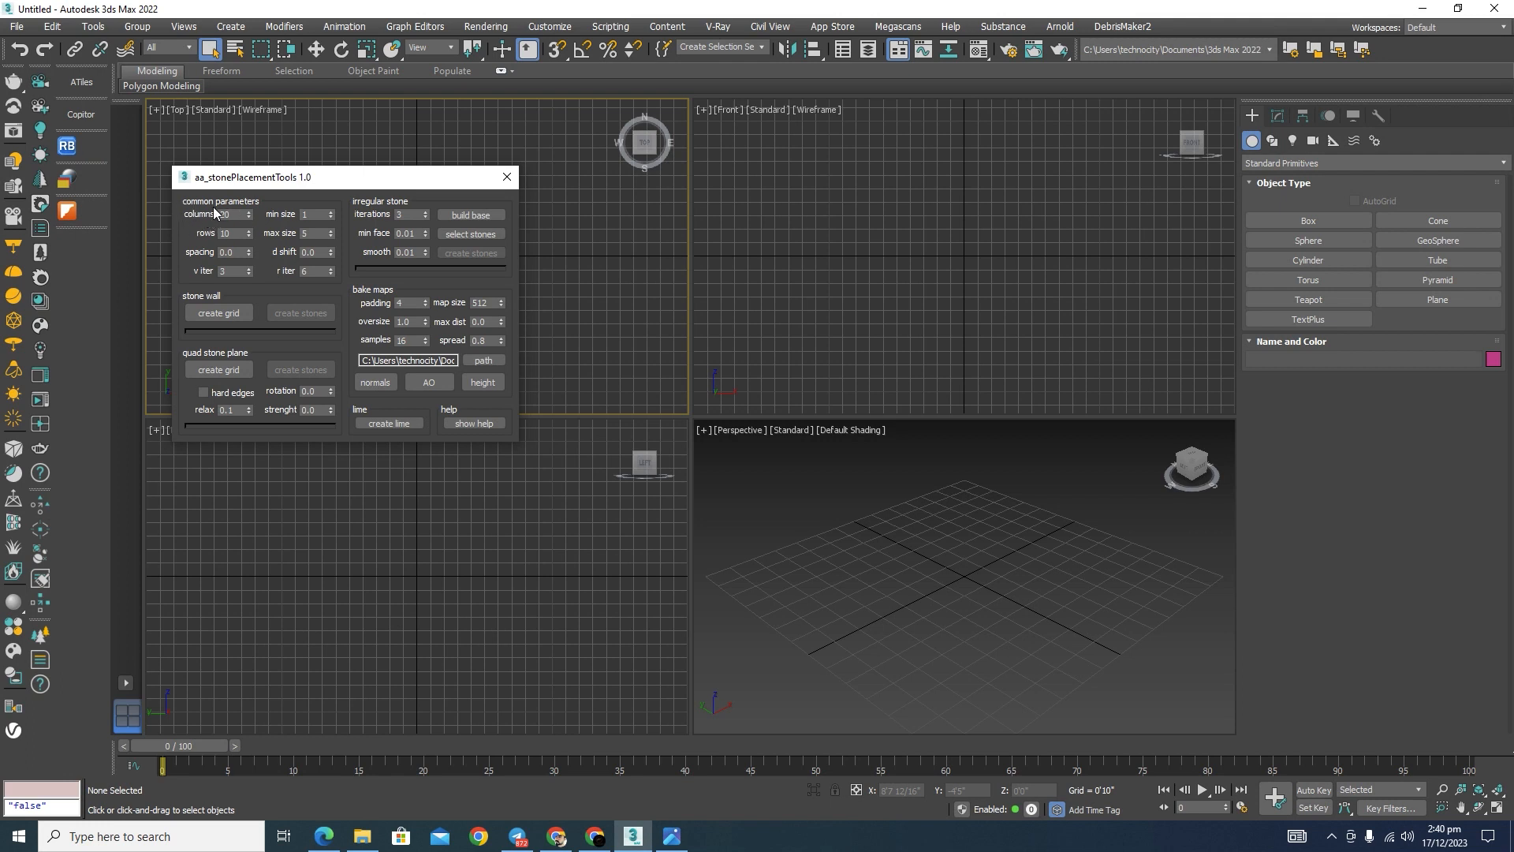
Step: Create a stone wall grid with 30 columns and view it in the maximized Perspective viewport
drag(230, 215, 206, 216)
click(213, 318)
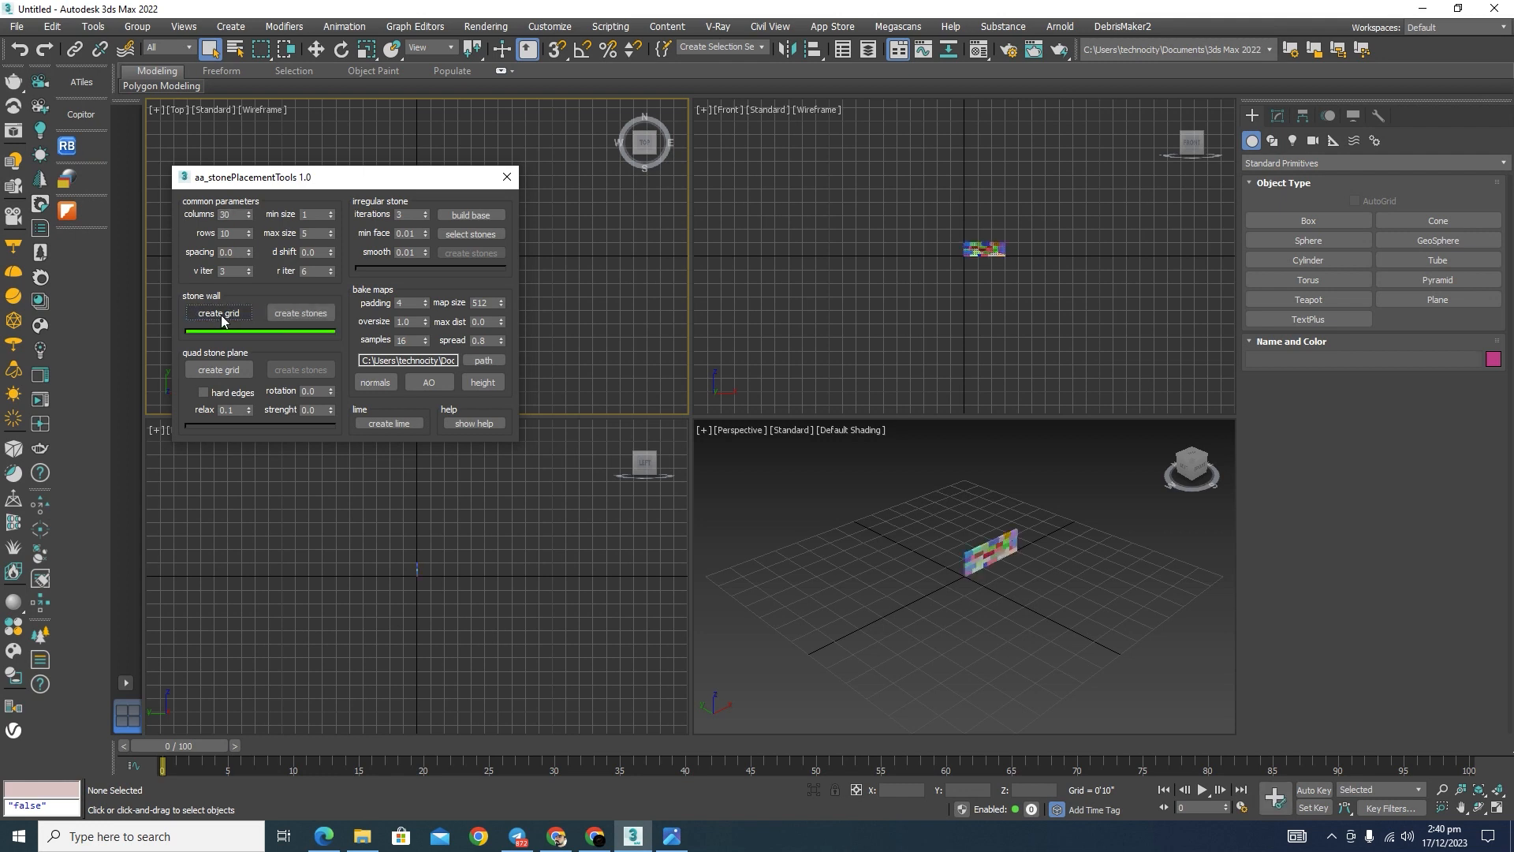
scroll(1000, 540, up, 6)
middle_drag(1117, 564, 1034, 620)
scroll(1024, 612, up, 3)
key(alt+w)
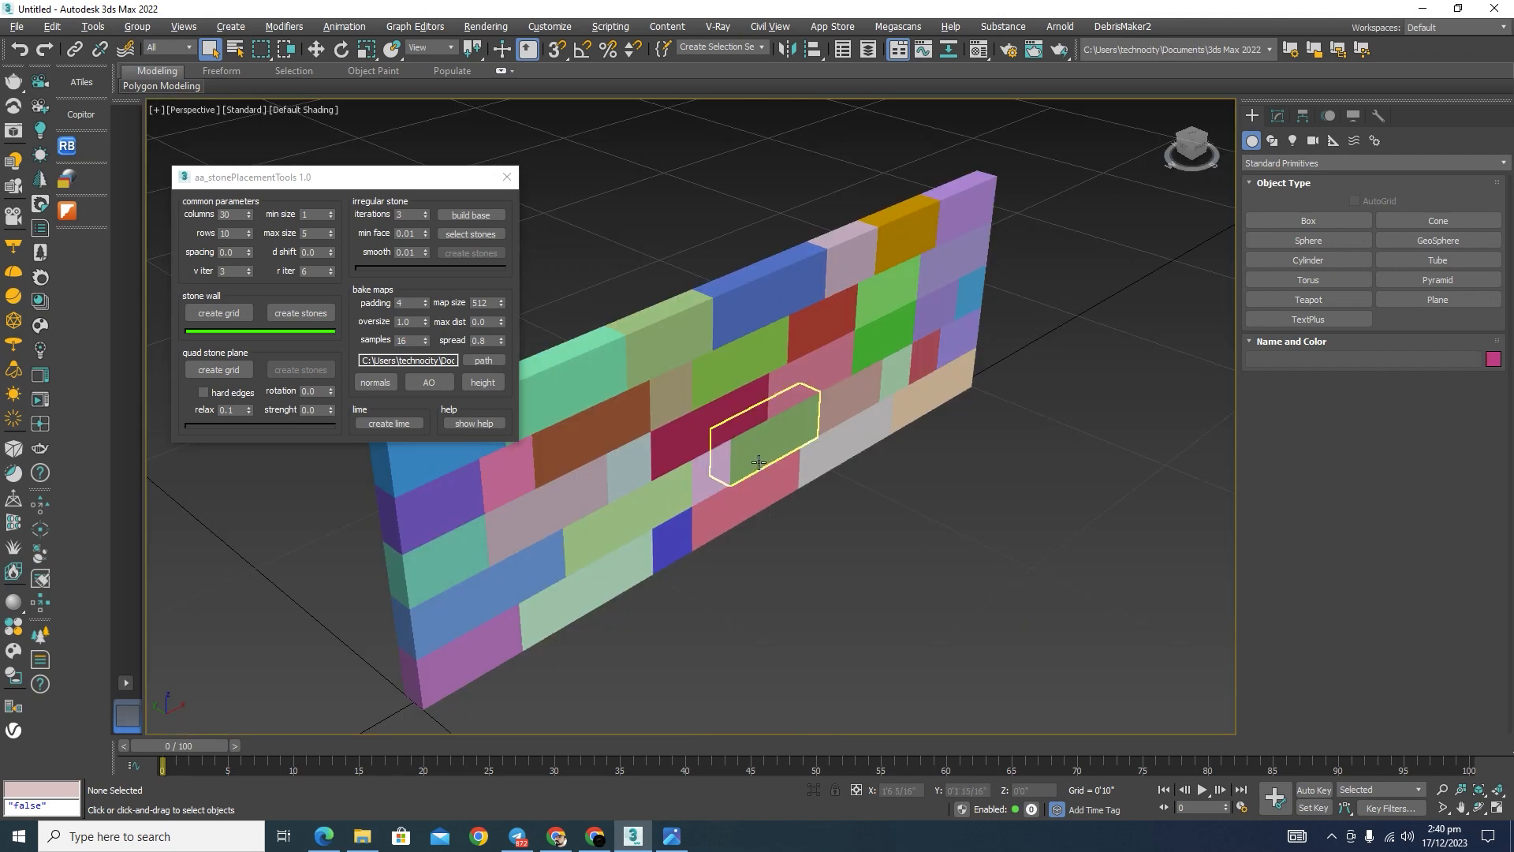
scroll(759, 462, down, 8)
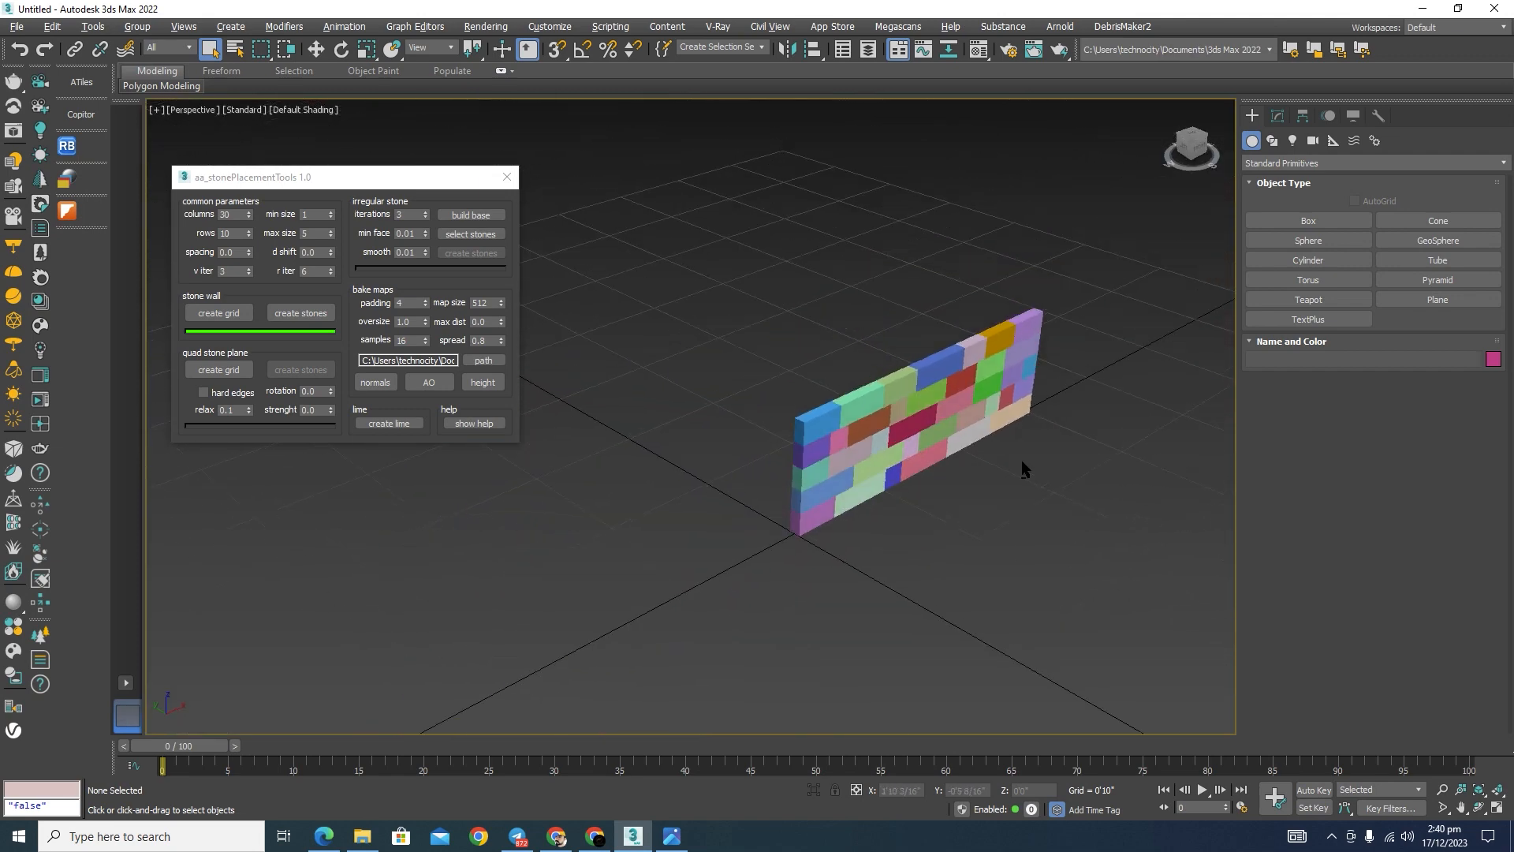
alt+middle_drag(1021, 460, 950, 442)
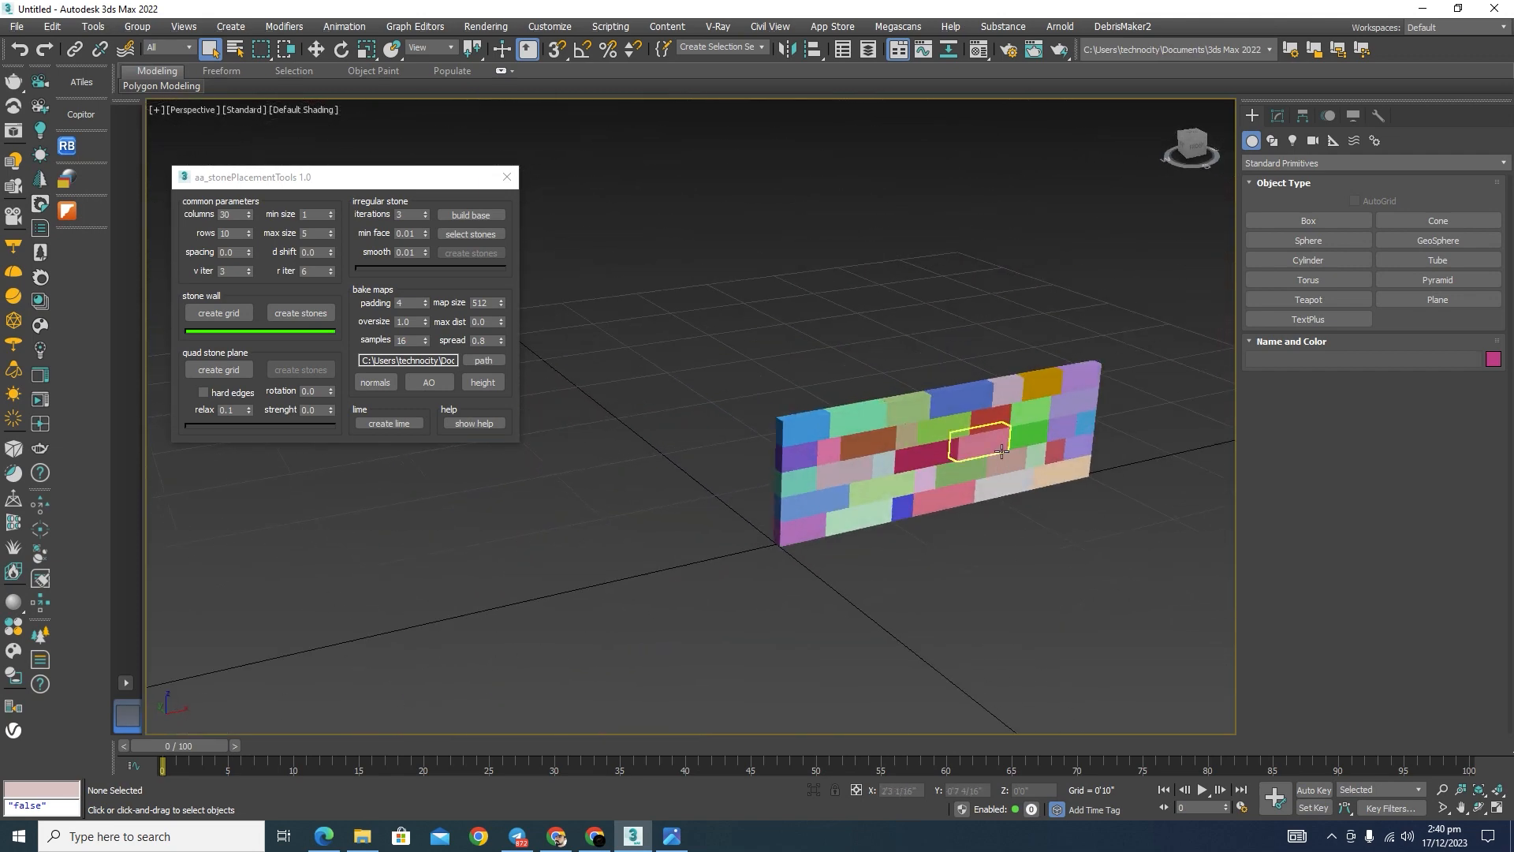
Step: Recreate the stone wall grid with 20 rows
double_click(234, 234)
text(20)
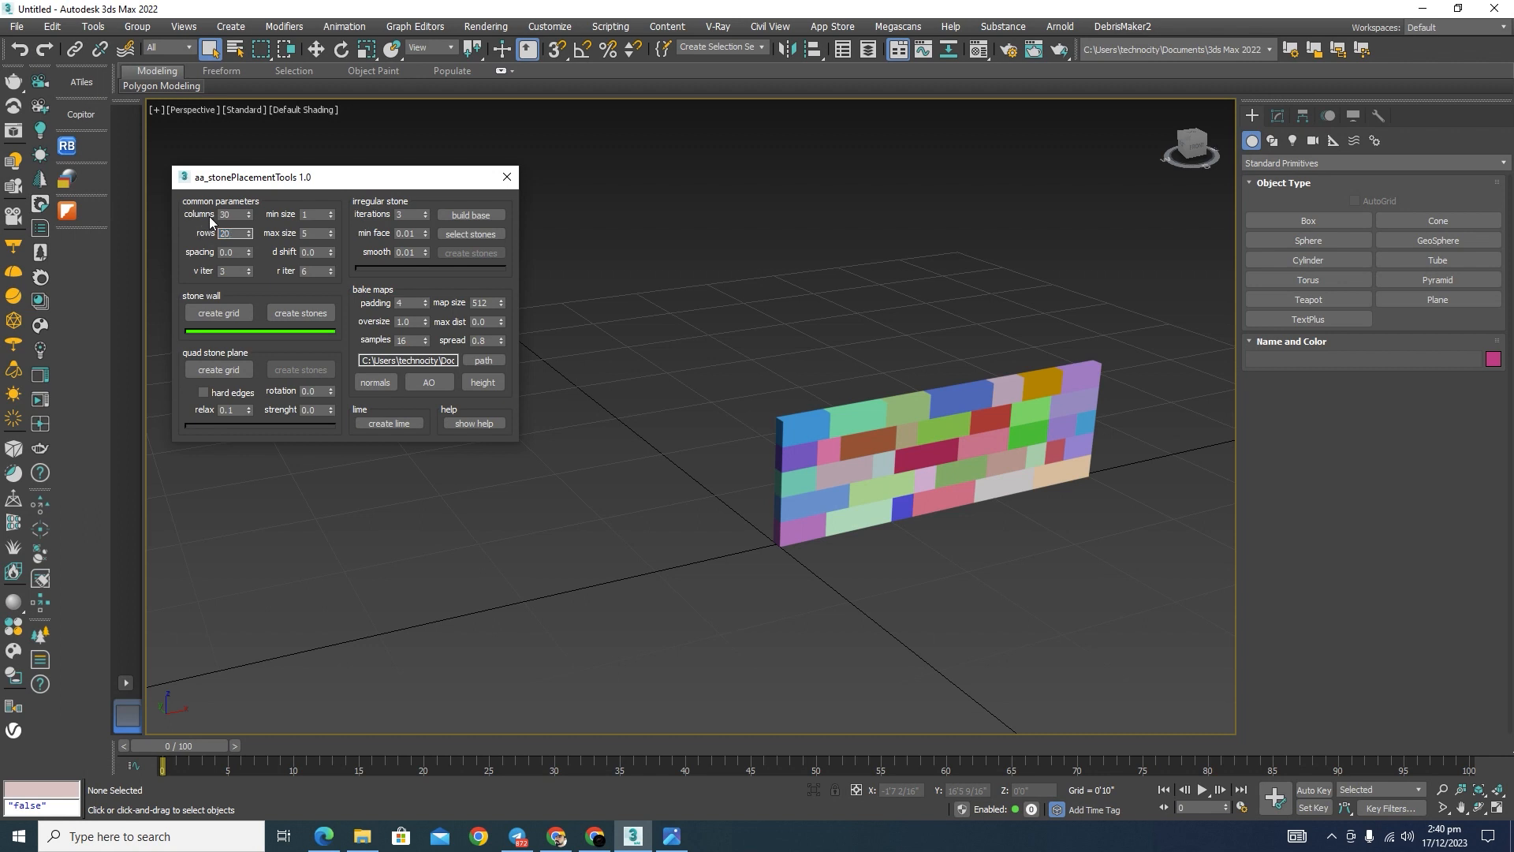
click(221, 313)
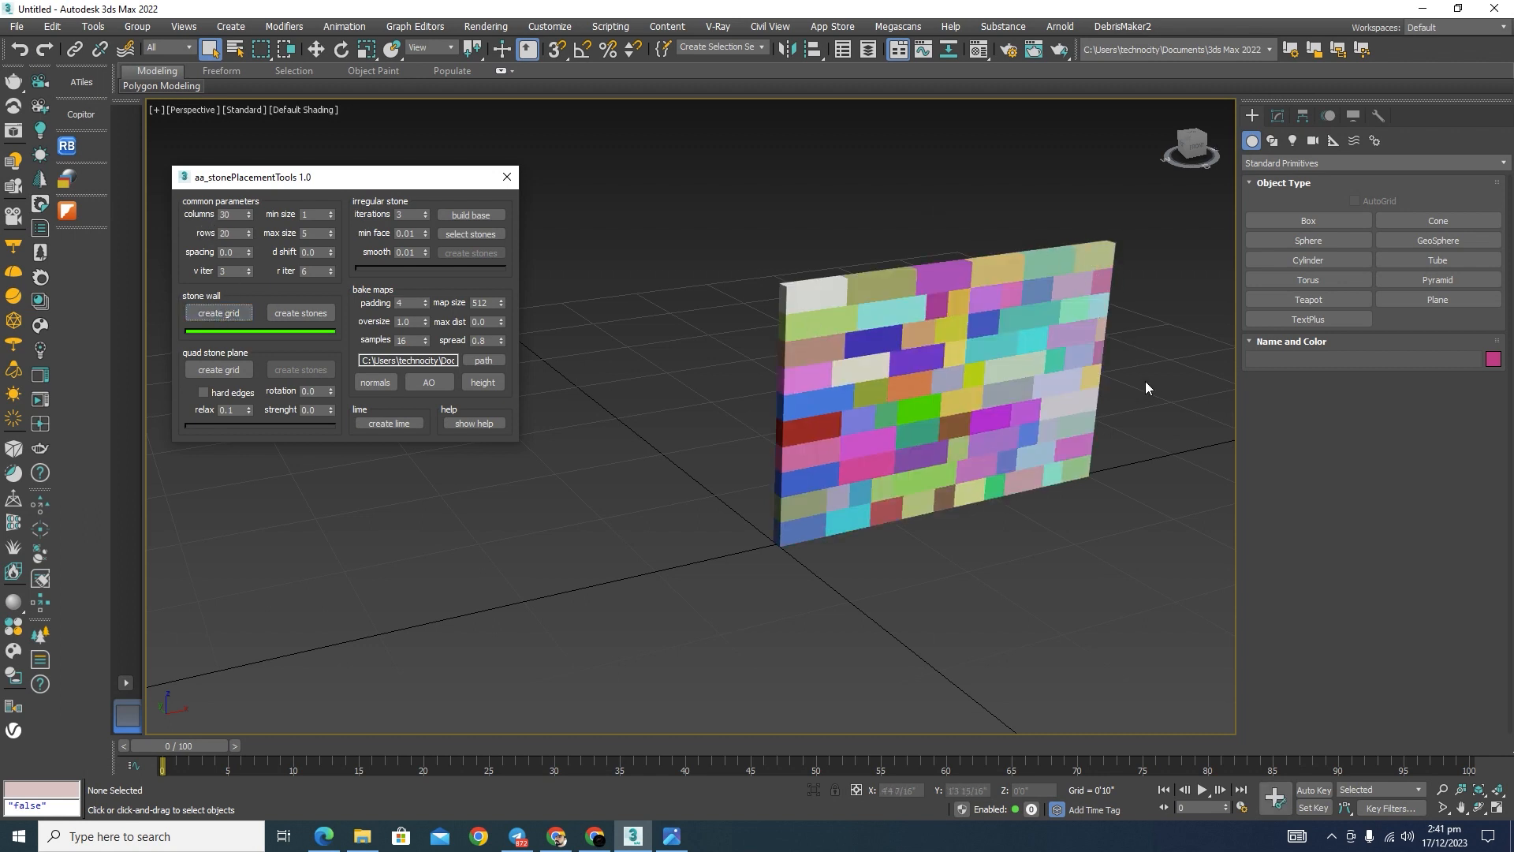
middle_drag(966, 541, 920, 608)
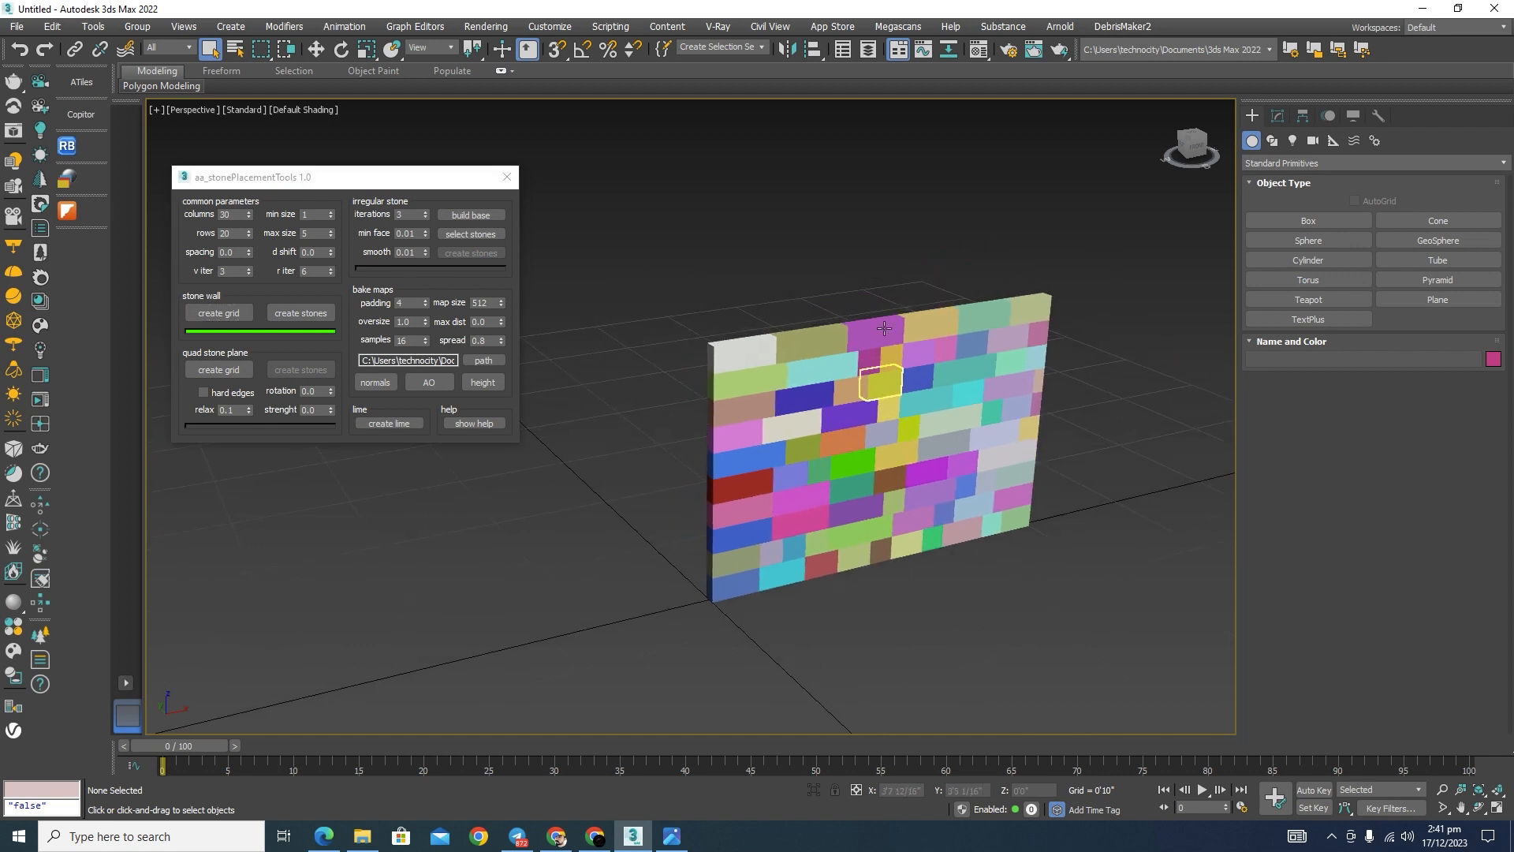
Step: Recreate the stone wall grid with 40 columns
double_click(235, 218)
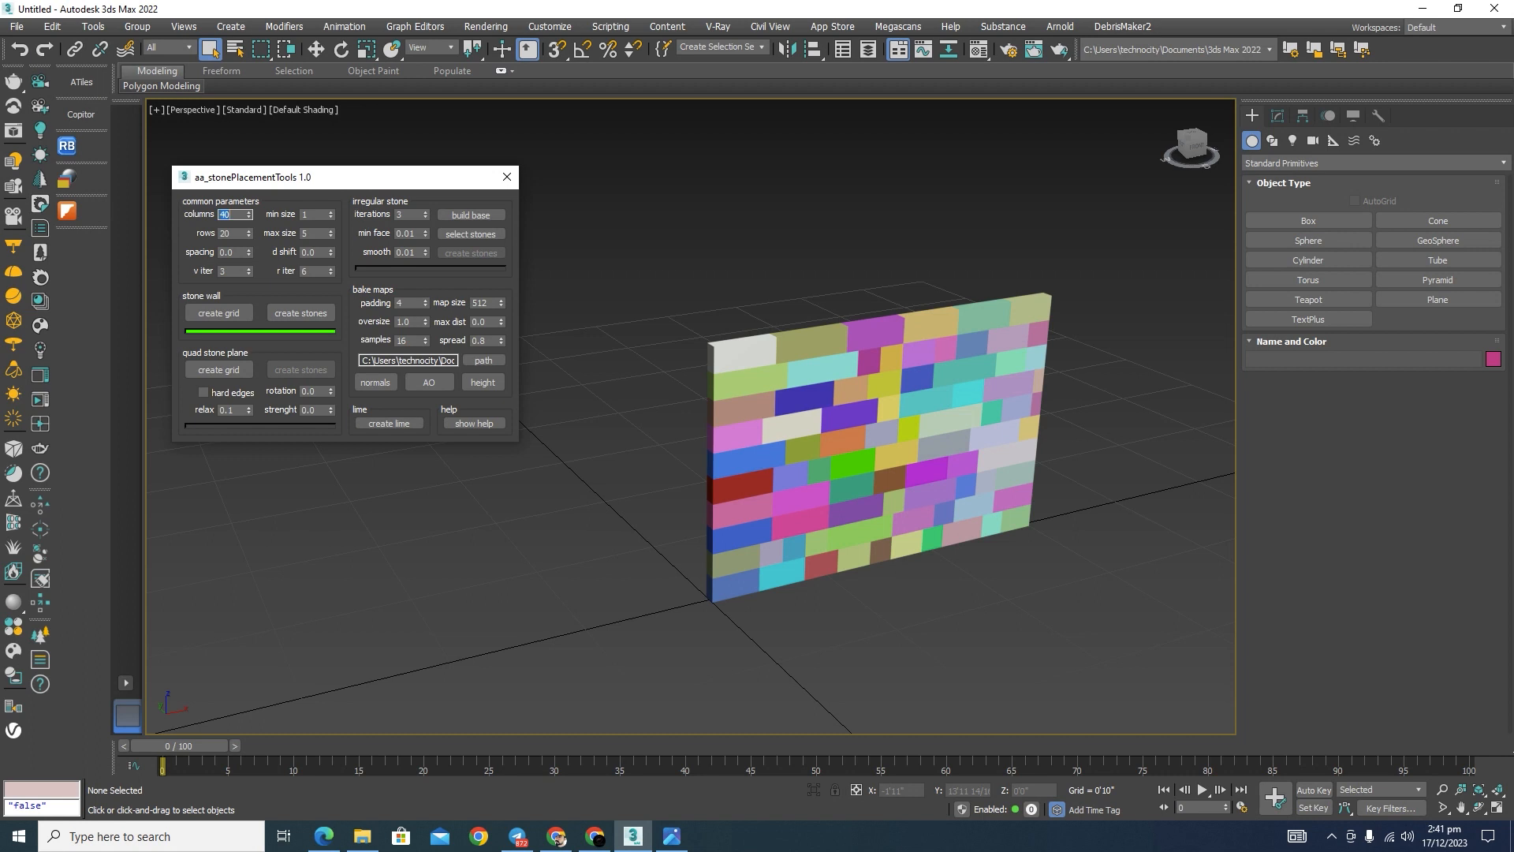
click(220, 313)
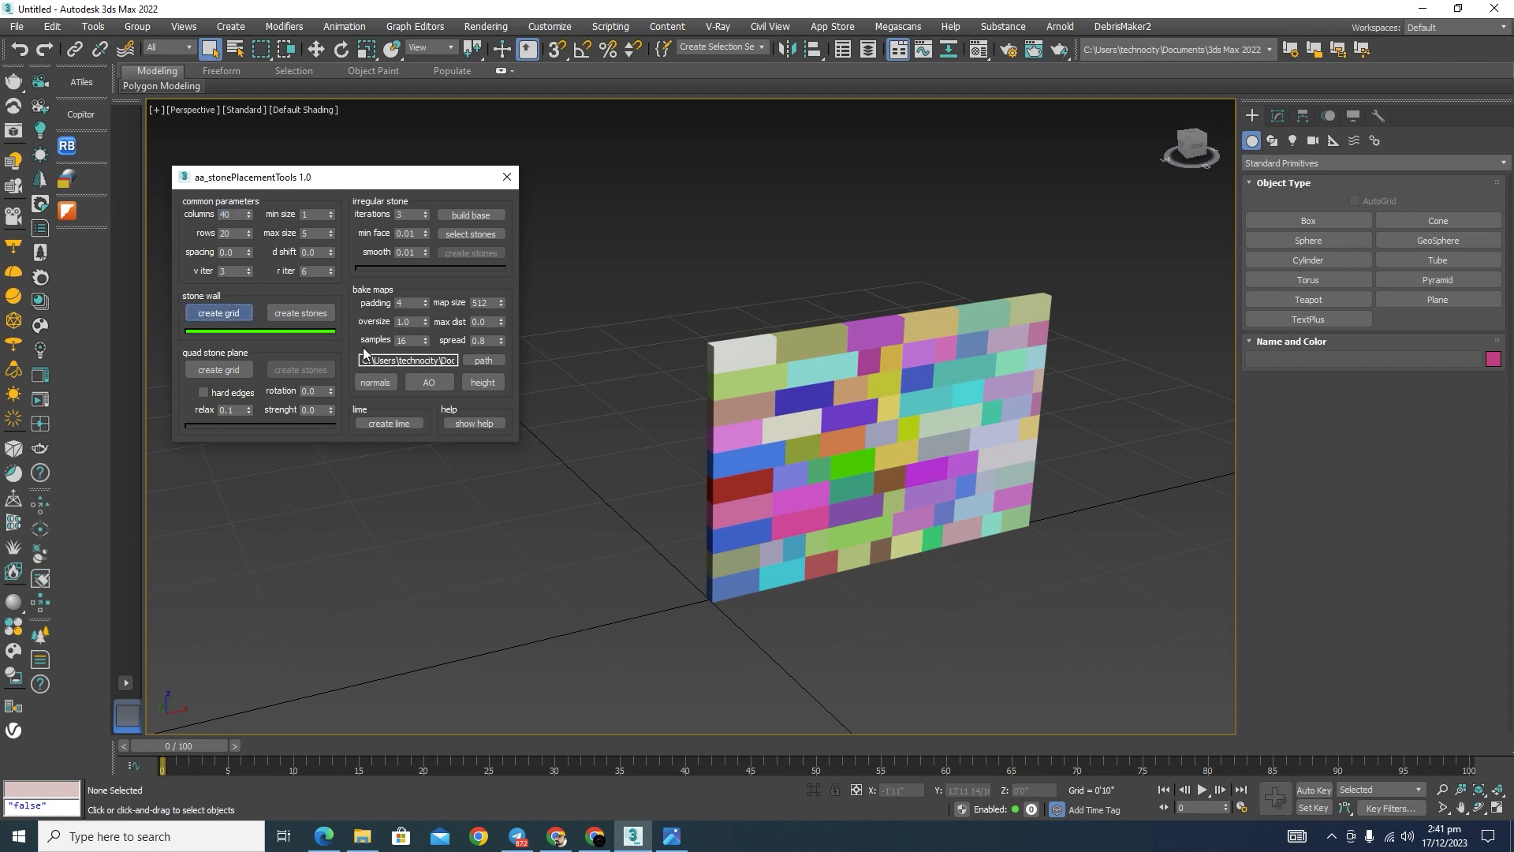
middle_drag(1158, 378, 1102, 345)
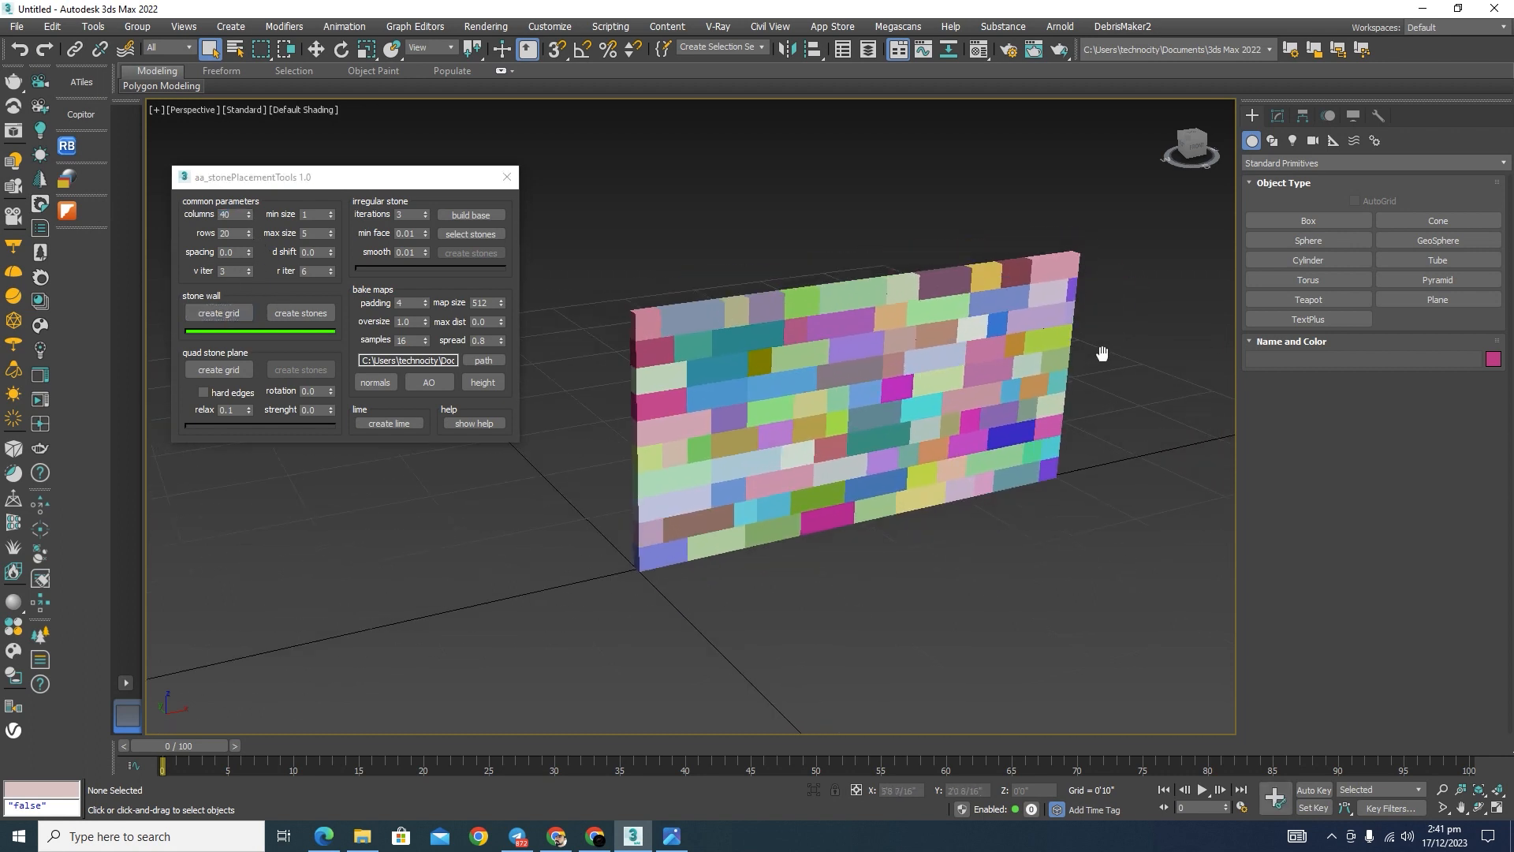
Step: Set the common parameters to 30 columns and 10 rows
double_click(231, 214)
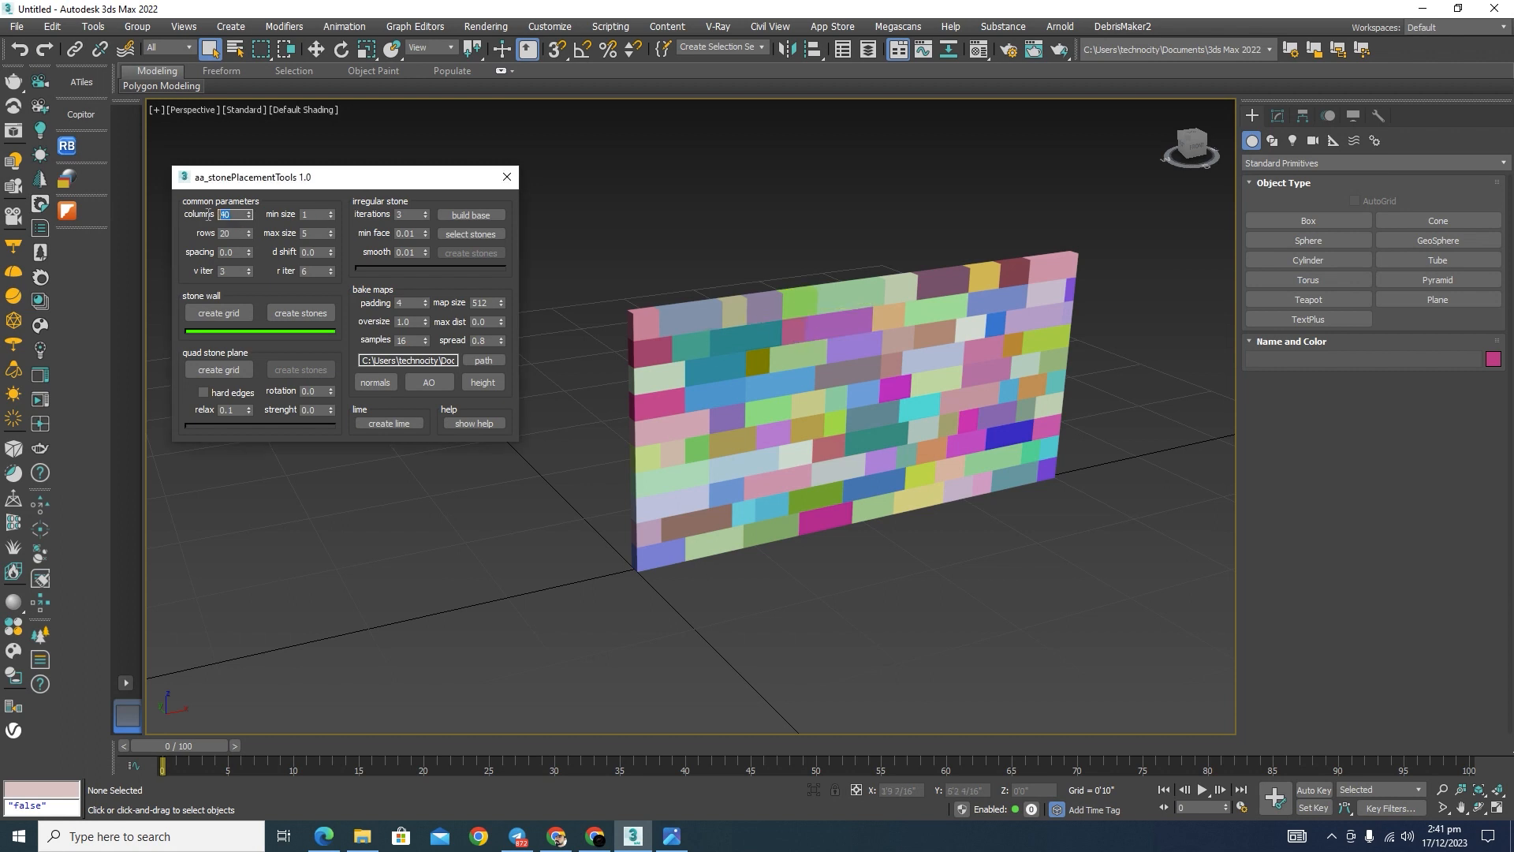
text(30)
click(229, 235)
key(Return)
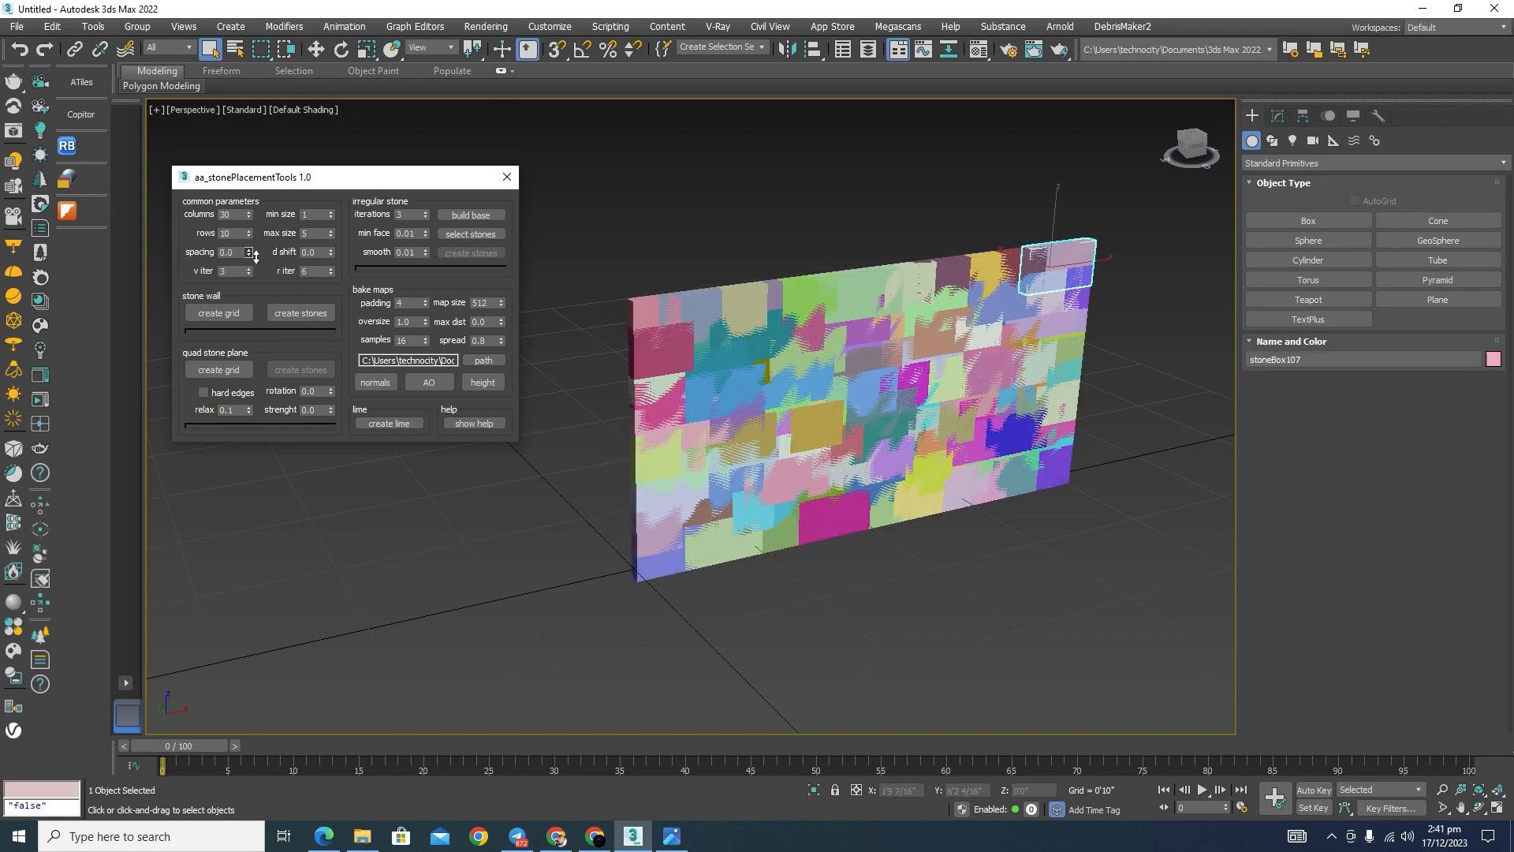
Step: Return the stone spacing to 0.0 and recreate the stone wall grid with the reduced columns and rows
click(250, 249)
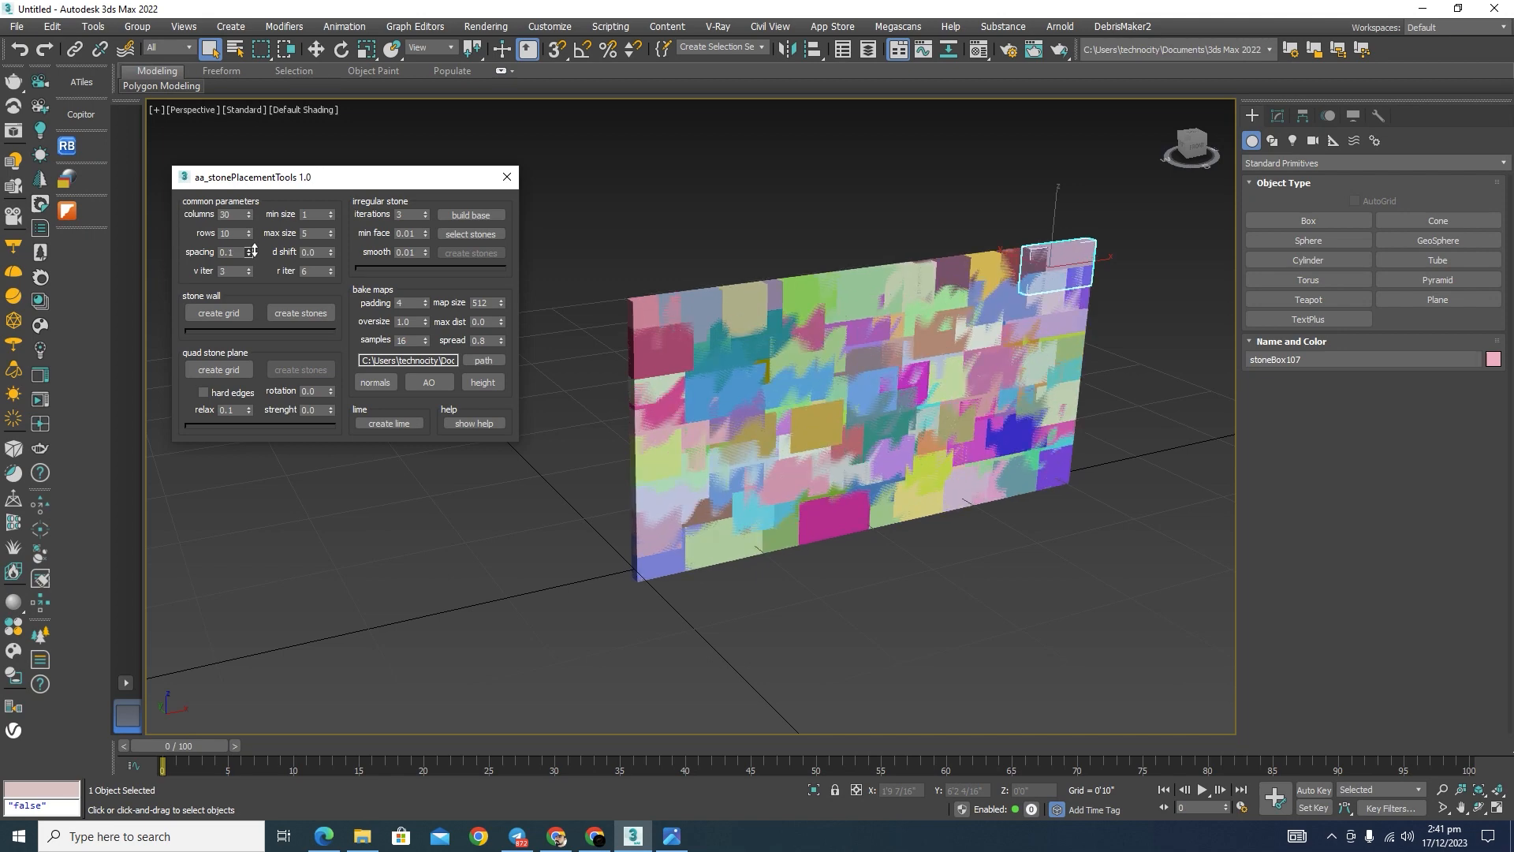
click(250, 254)
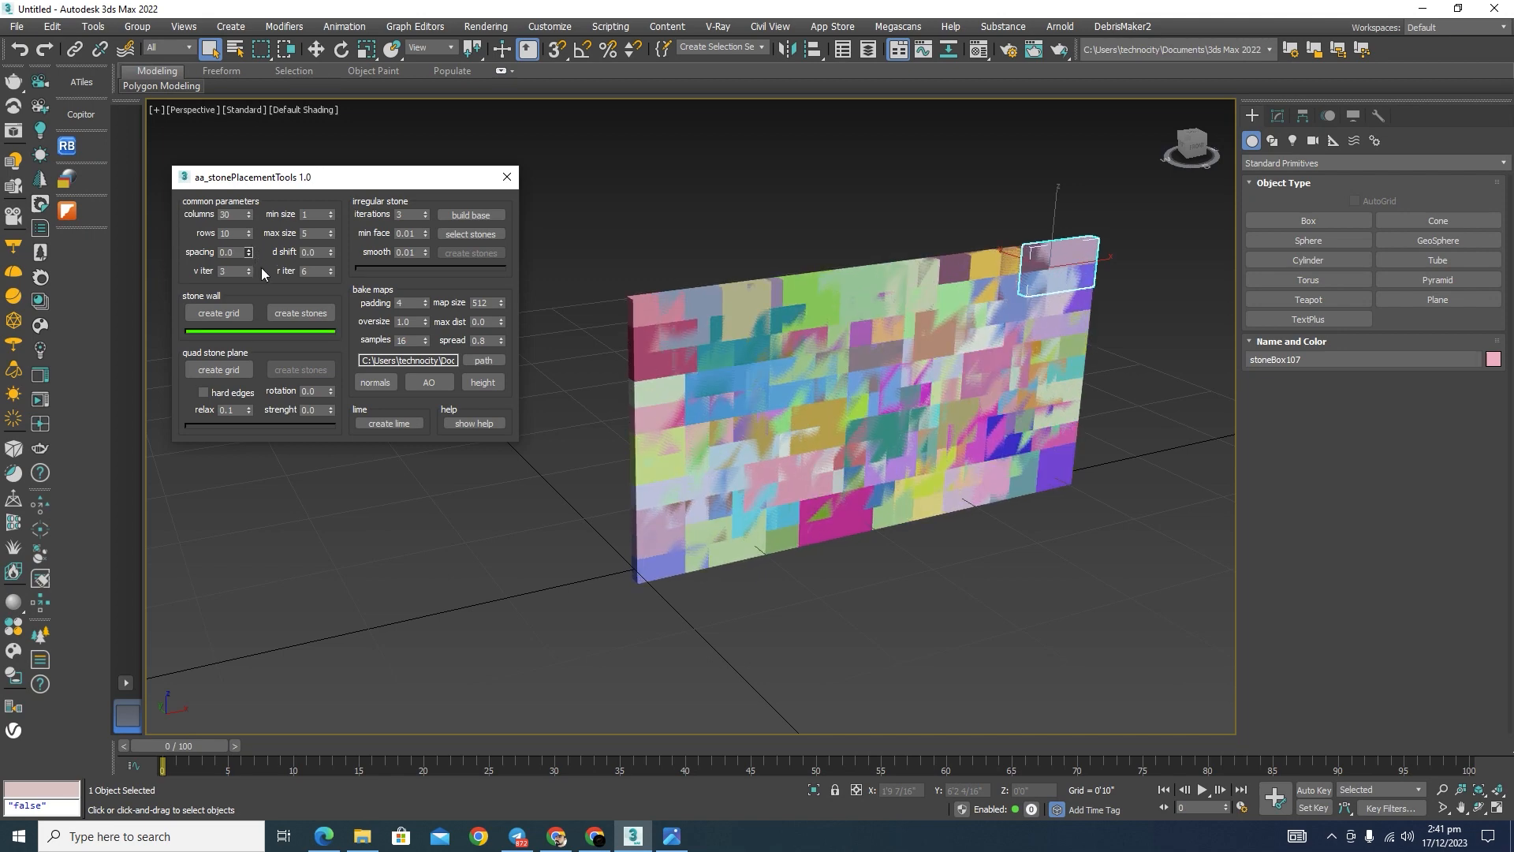
double_click(229, 252)
text(0)
click(216, 311)
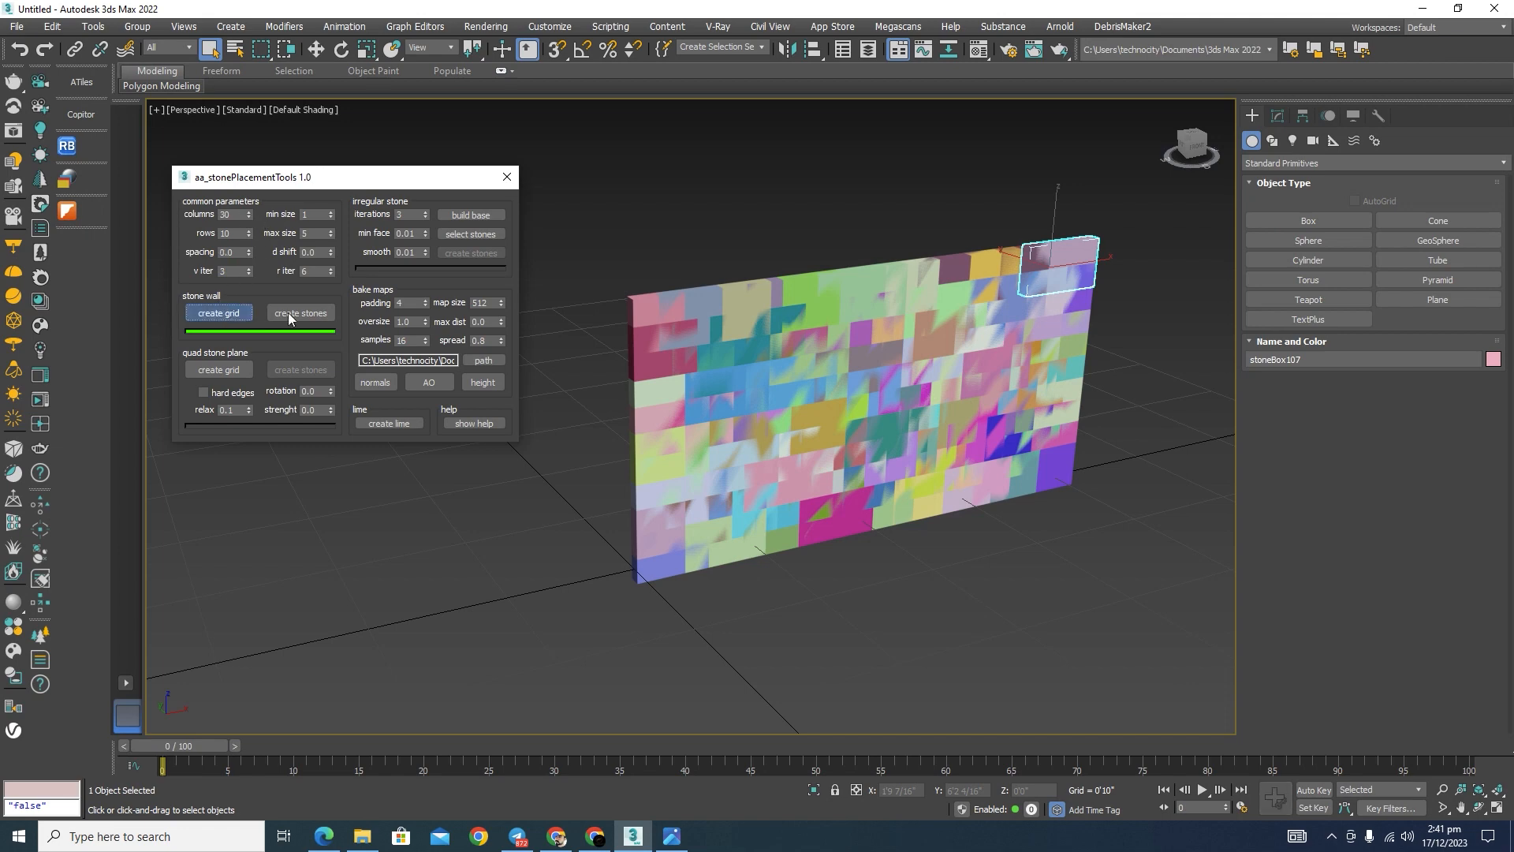
scroll(851, 334, up, 5)
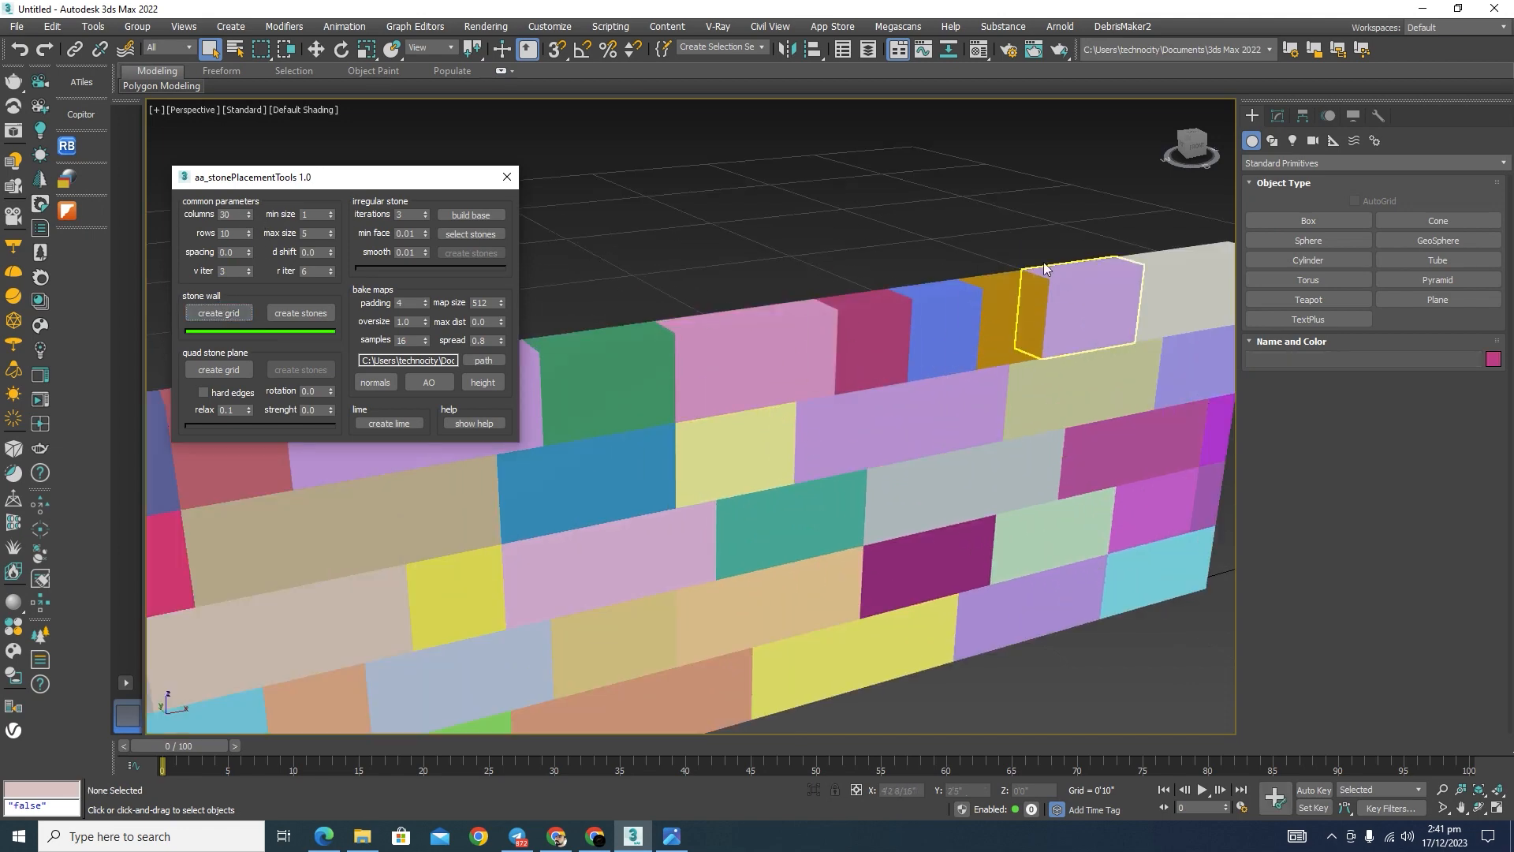
scroll(1065, 307, down, 6)
scroll(1087, 306, up, 2)
middle_drag(1133, 262, 1131, 295)
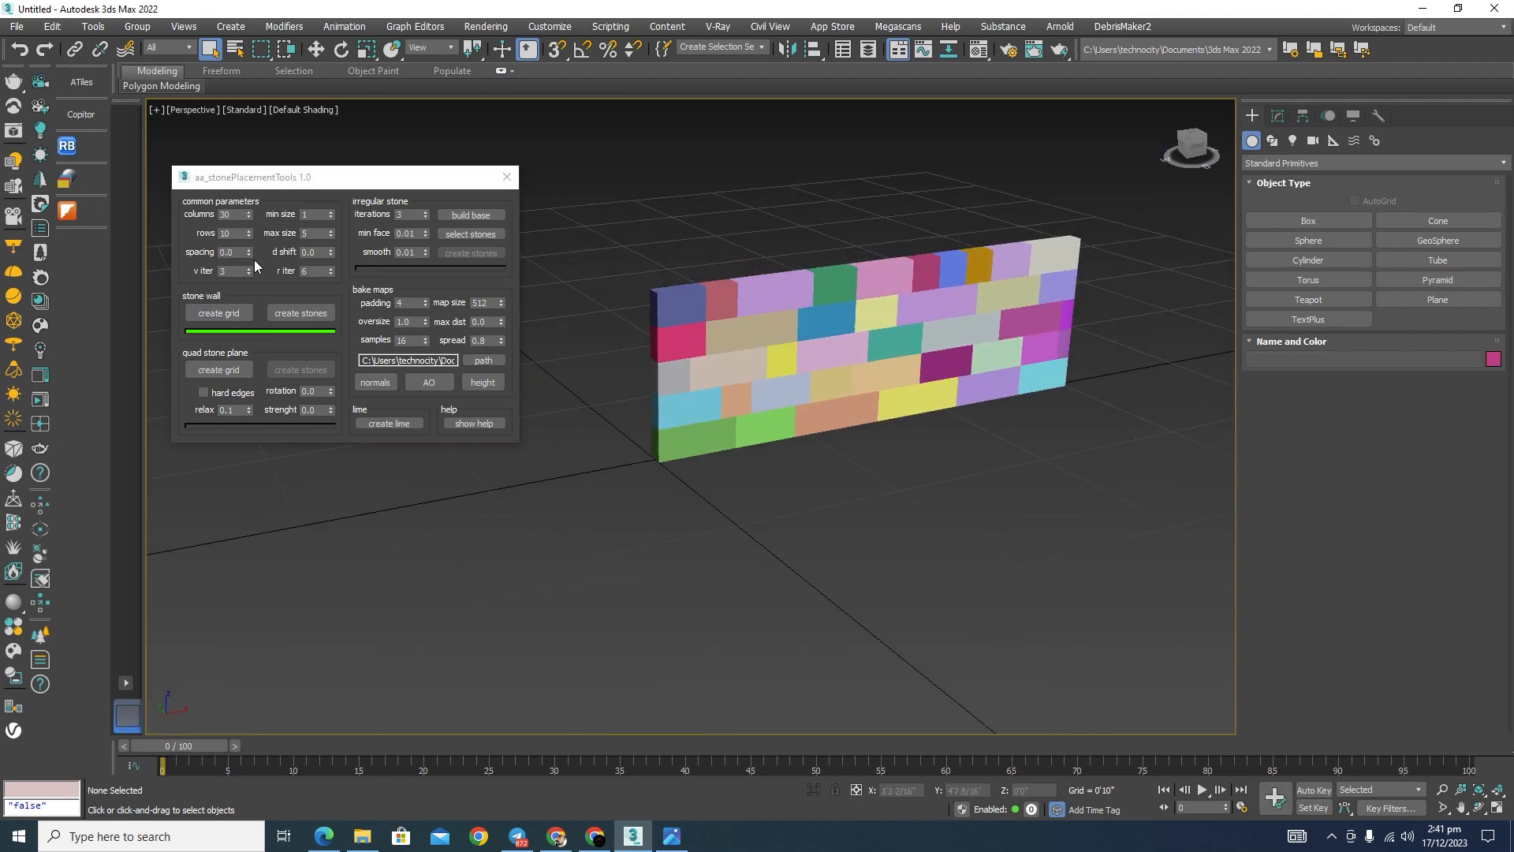
Step: Set the spacing between the wall stones to 0.1 and check the gaps at close range
click(186, 246)
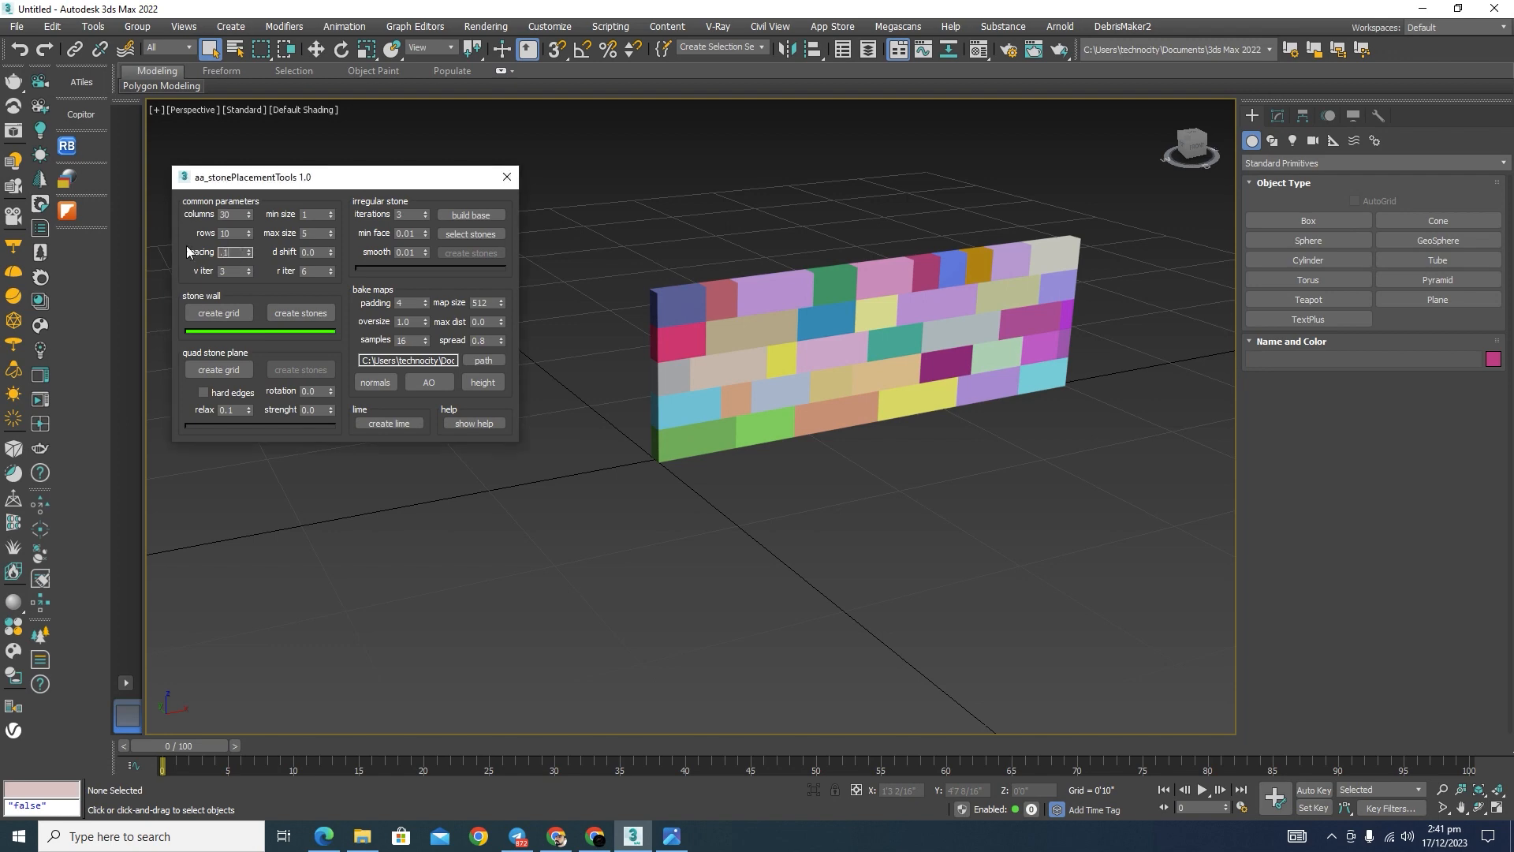
text(0.1)
key(Return)
scroll(845, 287, up, 8)
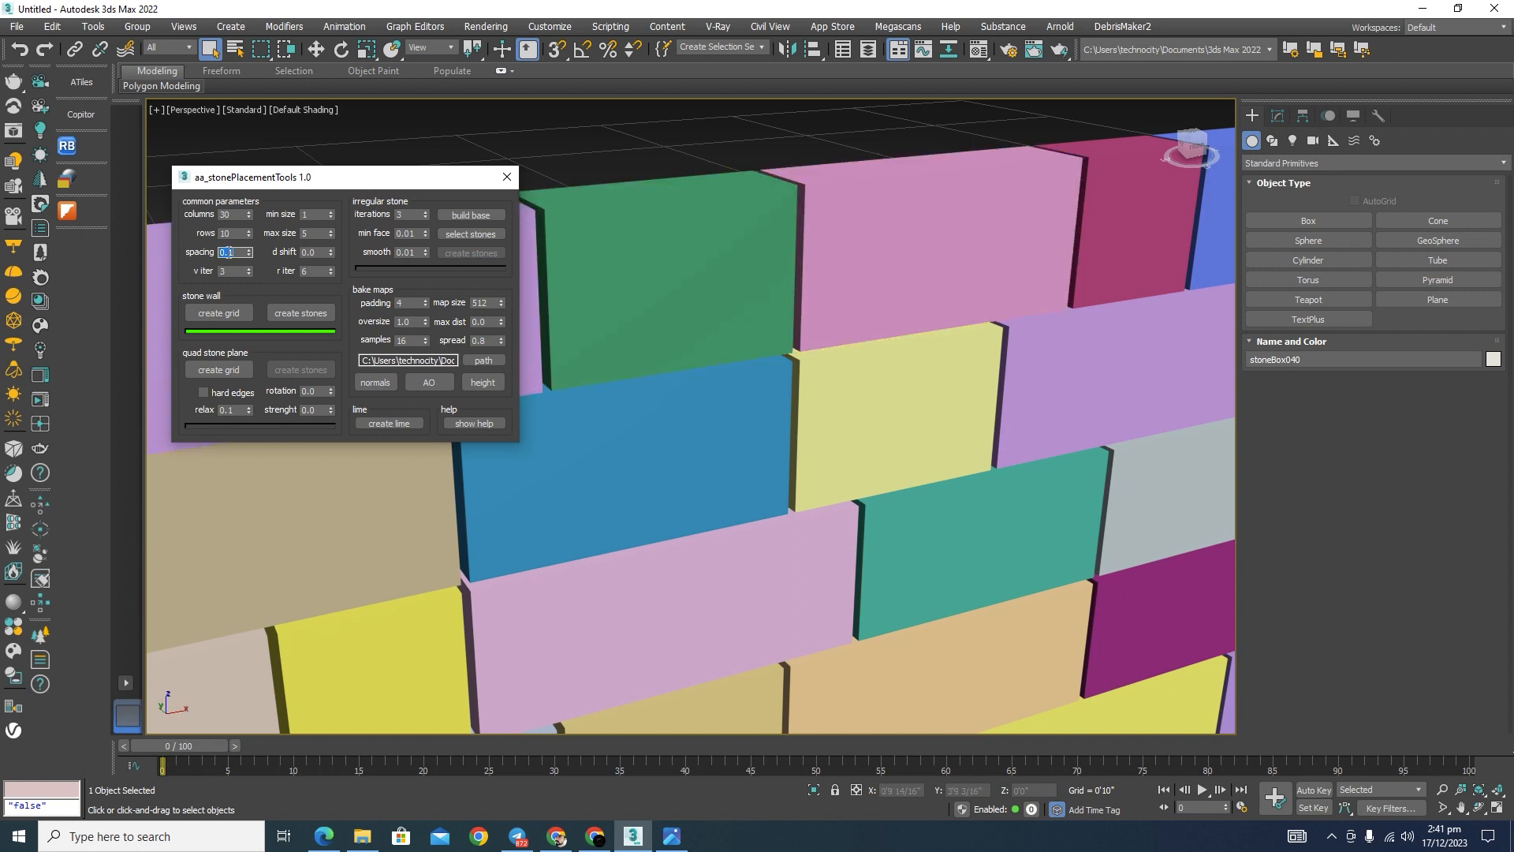
Step: Try a stone spacing of 0.05 and restore it to 0.1
text(0.05)
key(Return)
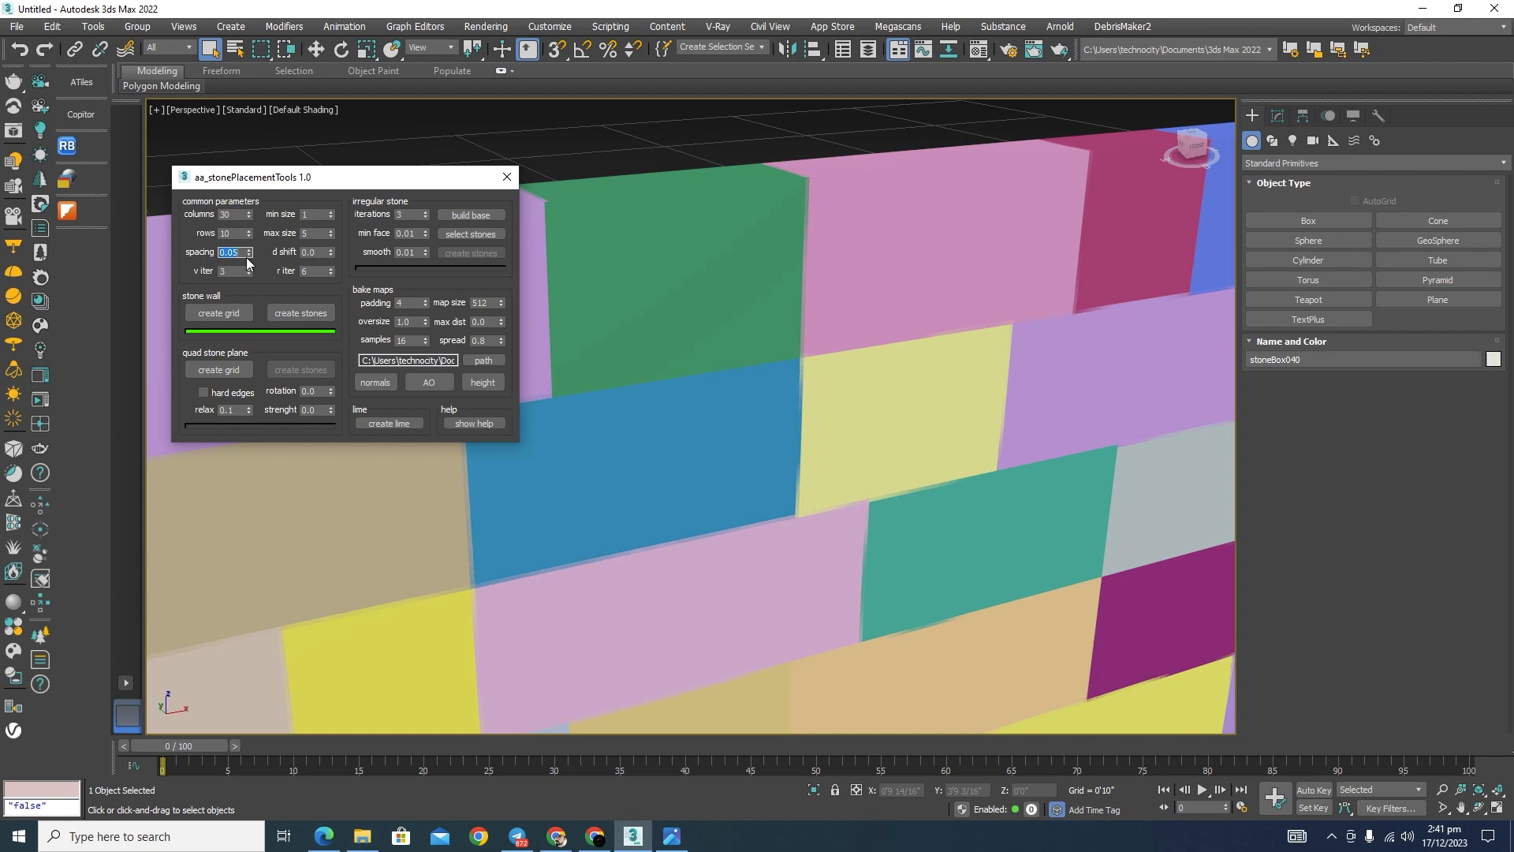
text(0)
text(1)
key(Return)
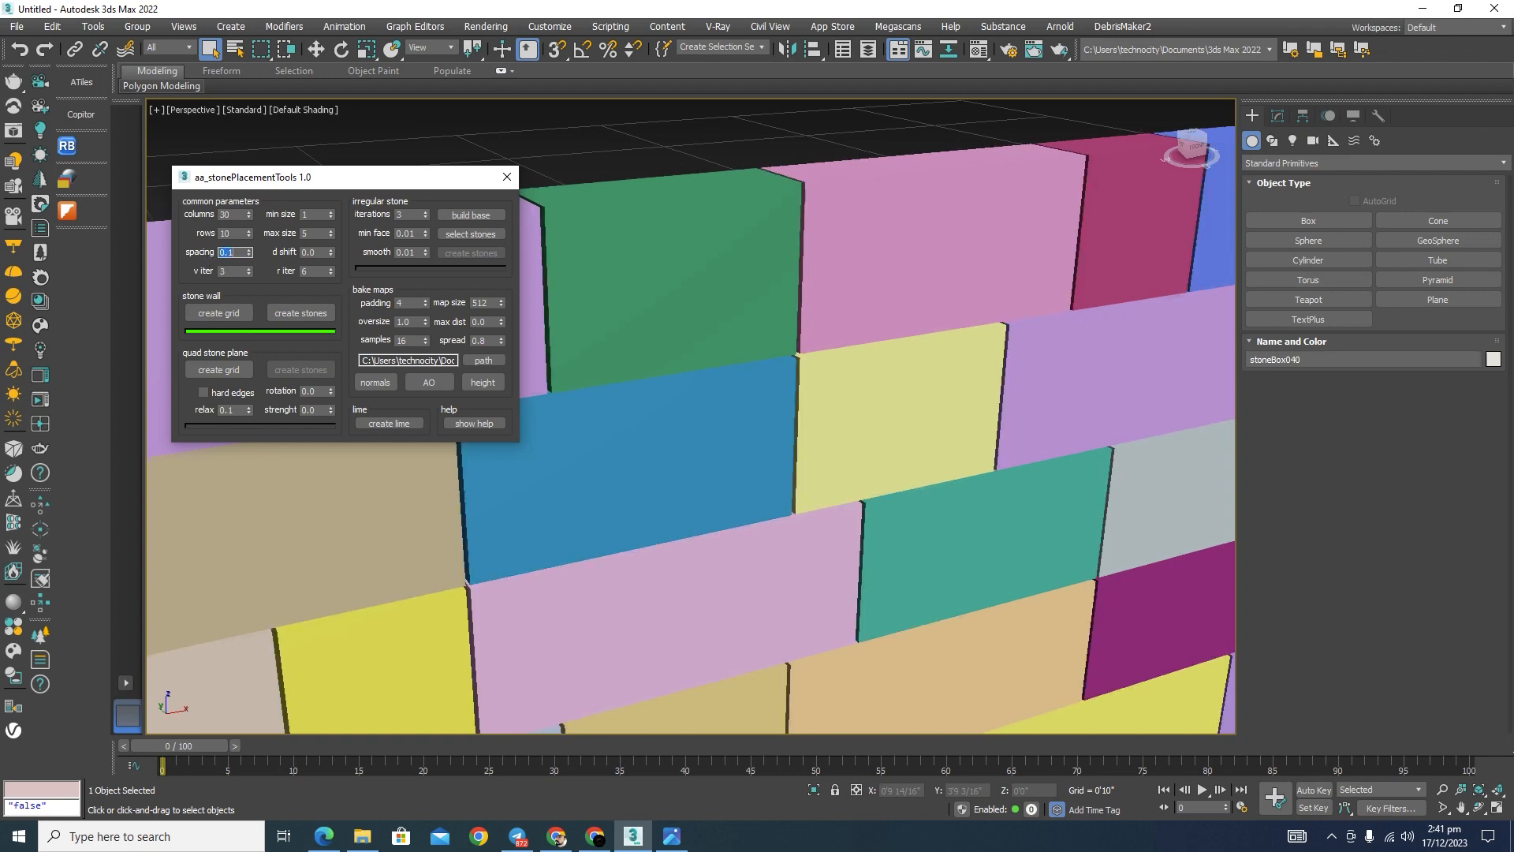
scroll(879, 229, down, 5)
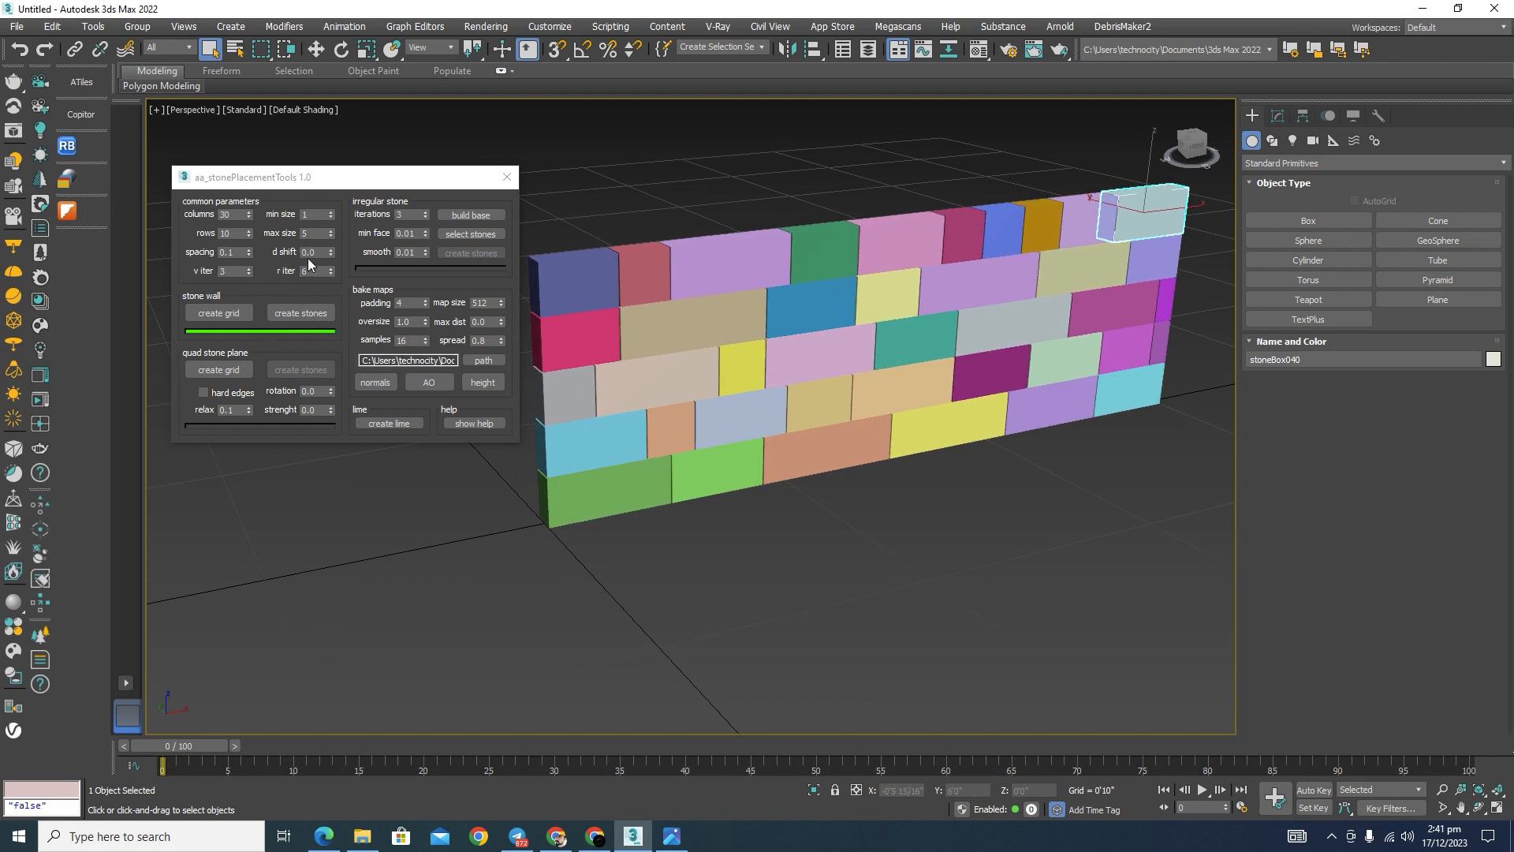
Step: Set the wall's d shift to 0.12 and check the stone offsets in the Top view
mouse_move(330, 251)
mouse_down()
mouse_move(332, 265)
mouse_move(329, 238)
mouse_up()
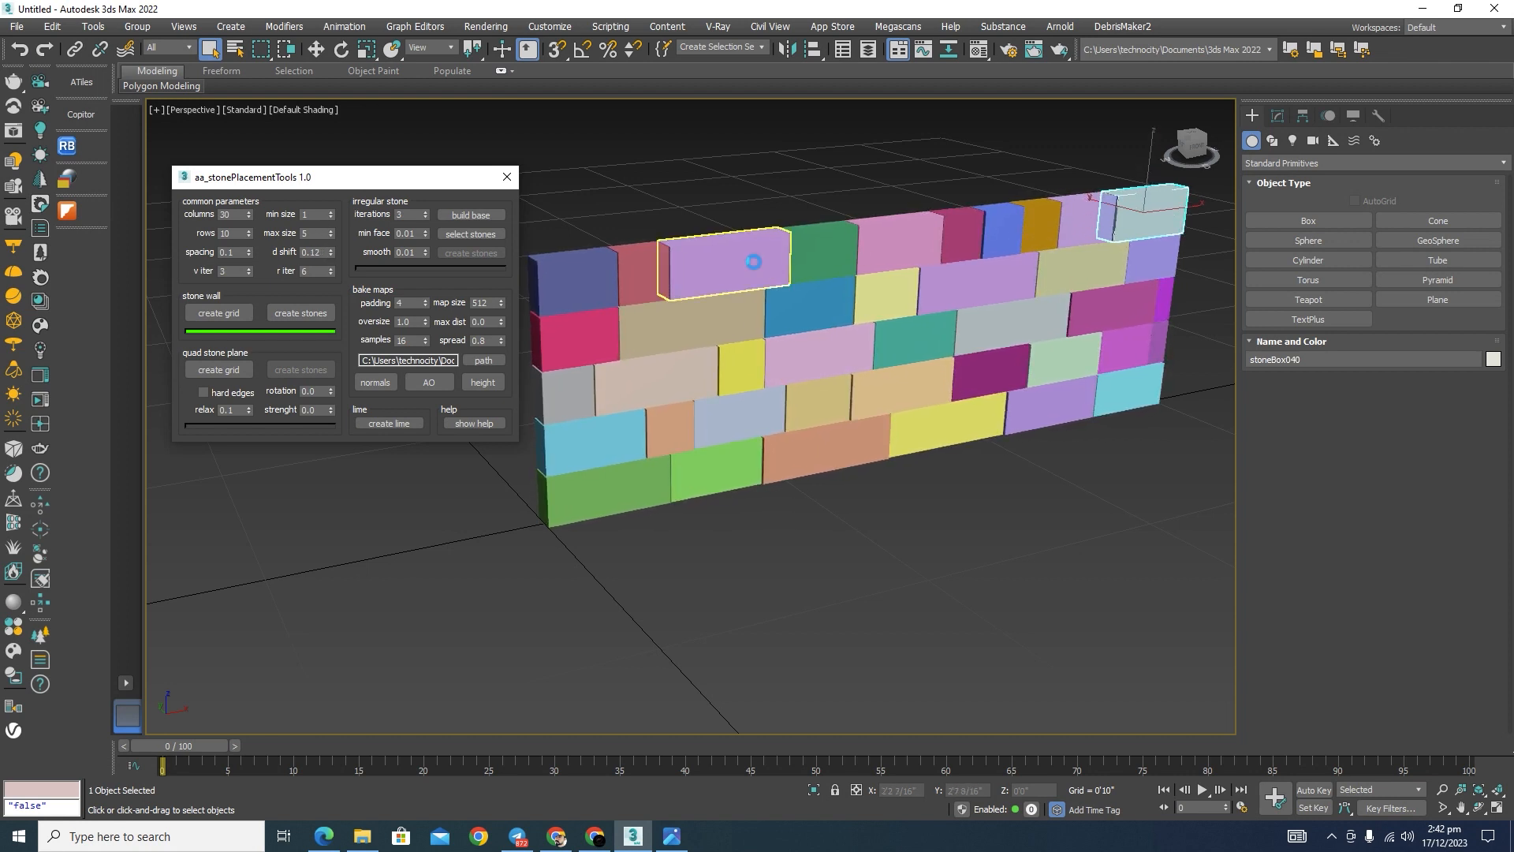
key(t)
click(873, 489)
scroll(740, 400, up, 10)
middle_drag(684, 569, 777, 432)
scroll(778, 432, up, 6)
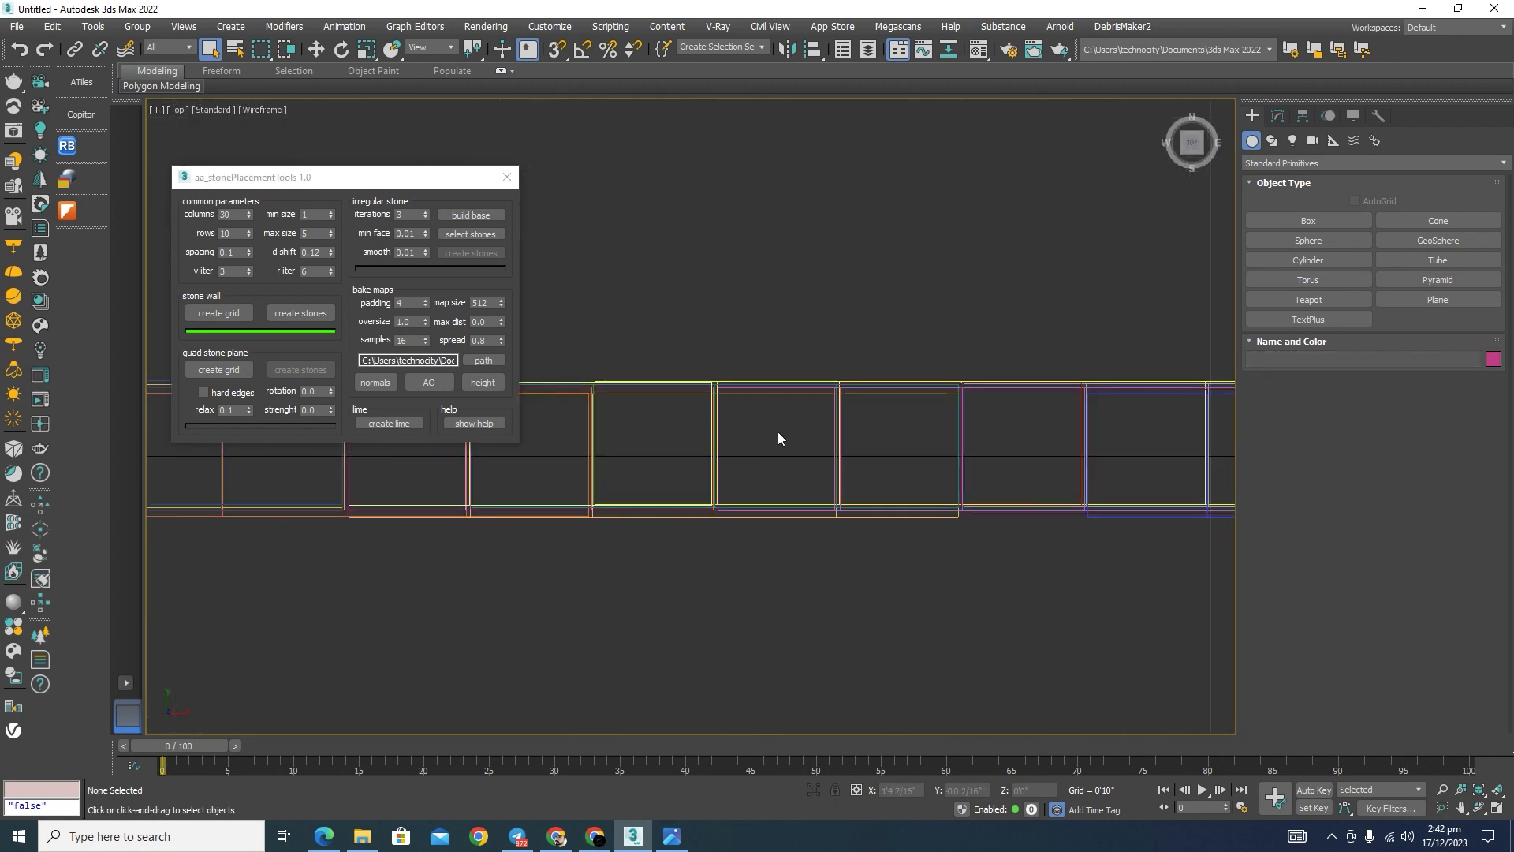
Step: Reset the d shift to 0.0, raise it to 0.1, and show the wall shaded in an orthographic view
drag(332, 253, 338, 279)
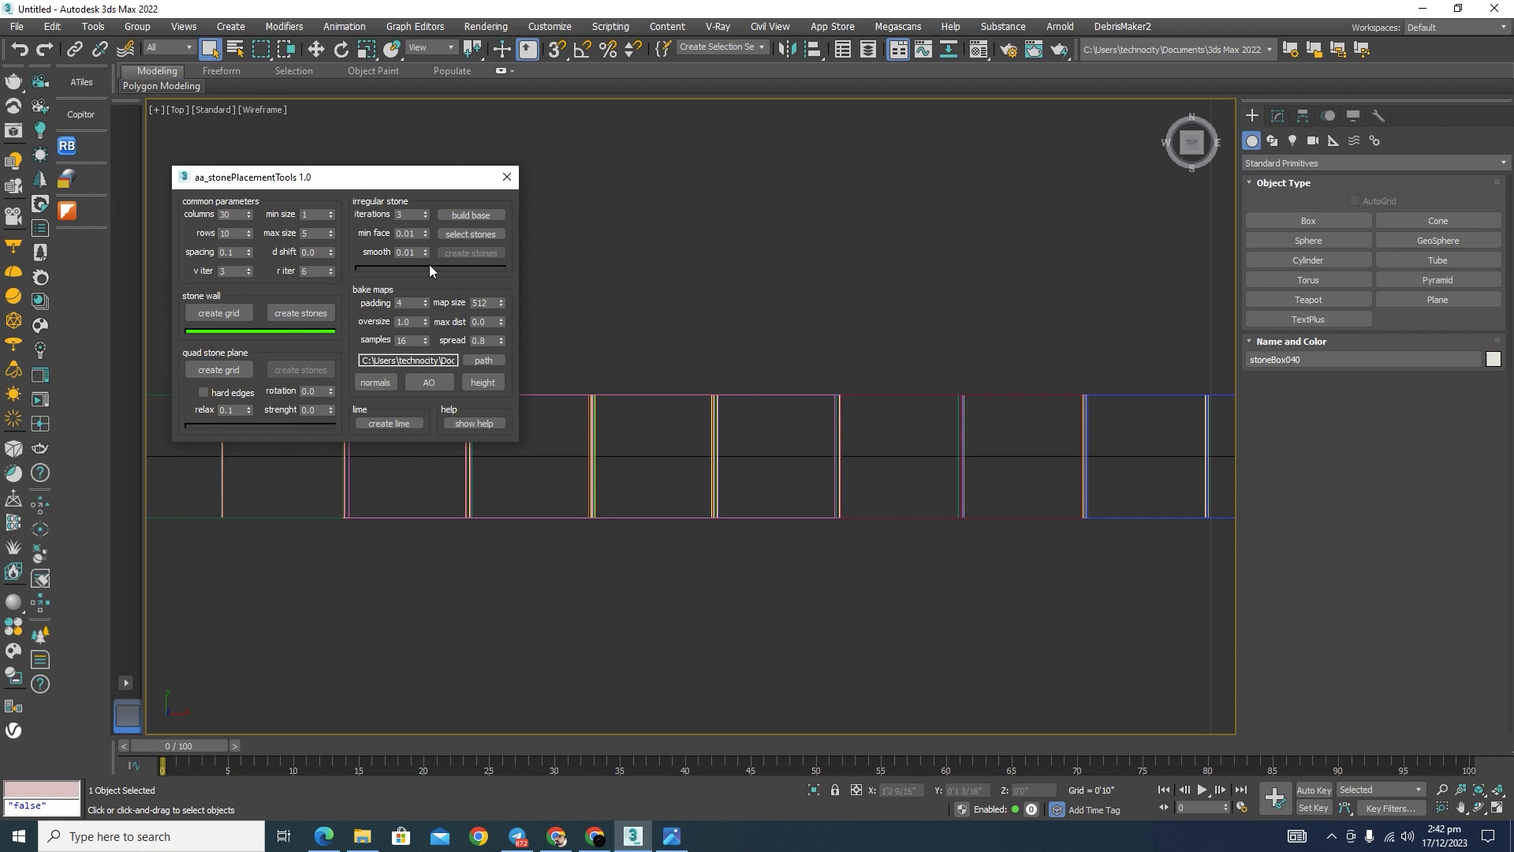
drag(333, 249, 334, 243)
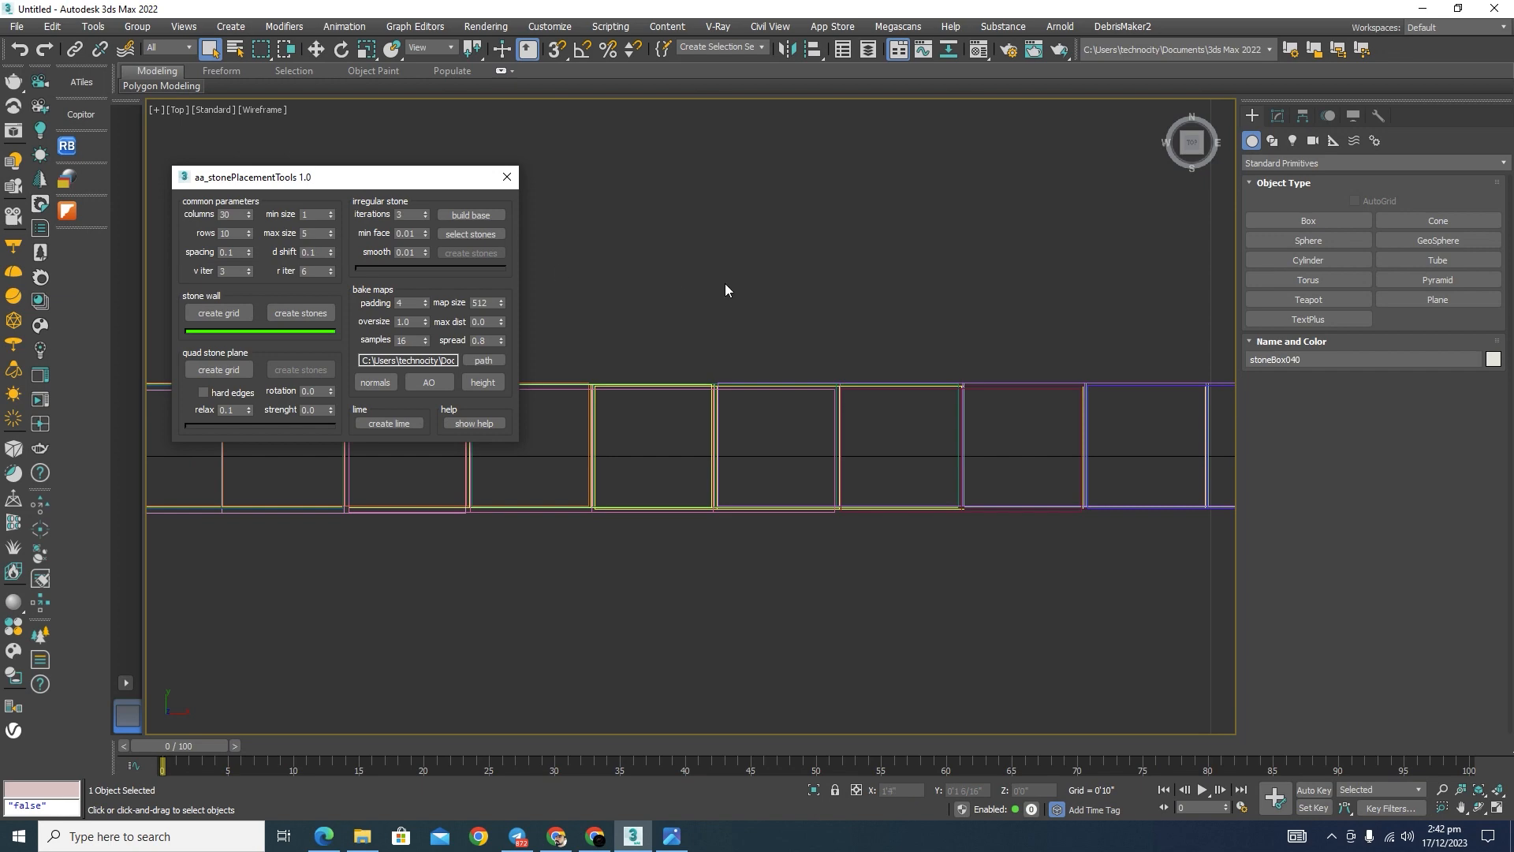
alt+middle_drag(747, 271, 834, 347)
key(F3)
scroll(1064, 601, down, 3)
scroll(1047, 524, up, 4)
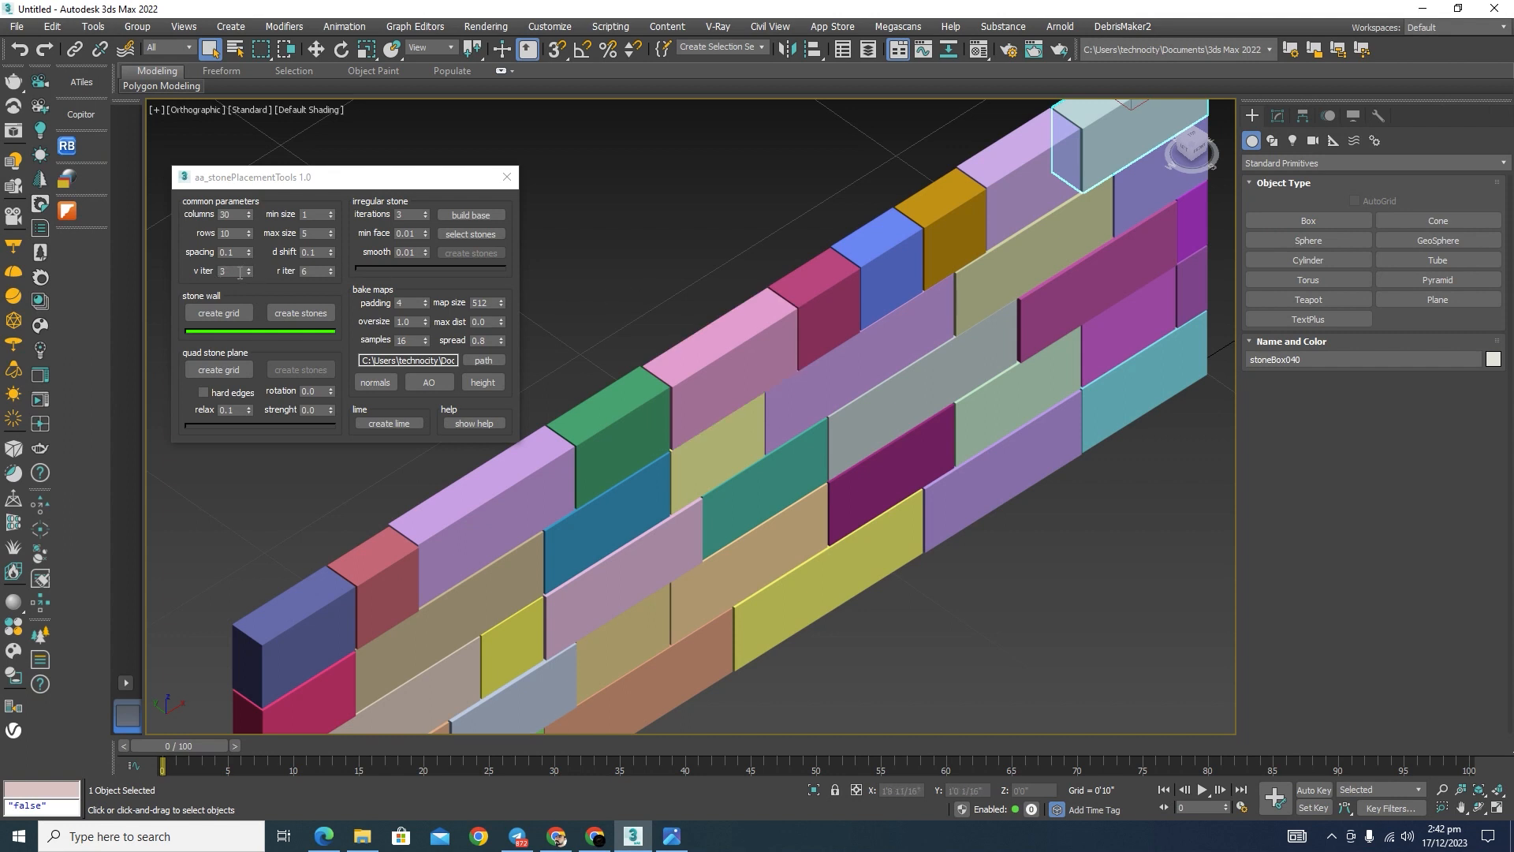
Step: Clear the selection and generate the rough stones from the wall grid
drag(247, 272, 209, 272)
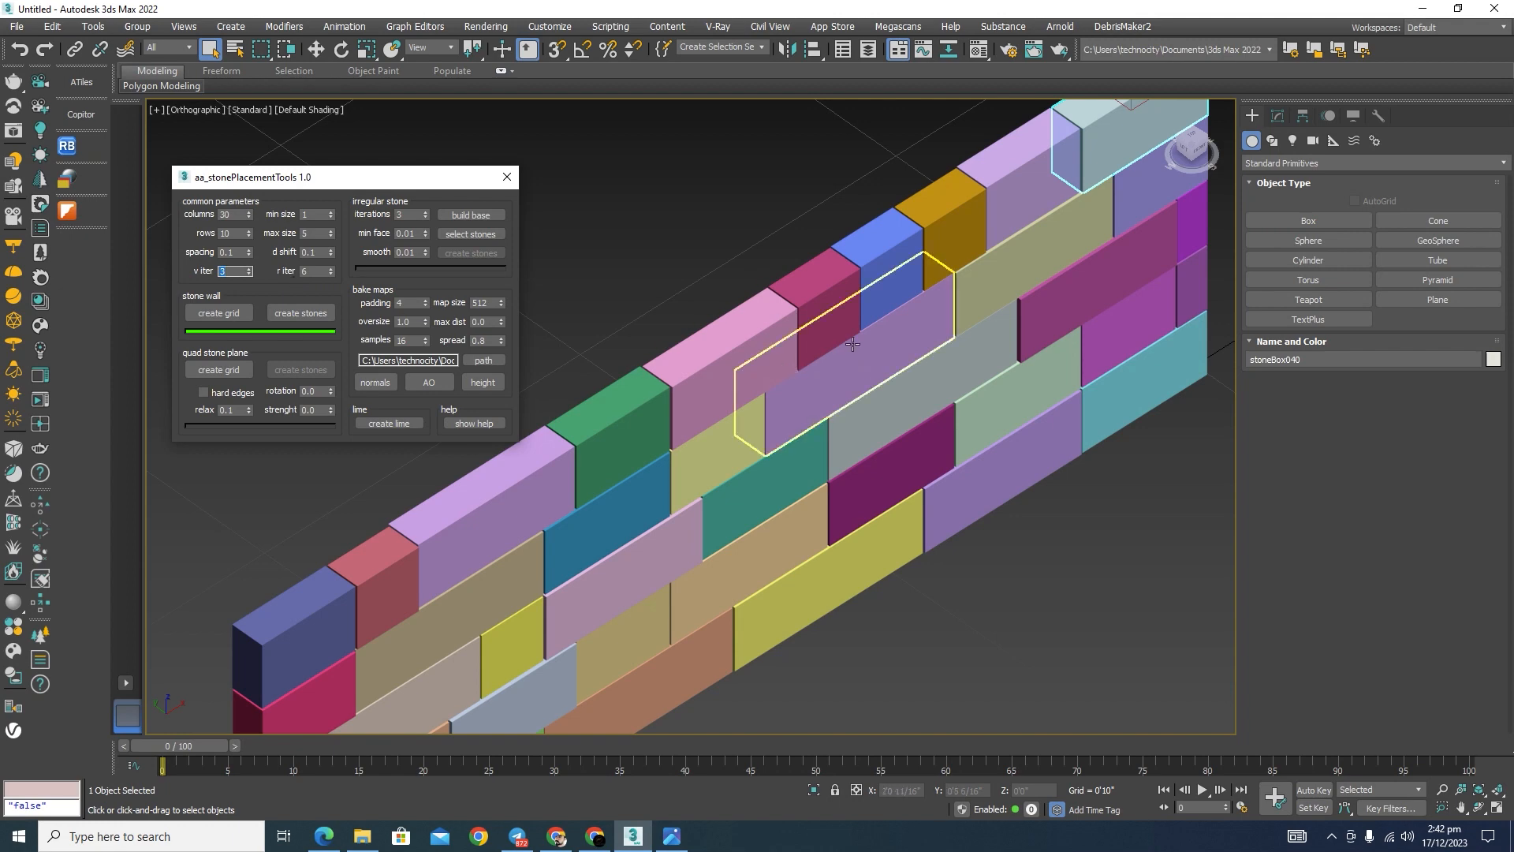
scroll(1024, 452, down, 3)
alt+middle_drag(987, 418, 893, 519)
click(893, 519)
alt+middle_drag(980, 552, 914, 441)
middle_drag(959, 518, 969, 533)
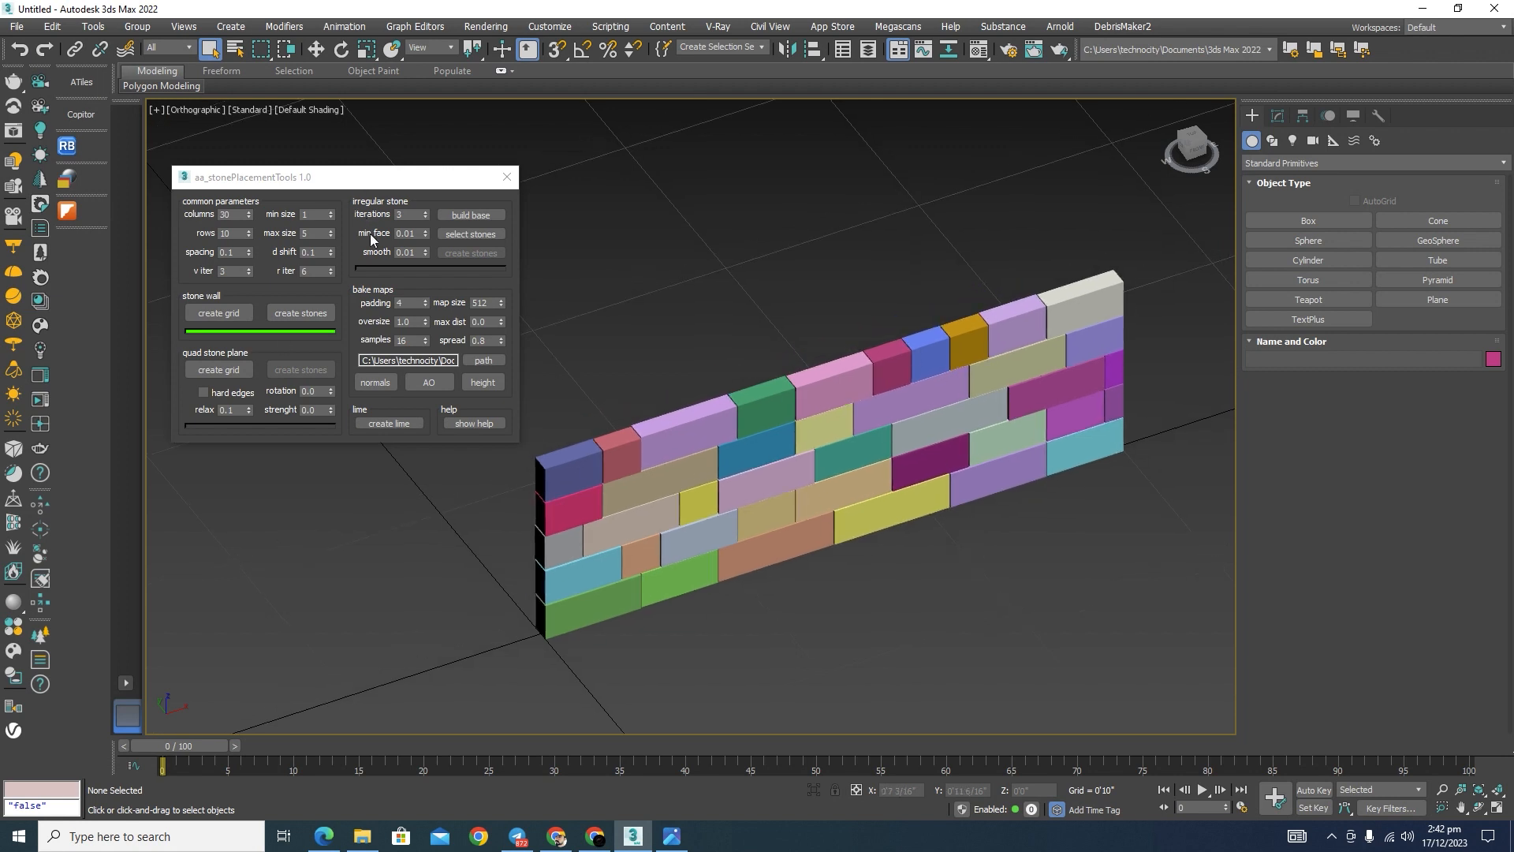
click(296, 314)
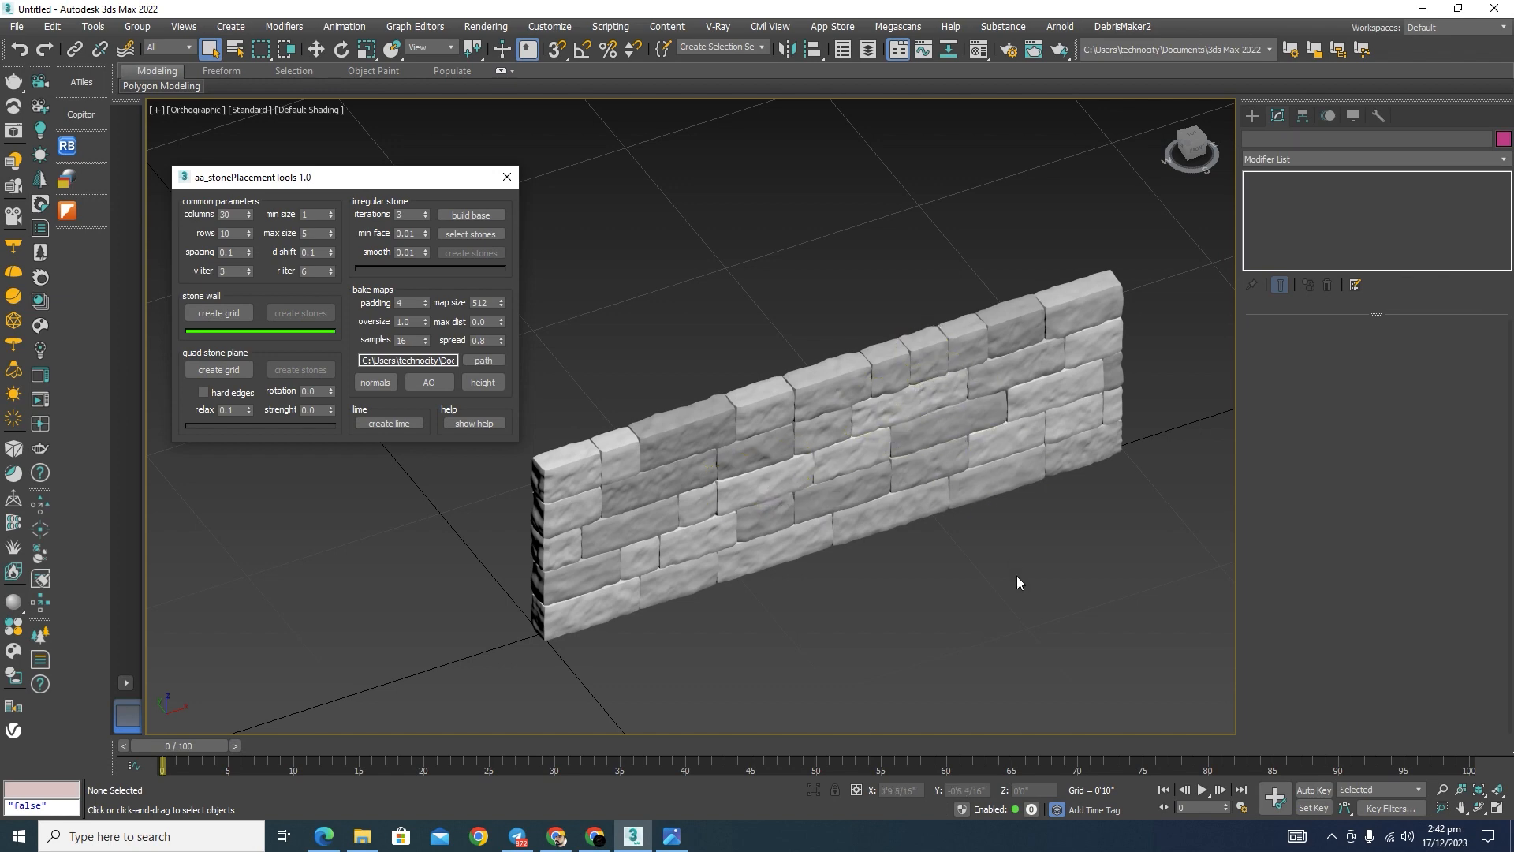
Step: Examine the generated stone wall at close range and as a whole
alt+middle_drag(1017, 581, 992, 521)
scroll(871, 307, up, 3)
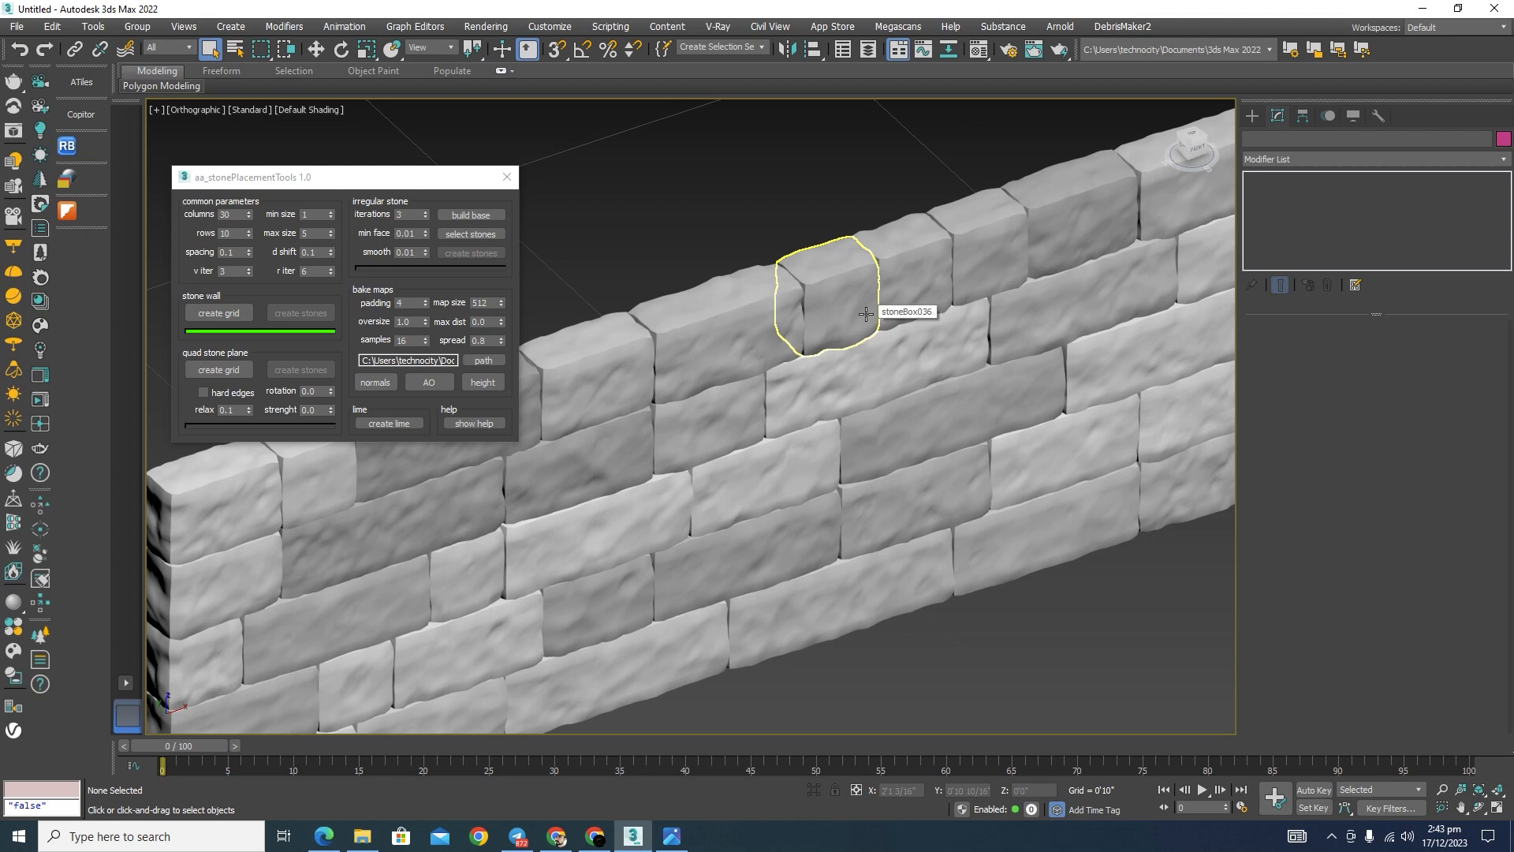
scroll(1046, 456, down, 2)
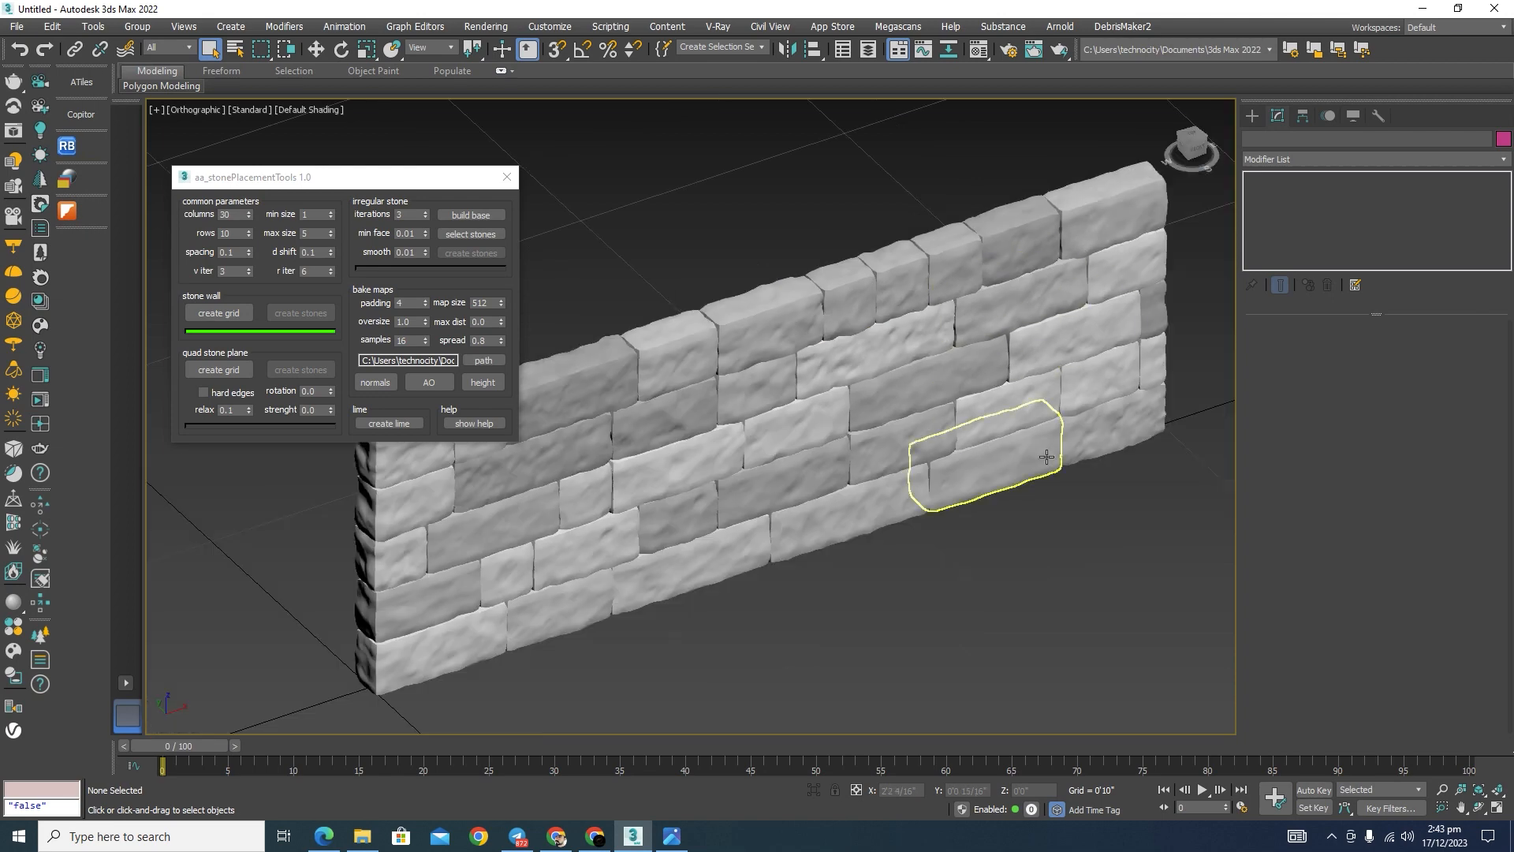
middle_drag(1003, 551, 1028, 528)
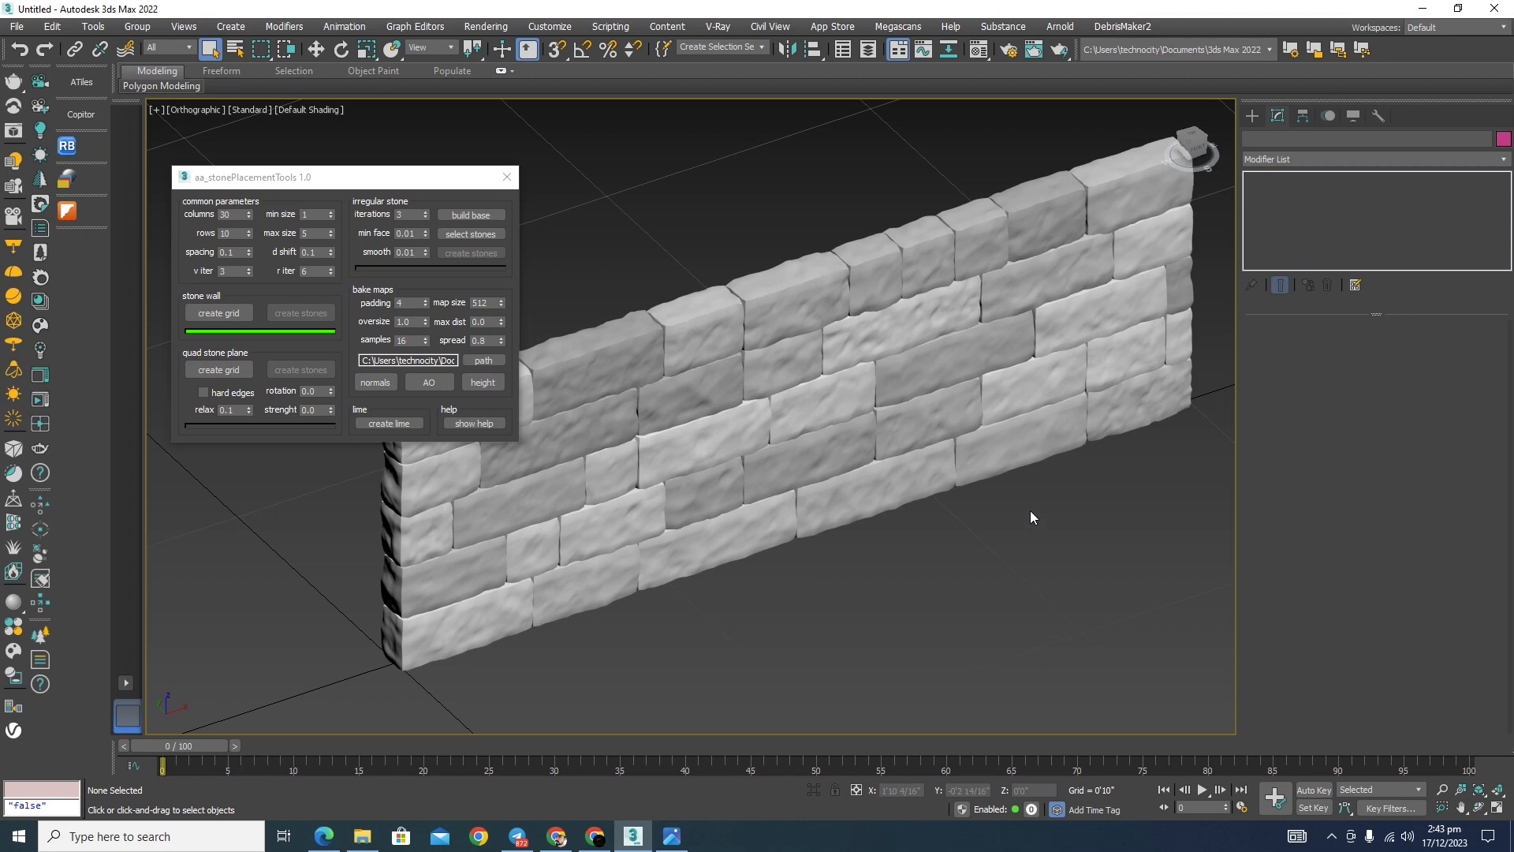
middle_drag(778, 649, 844, 652)
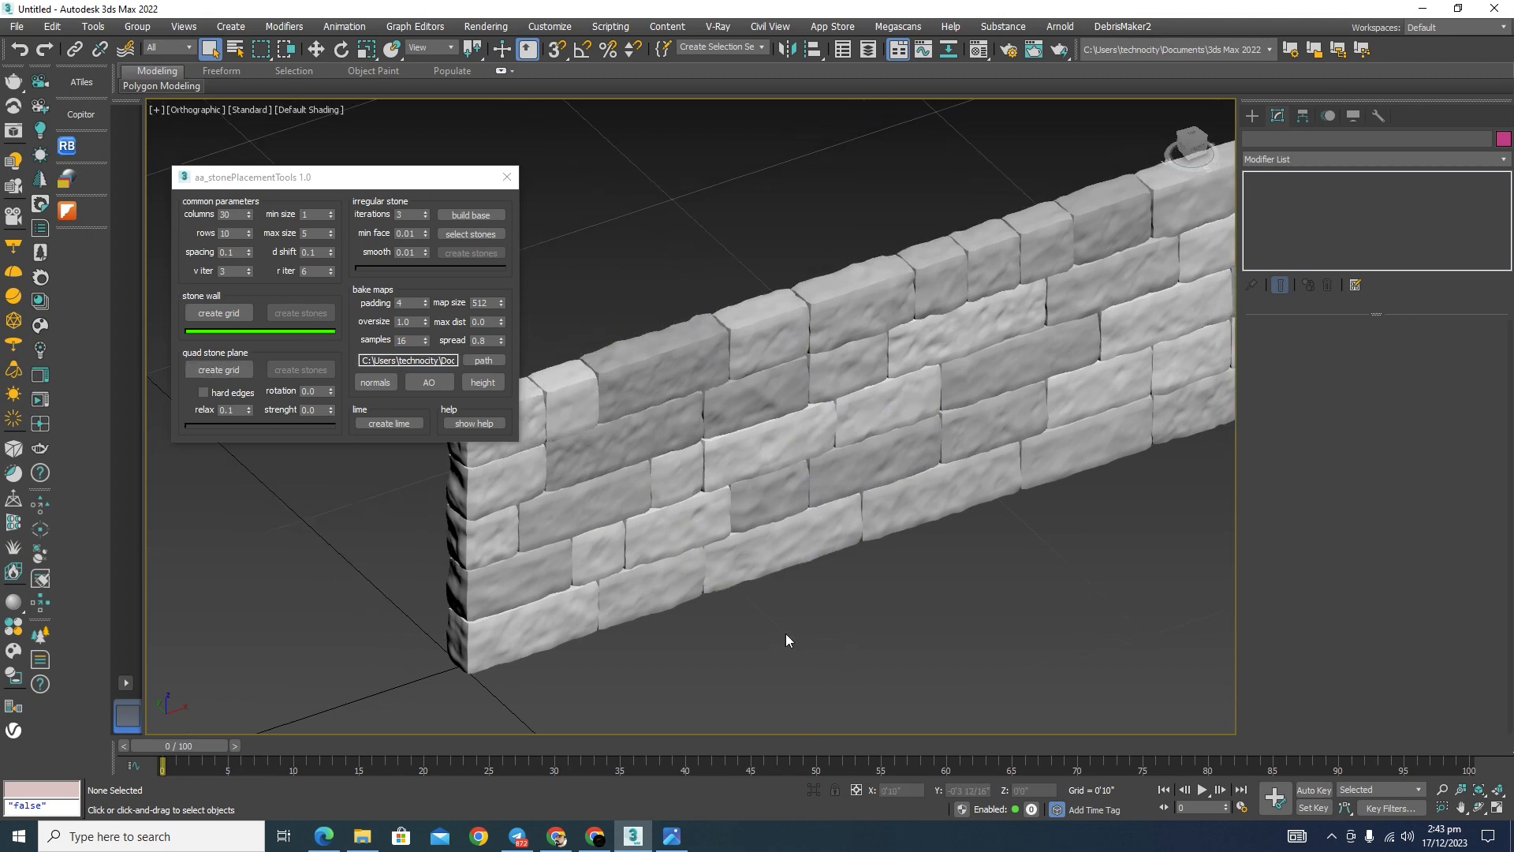
scroll(785, 634, down, 4)
middle_drag(852, 665, 877, 675)
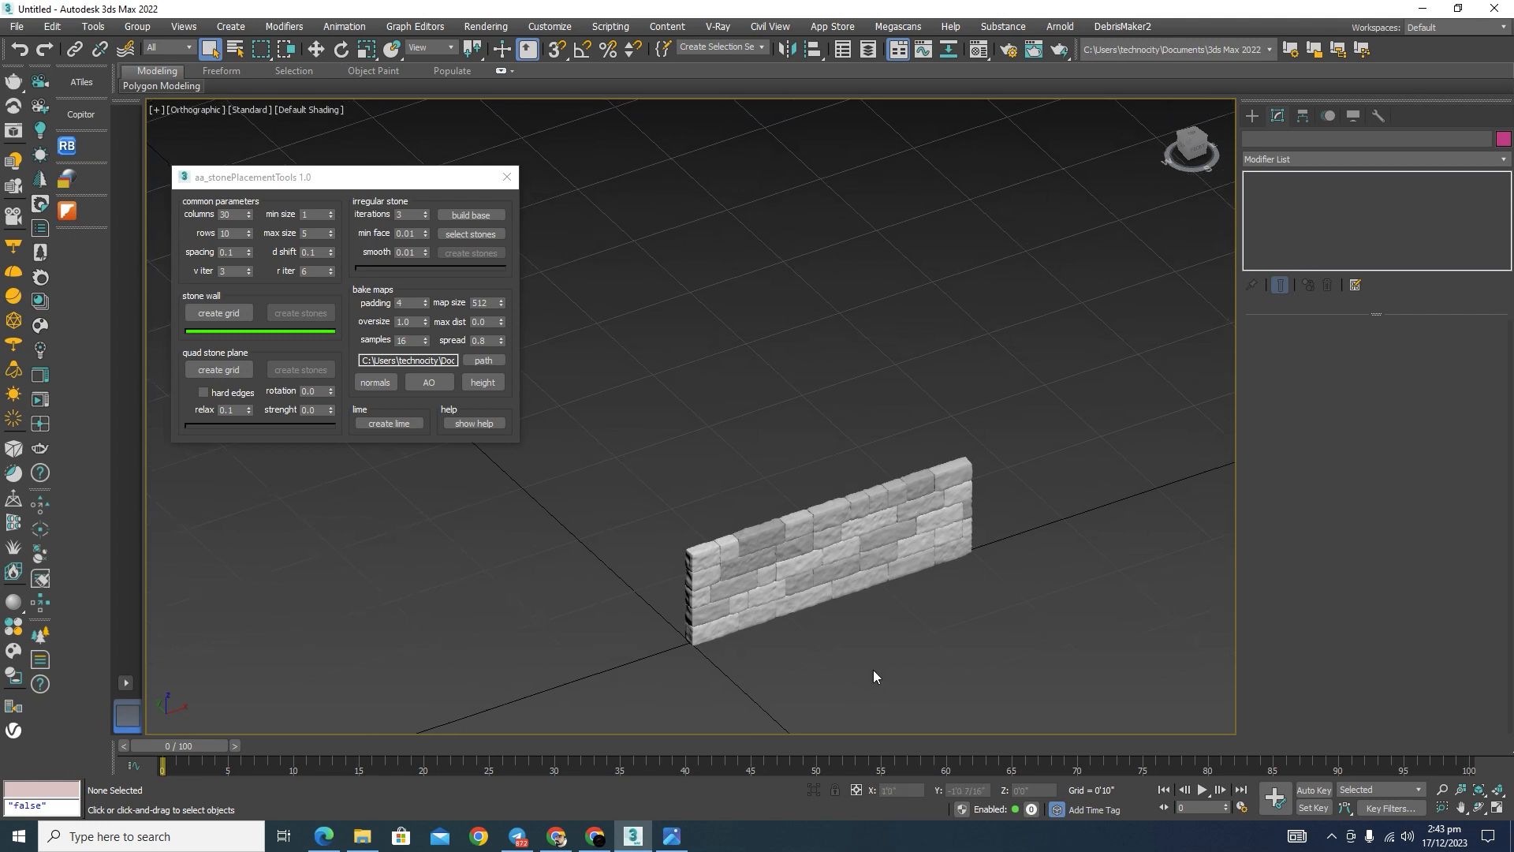
scroll(873, 670, up, 4)
middle_drag(817, 627, 846, 648)
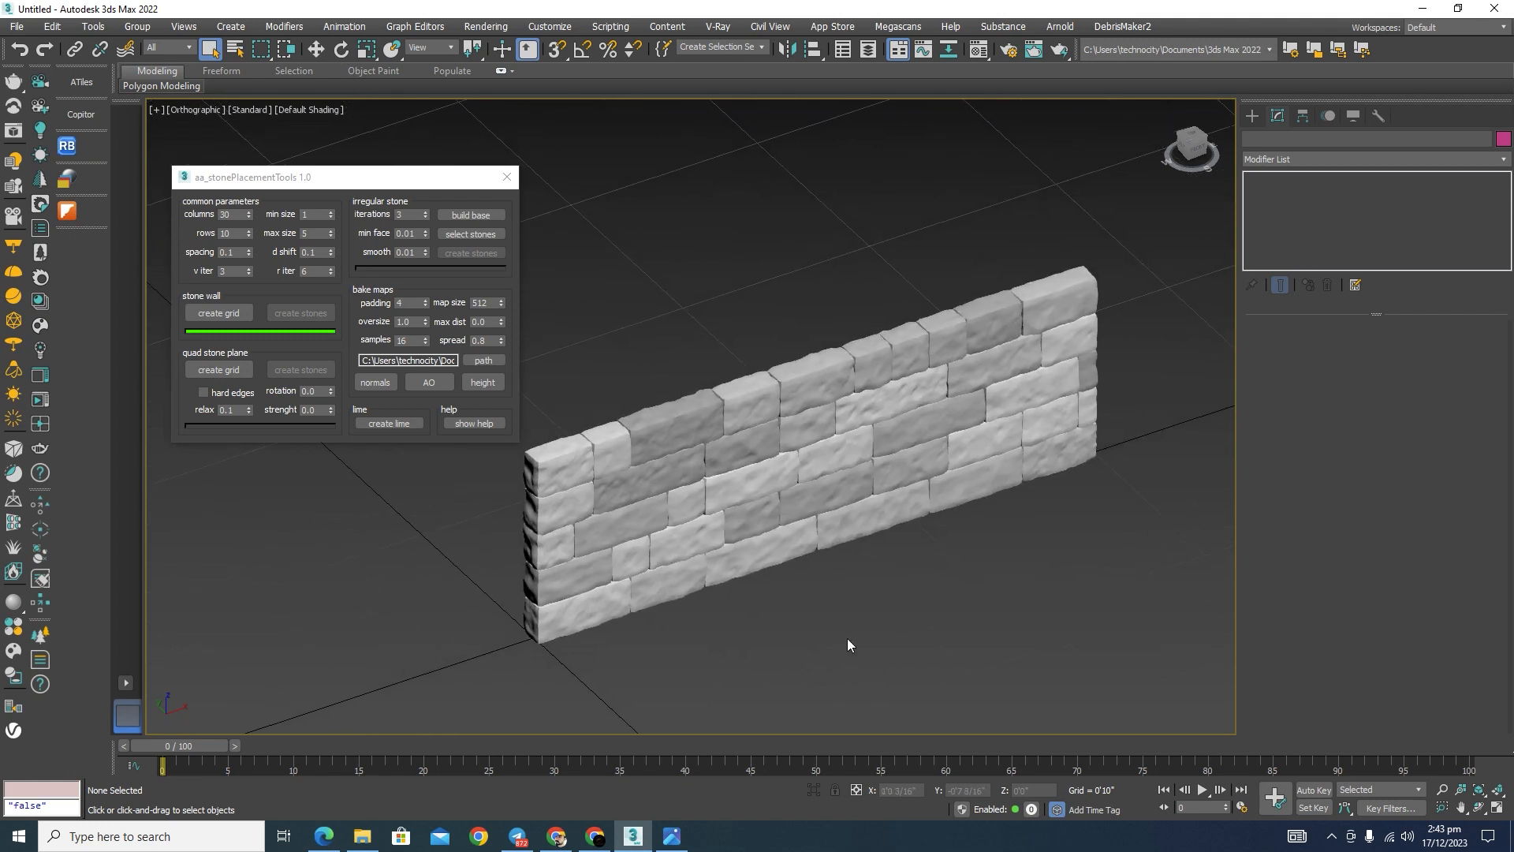
middle_drag(848, 642, 885, 632)
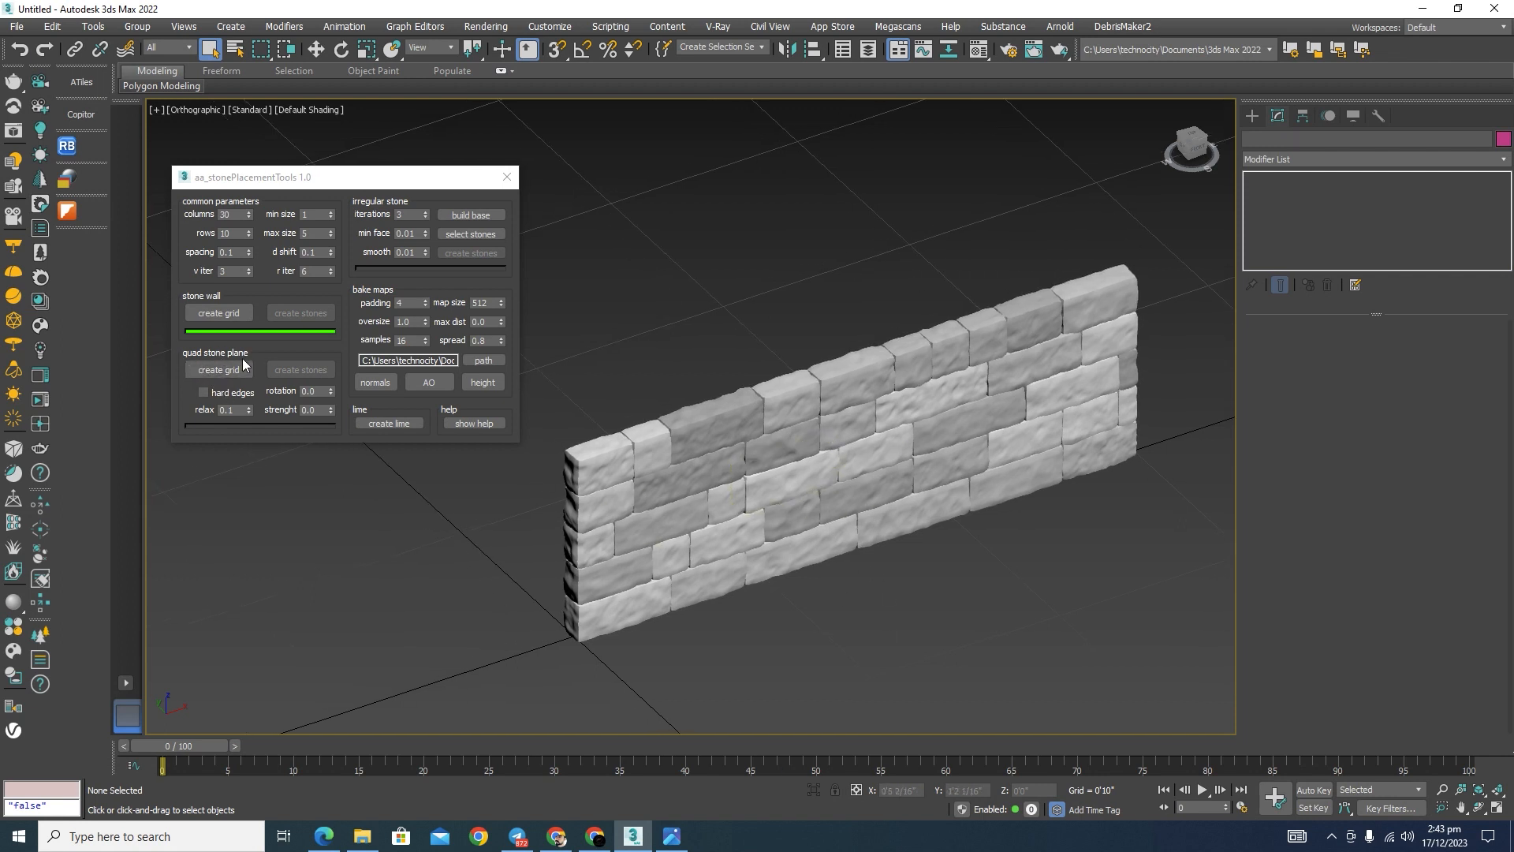
Step: Replace the wall with a quad stone plane grid and recreate it with 40 columns
click(221, 369)
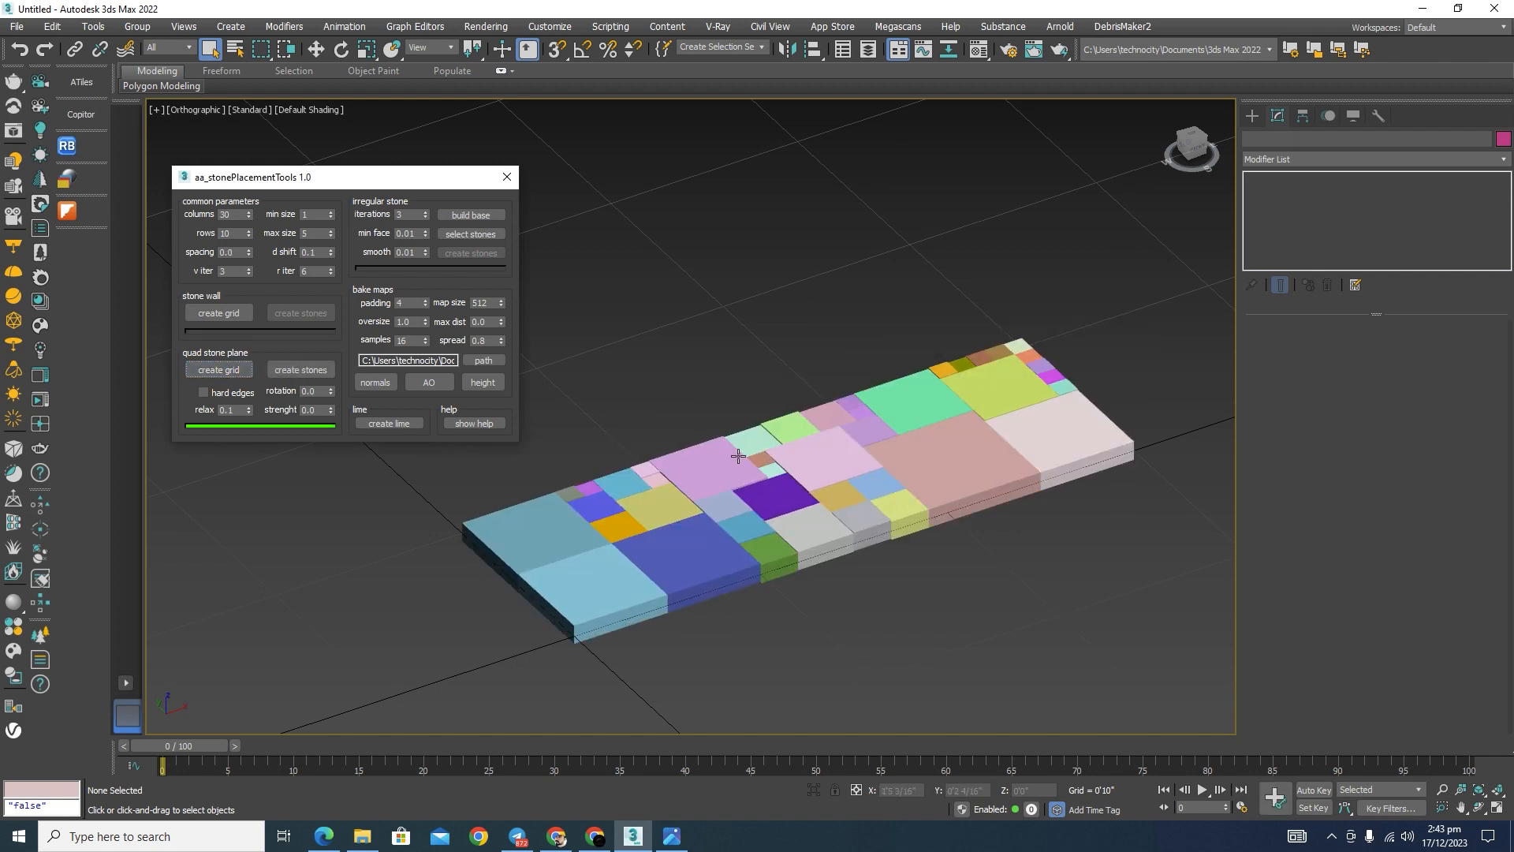
click(220, 215)
text(4)
click(230, 367)
scroll(670, 323, down, 4)
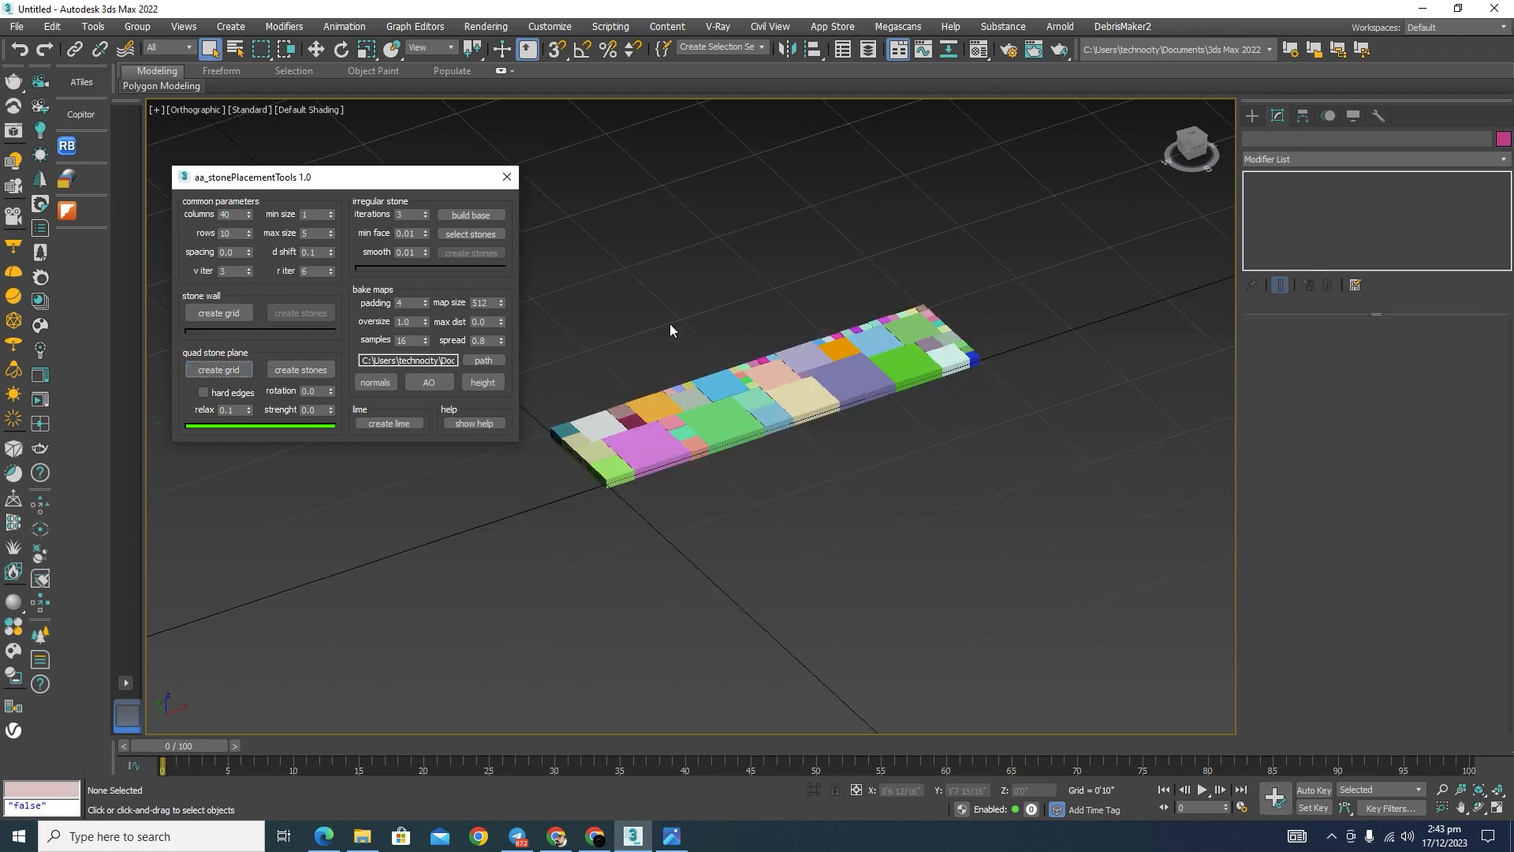
scroll(950, 347, up, 3)
middle_drag(975, 296, 1025, 353)
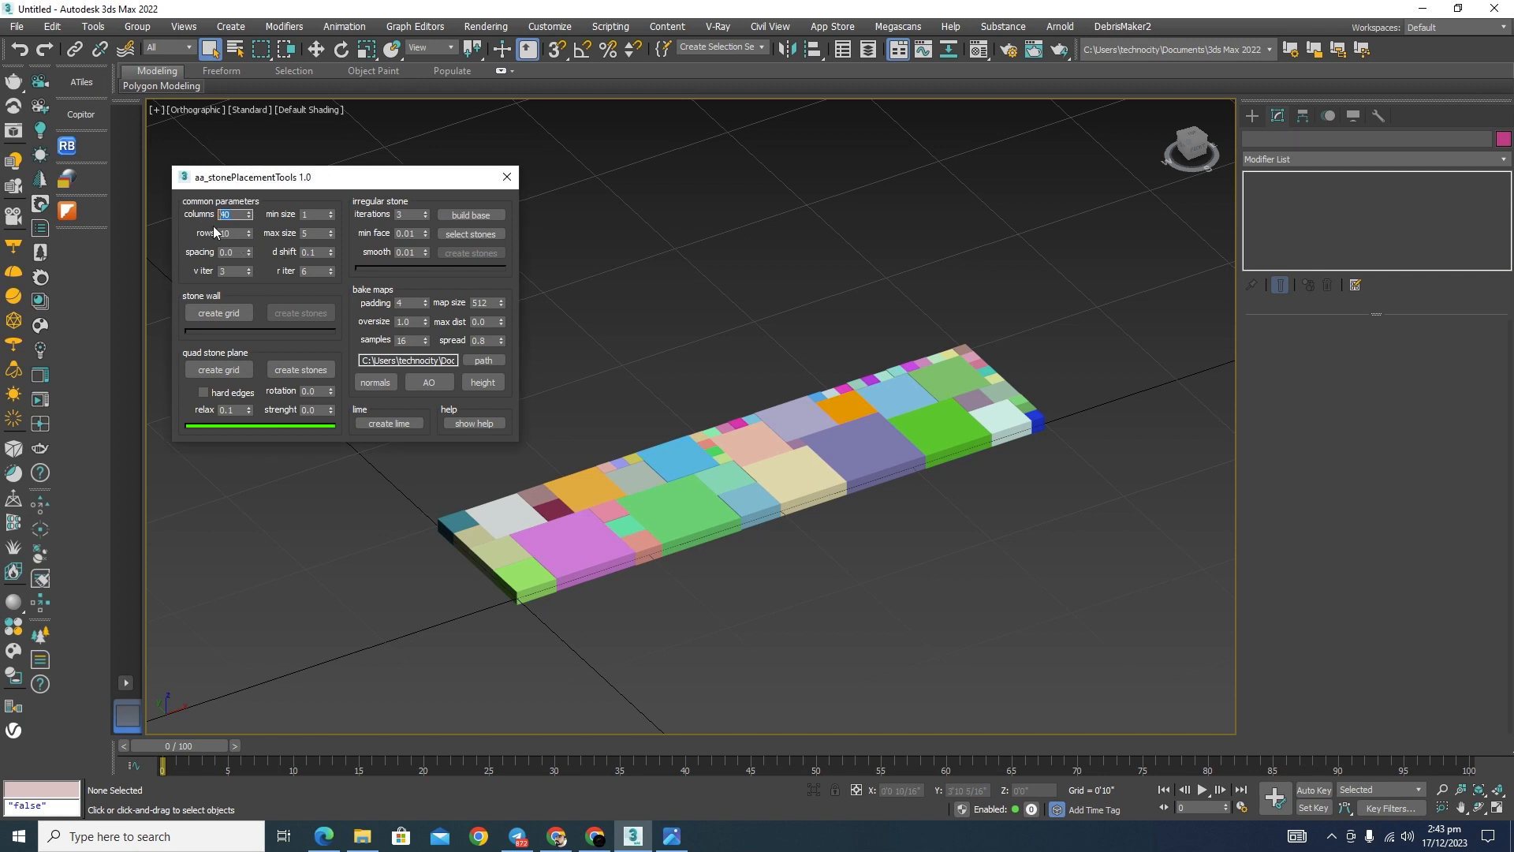
Step: Set the rows to 20 and recreate the quad stone plane grid
key(Tab)
text(2)
click(219, 370)
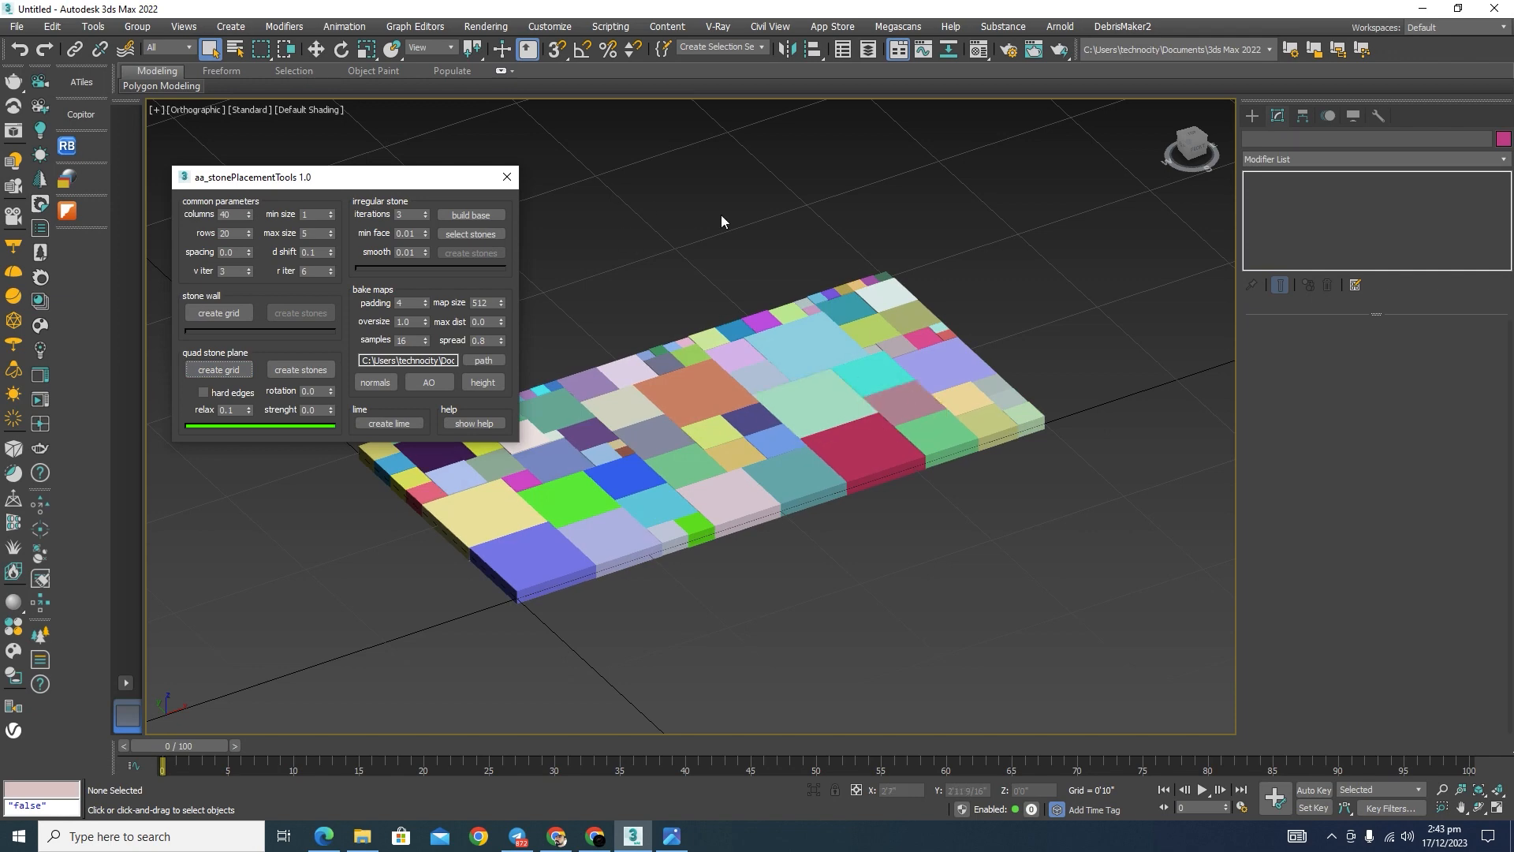
middle_drag(721, 215, 857, 311)
scroll(835, 527, up, 6)
scroll(995, 414, down, 4)
middle_drag(1020, 552, 1029, 590)
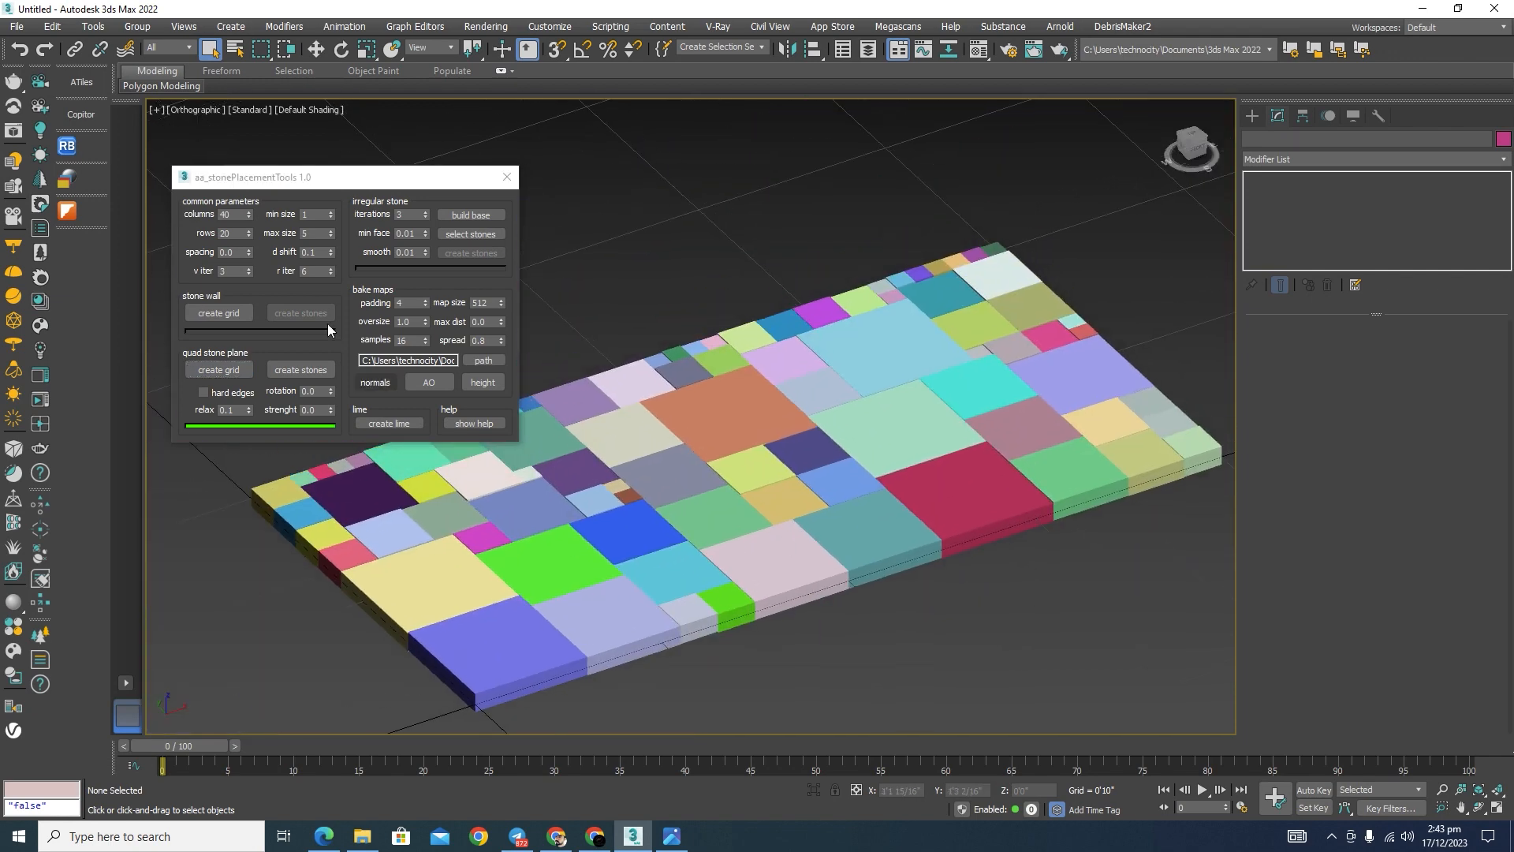
Step: Try a wider spacing between the quad grid stones and return it to 0.0
click(248, 254)
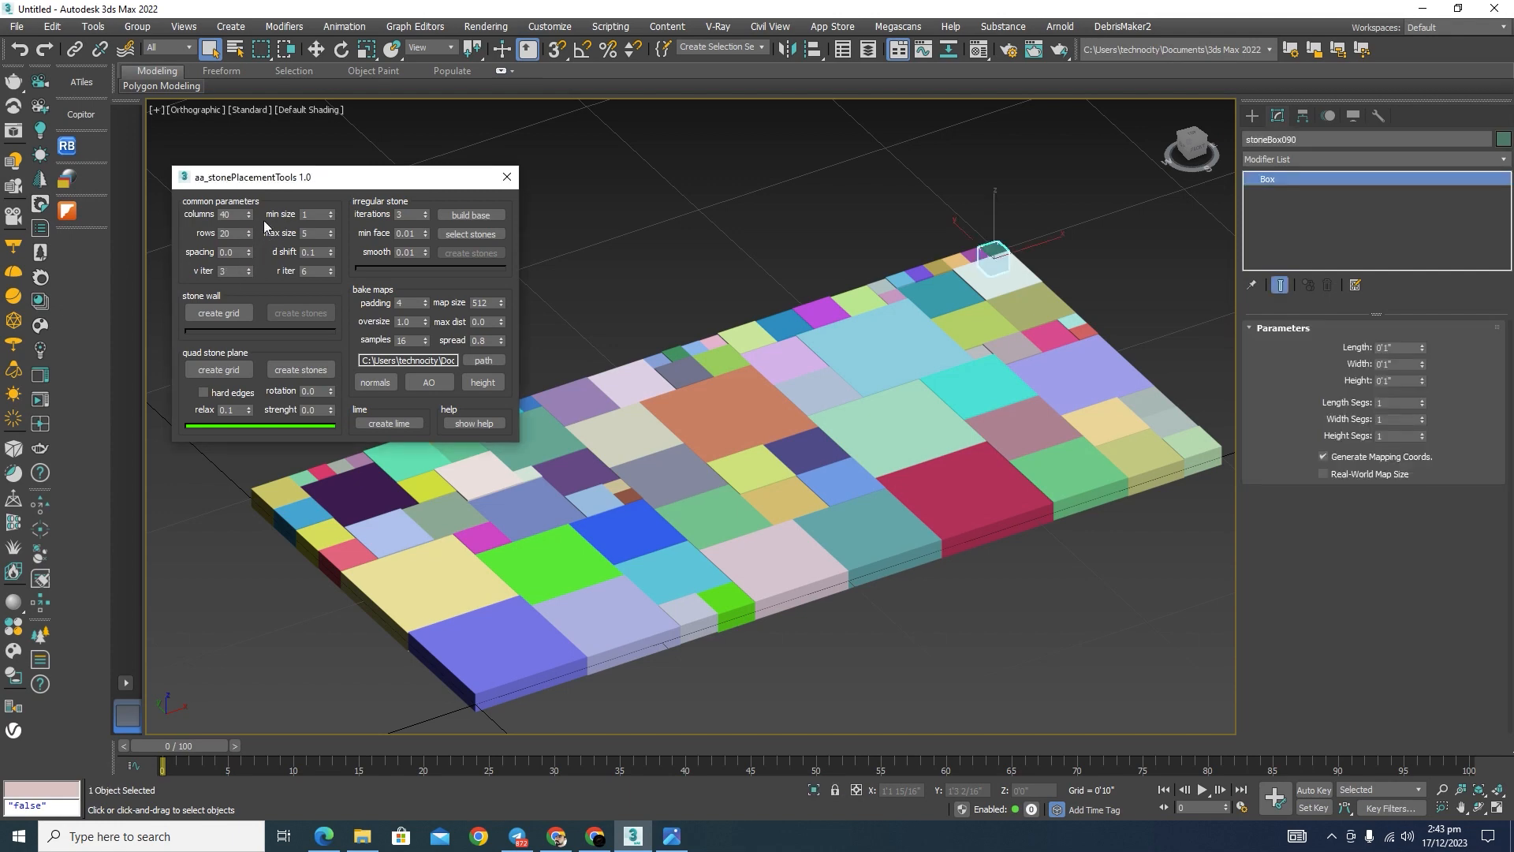
mouse_move(249, 251)
mouse_down()
mouse_move(250, 238)
mouse_move(259, 268)
mouse_up()
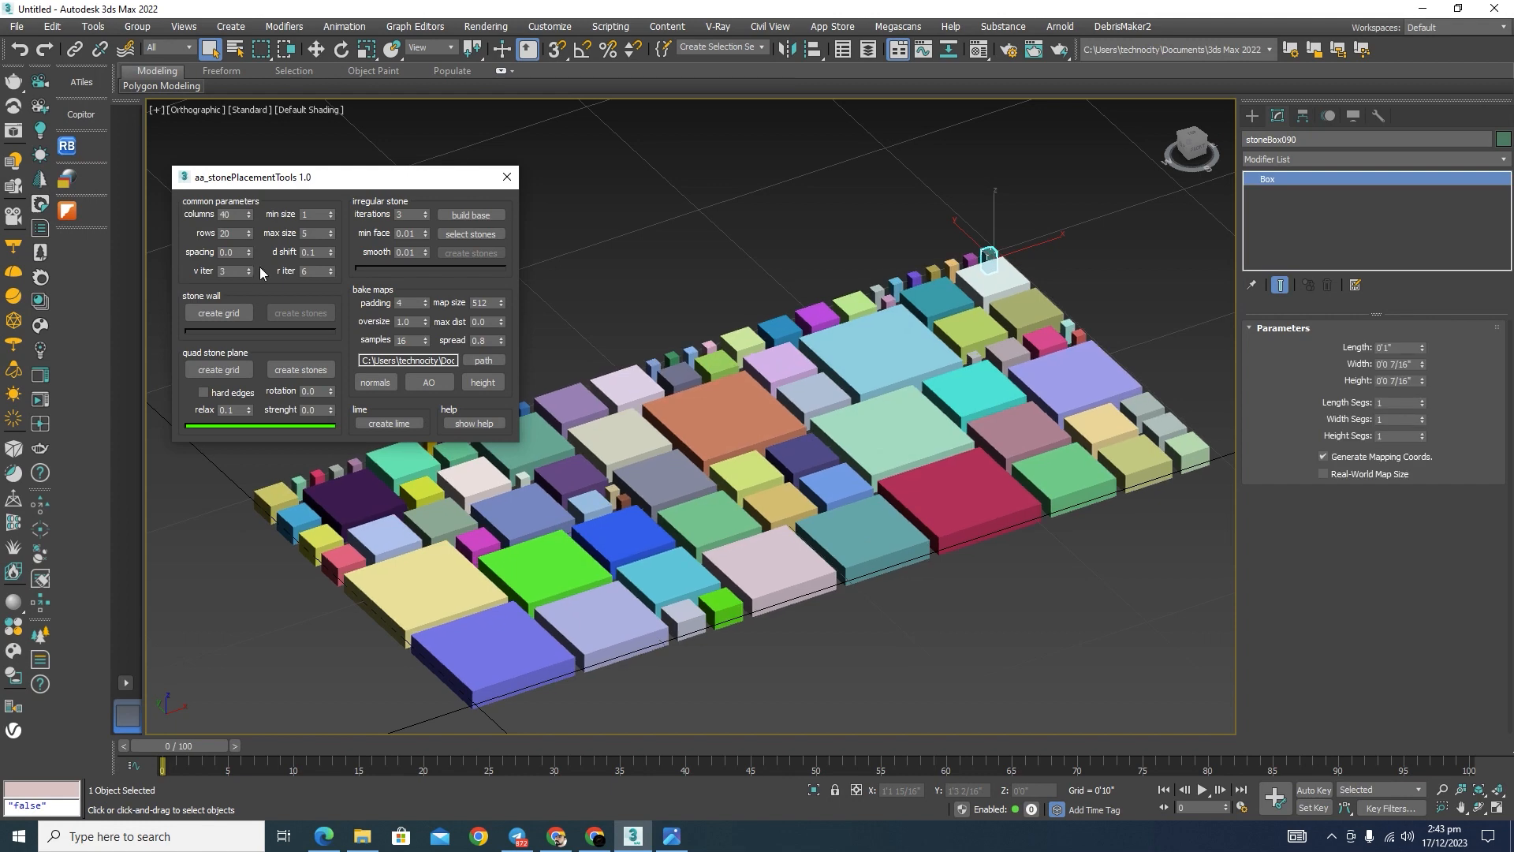
click(241, 253)
Step: Generate a stone wall grid and replace it with a new quad stone plane grid of 40 columns and 20 rows
click(220, 313)
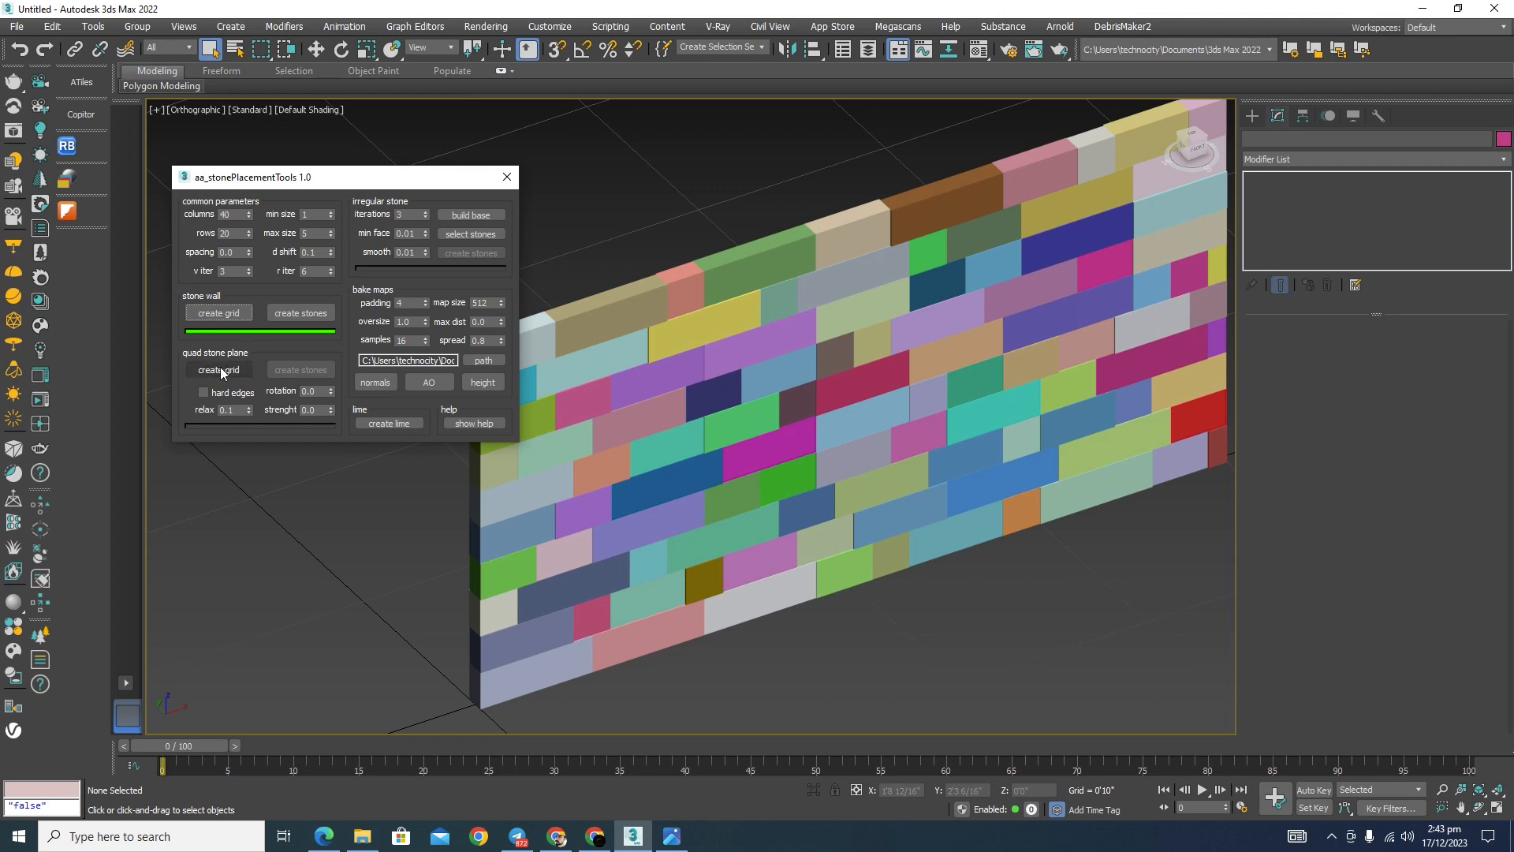
click(219, 369)
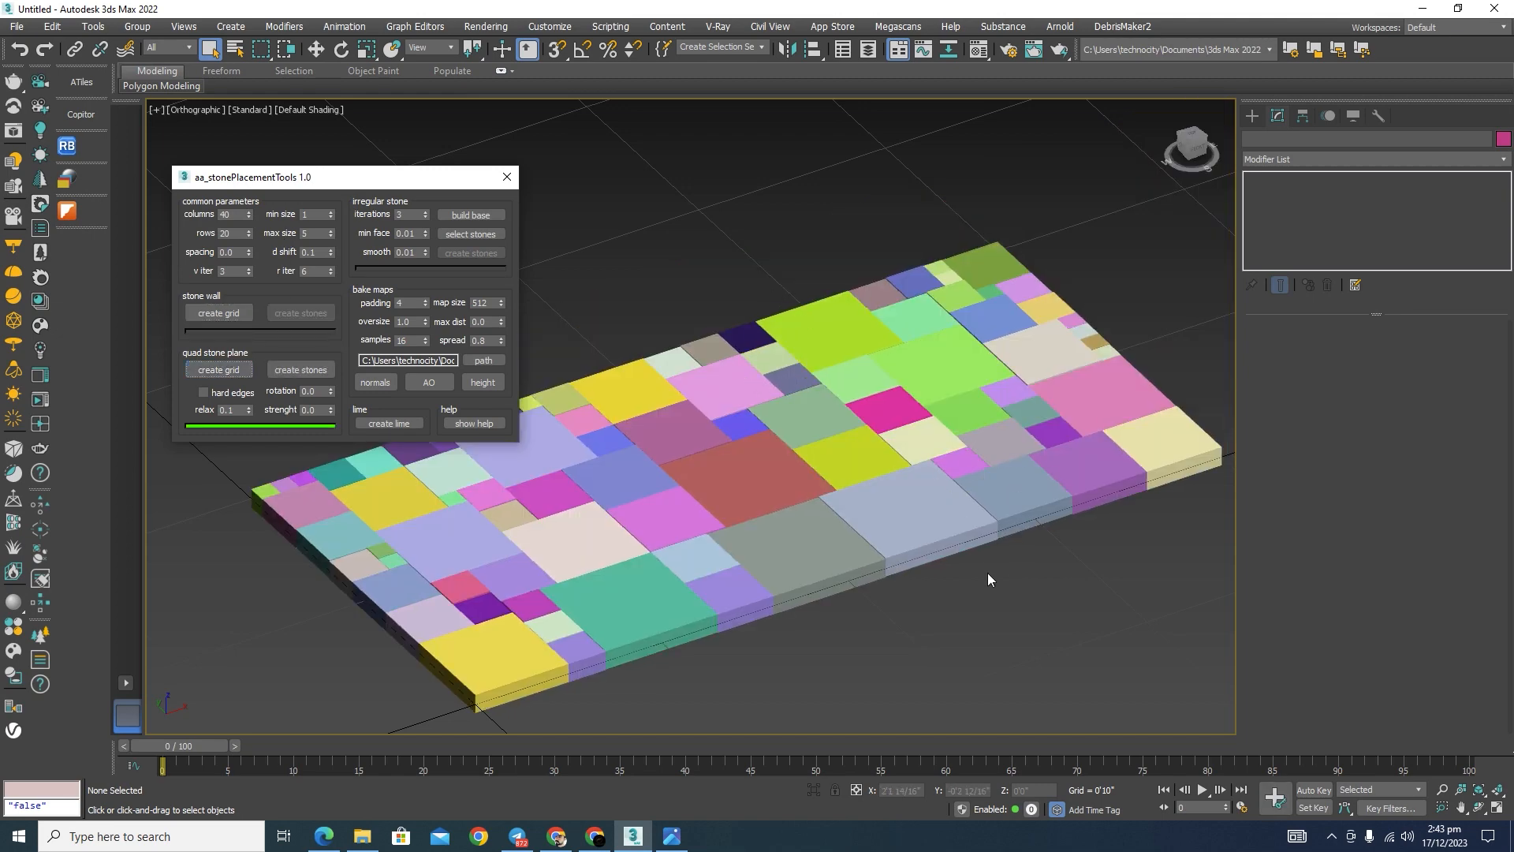
scroll(1025, 505, up, 5)
scroll(1032, 502, down, 5)
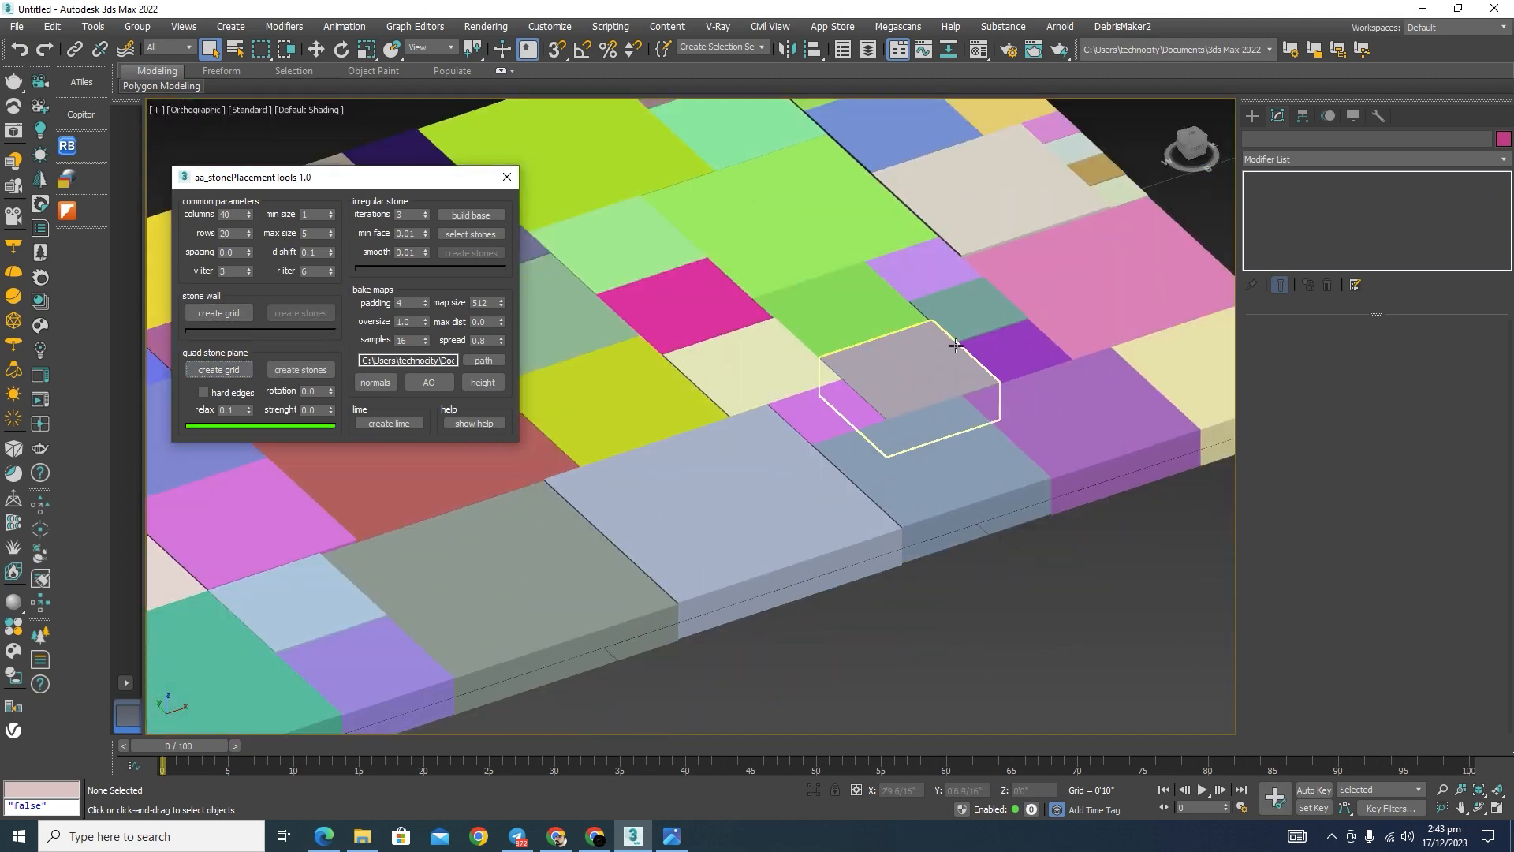
middle_drag(914, 335, 918, 513)
scroll(892, 276, down, 3)
middle_drag(1022, 212, 1060, 178)
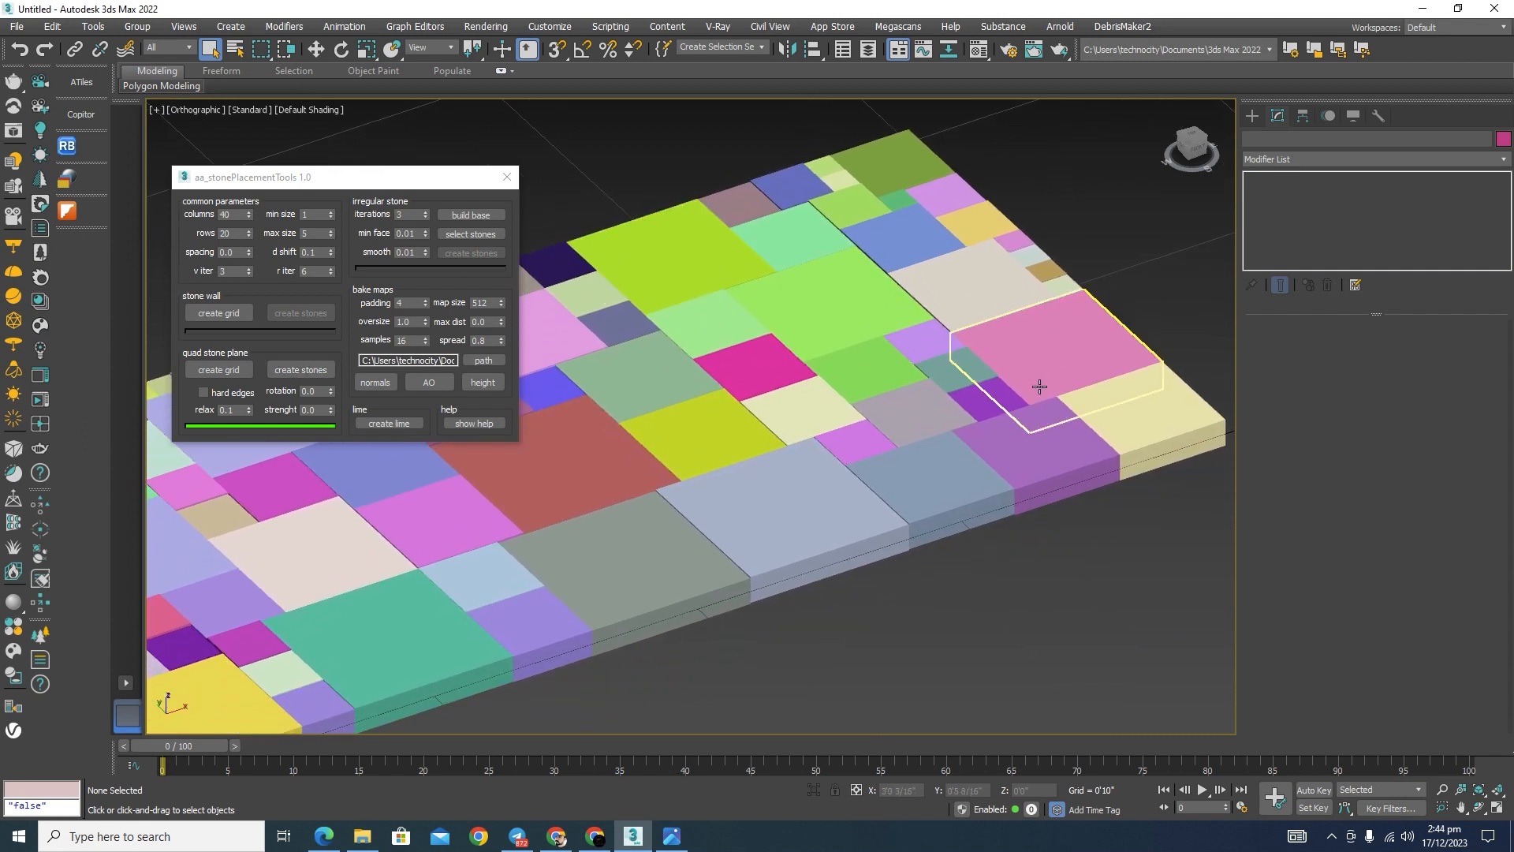
Step: Set columns to 30 and rows to 10, and create the rough stones from the existing quad stone plane grid
double_click(233, 214)
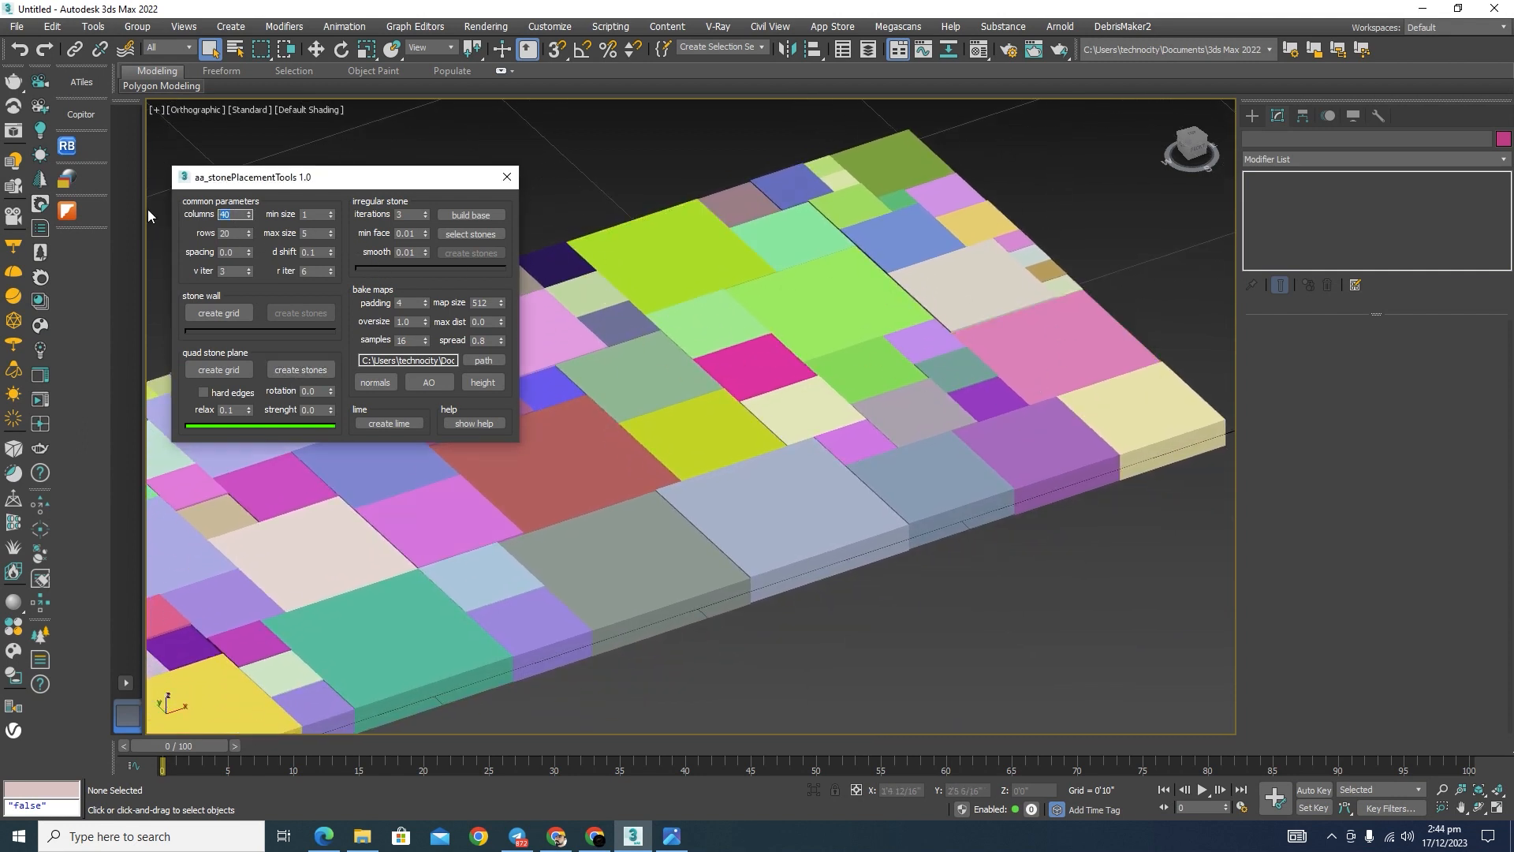
text(30)
key(Return)
key(Tab)
text(1)
click(300, 371)
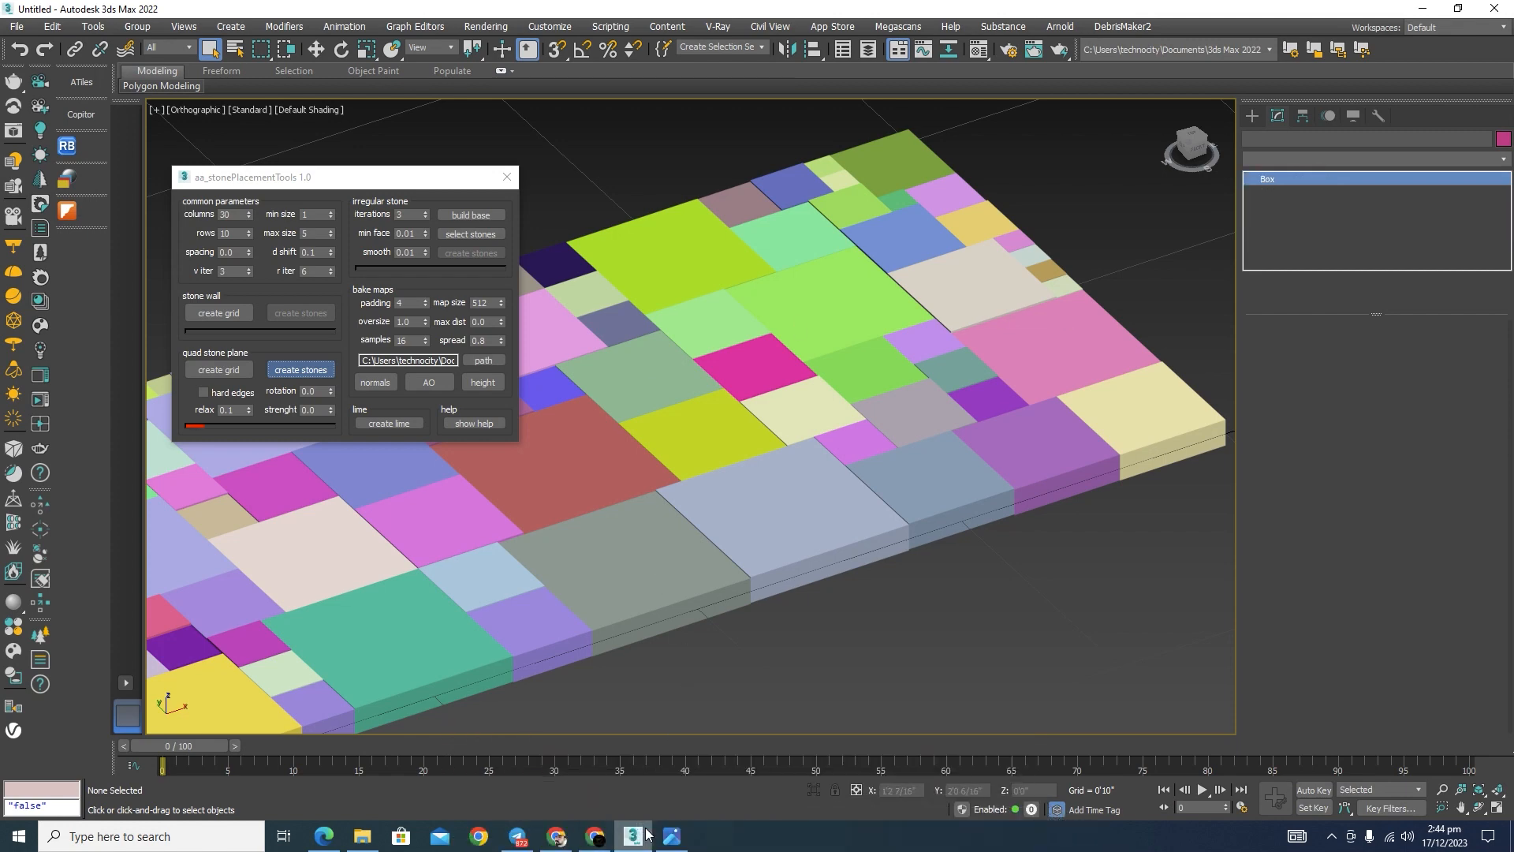
Step: Switch to the photo viewer, look through the stone reference images up to the stone veneer, and return to 3ds Max
click(672, 835)
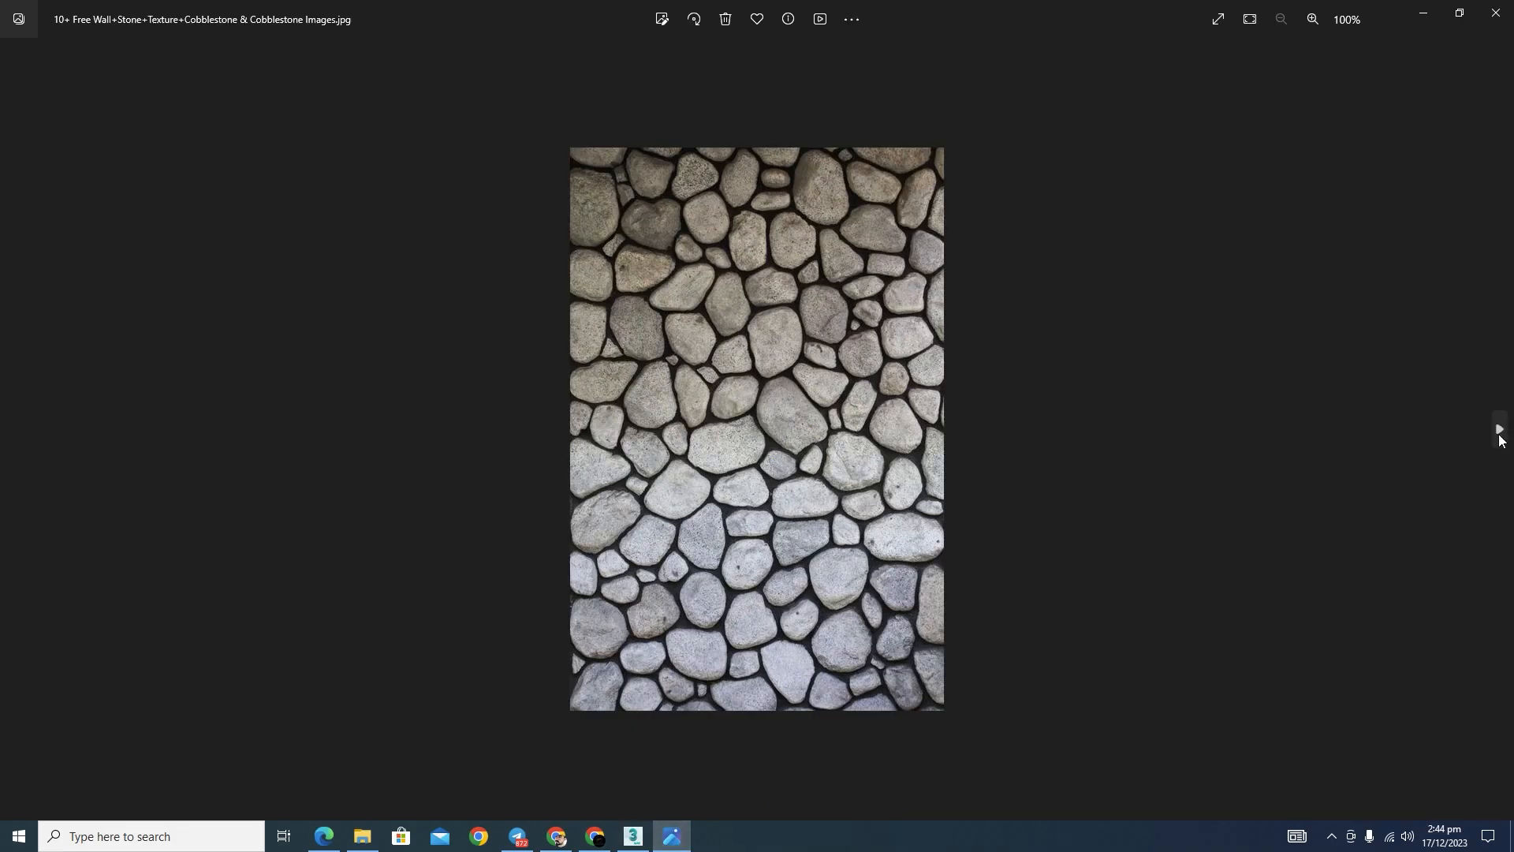
click(1497, 429)
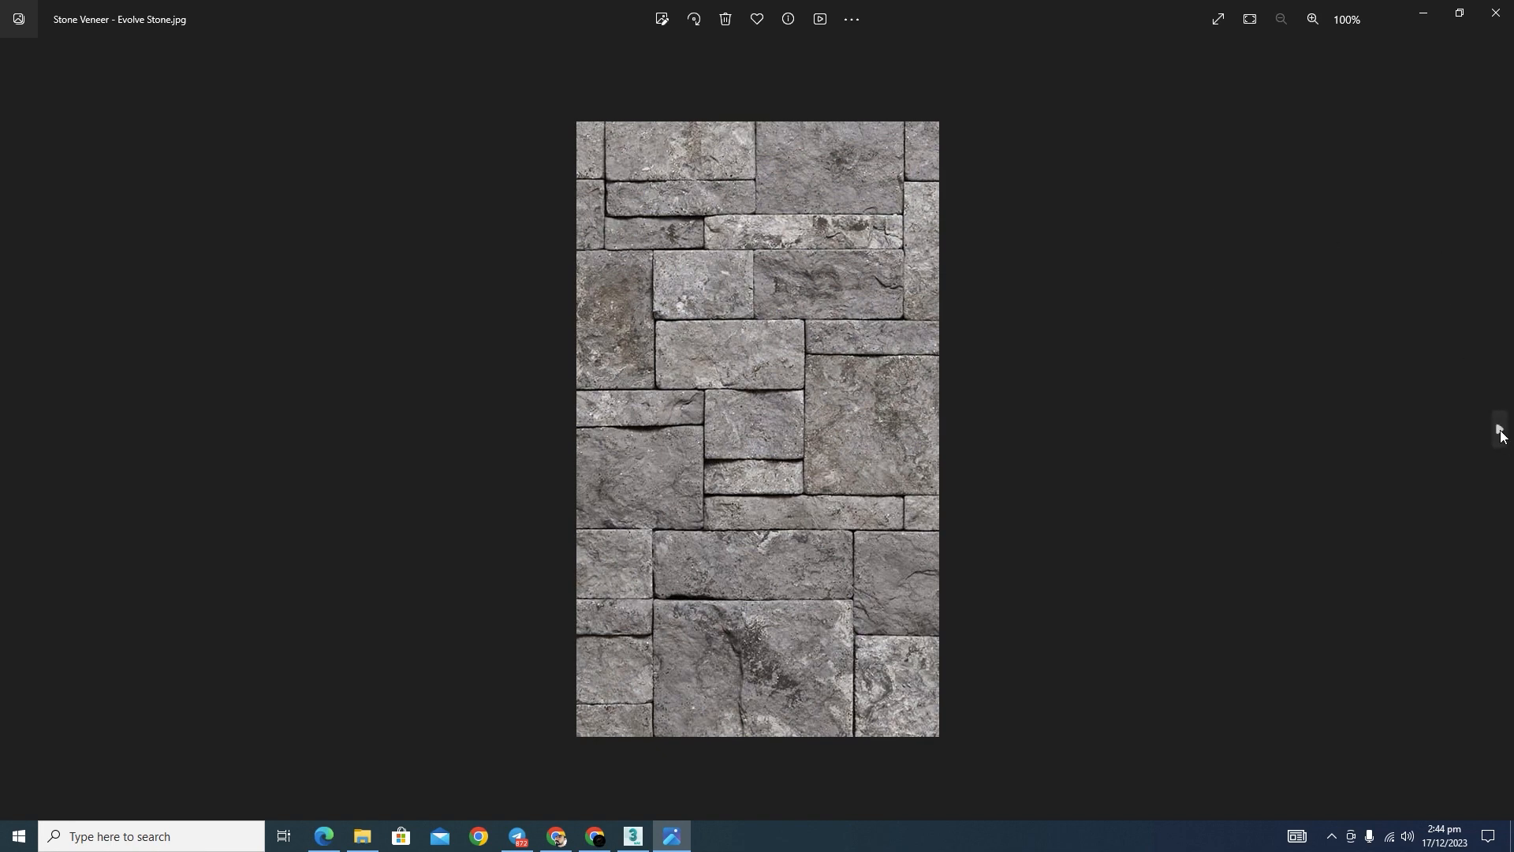
click(635, 837)
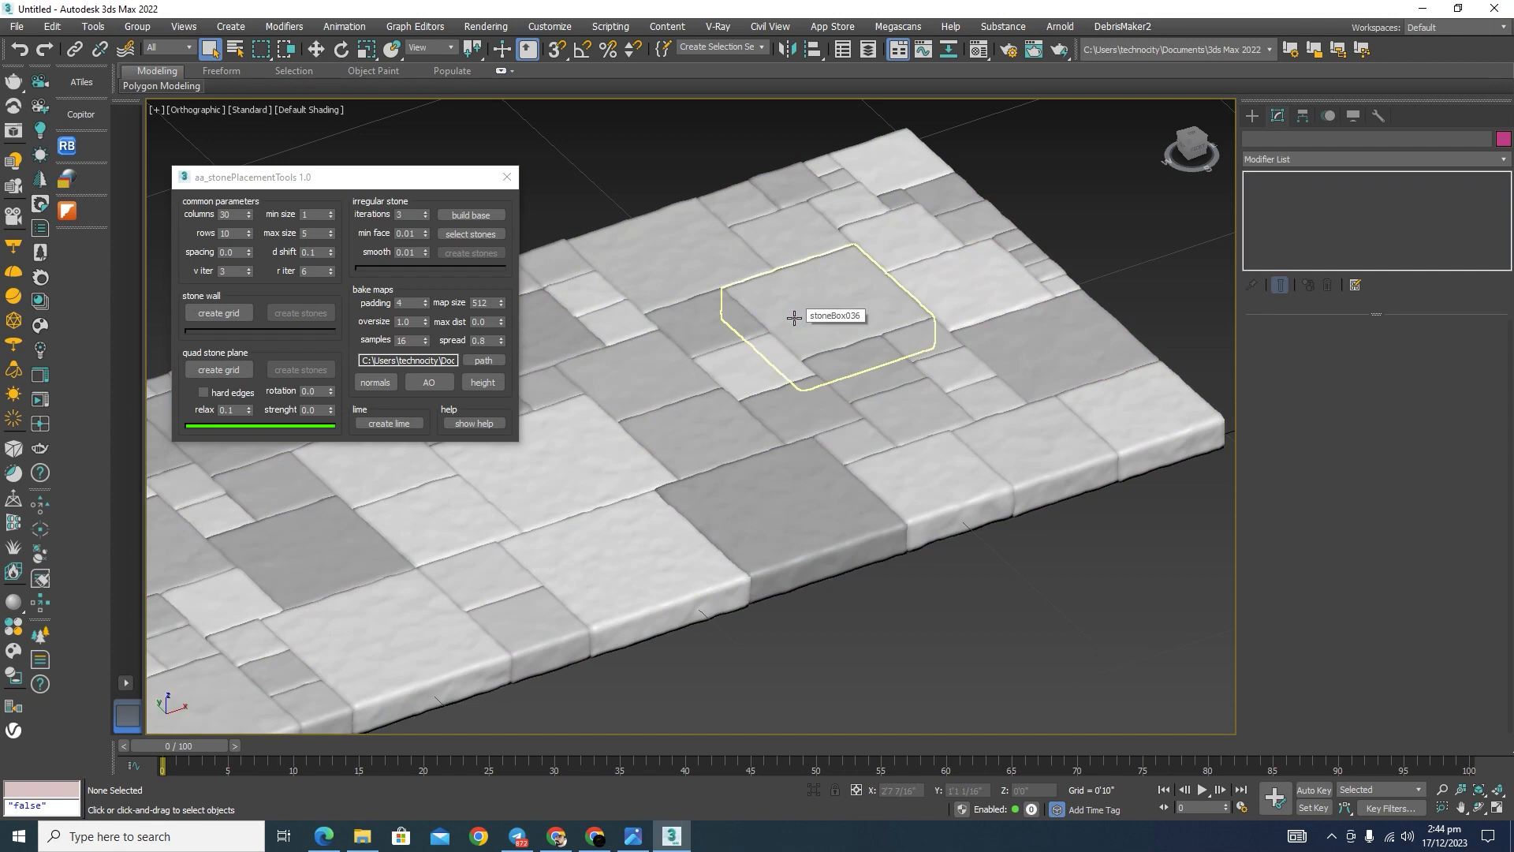
Step: Examine the surface and joints of the generated quad stone paving at close range and as a whole
scroll(794, 317, down, 5)
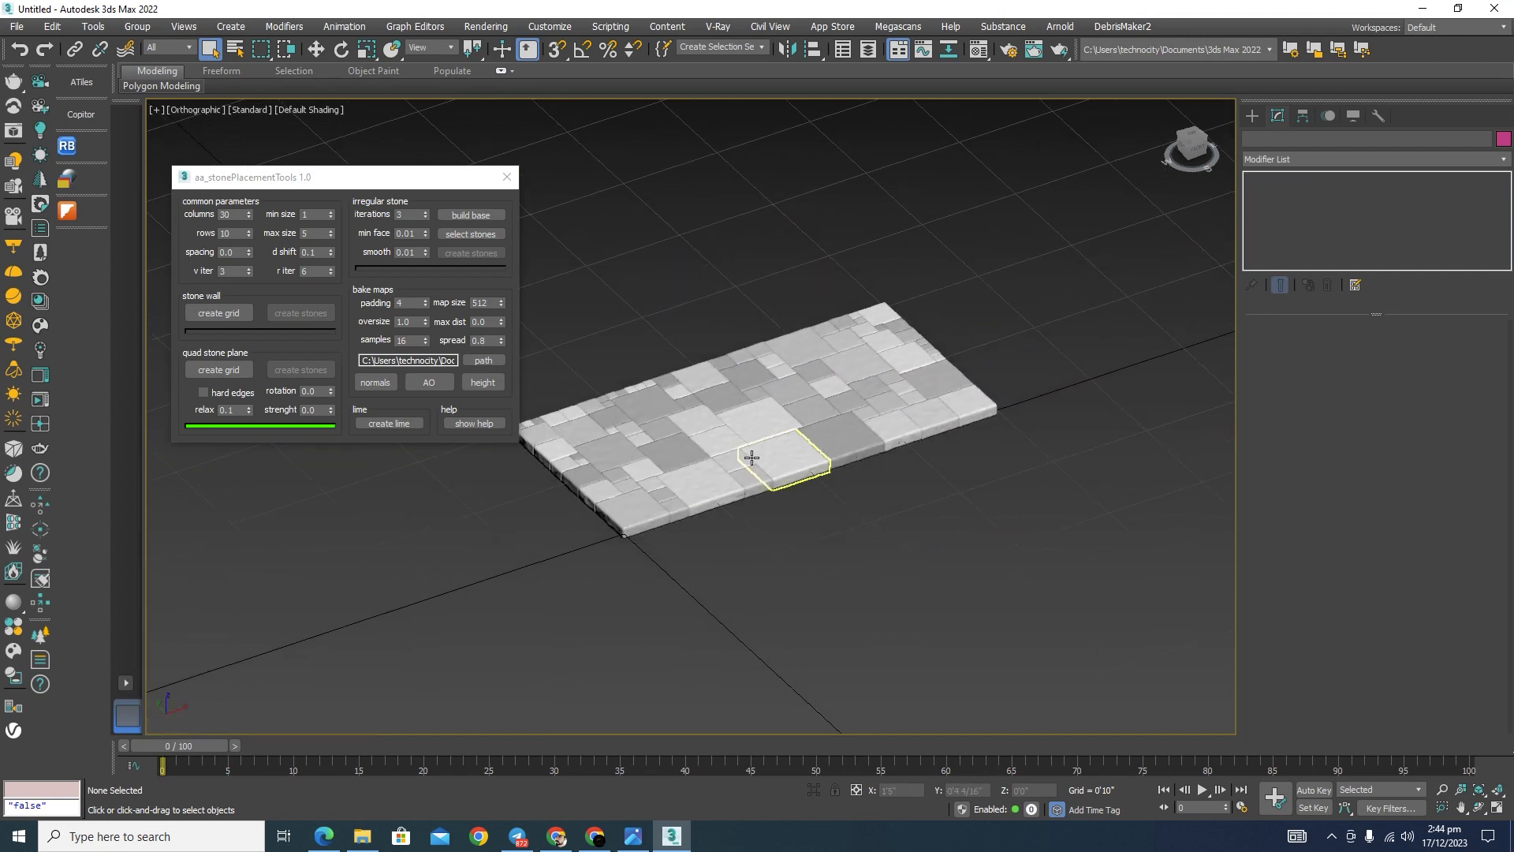
scroll(738, 454, up, 4)
alt+middle_drag(901, 559, 889, 588)
middle_drag(1108, 509, 904, 522)
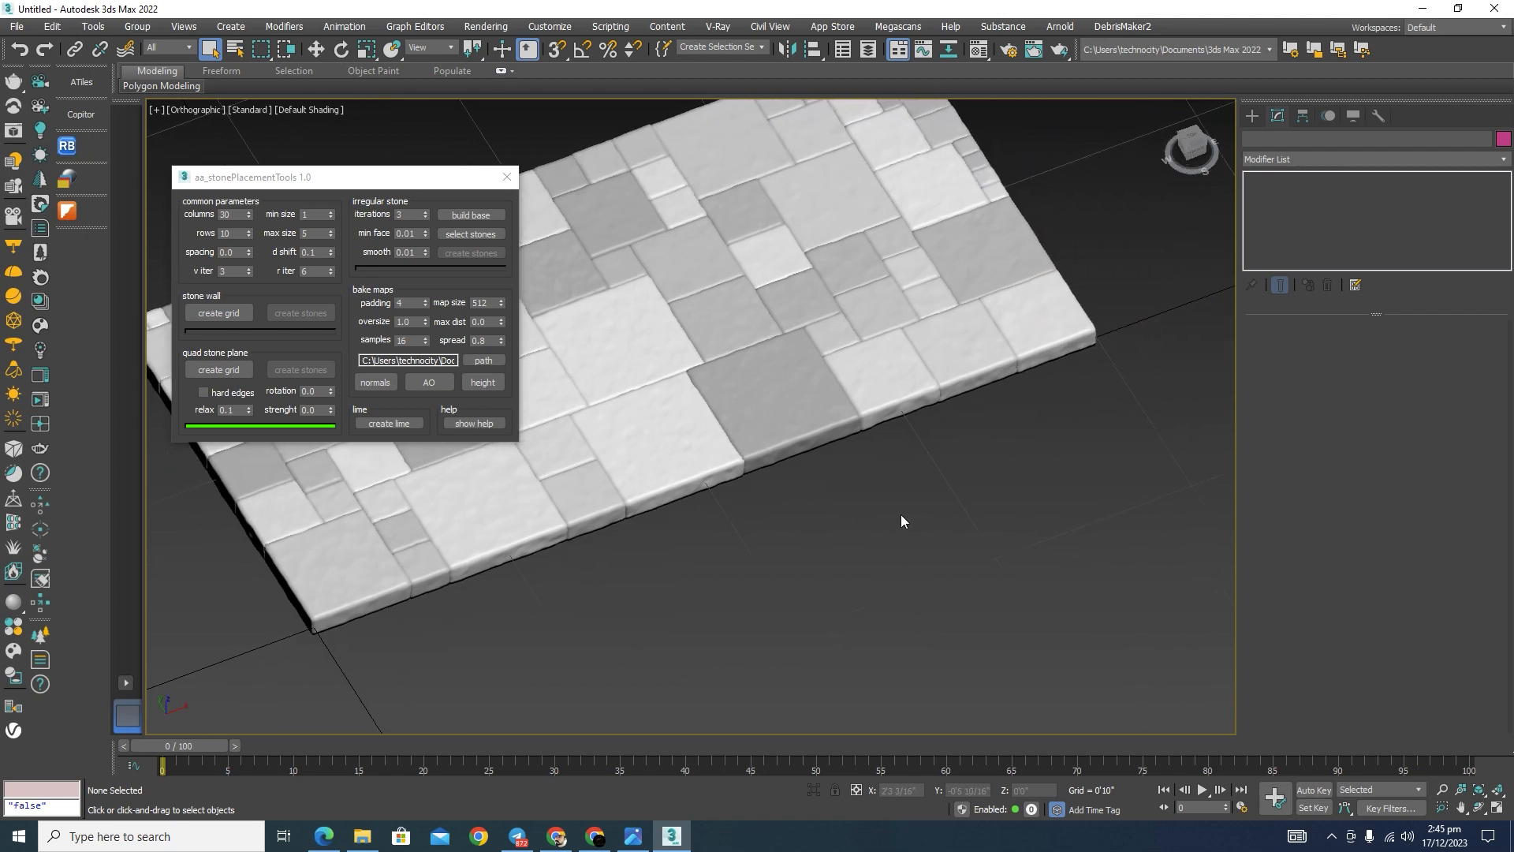
scroll(899, 513, down, 2)
scroll(899, 528, up, 2)
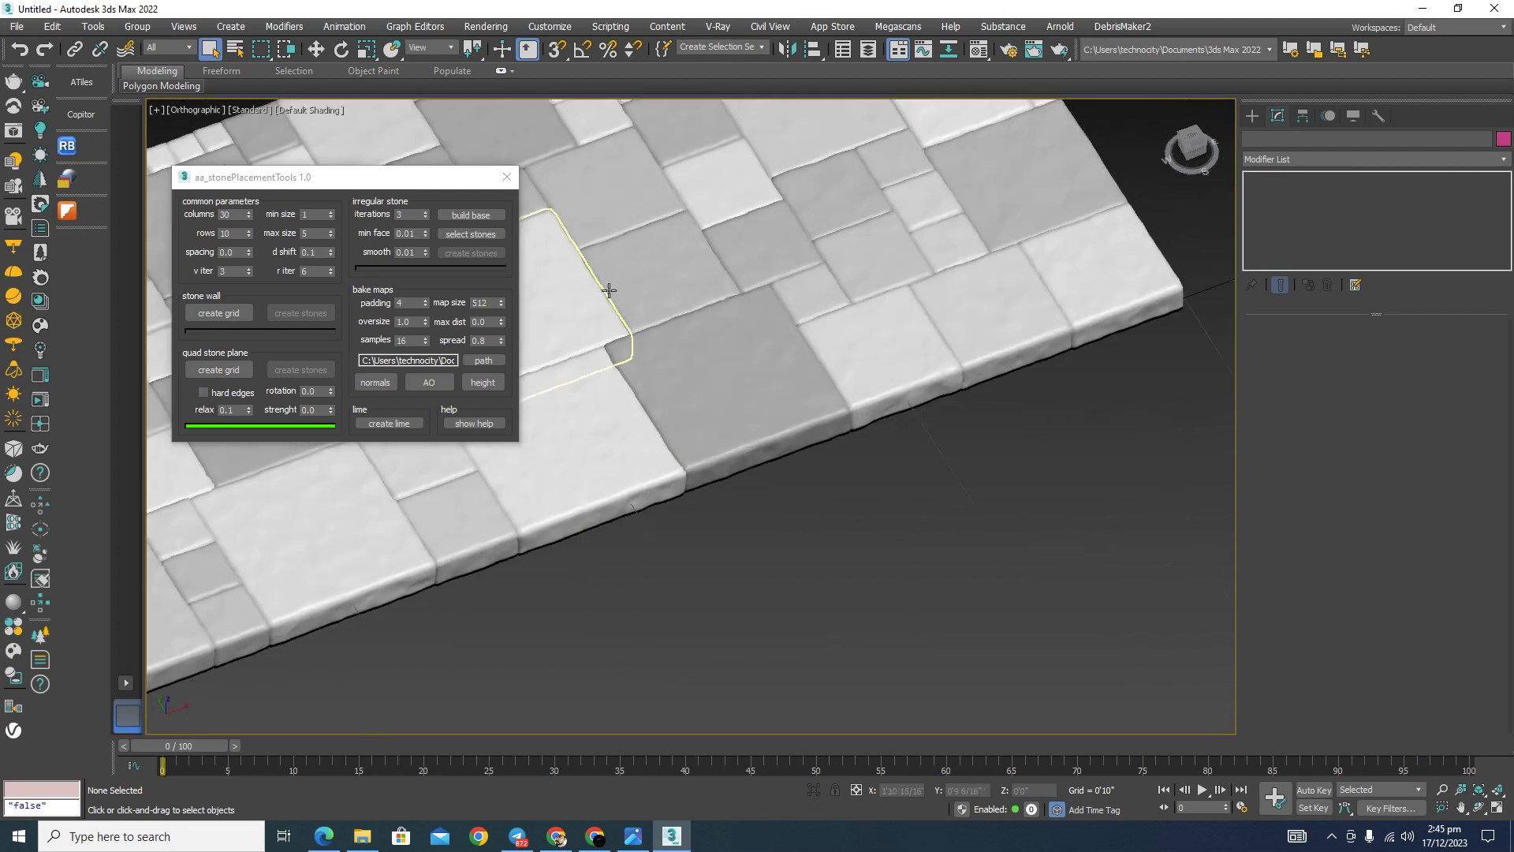
scroll(615, 343, down, 2)
Step: Compare the paving with the rock wall and cobblestone reference images in the photo viewer, and return to 3ds Max
click(634, 836)
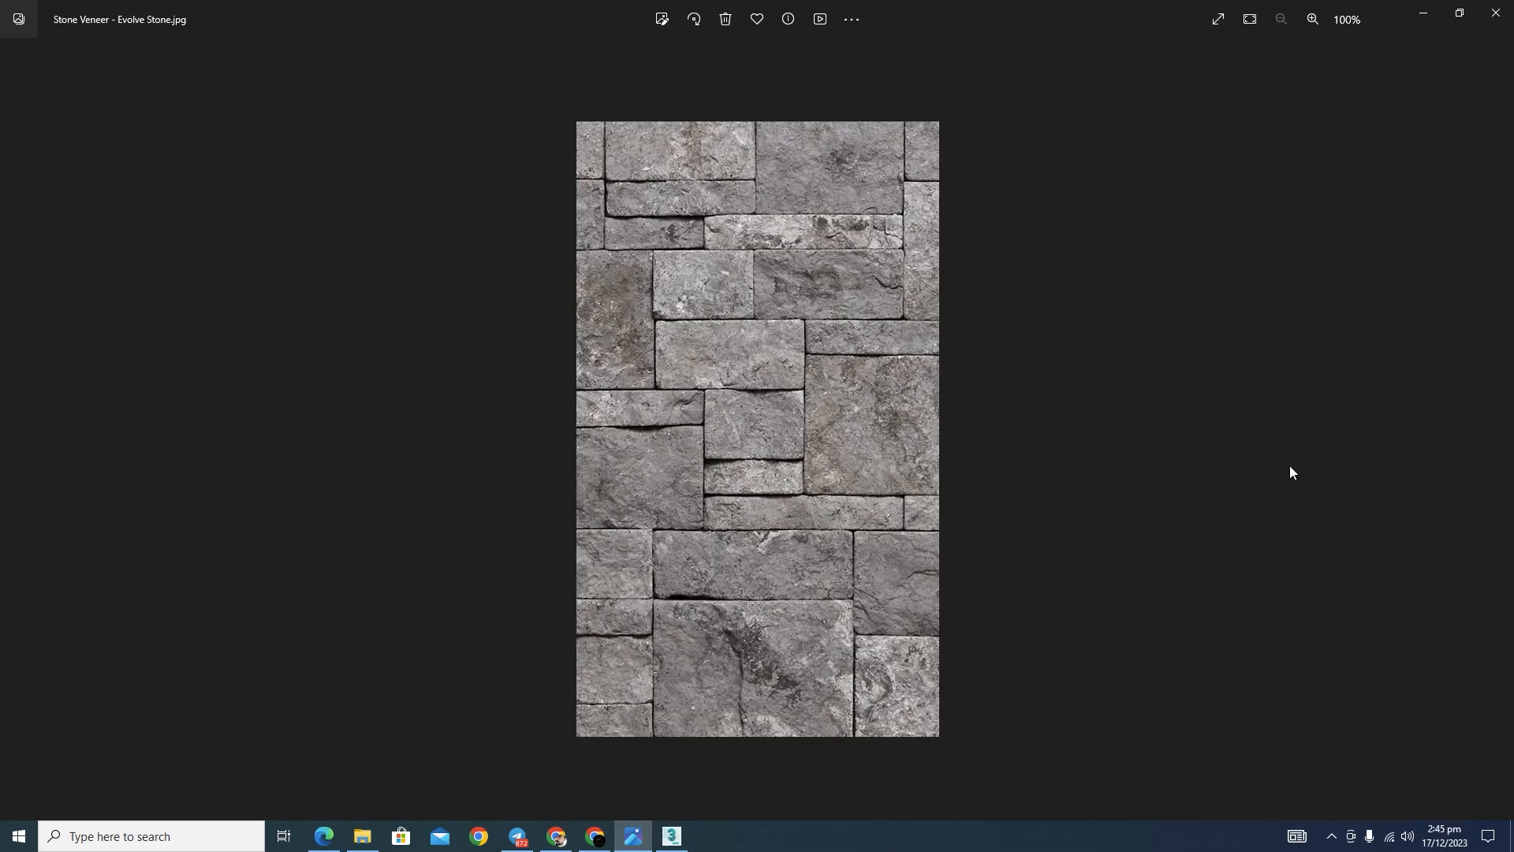
click(1498, 439)
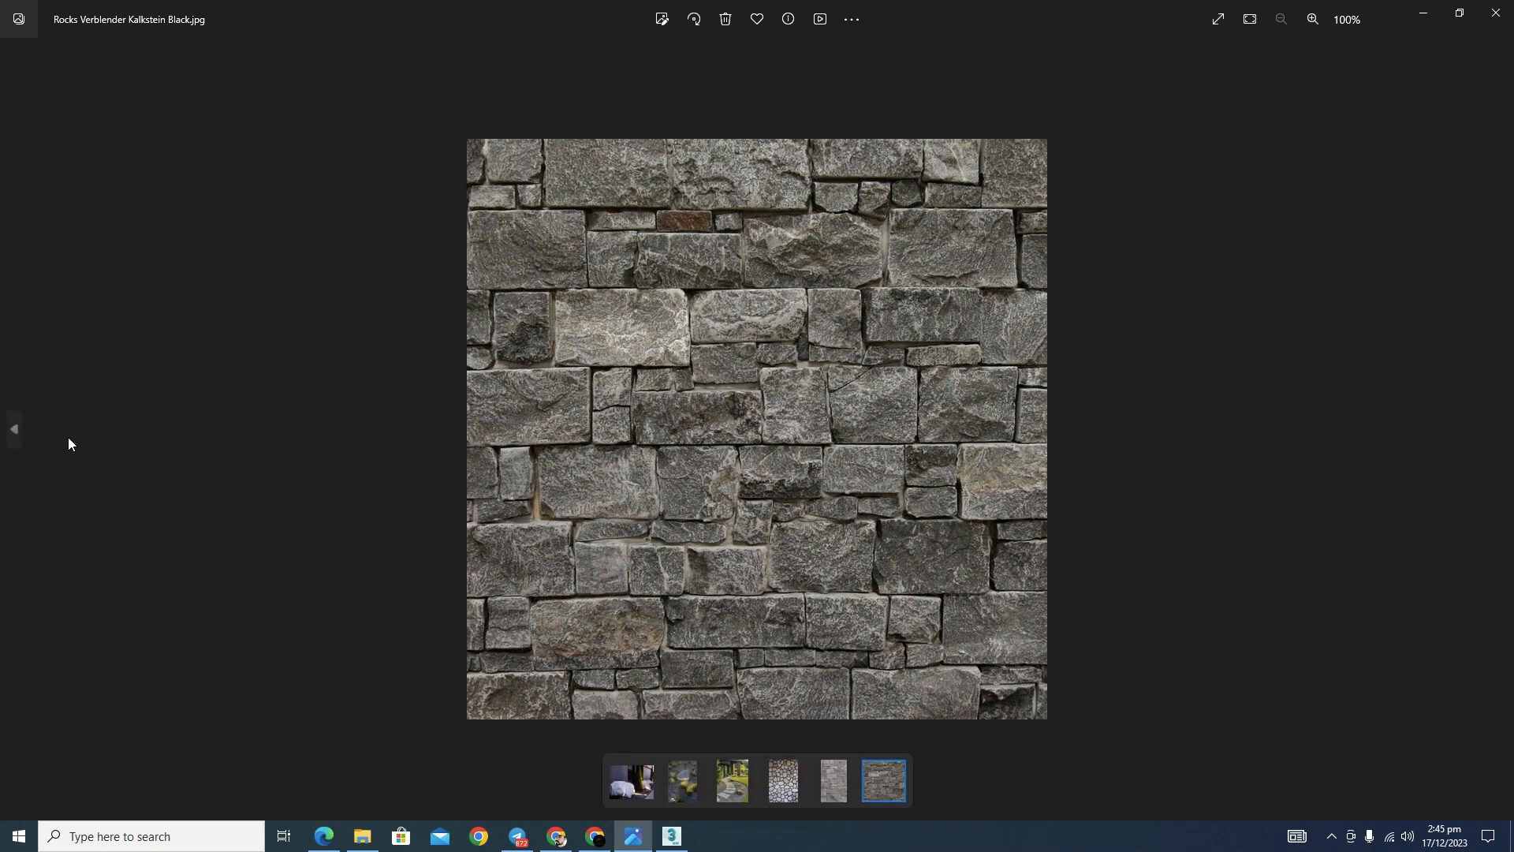
click(9, 439)
click(9, 439)
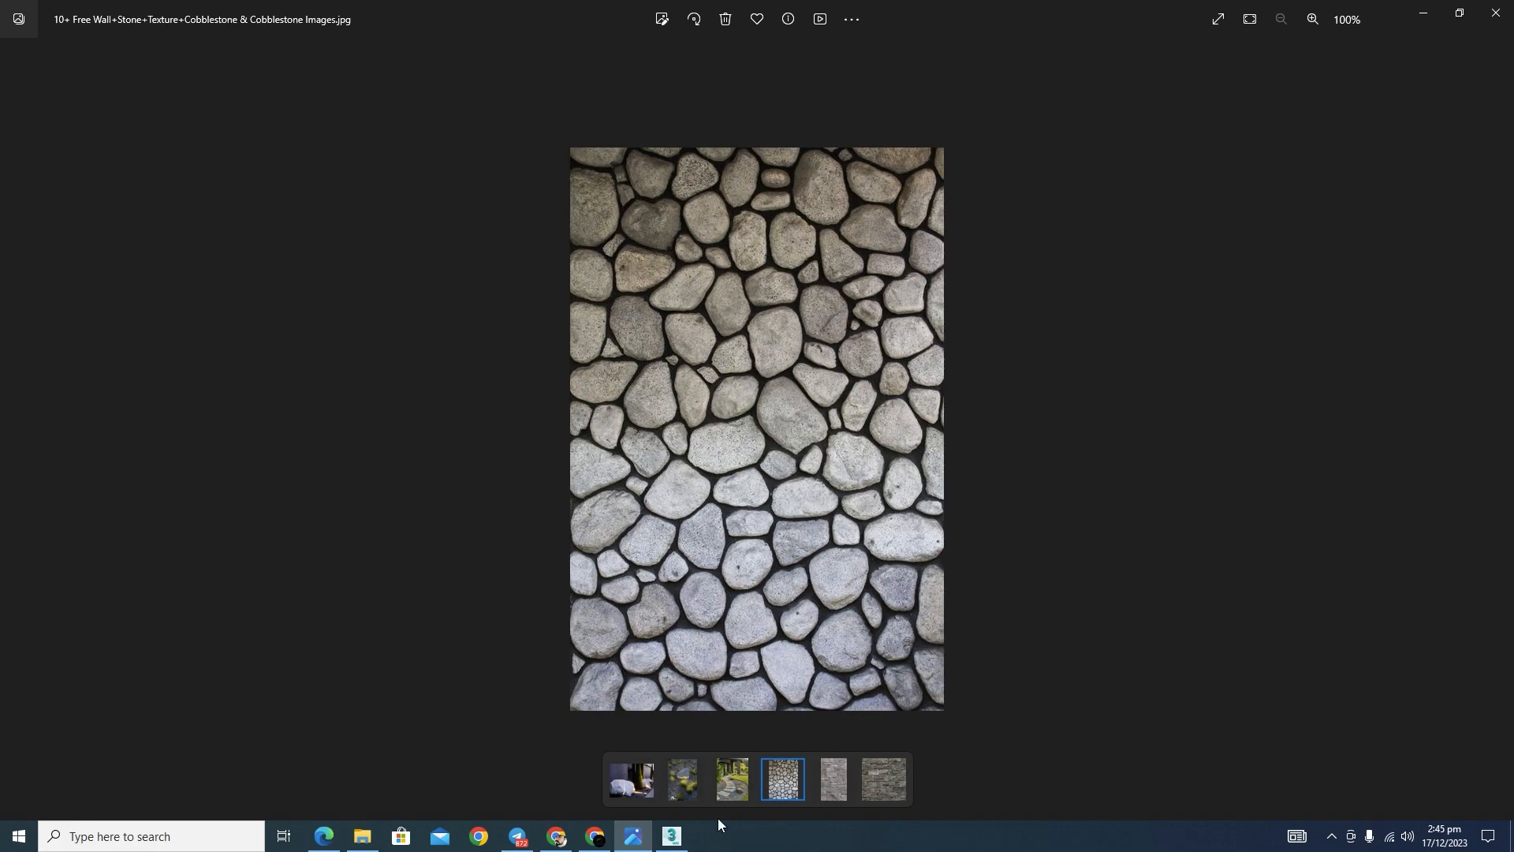
click(683, 843)
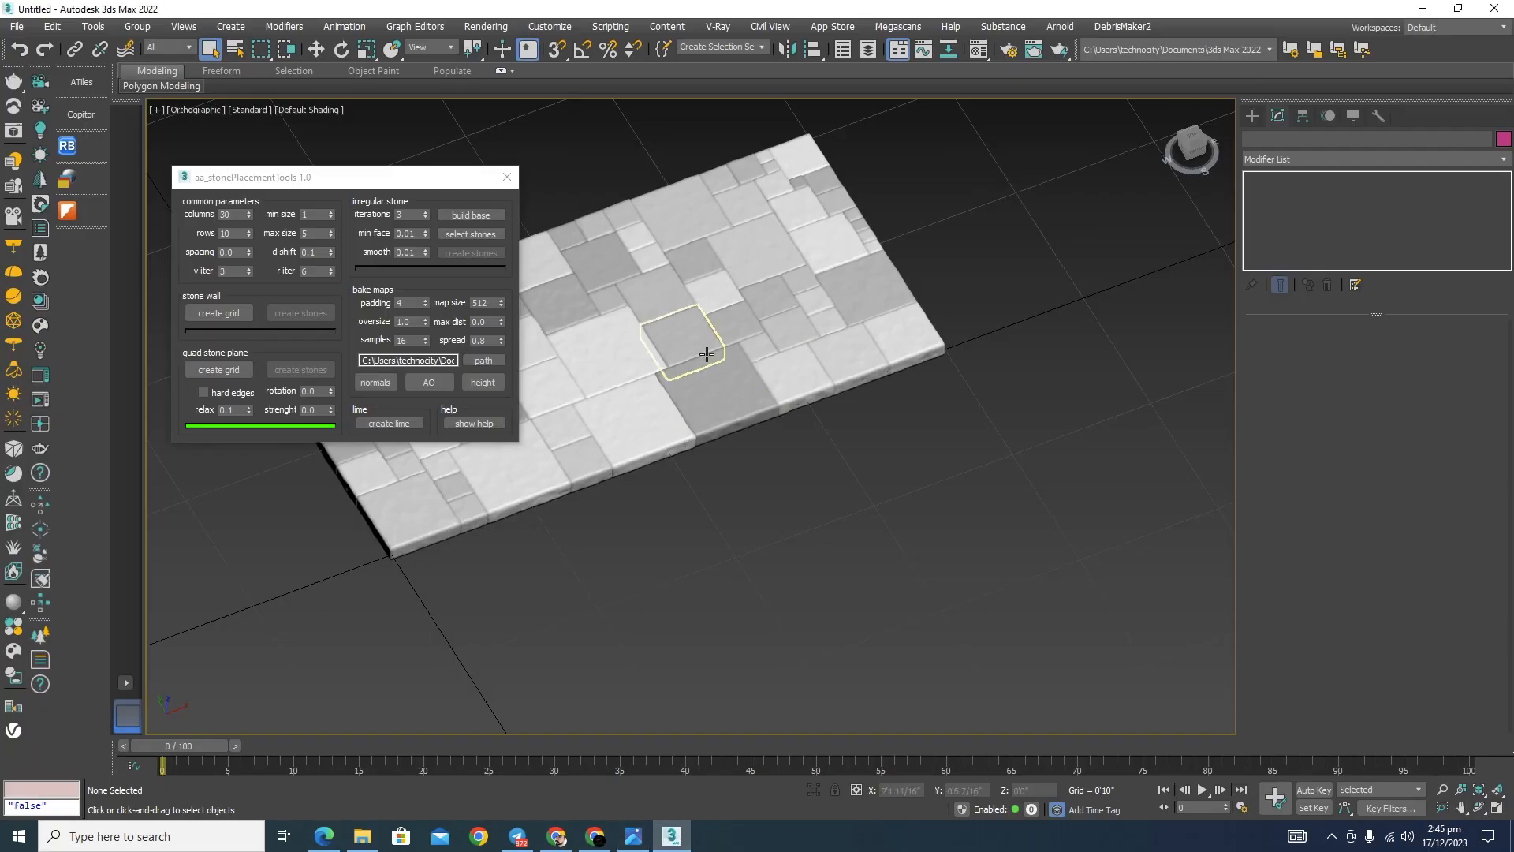
Step: Replace the quad paving with an irregular stone base mesh built from 30 columns, 10 rows and 3 iterations
drag(302, 184, 288, 186)
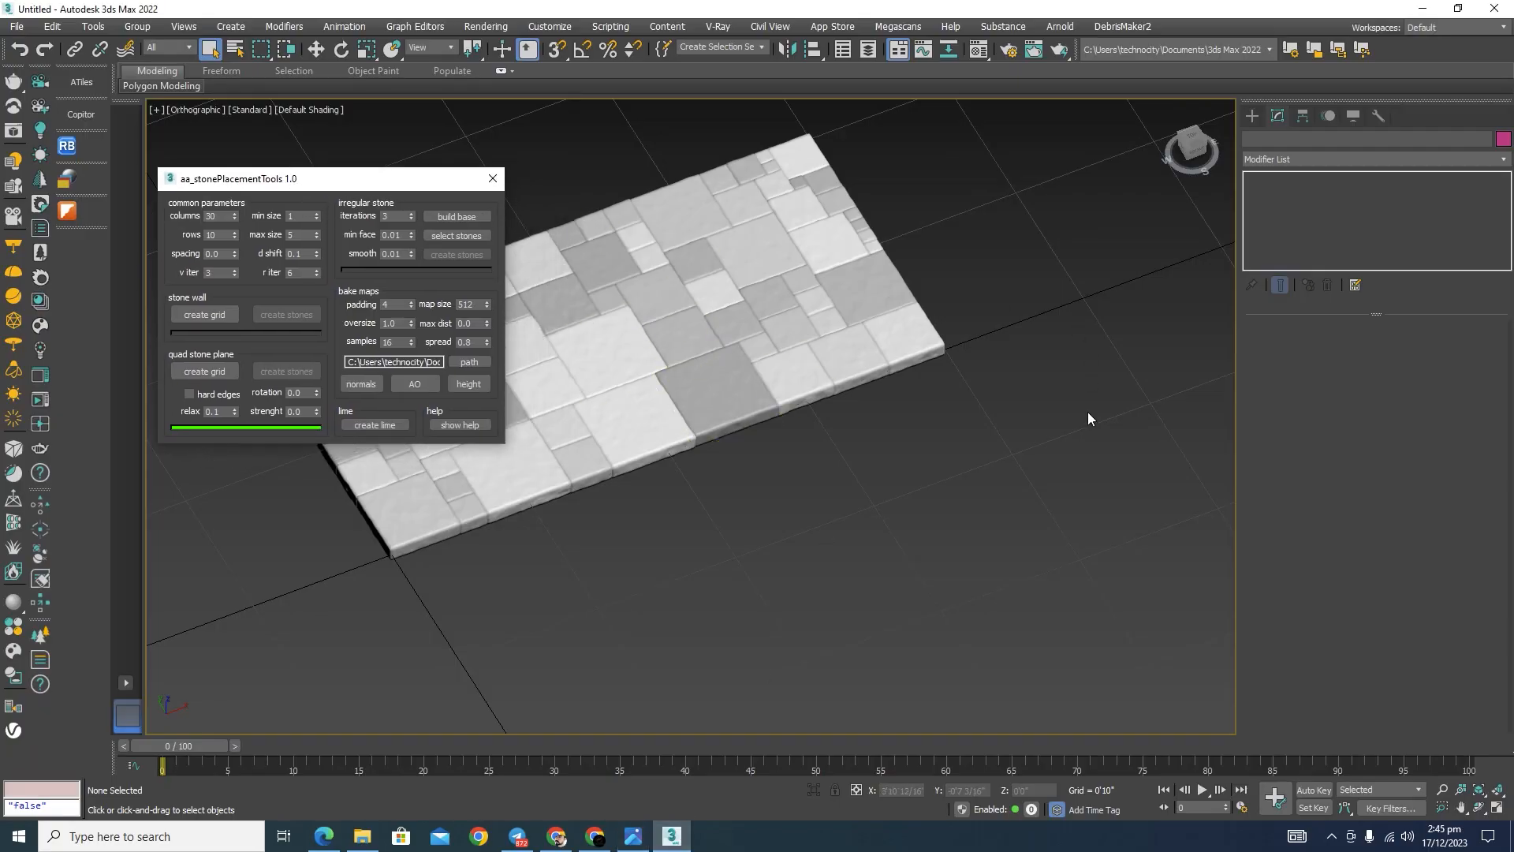
click(461, 217)
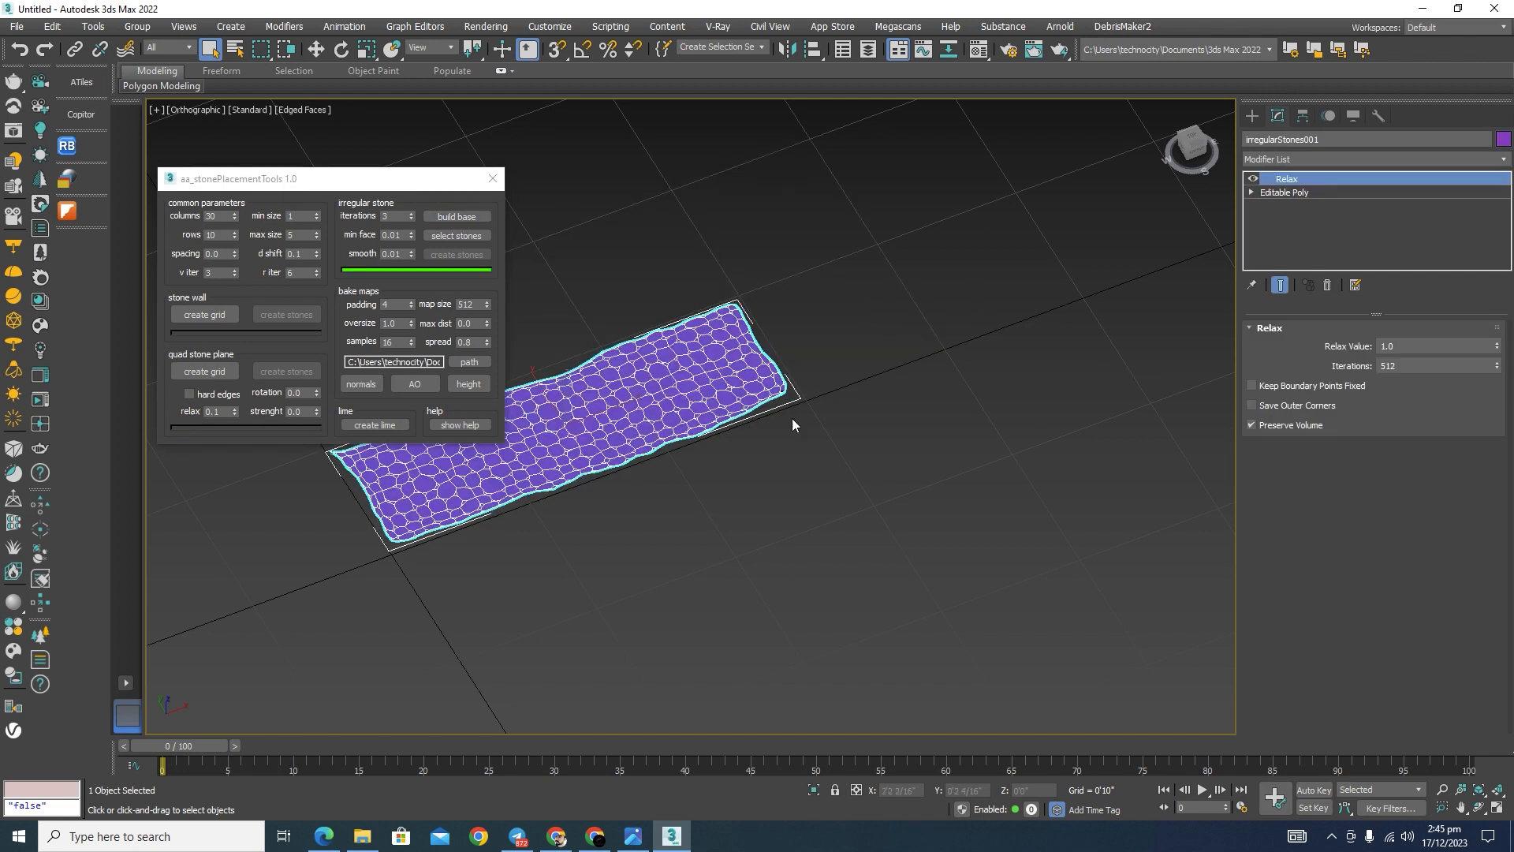
middle_drag(736, 446, 883, 461)
scroll(799, 418, up, 4)
scroll(799, 418, up, 3)
scroll(795, 400, down, 3)
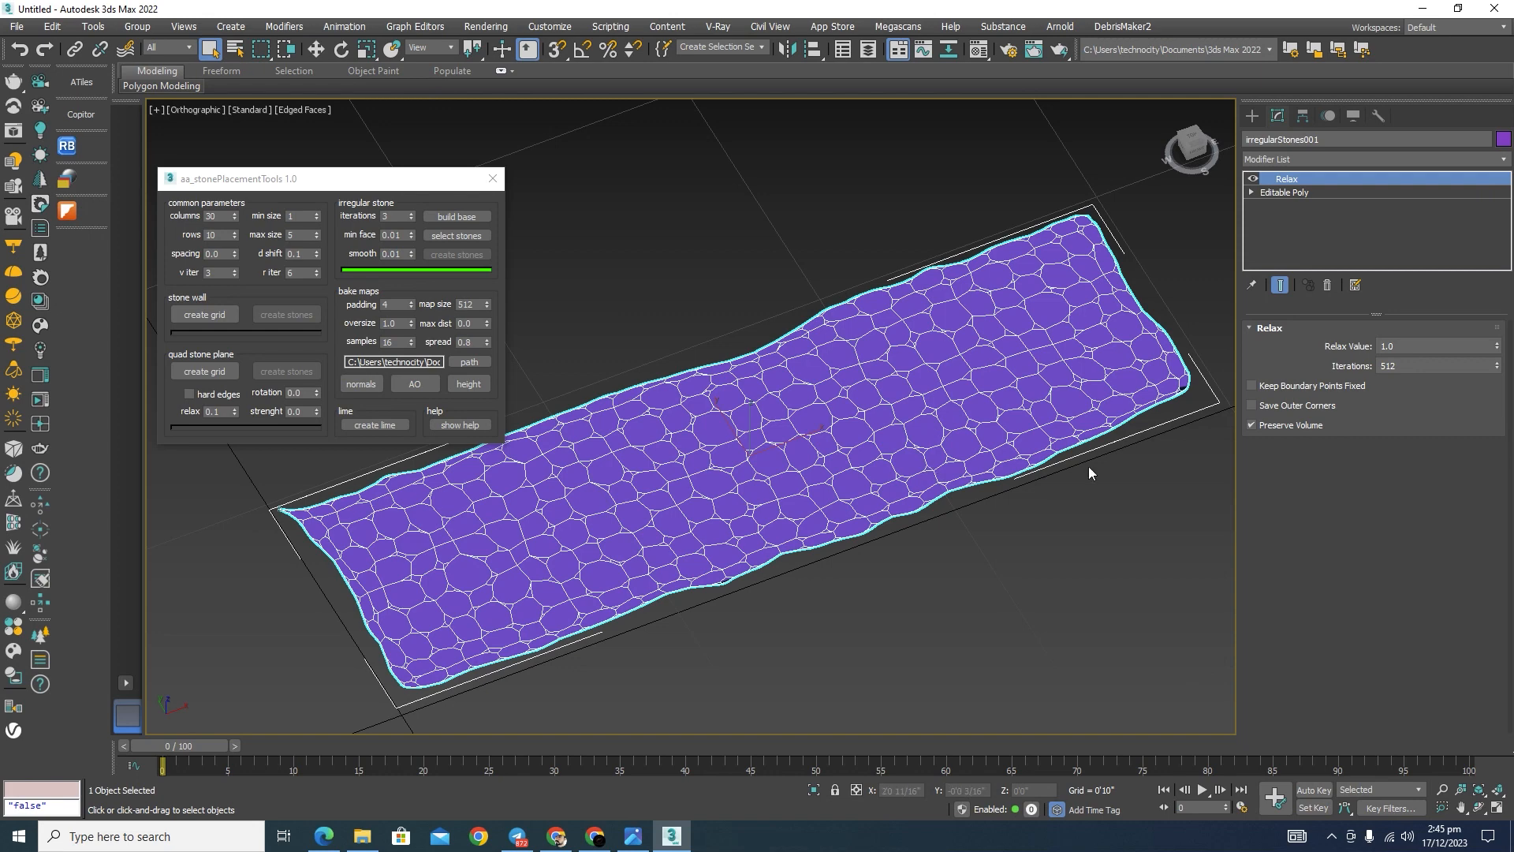
middle_drag(1089, 500, 1101, 530)
scroll(1092, 402, up, 4)
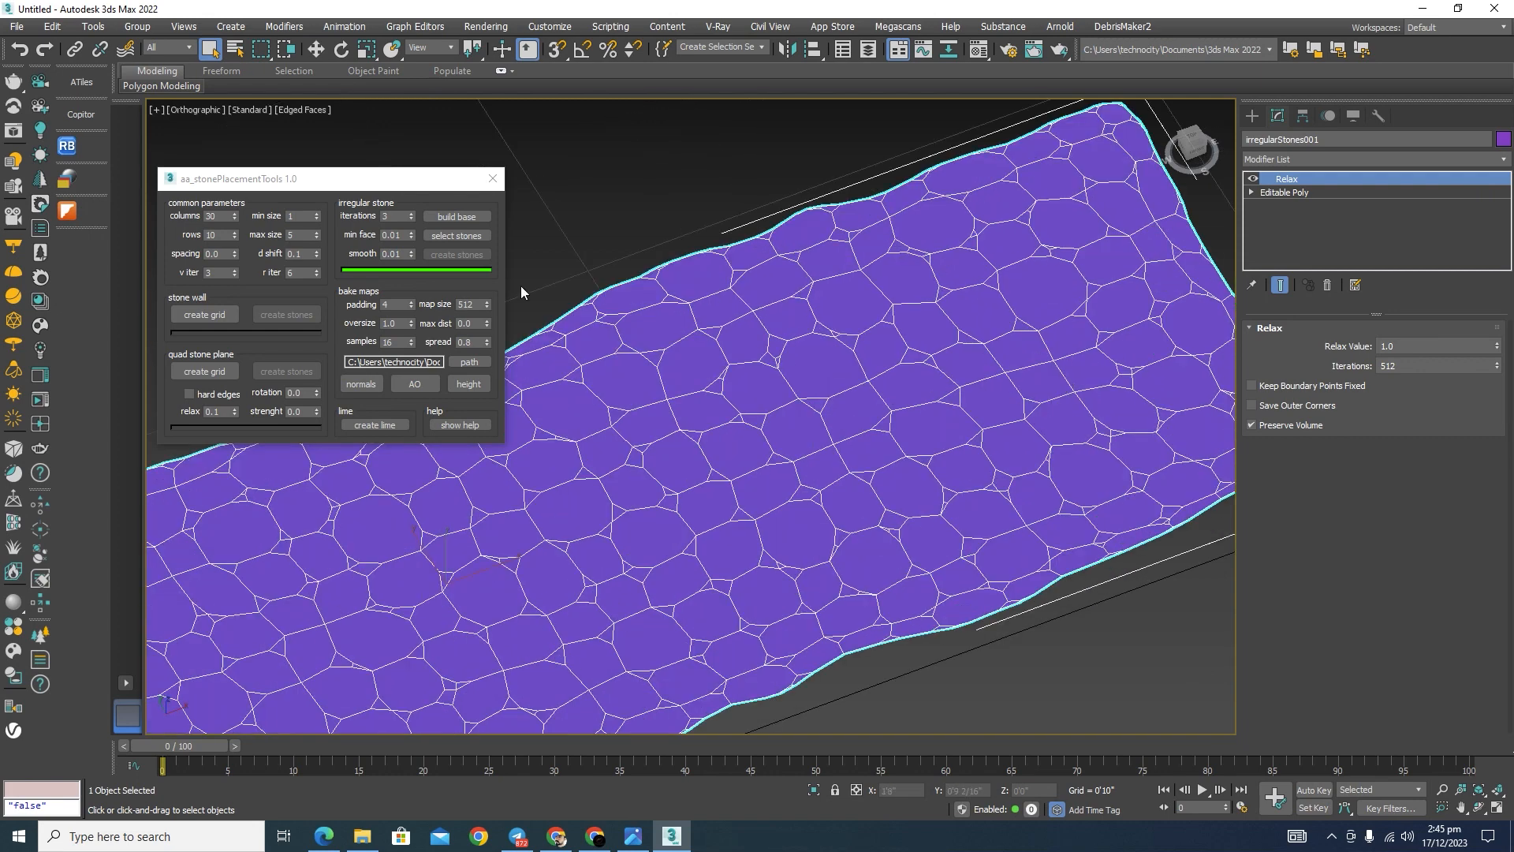
Step: Select the stone polygons on the irregular base mesh with the script's stone selection
click(449, 235)
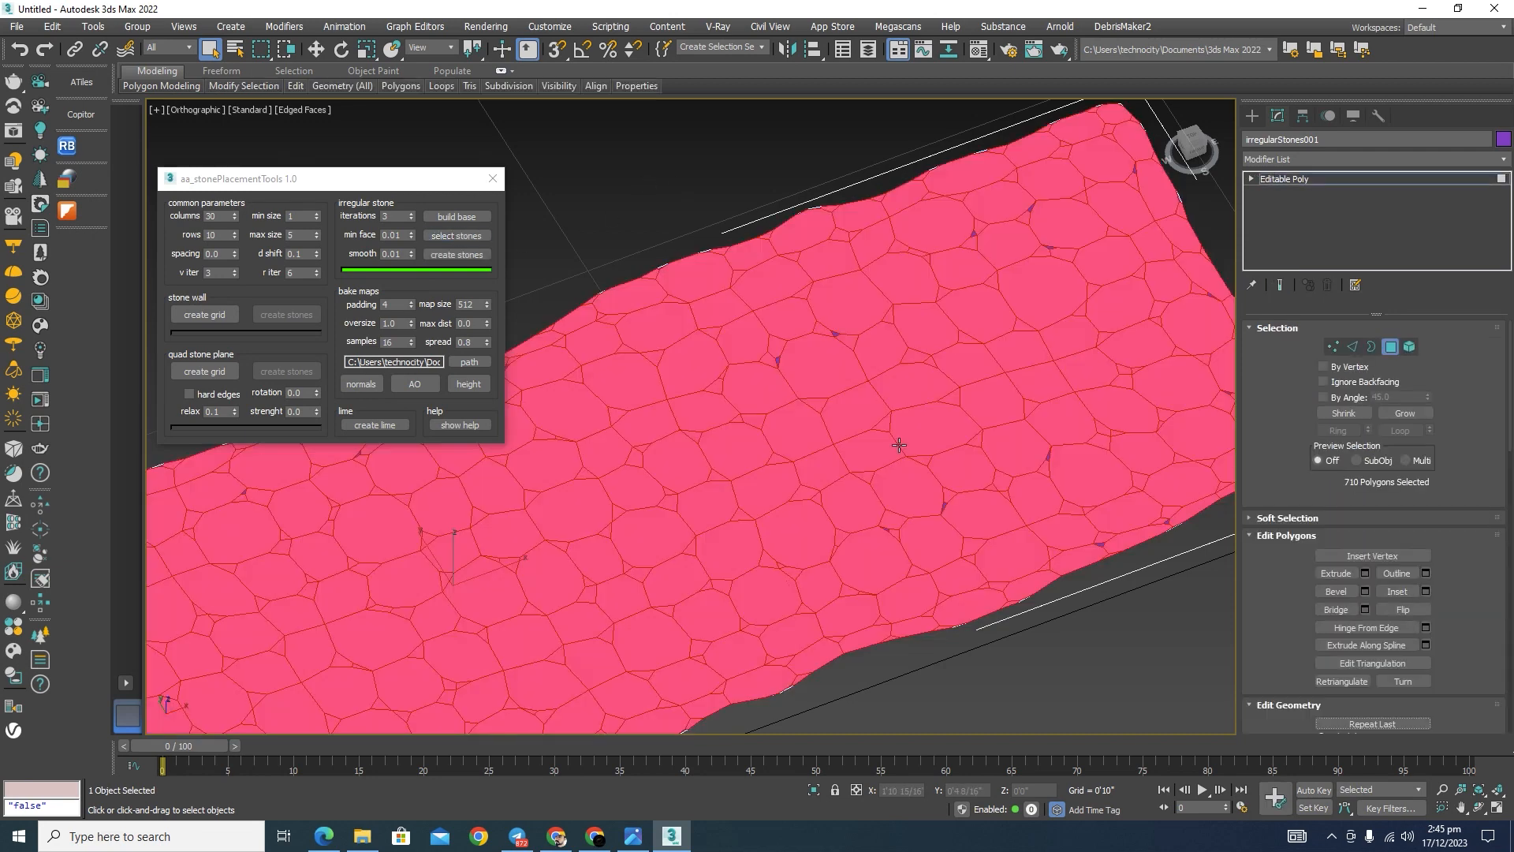
scroll(822, 323, up, 5)
scroll(849, 335, down, 3)
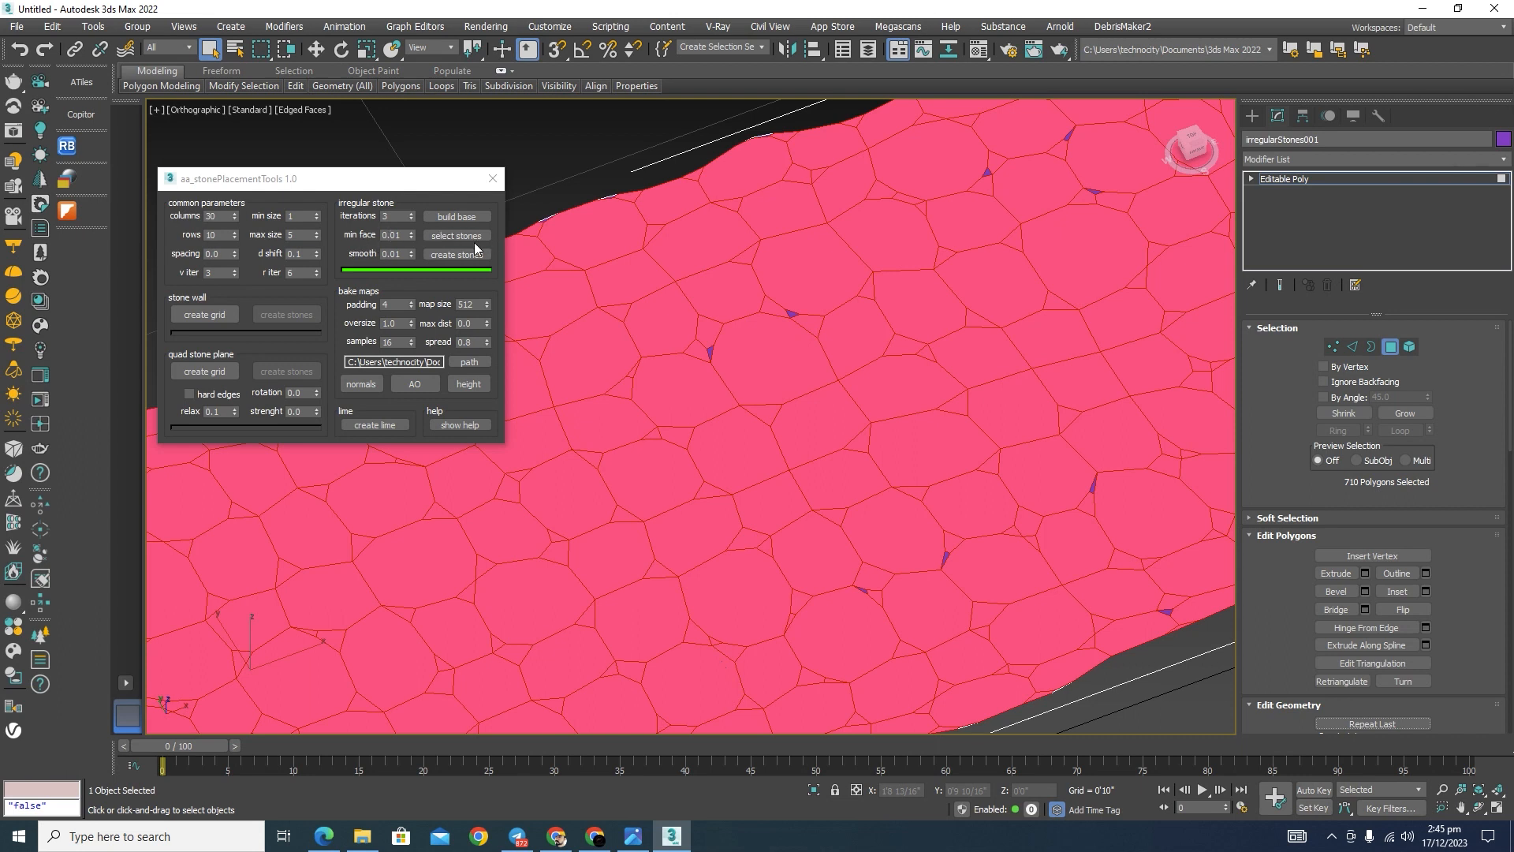
Step: Set spacing to 0.1, min face to 0.006 and smooth to 0.008, and create the irregular stones
drag(228, 251, 197, 253)
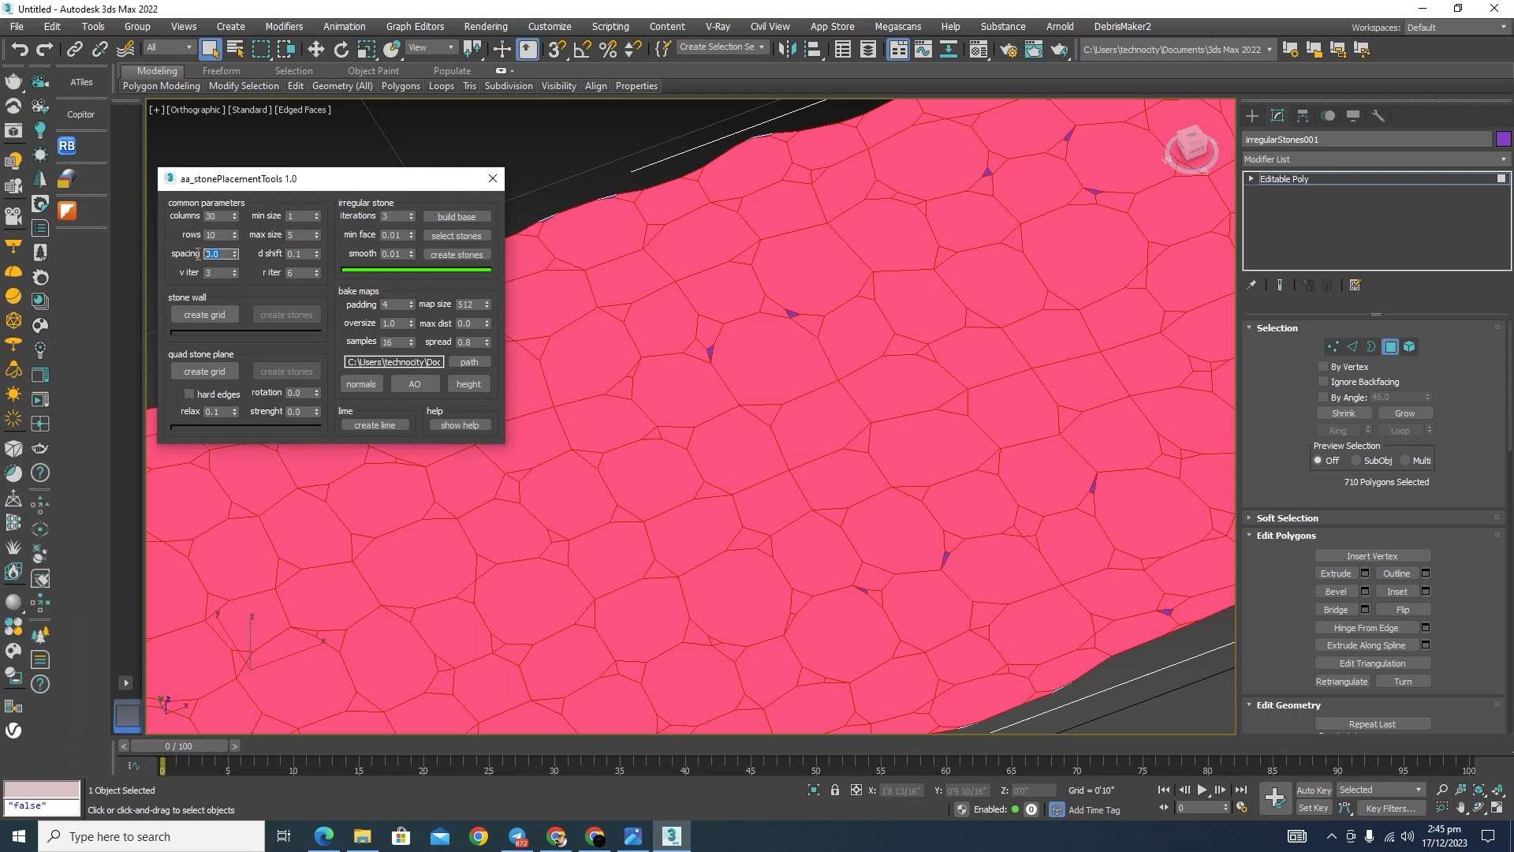
text(.)
drag(410, 234, 412, 254)
click(457, 254)
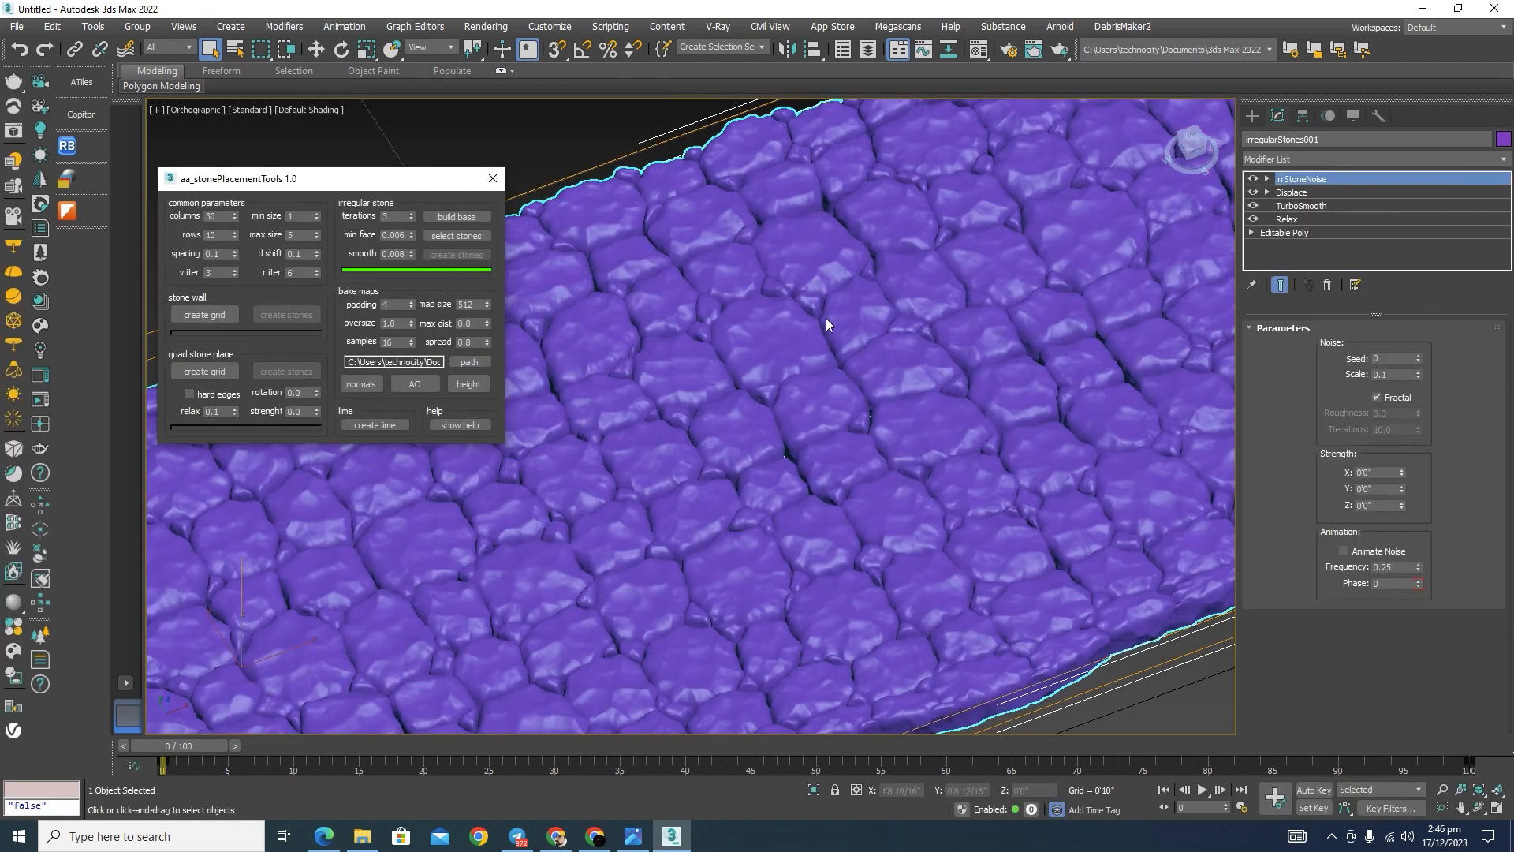
Step: Examine the irregular stones at close range and along the edges, and clear the selection to view the whole surface
scroll(826, 323, down, 6)
scroll(1034, 330, up, 10)
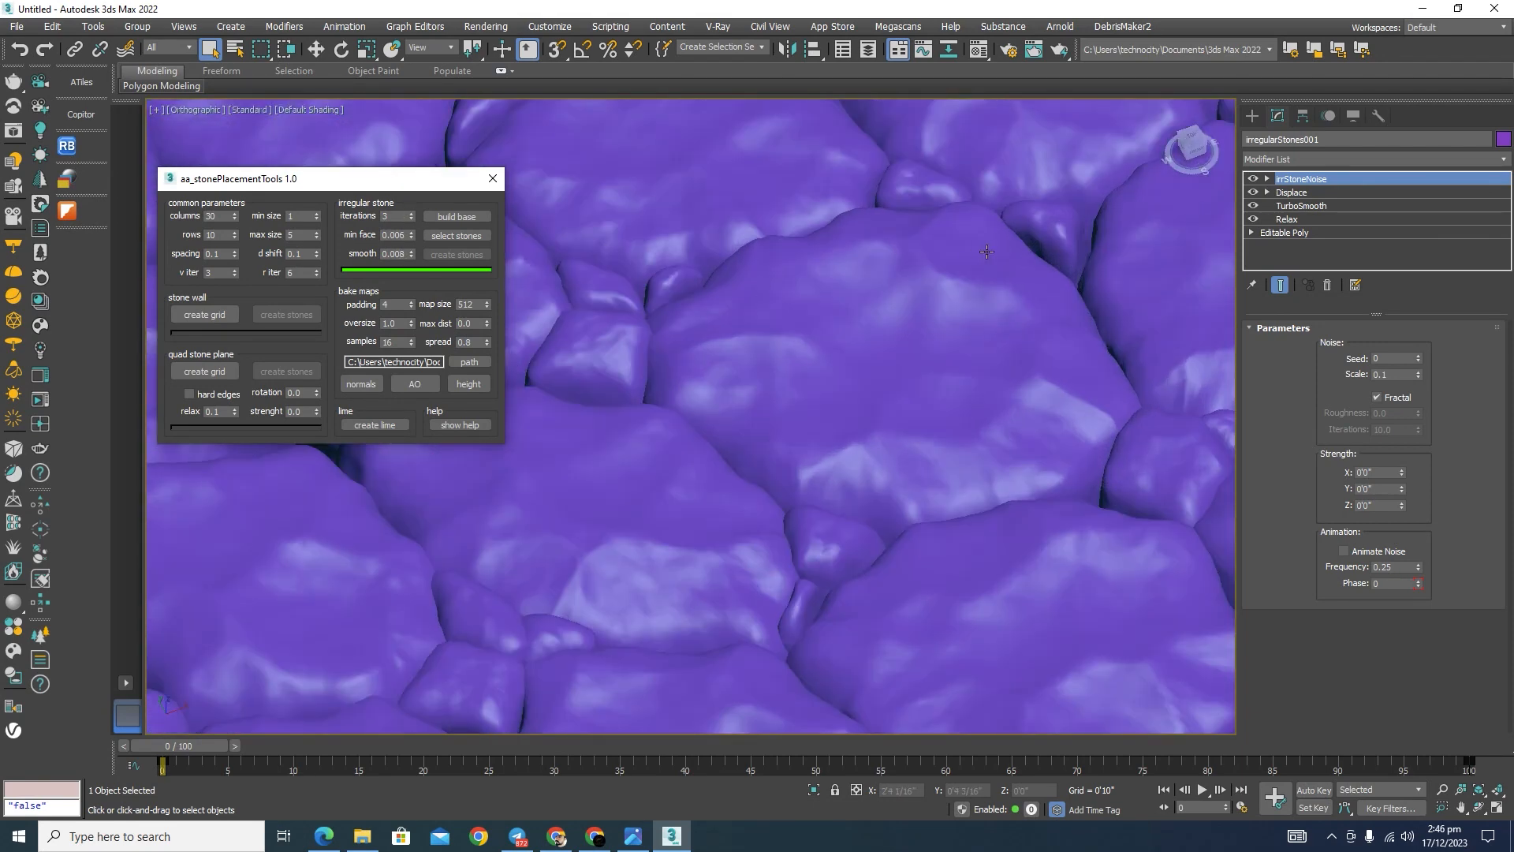
scroll(987, 251, down, 6)
scroll(1036, 306, up, 4)
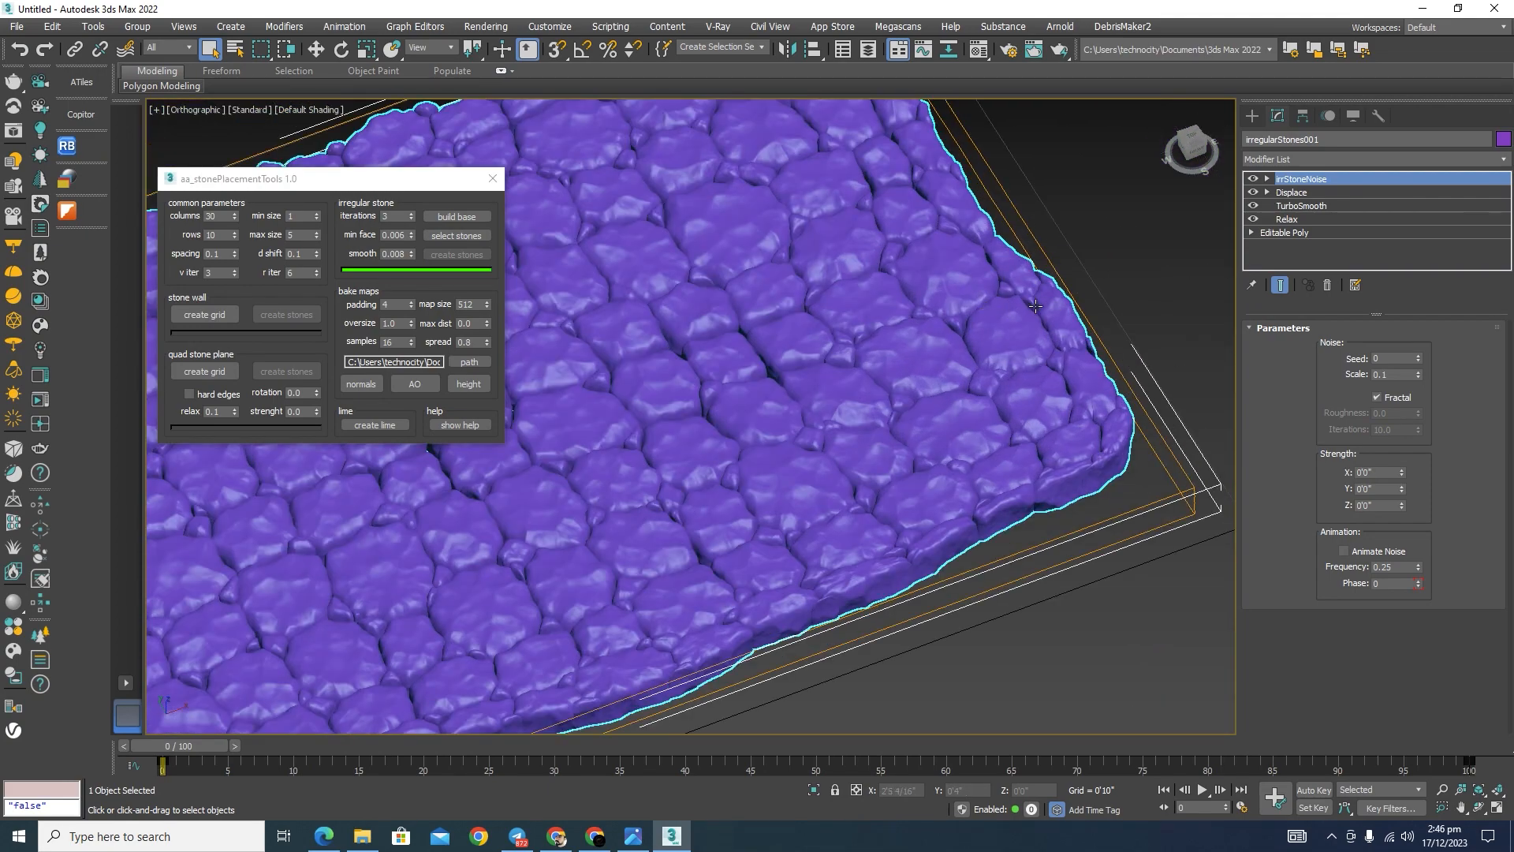
scroll(1035, 306, up, 6)
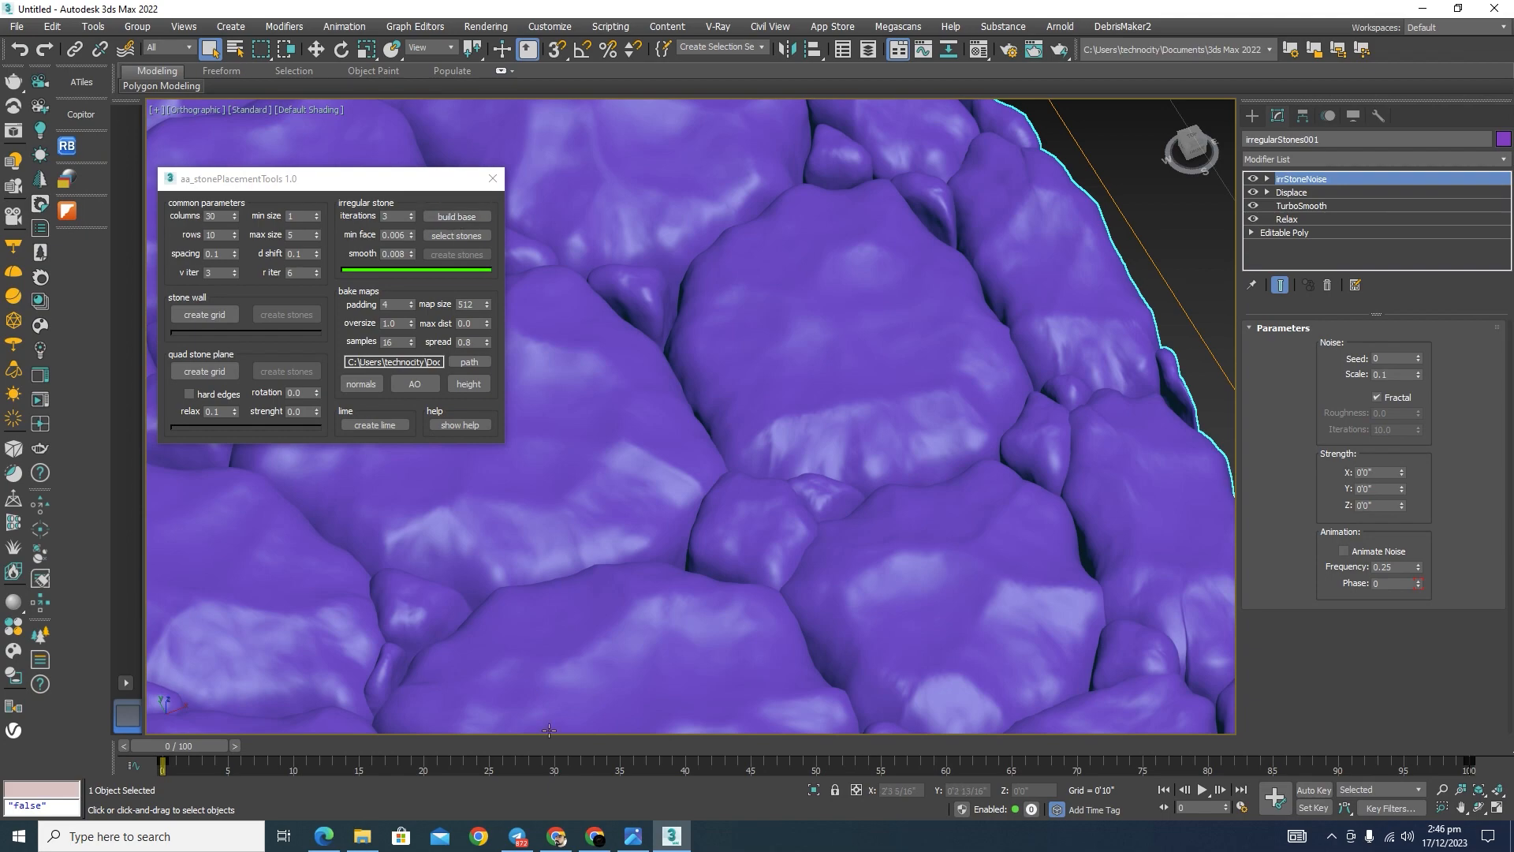
scroll(972, 348, down, 5)
scroll(1104, 311, up, 7)
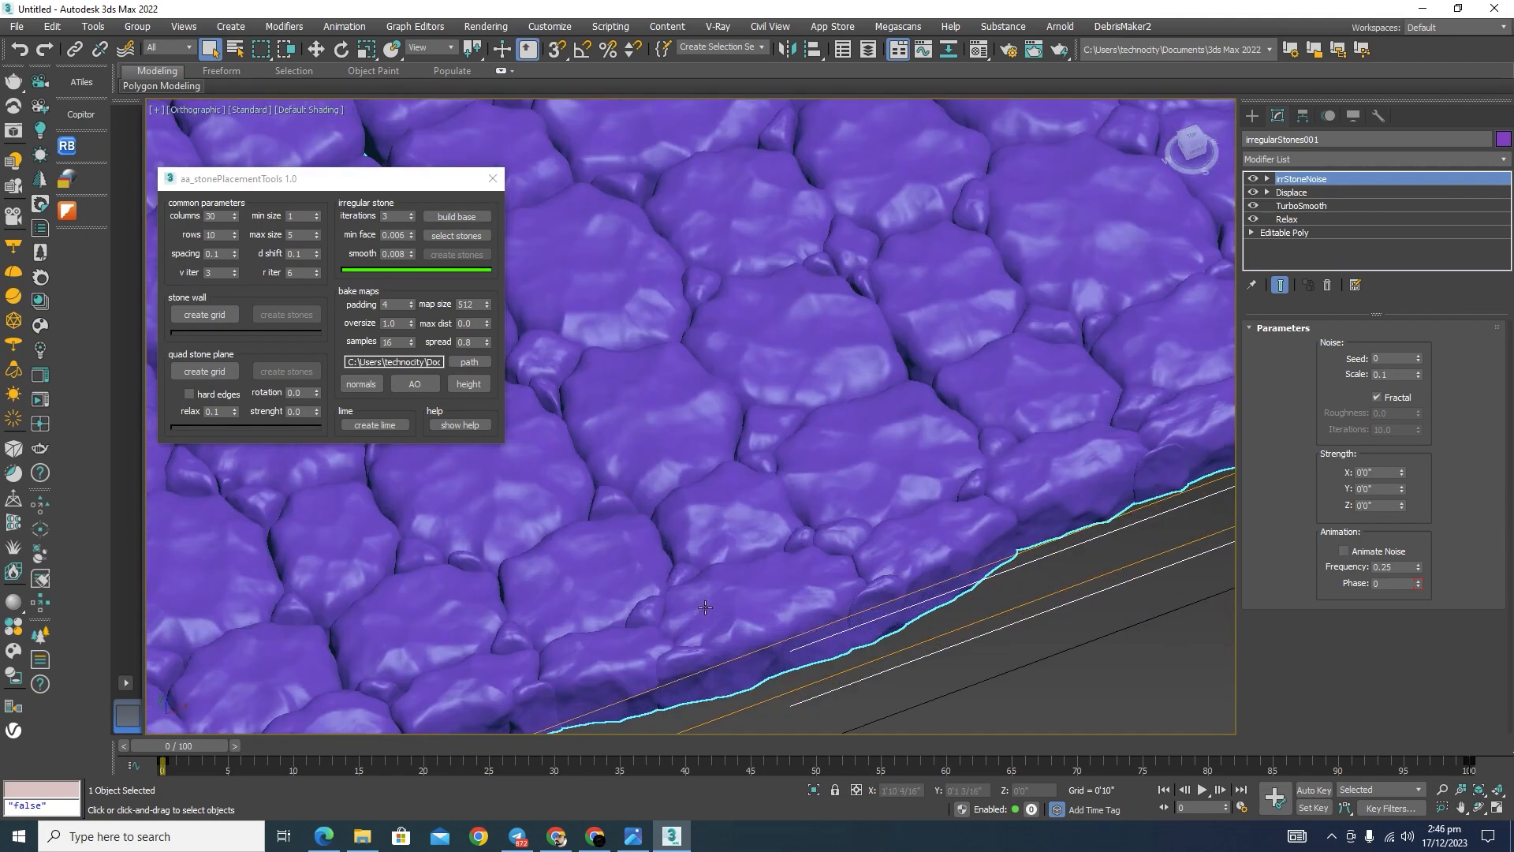
scroll(873, 426, down, 2)
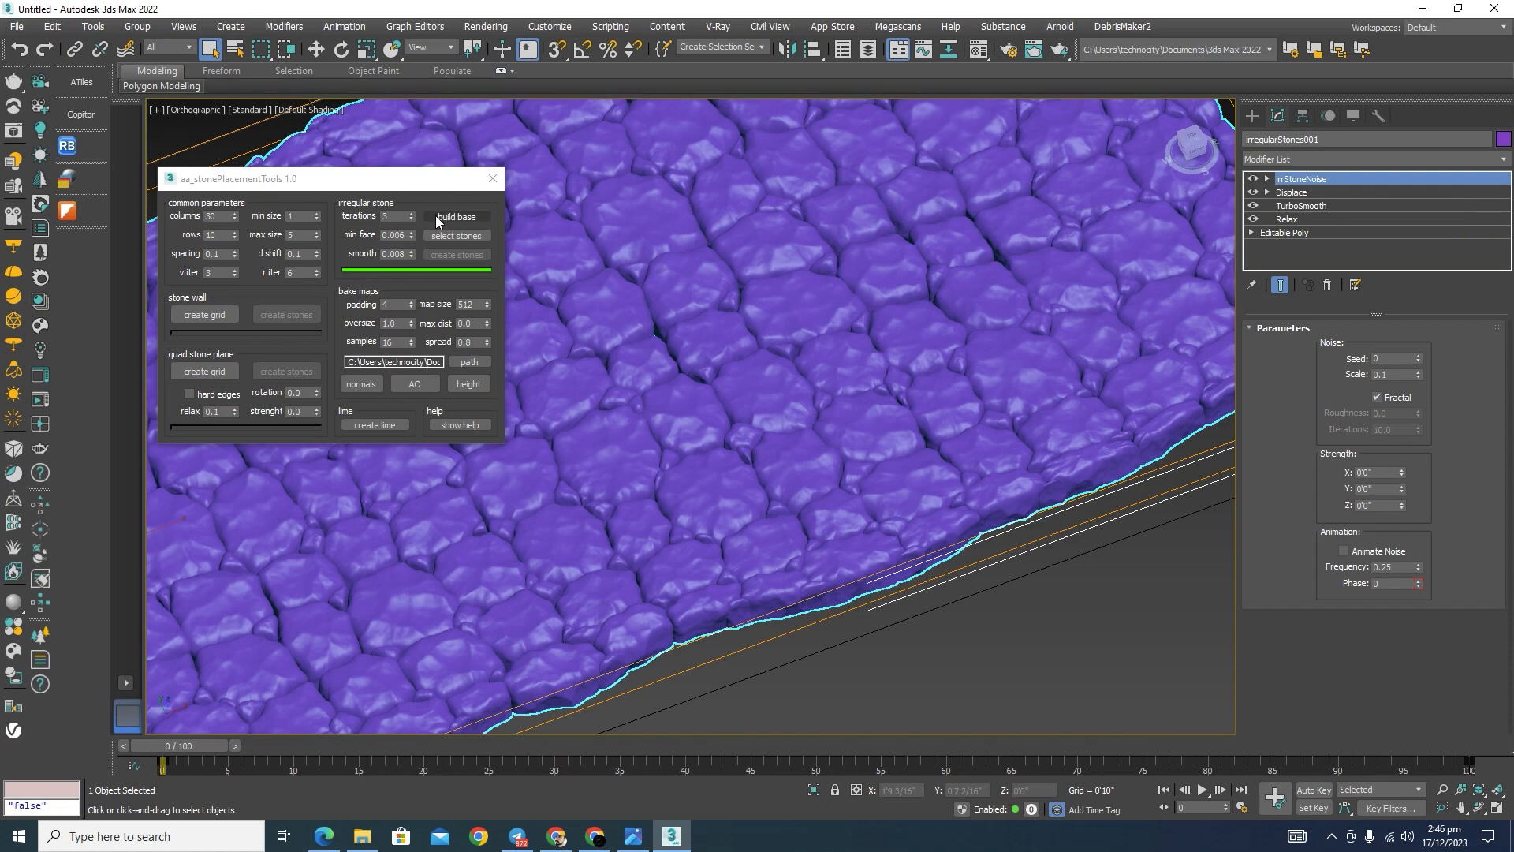
scroll(862, 547, down, 5)
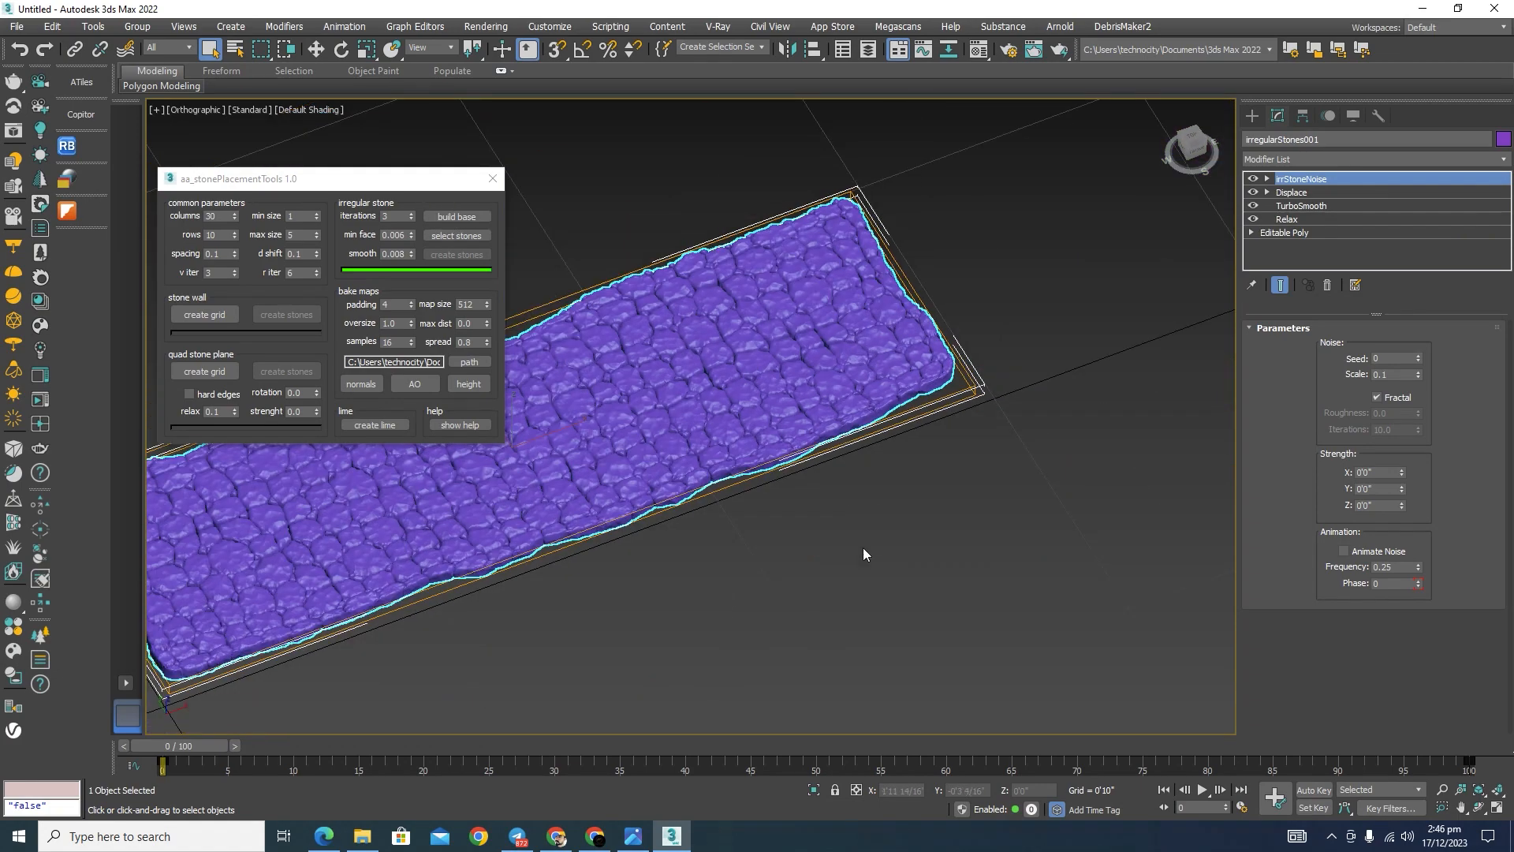
click(753, 499)
middle_drag(748, 523, 859, 517)
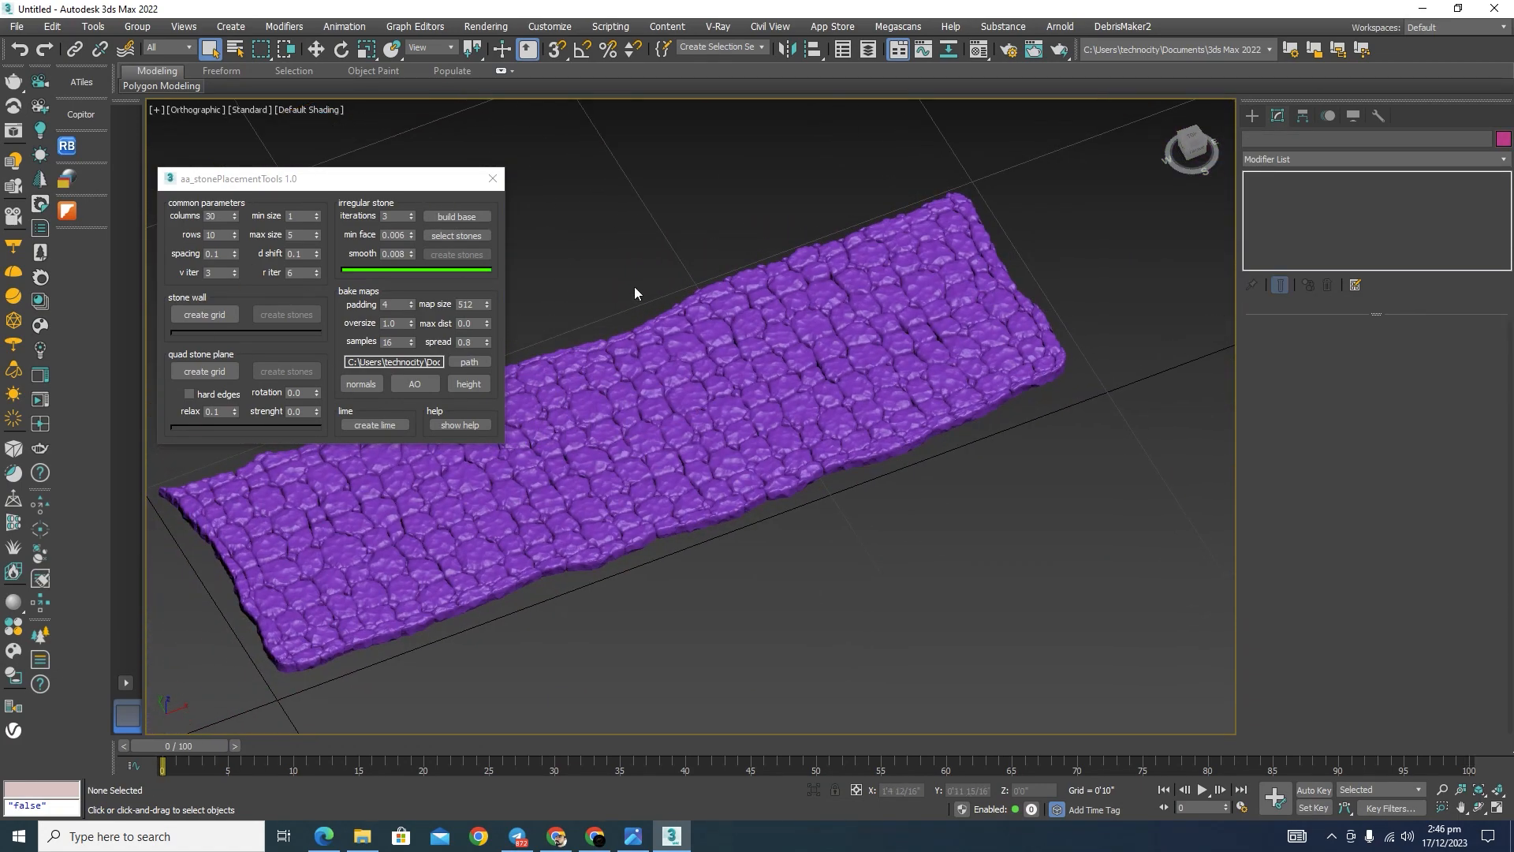
Step: Create a lime base layer beneath the irregular stones with the stone placement script
scroll(693, 305, up, 3)
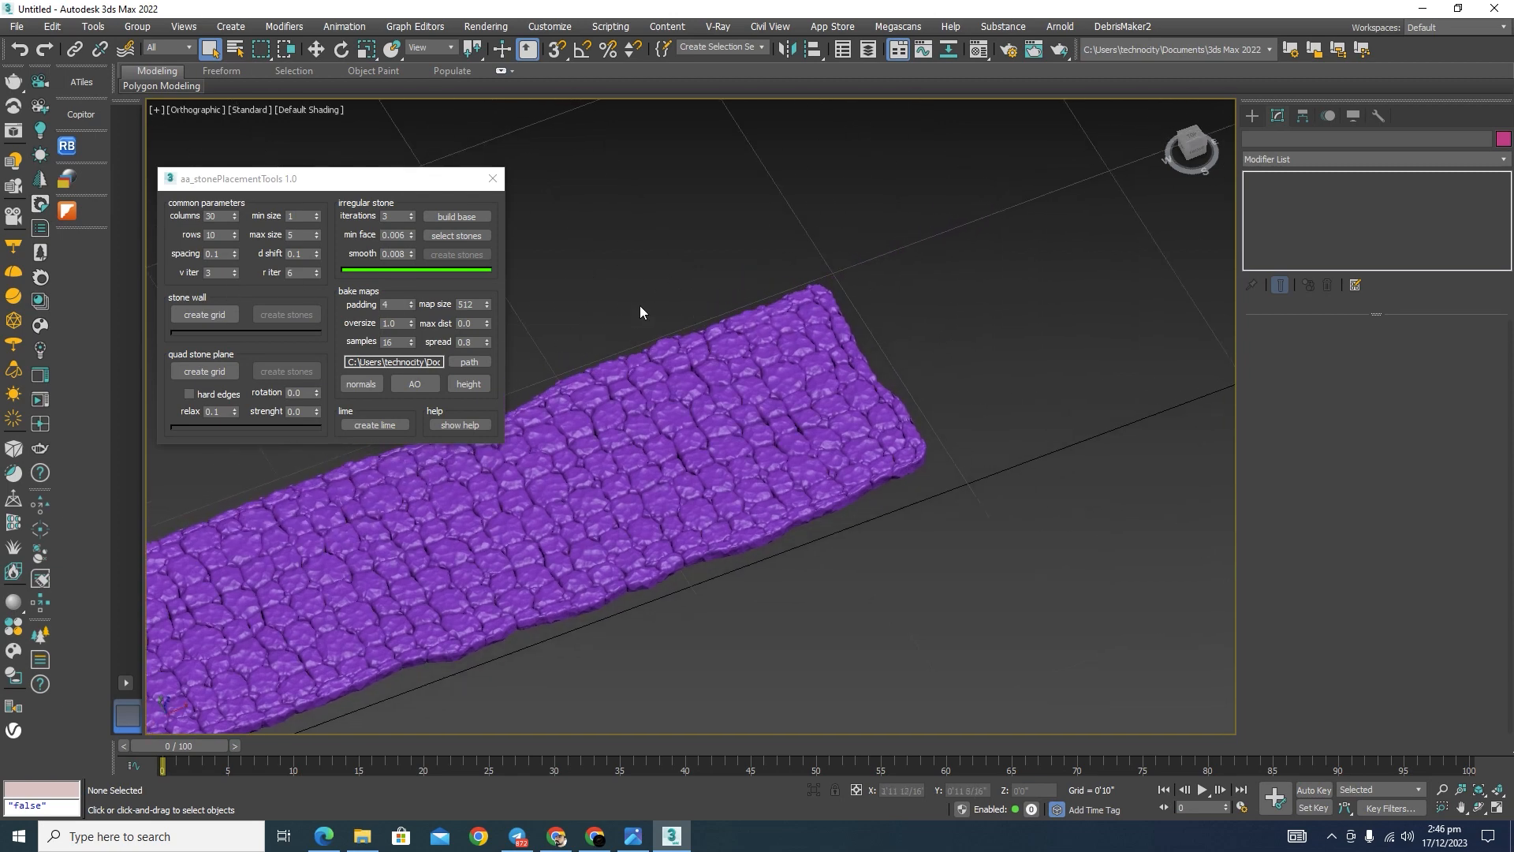
middle_drag(920, 250, 711, 325)
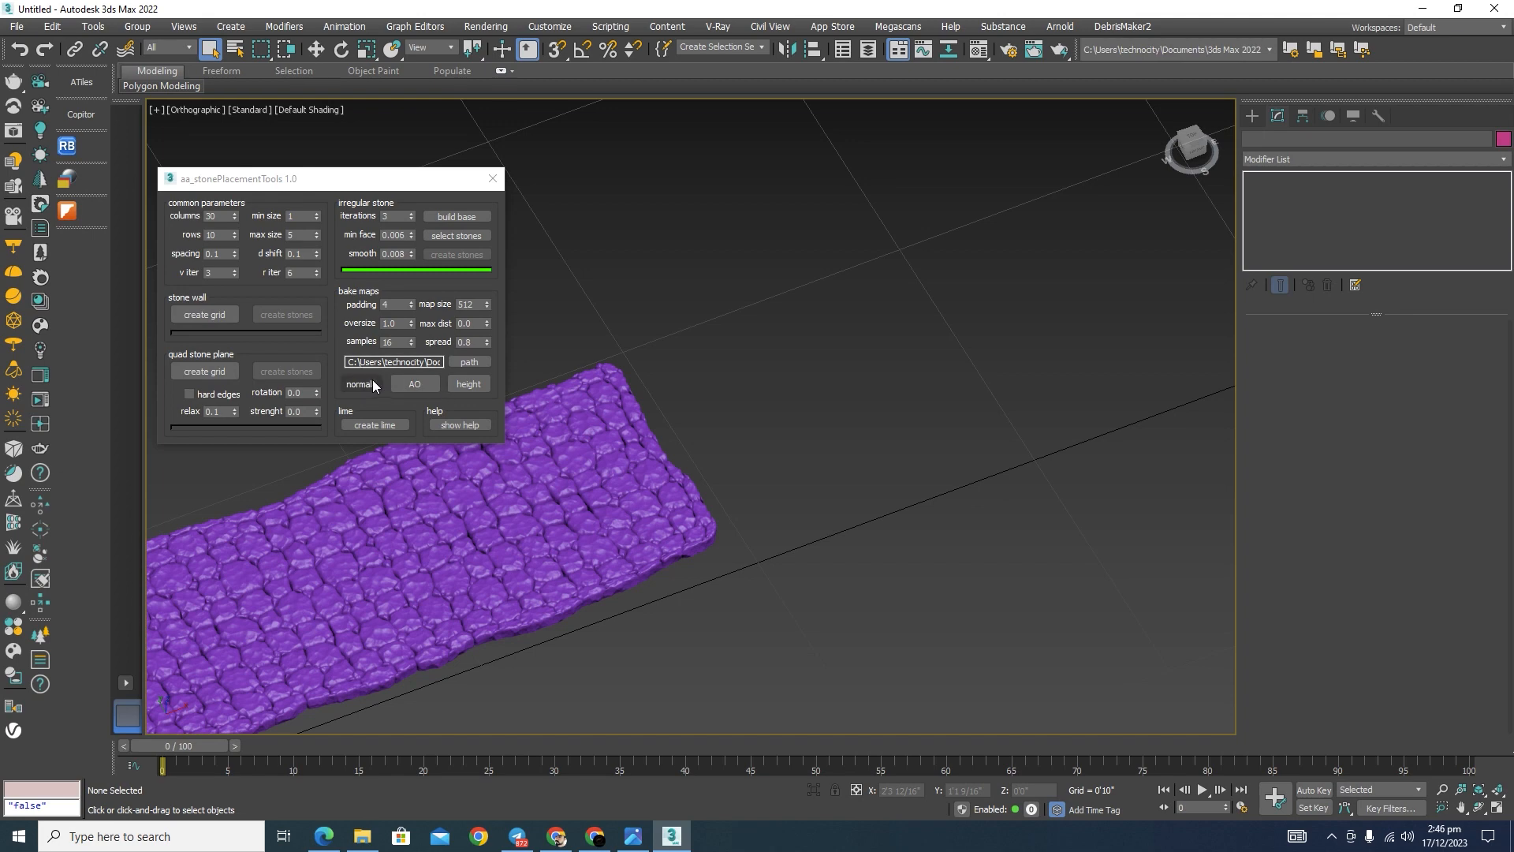
click(375, 424)
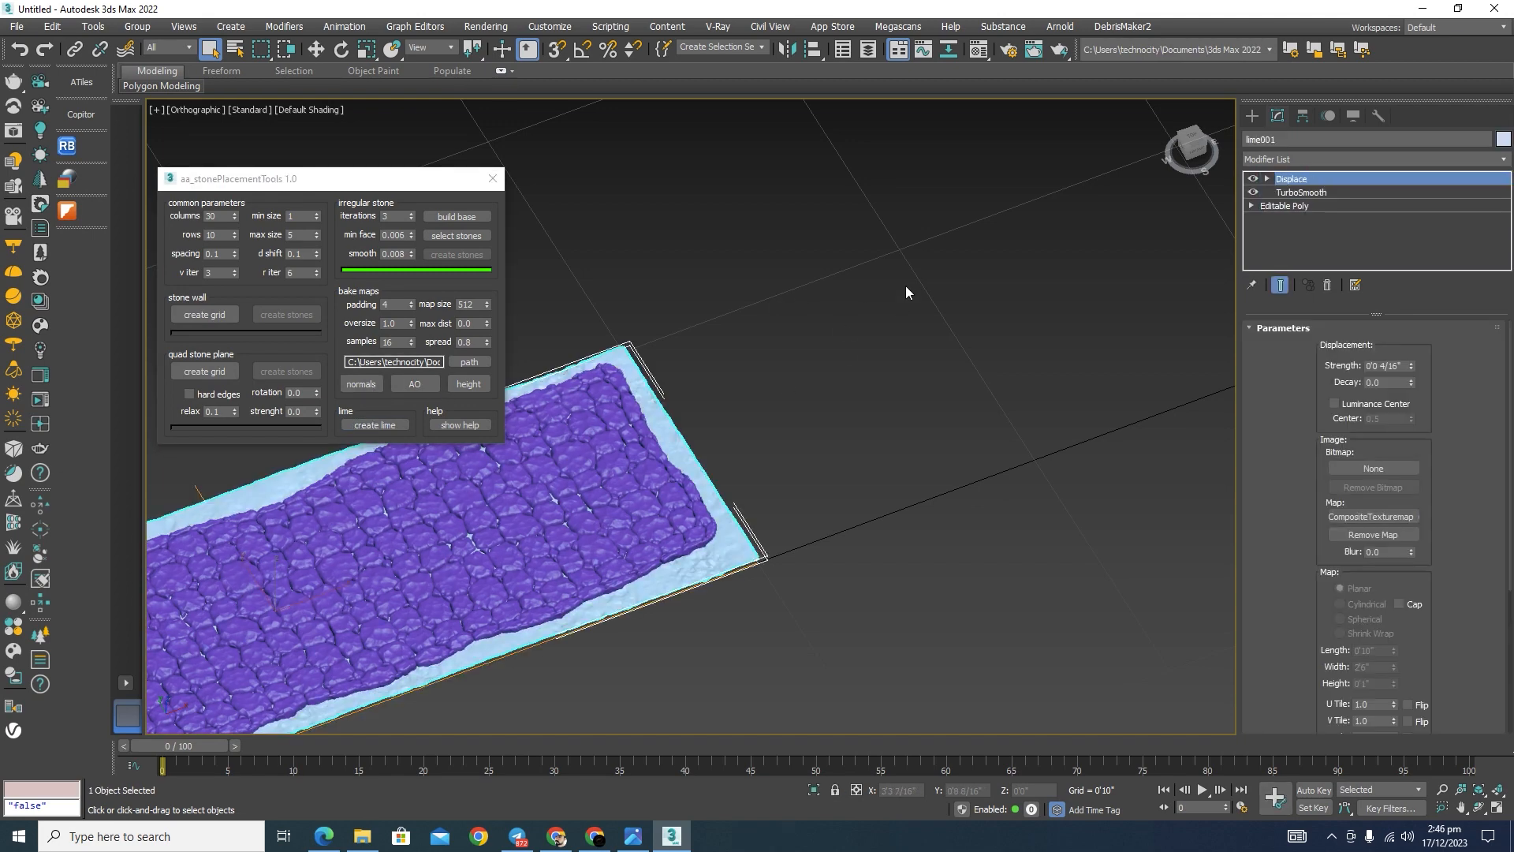
scroll(986, 264, down, 6)
scroll(852, 377, up, 4)
Step: Enable angle snapping, adjust its snap angle, and rotate the lime plane upright
key(e)
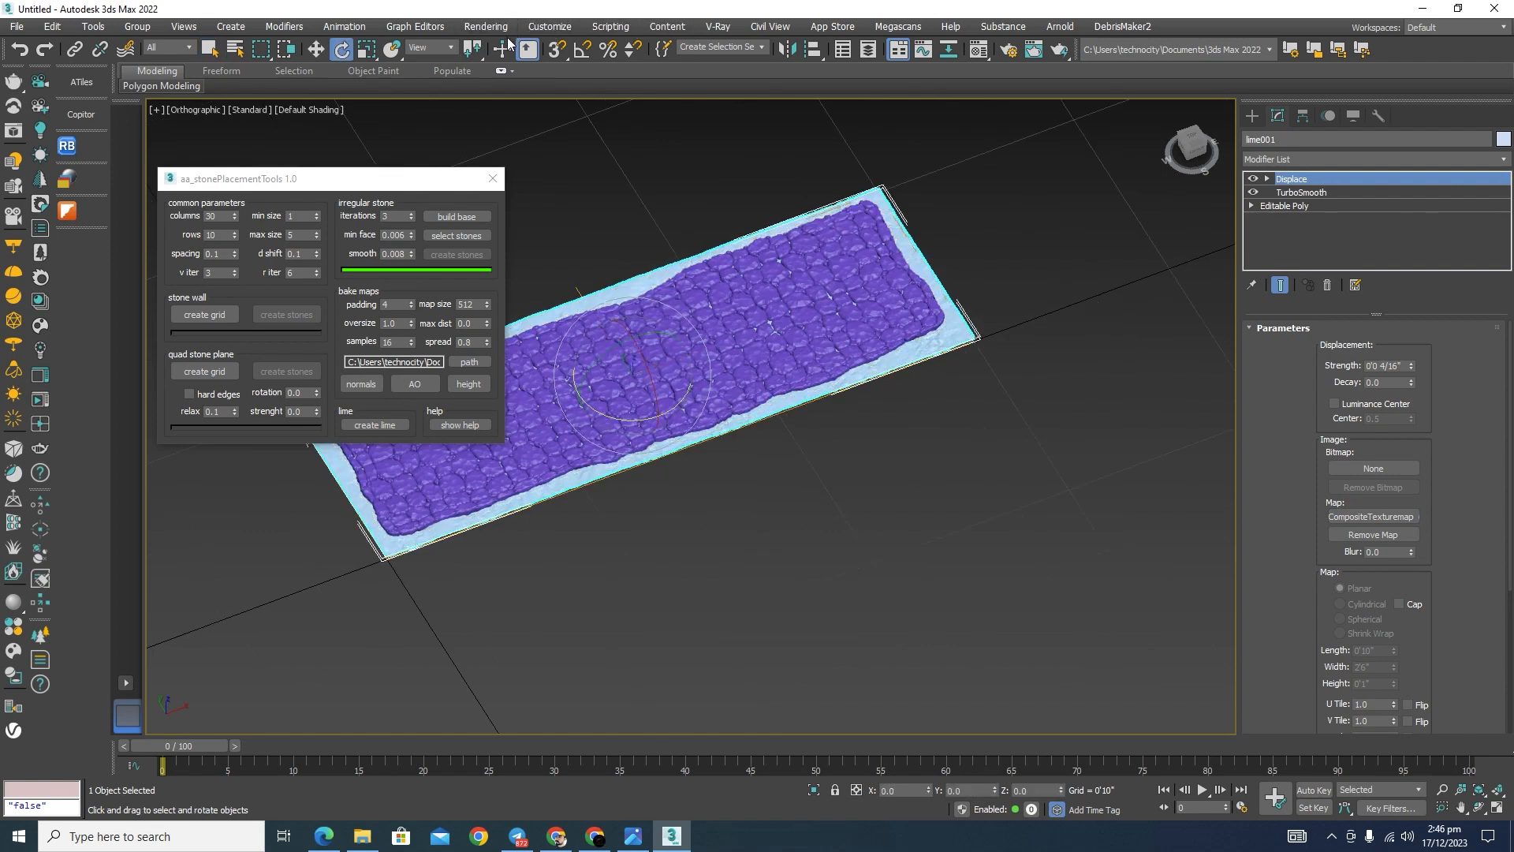
click(583, 49)
right_click(583, 49)
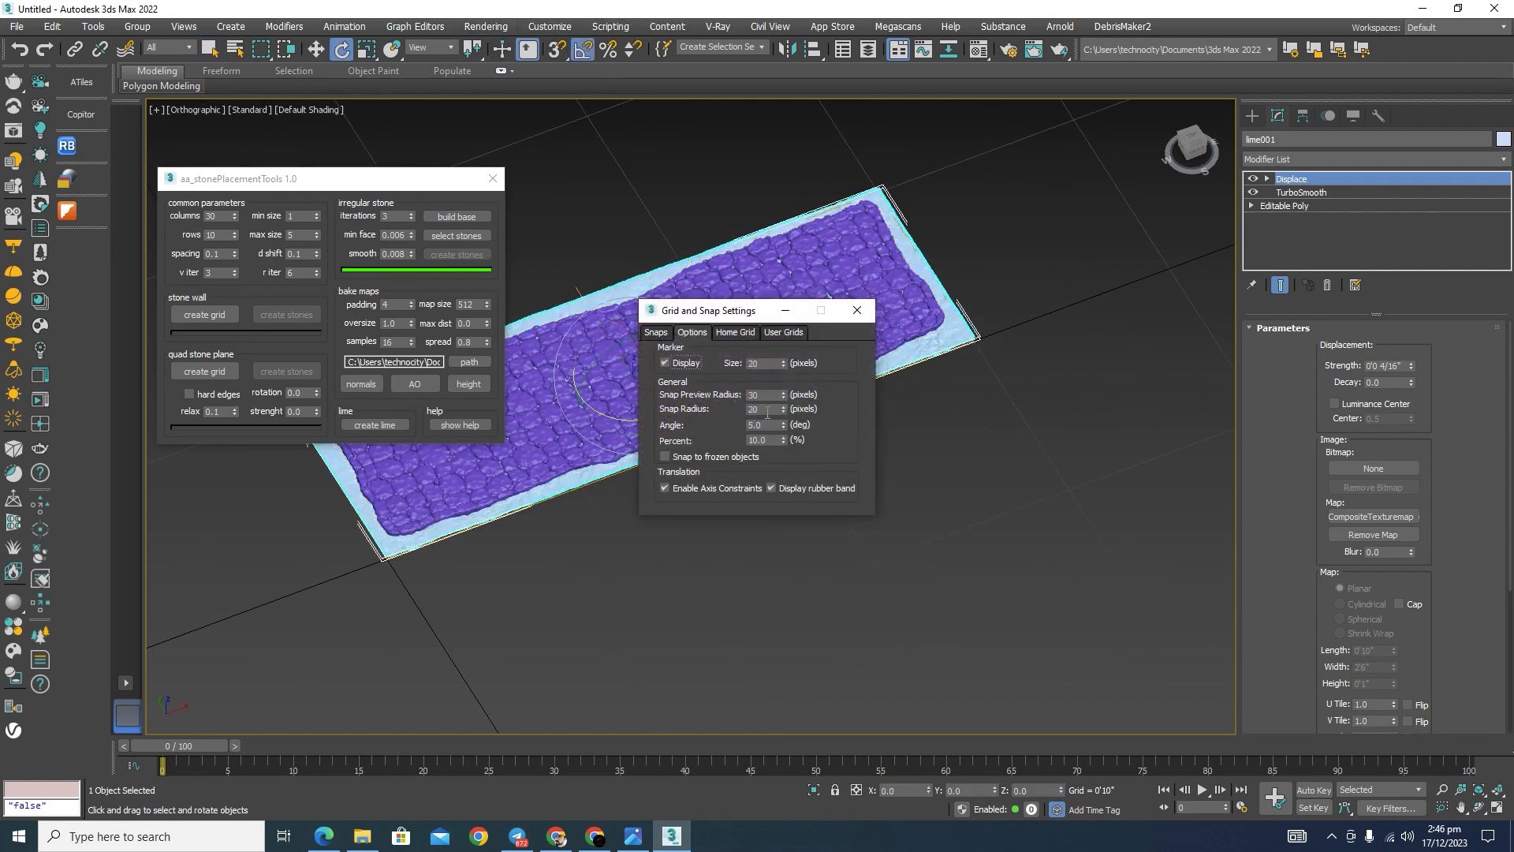
drag(763, 427, 717, 426)
click(857, 310)
drag(636, 339, 946, 383)
Step: Move the upright lime plane beyond the end of the stone strip, to about X 3'9 1/16" and Y 0'7 14/16"
key(w)
scroll(696, 168, up, 4)
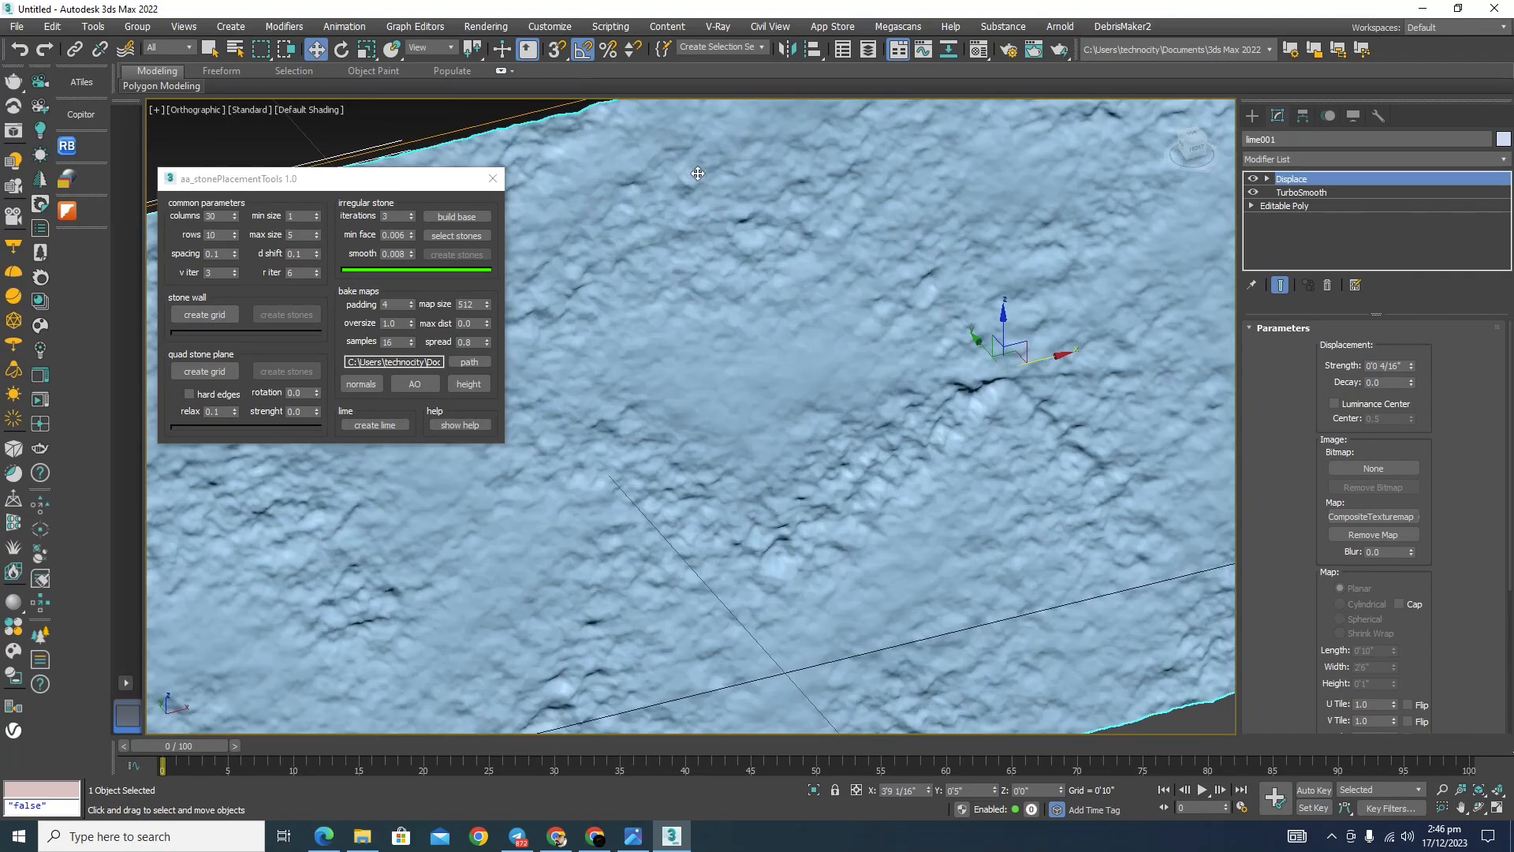
scroll(694, 167, down, 3)
alt+middle_drag(1105, 365, 797, 260)
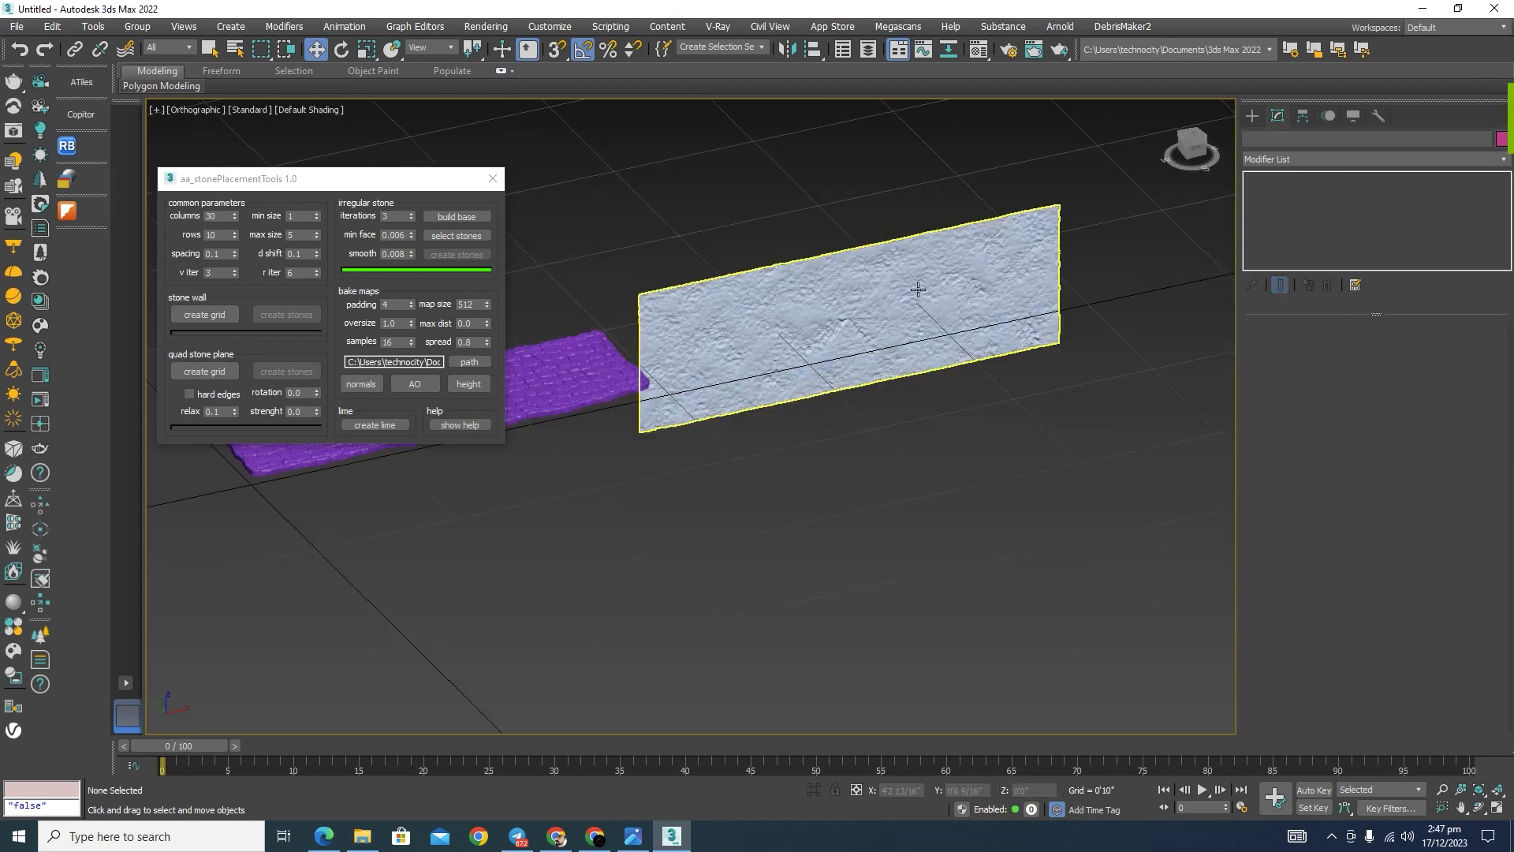
click(917, 291)
alt+middle_drag(910, 403, 940, 430)
scroll(828, 313, up, 4)
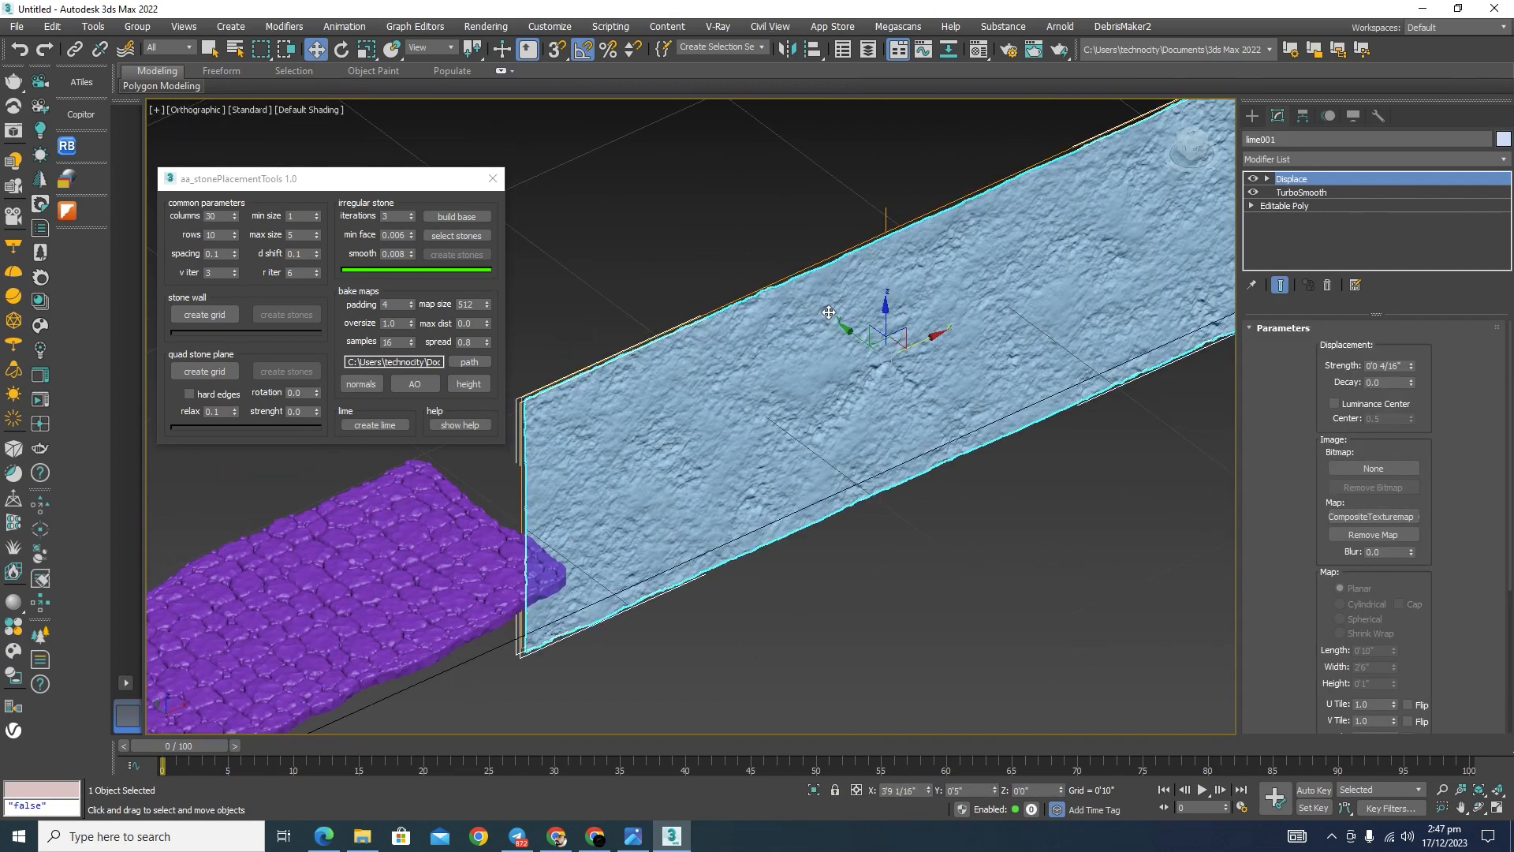
drag(828, 312, 695, 608)
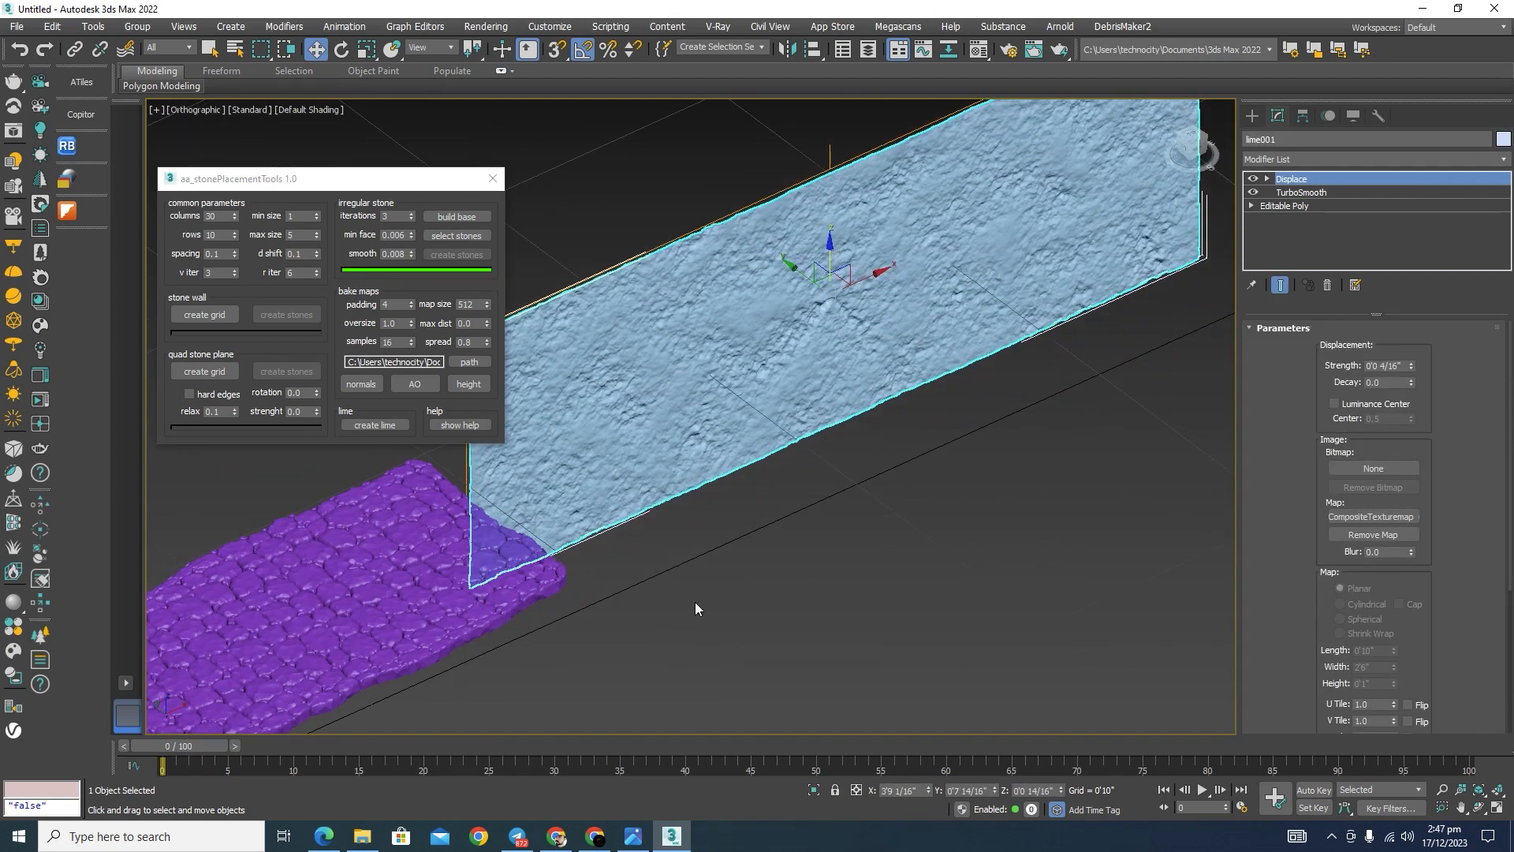
Step: Switch to the photo viewer, examine the garden rock and stepping stone references, and return to 3ds Max
click(633, 836)
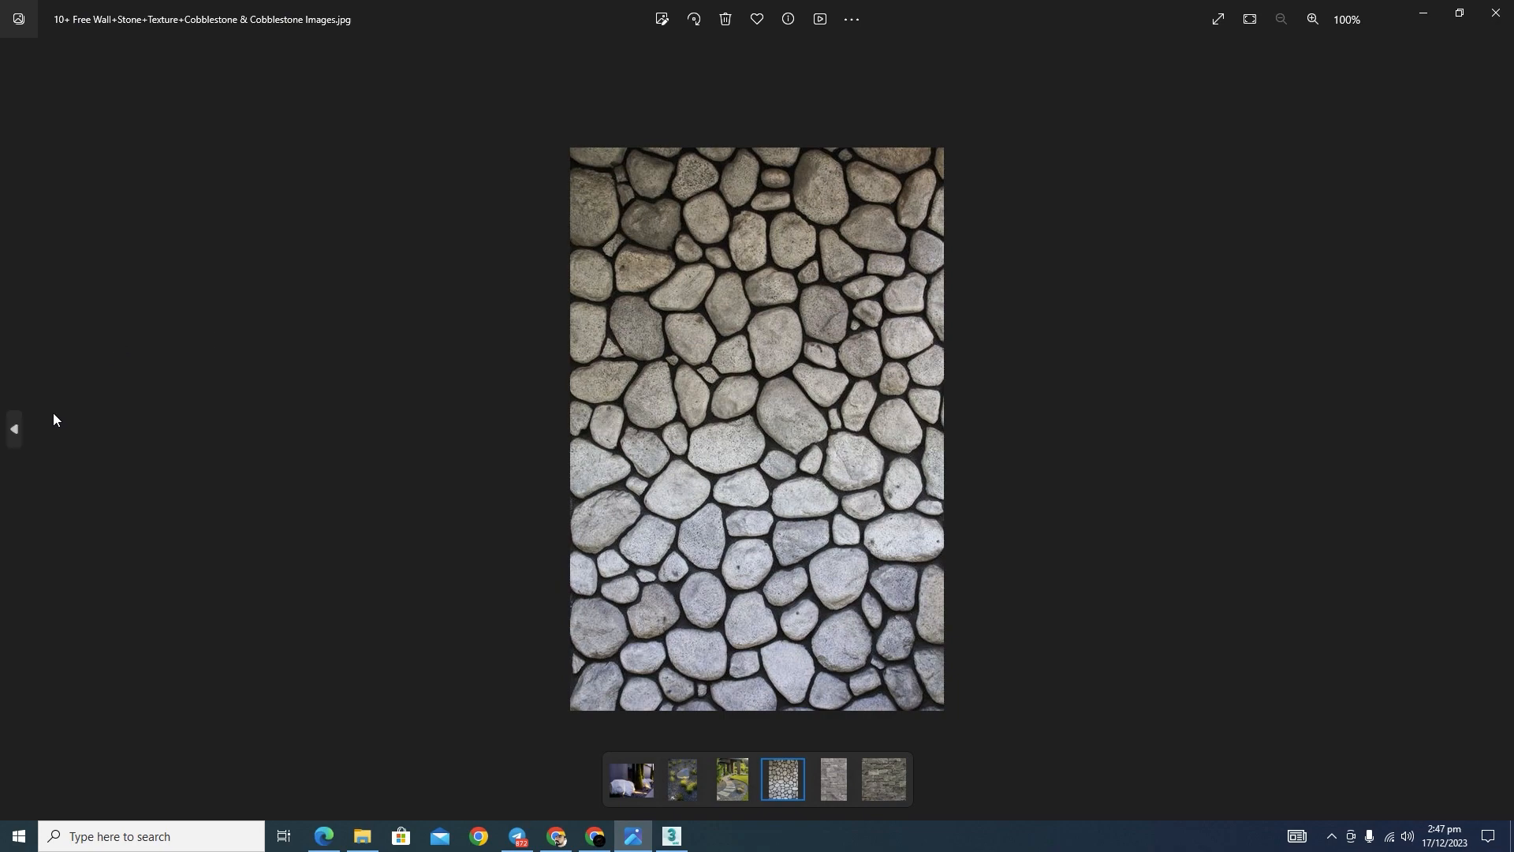
click(15, 432)
click(15, 432)
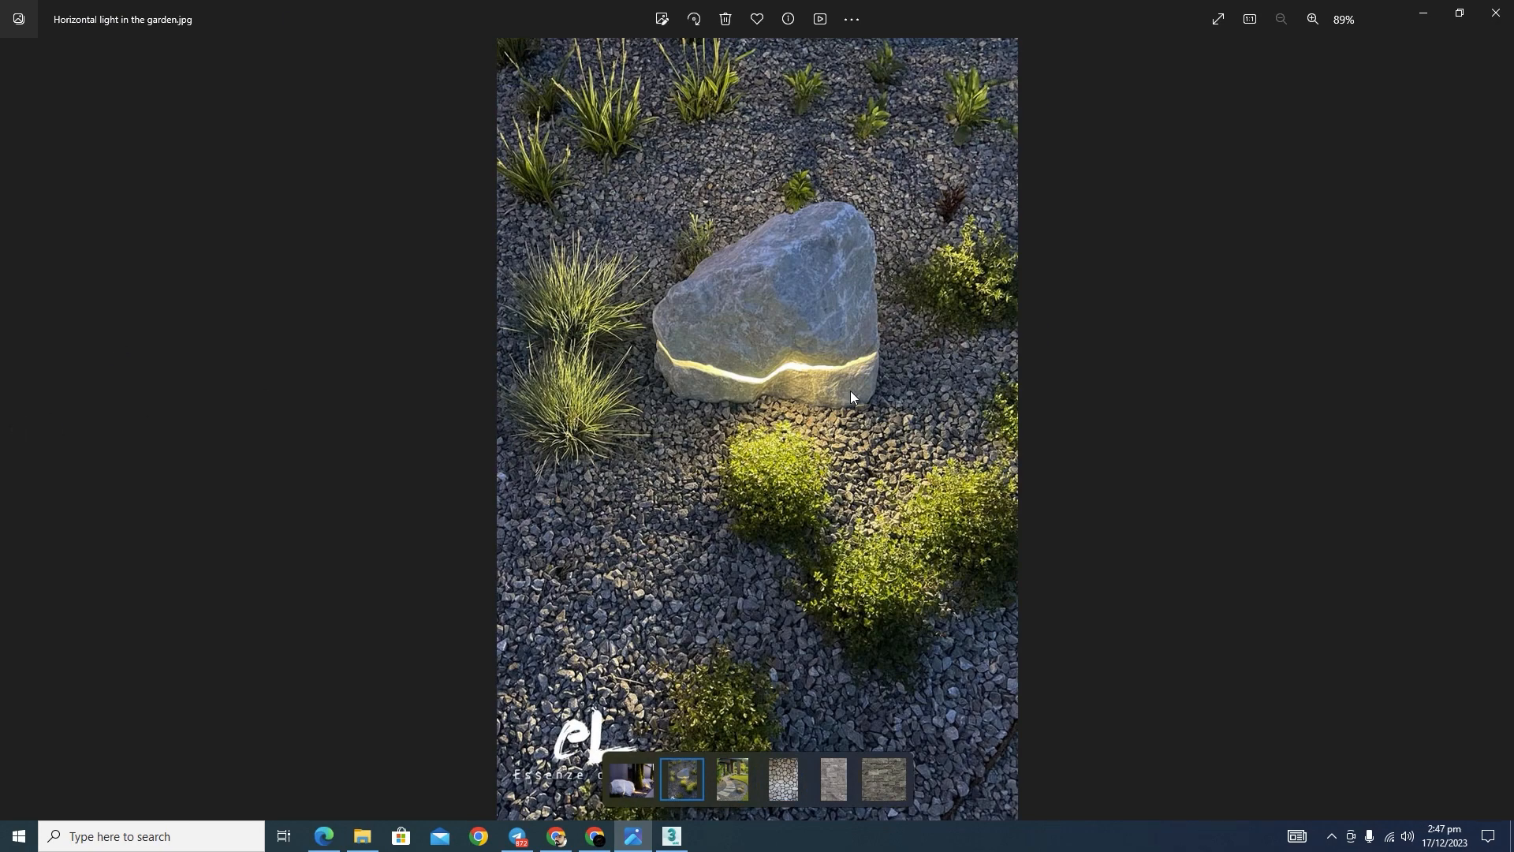
click(1499, 432)
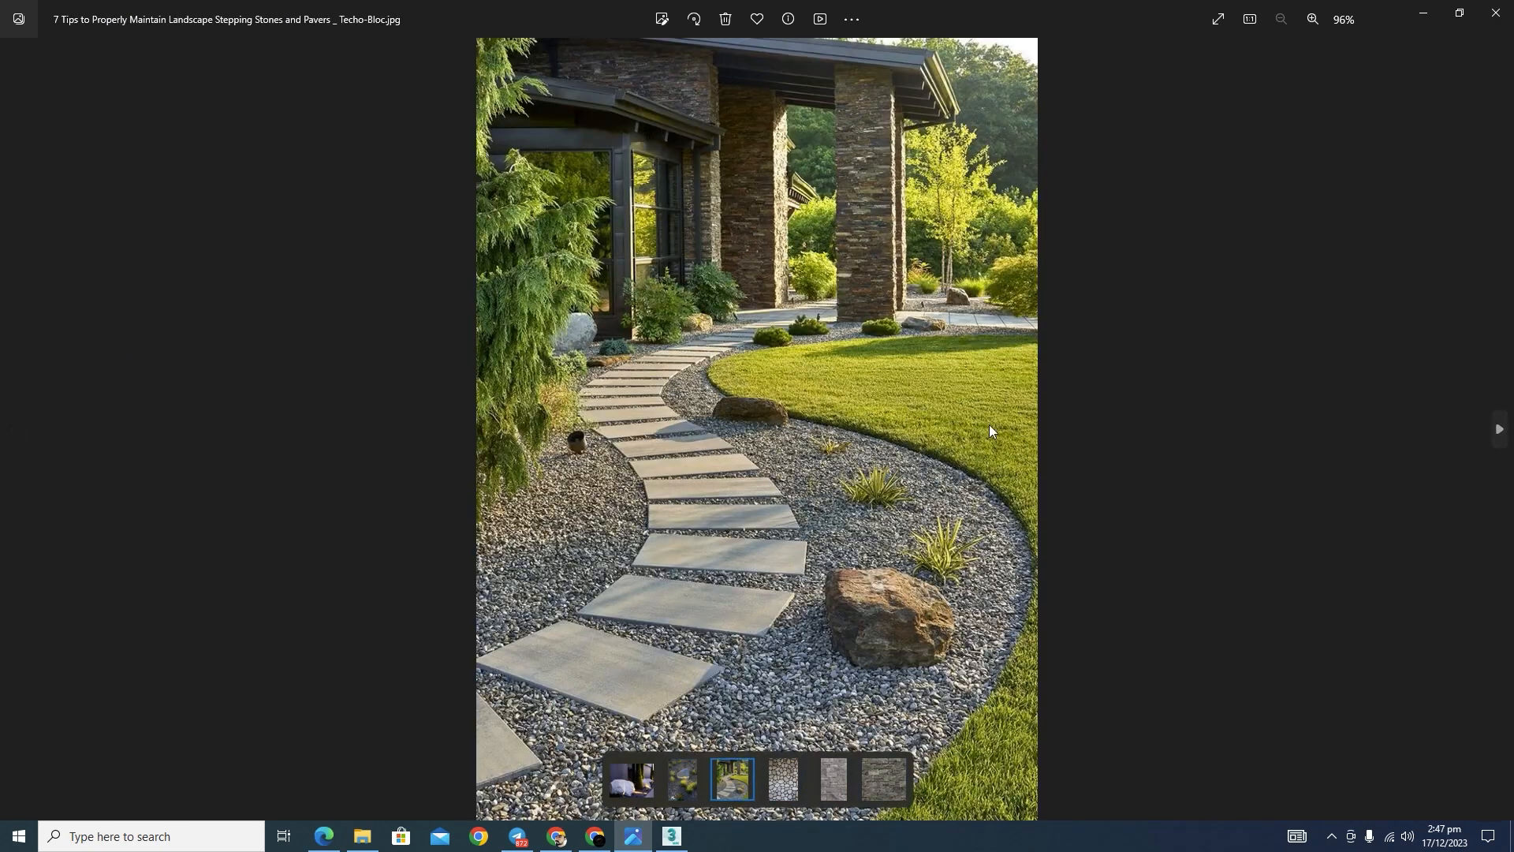
click(1424, 13)
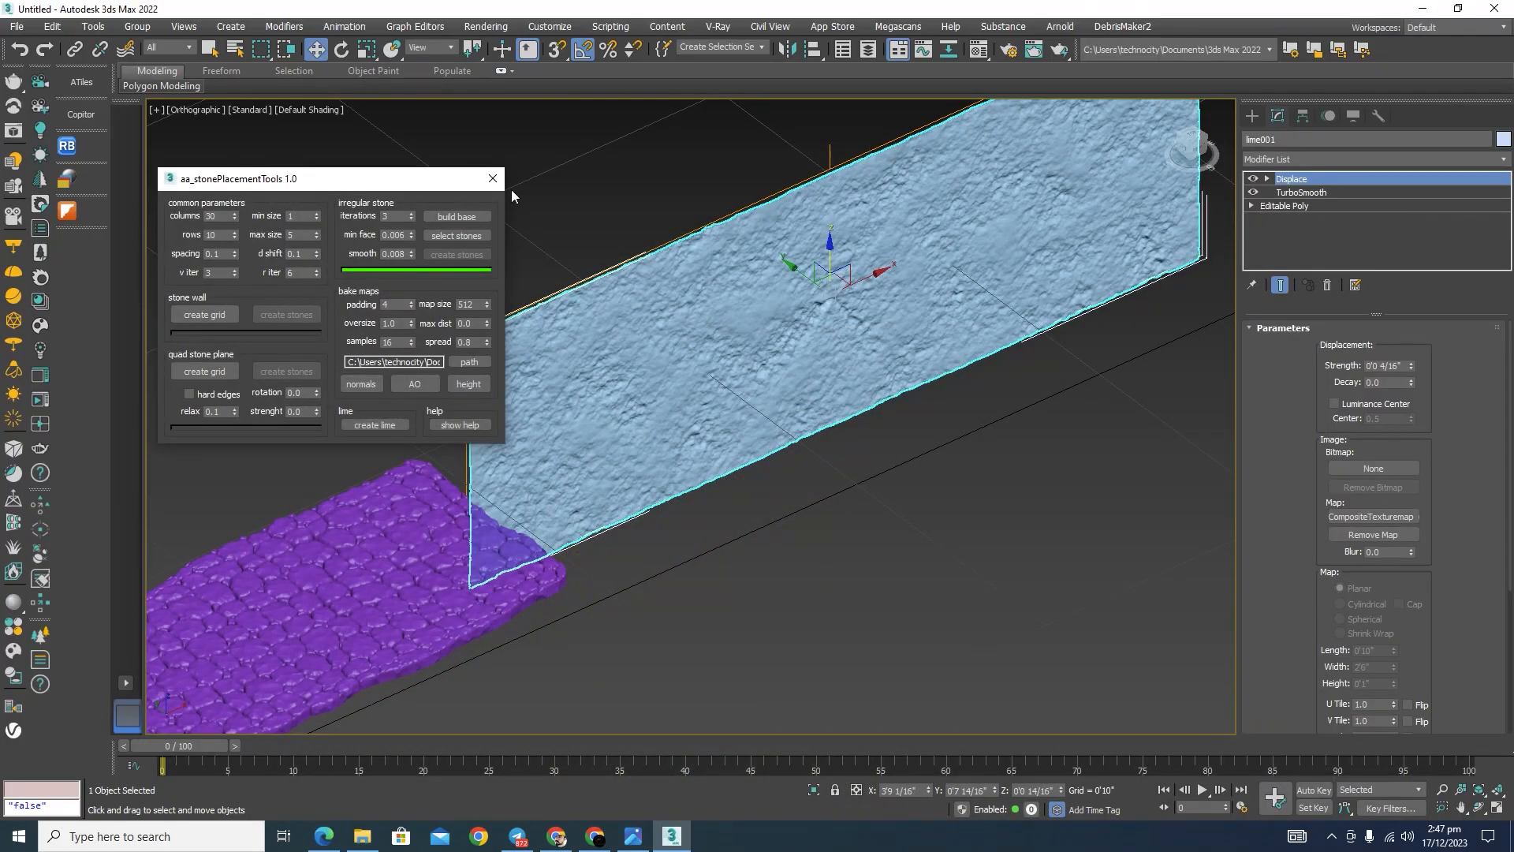
Step: Close the stone placement tools, run the RockGenerator v2 script, and move its window clear of the models
click(494, 182)
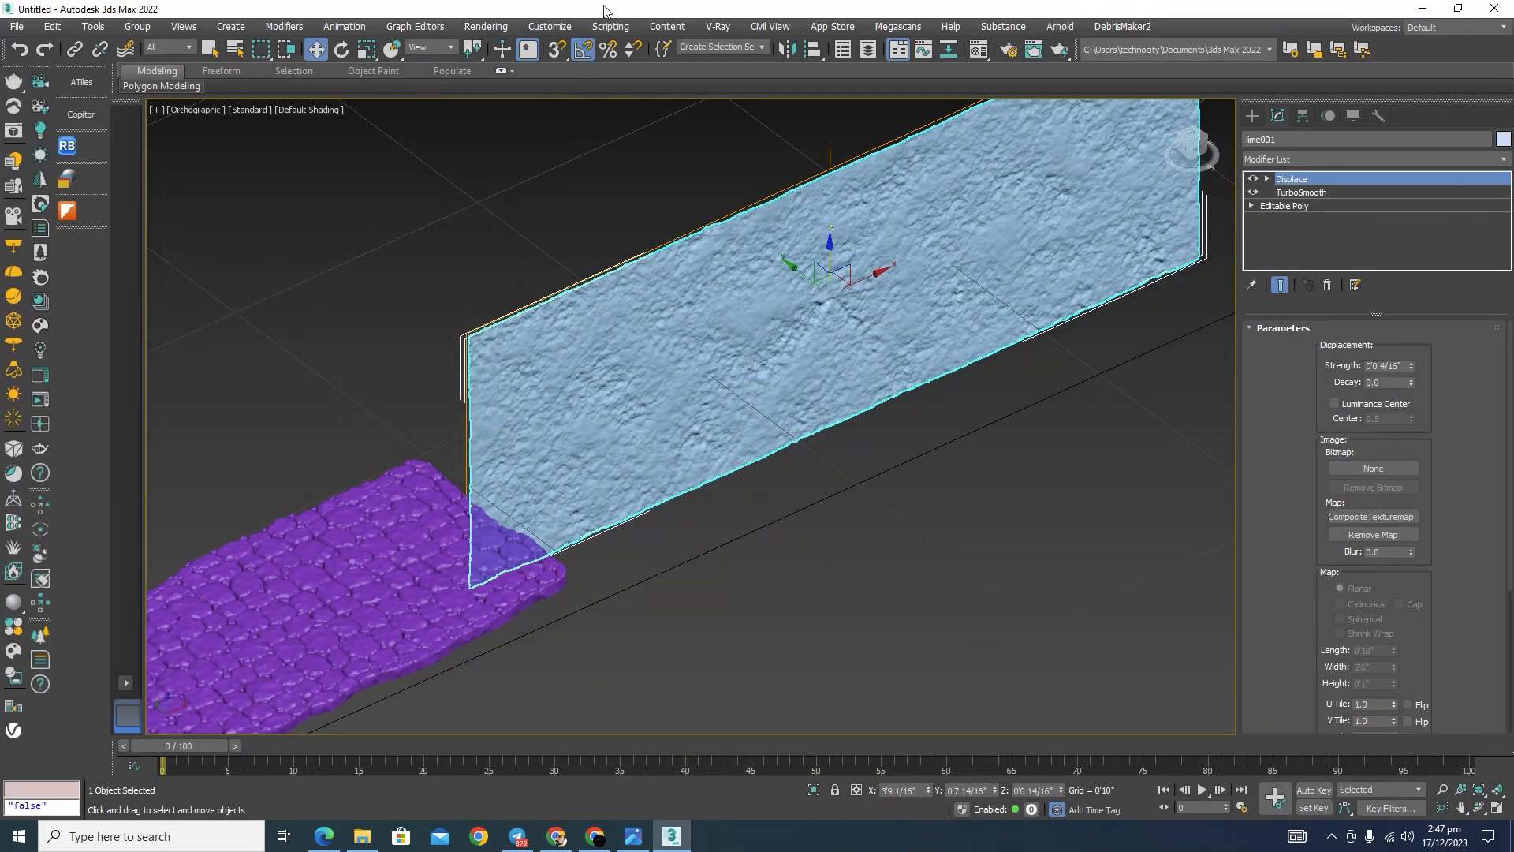
click(612, 28)
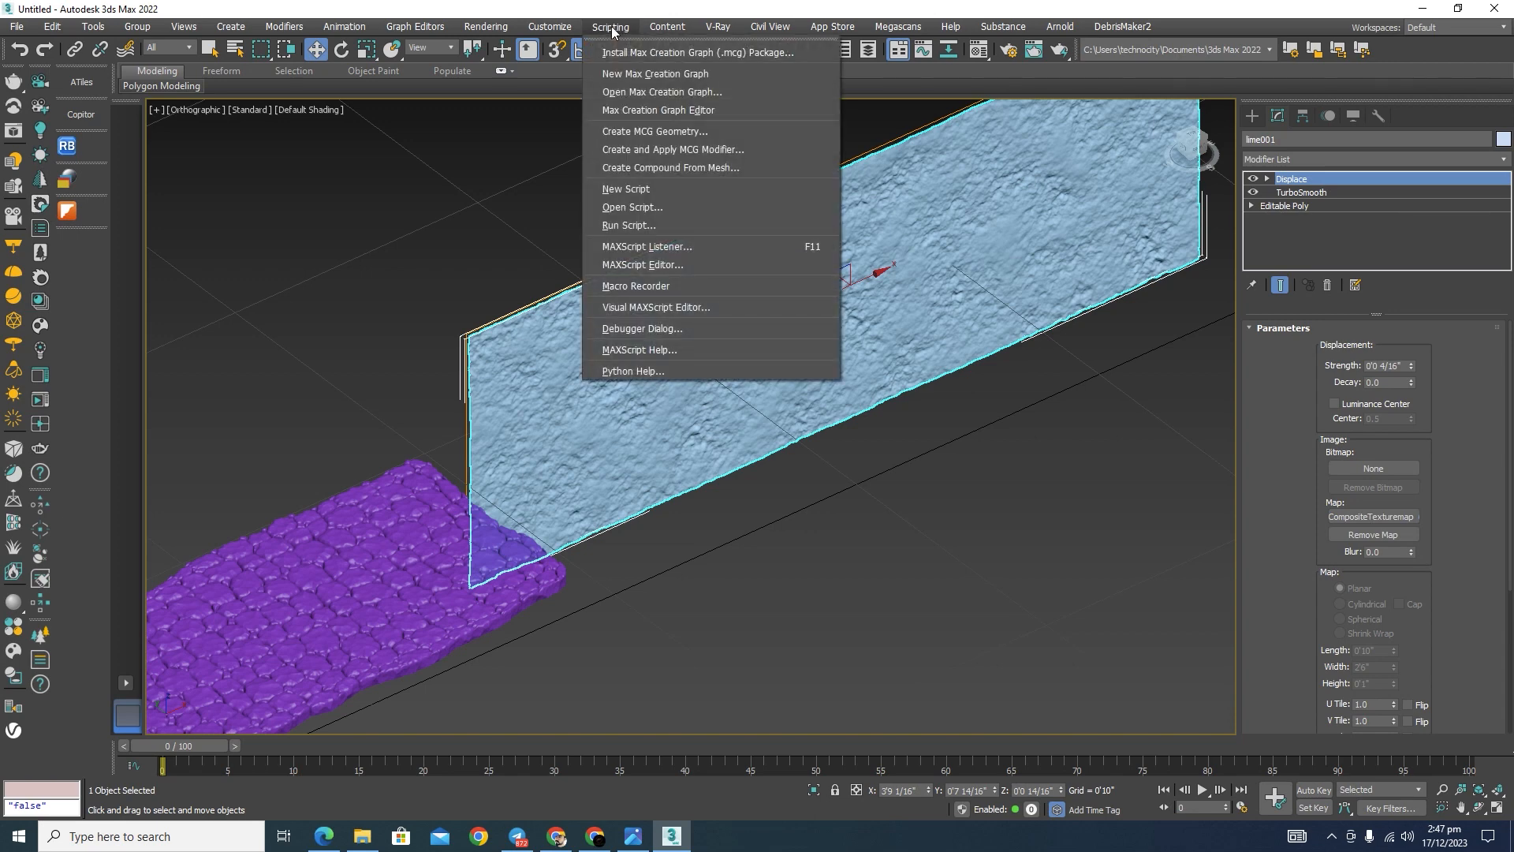
click(647, 220)
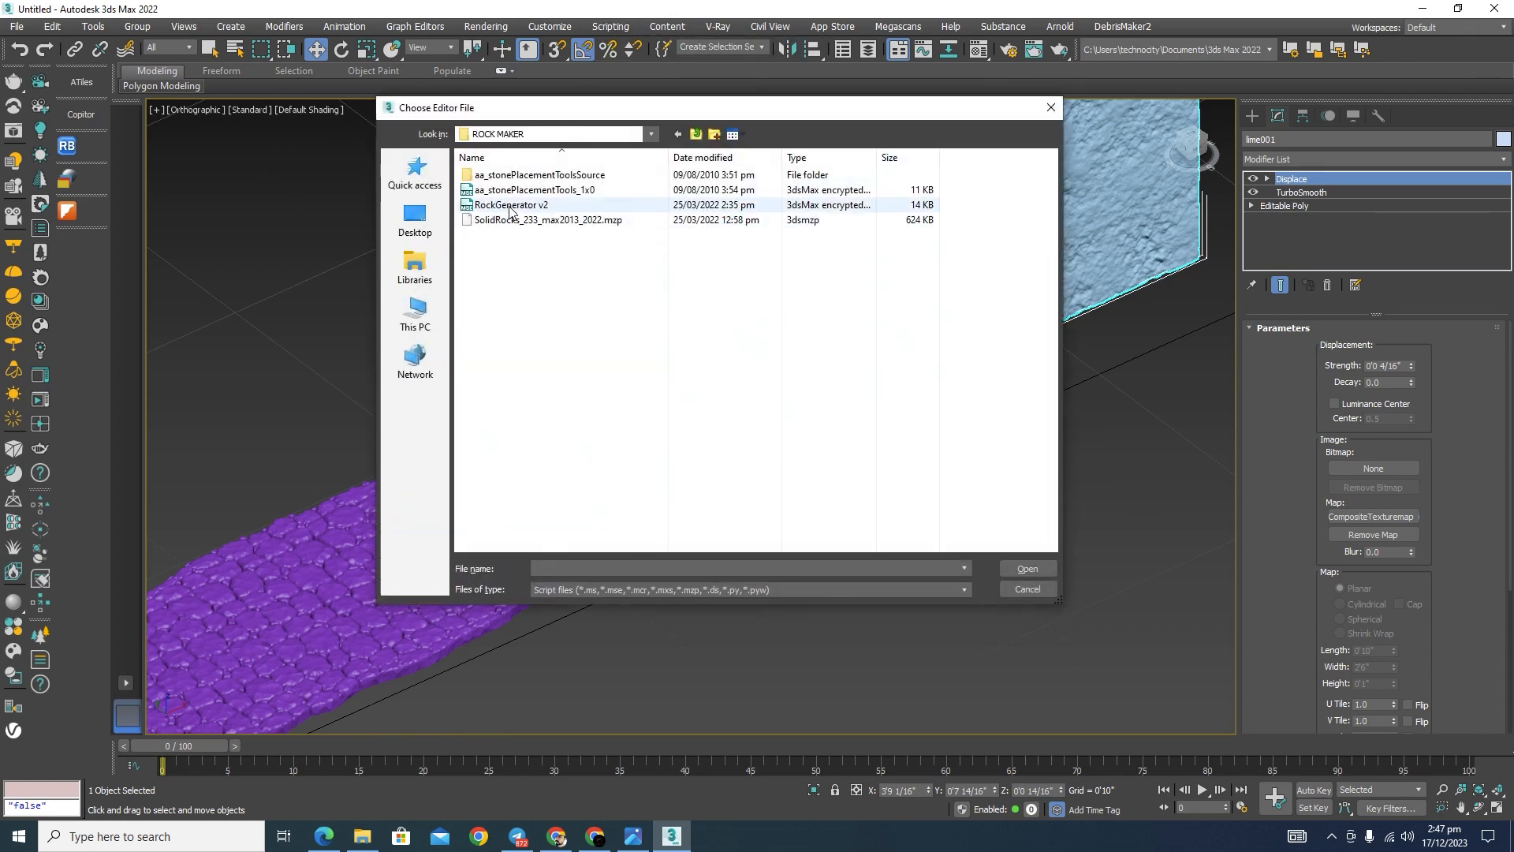
click(510, 206)
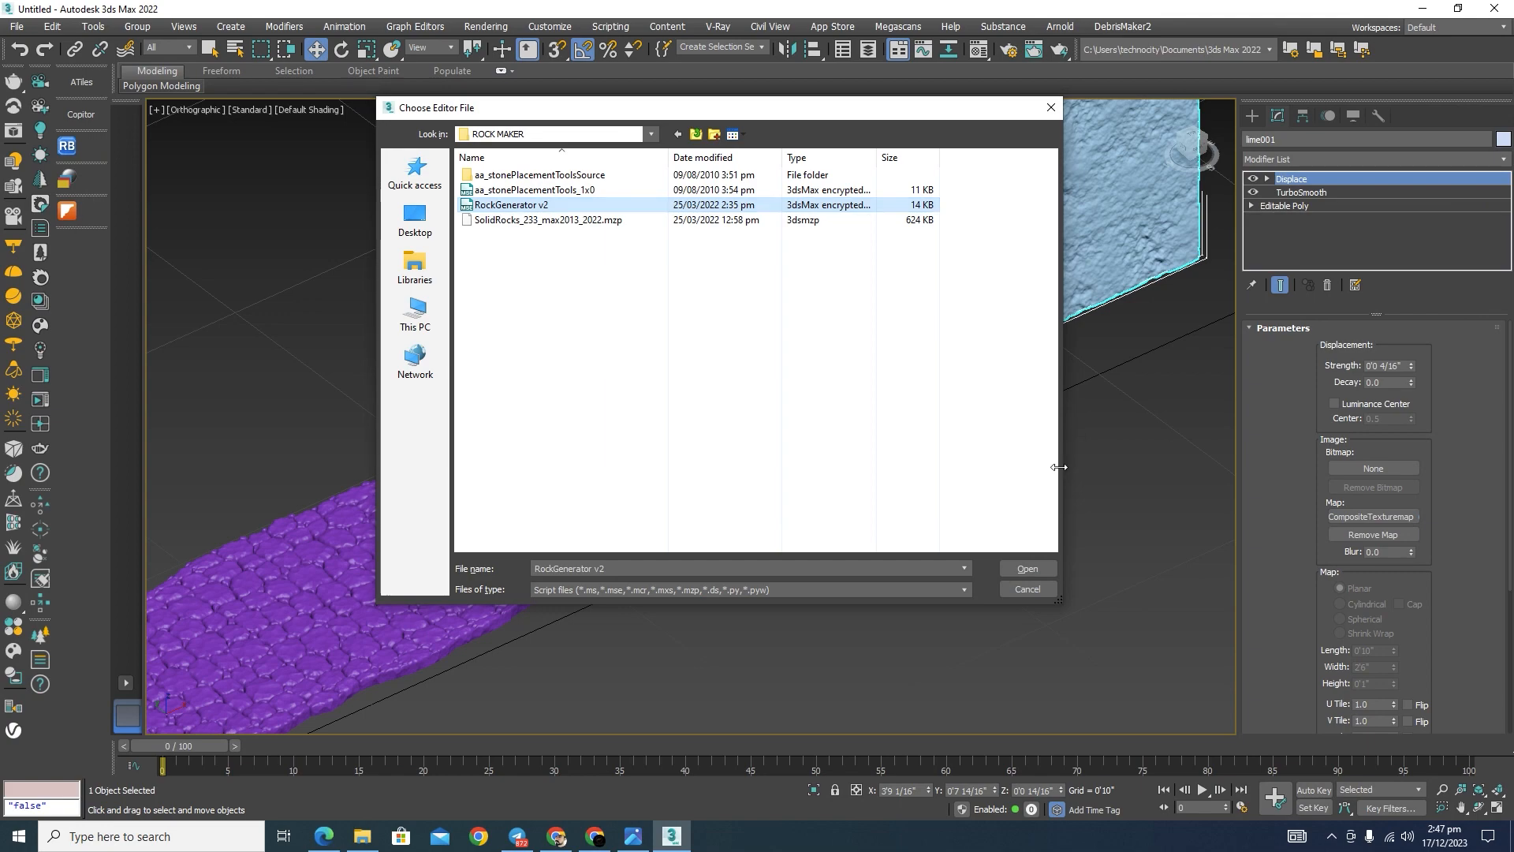
click(1033, 571)
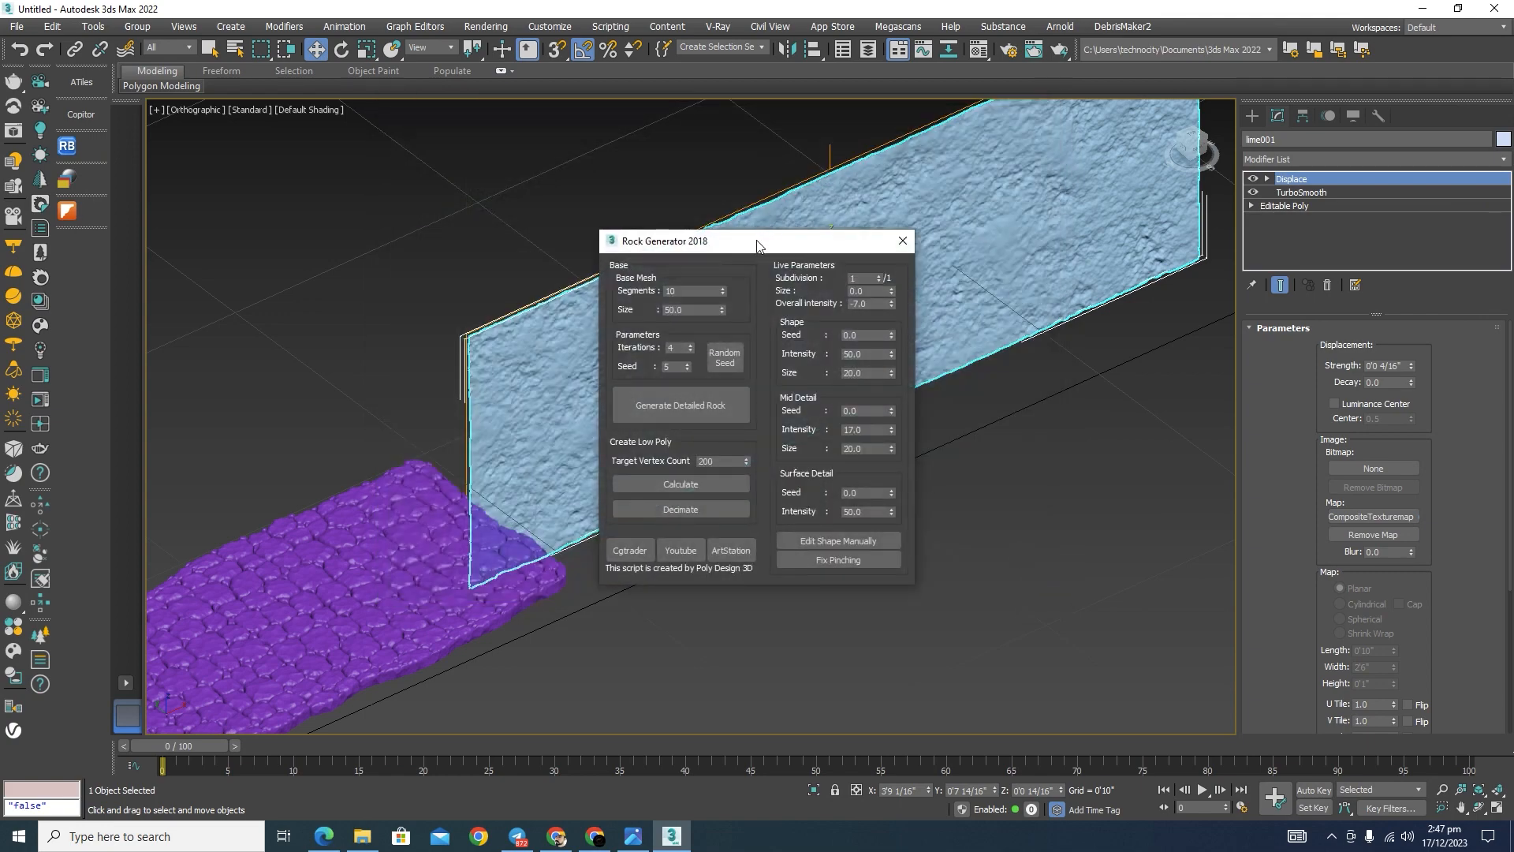
drag(761, 235, 290, 210)
Step: Clear the selection, generate a trial detailed rock with 10 segments and size 50, and delete it
scroll(868, 331, down, 5)
scroll(925, 358, up, 3)
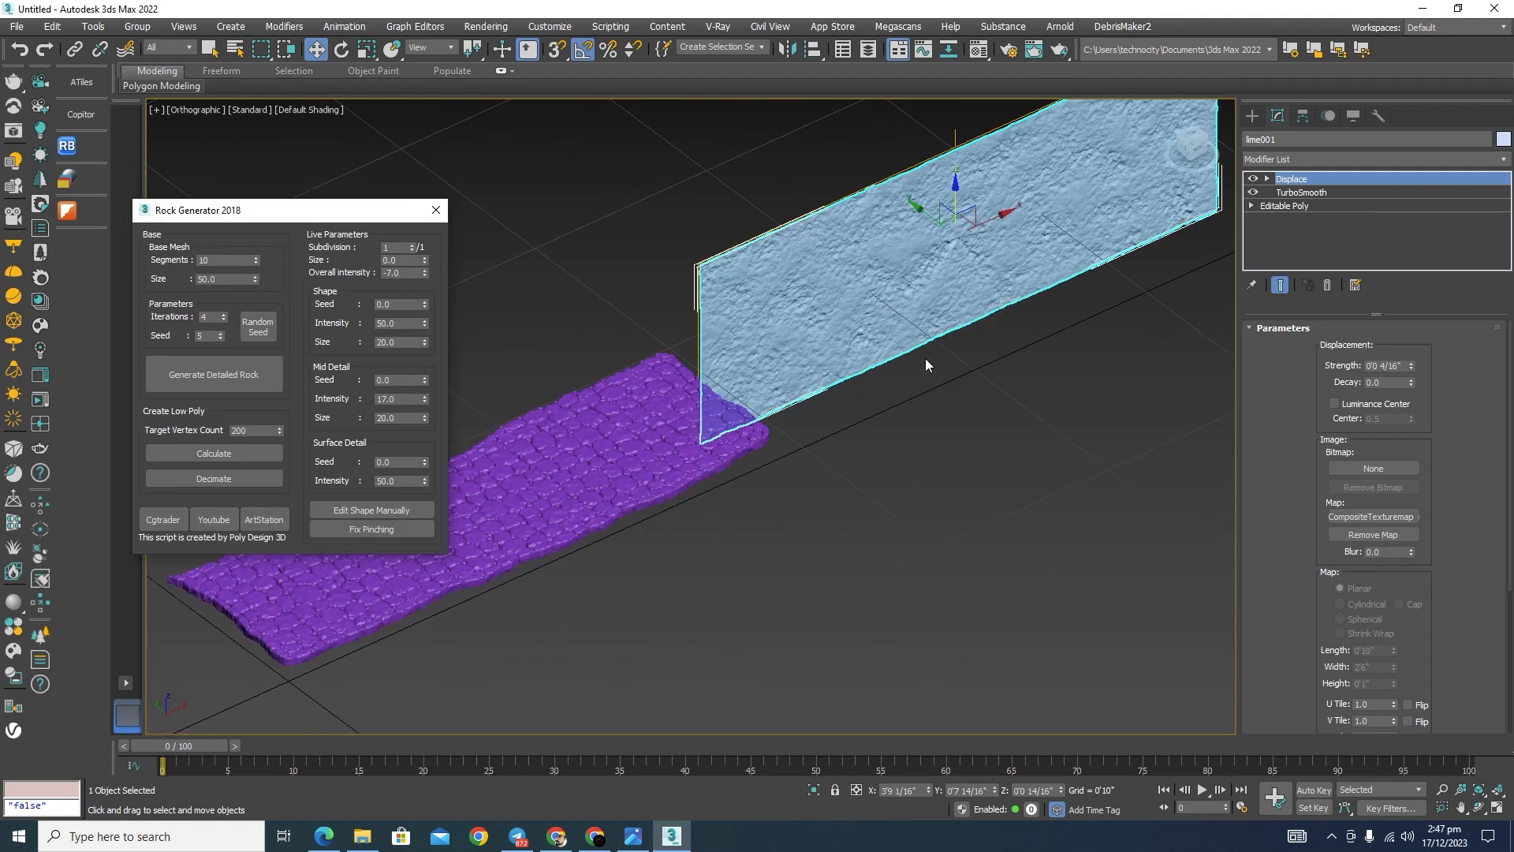
scroll(943, 475, down, 3)
click(956, 456)
middle_drag(932, 407, 891, 339)
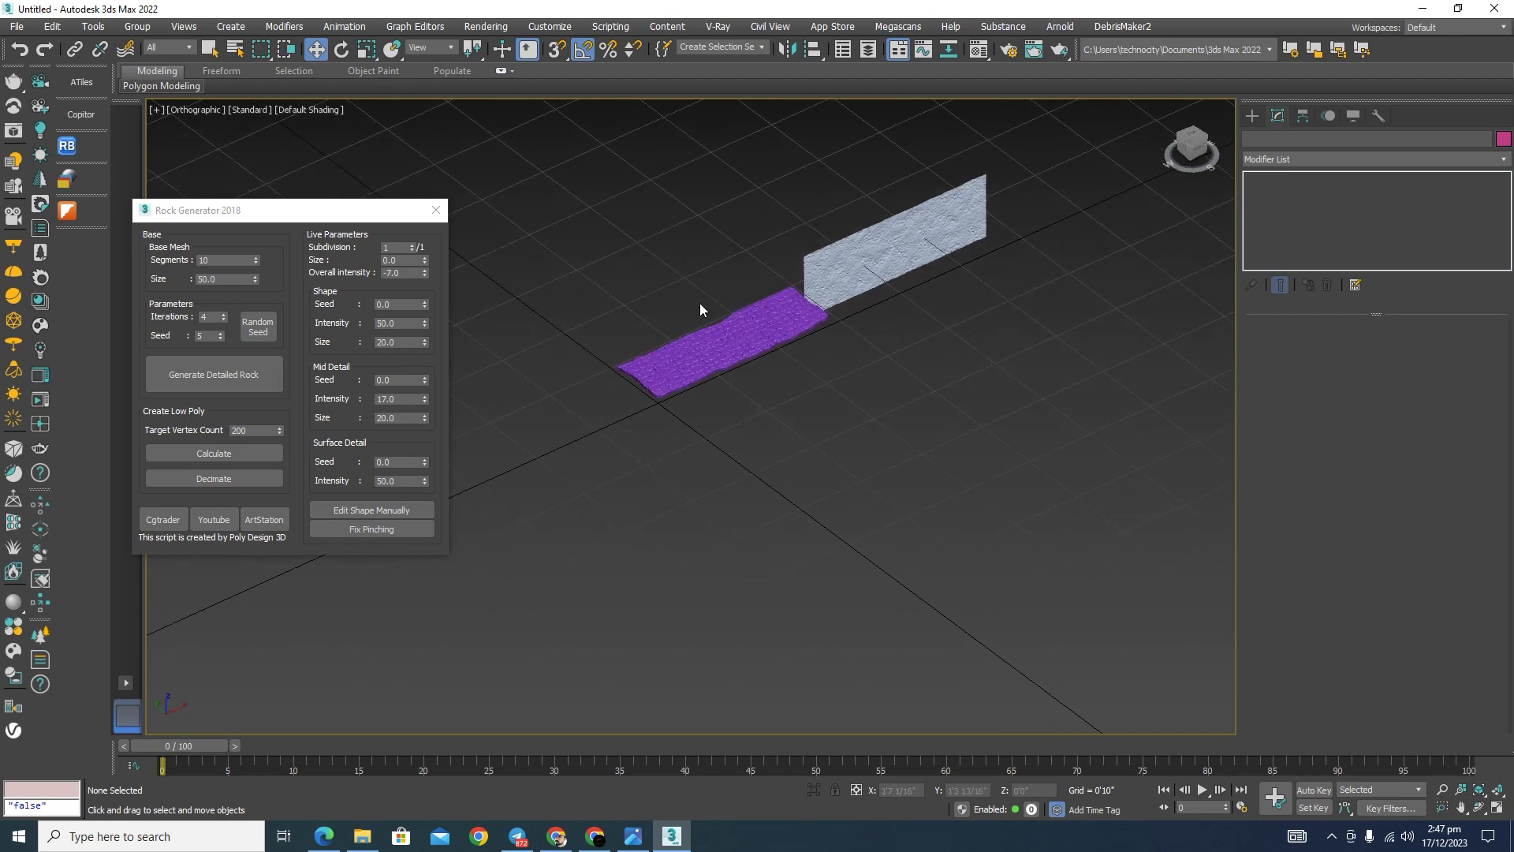
scroll(704, 332, up, 3)
scroll(653, 345, down, 2)
middle_drag(1051, 366, 1018, 343)
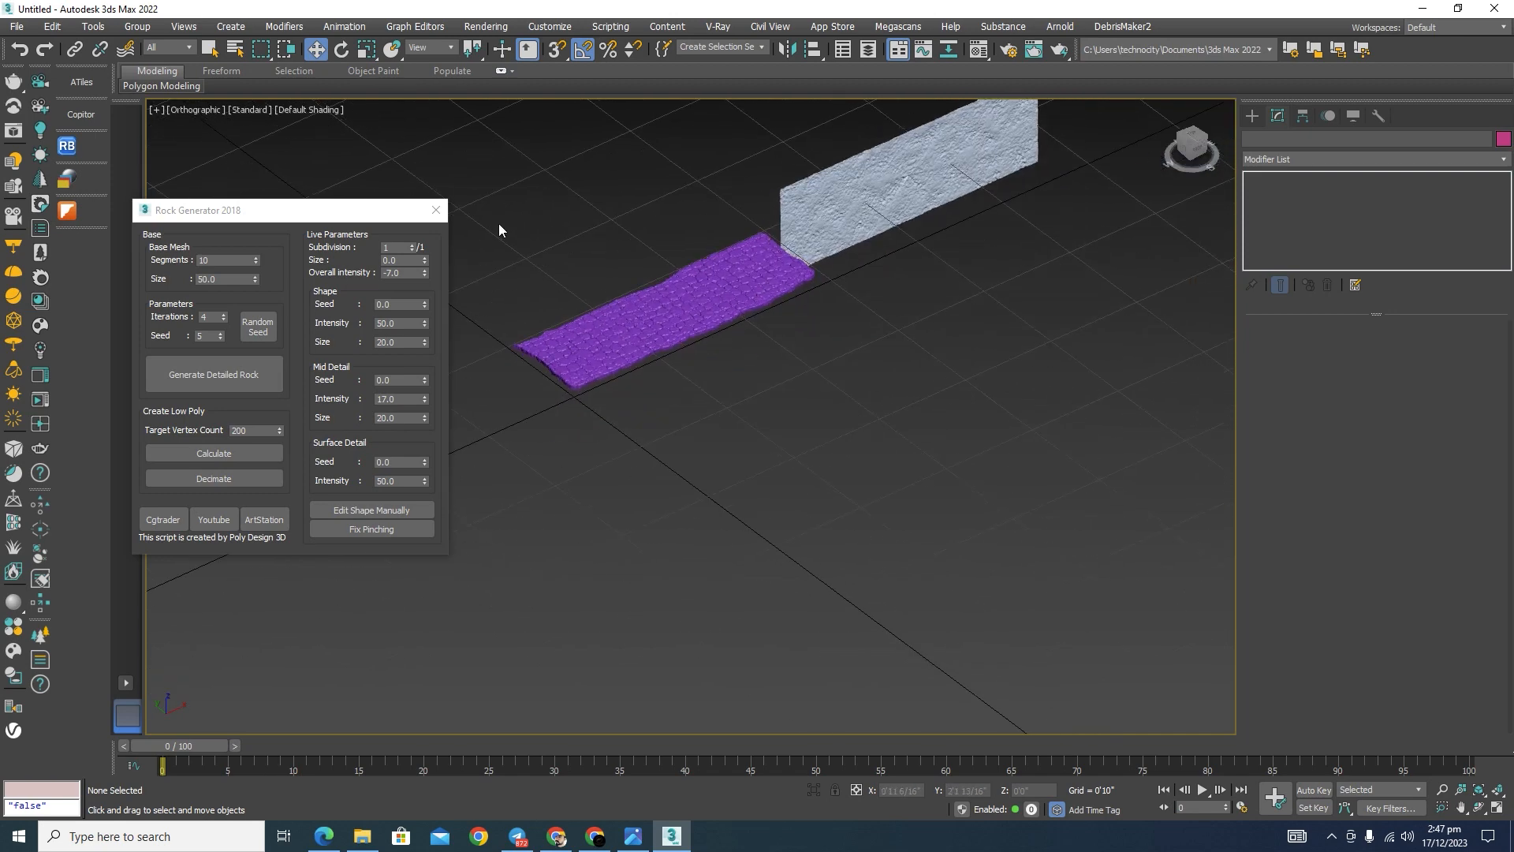
click(214, 375)
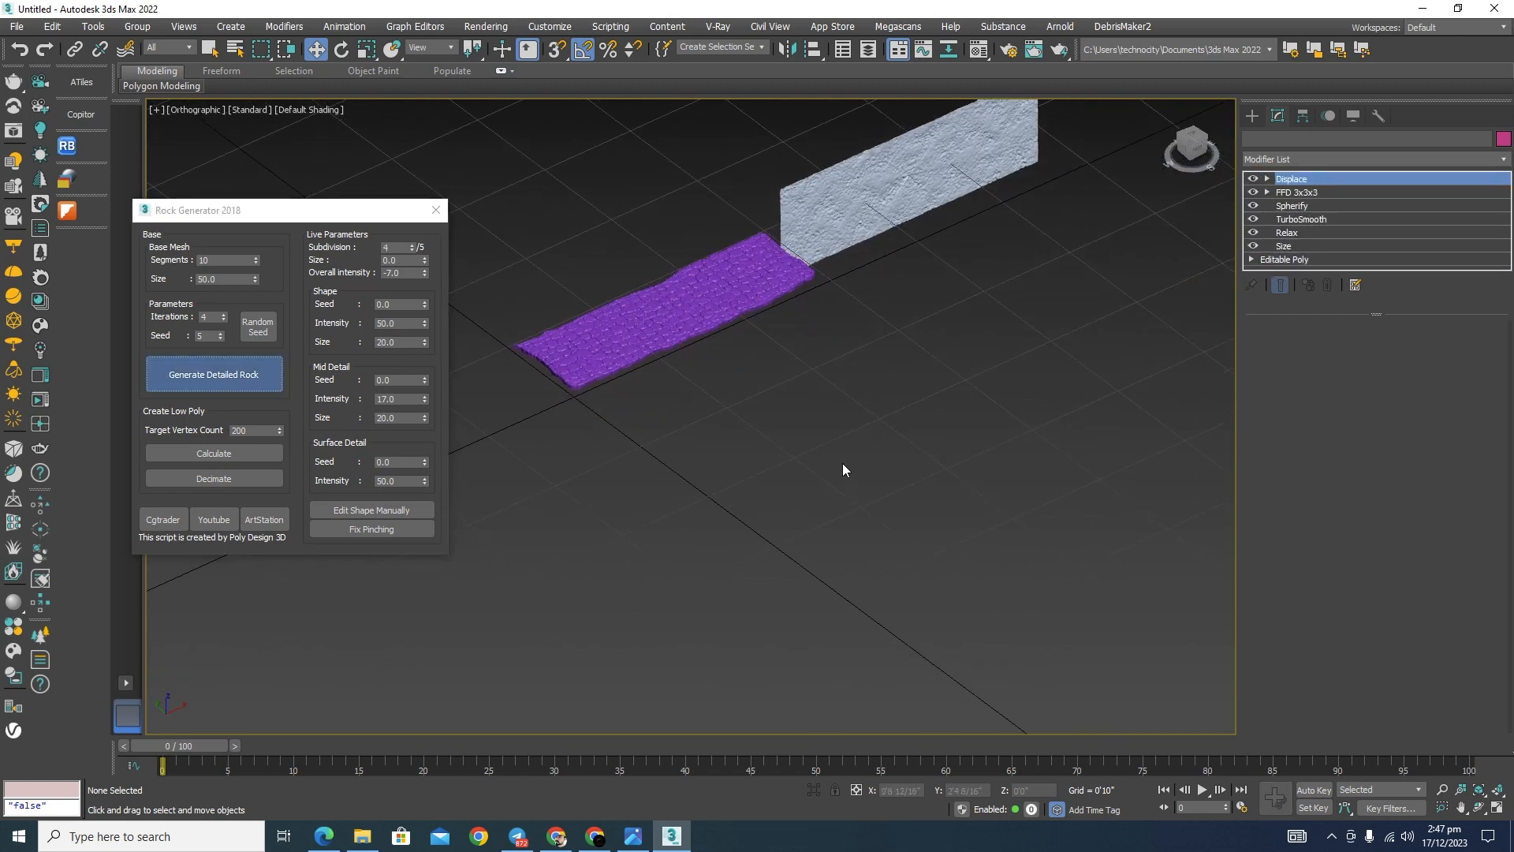
scroll(850, 405, down, 4)
scroll(724, 397, up, 5)
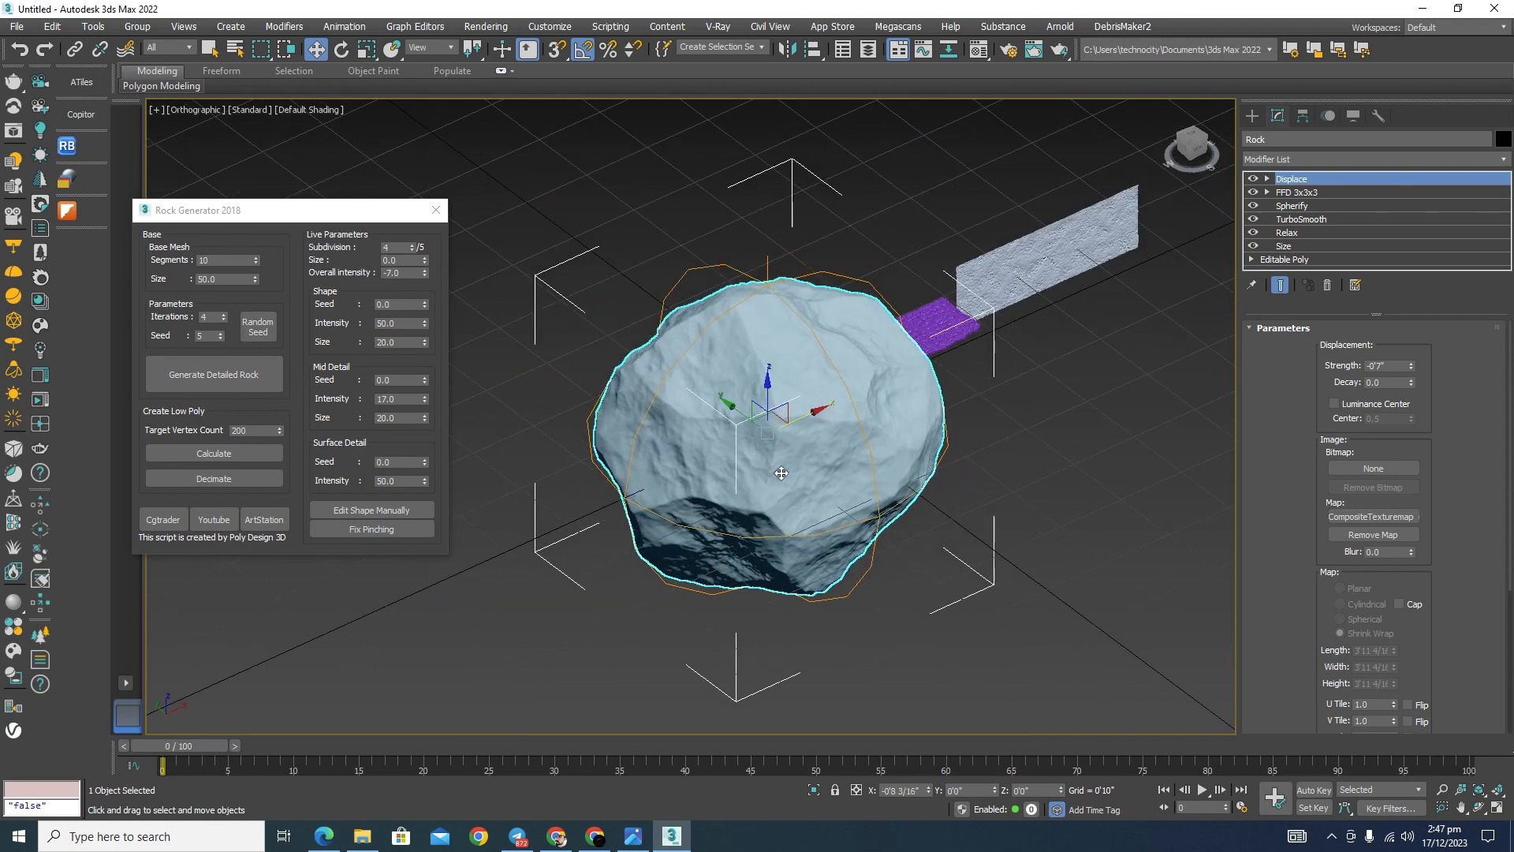
key(Delete)
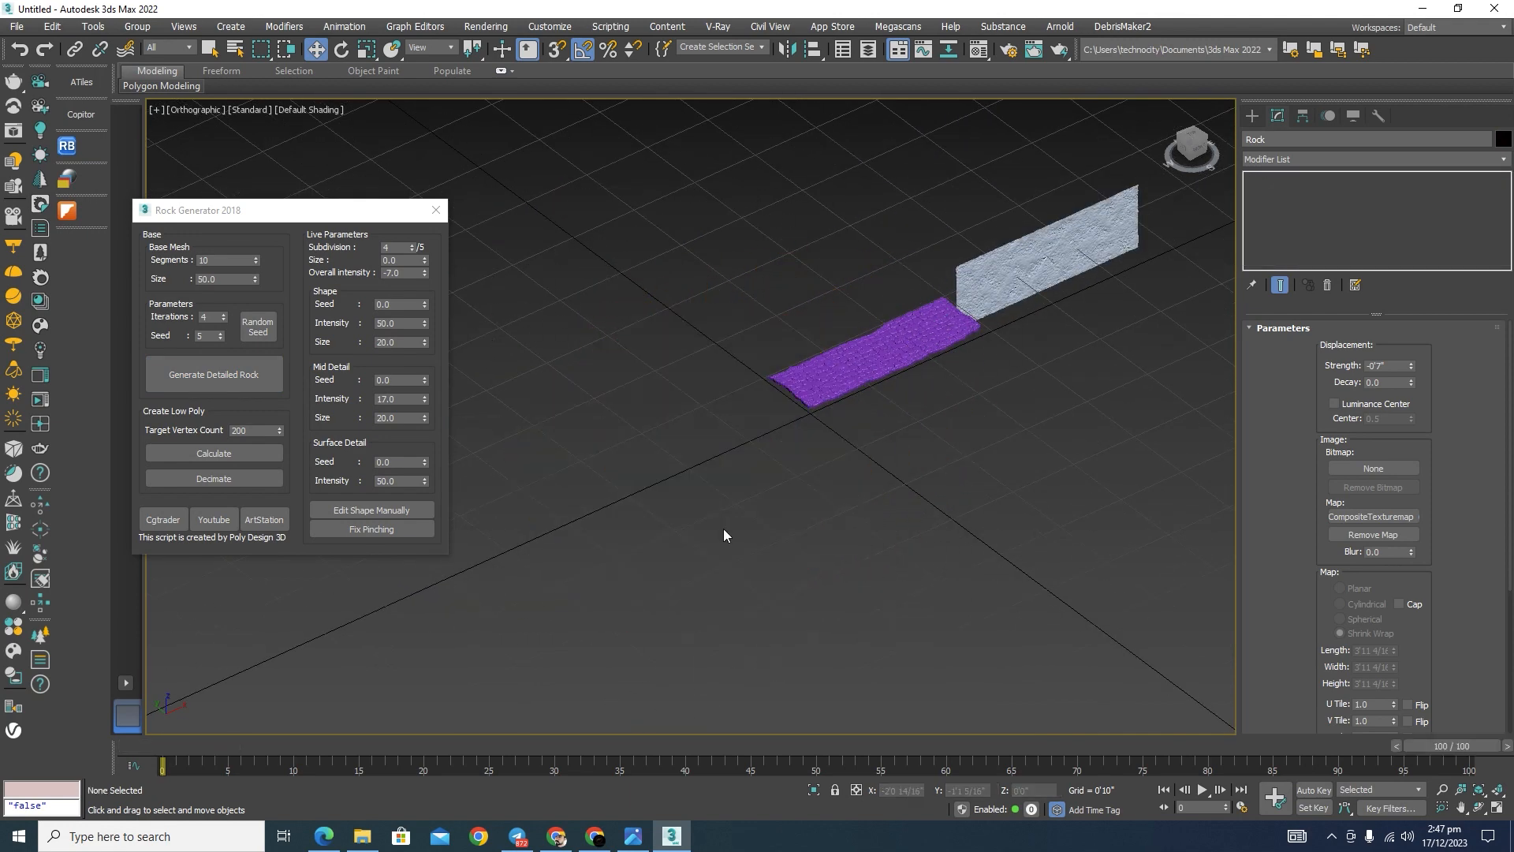
key(End)
Step: Set the base mesh to size 20 and 5 segments, generate a detailed rock, and inspect its shape
drag(217, 282, 159, 284)
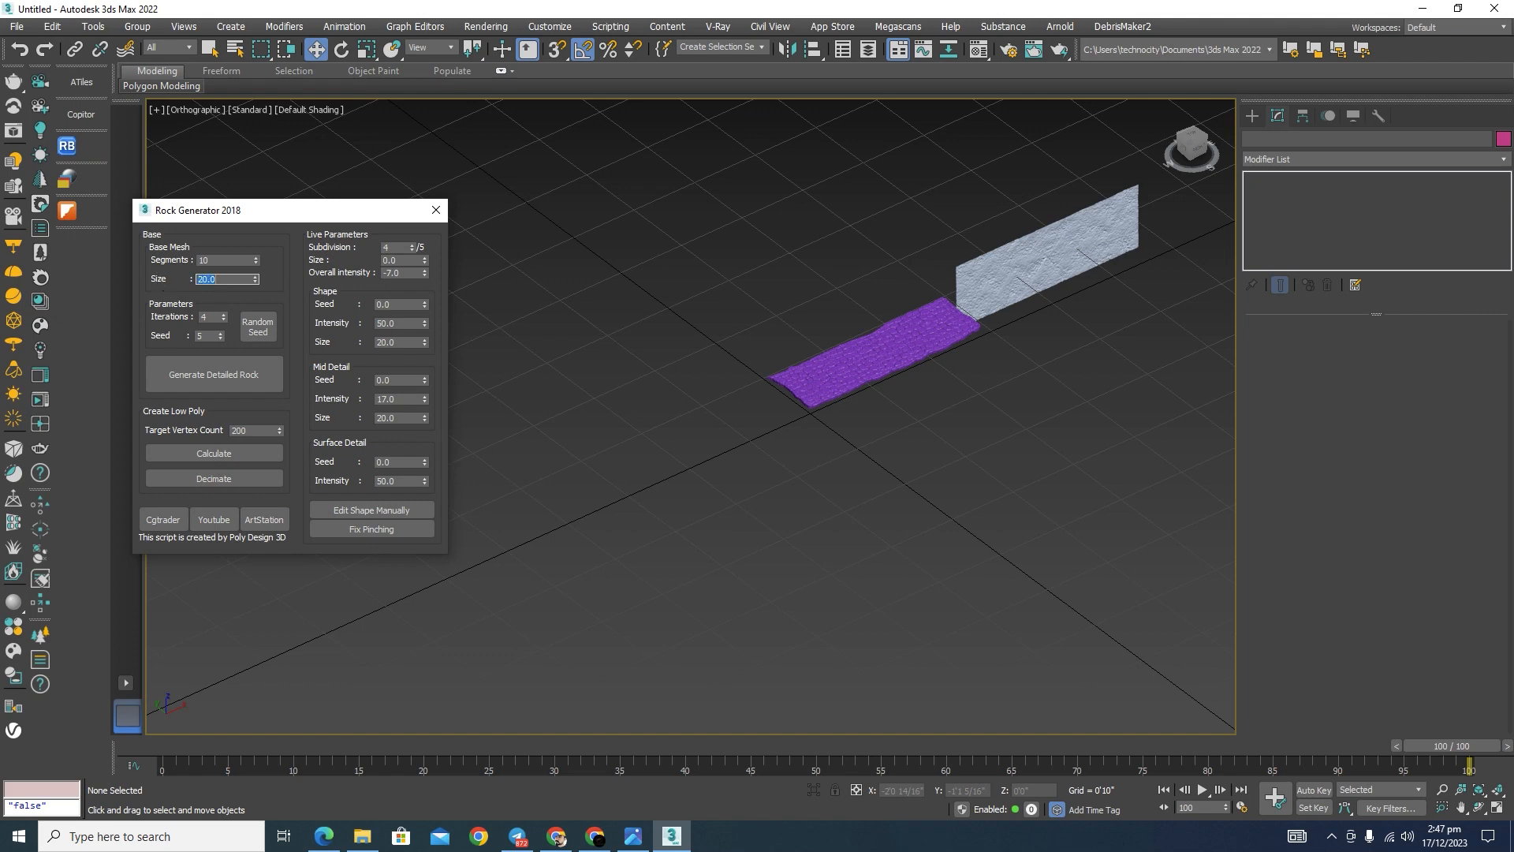
drag(207, 261, 170, 262)
click(211, 377)
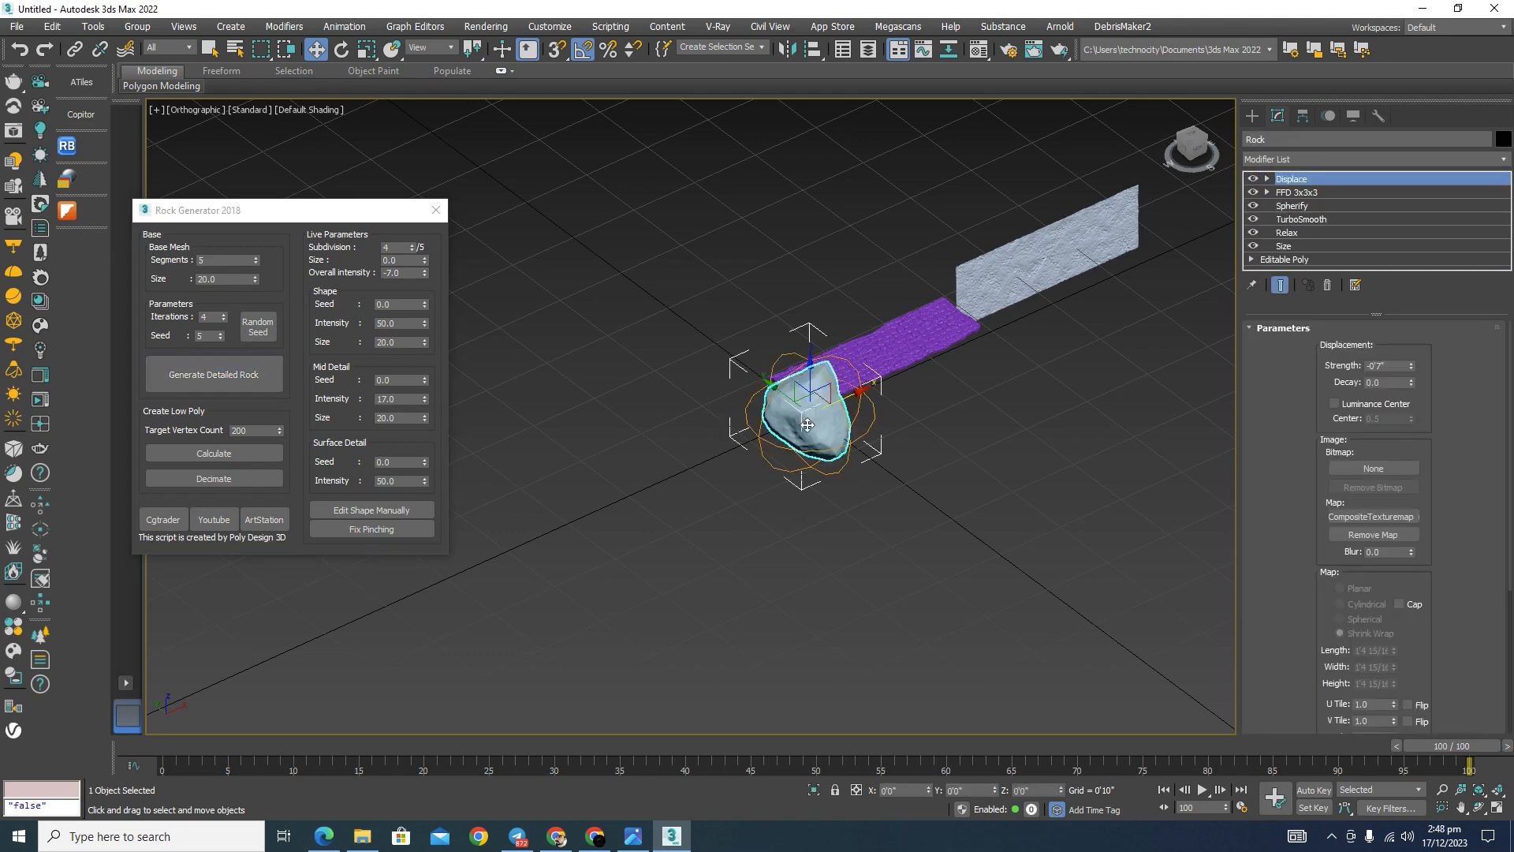
scroll(821, 424, up, 7)
drag(812, 383, 709, 430)
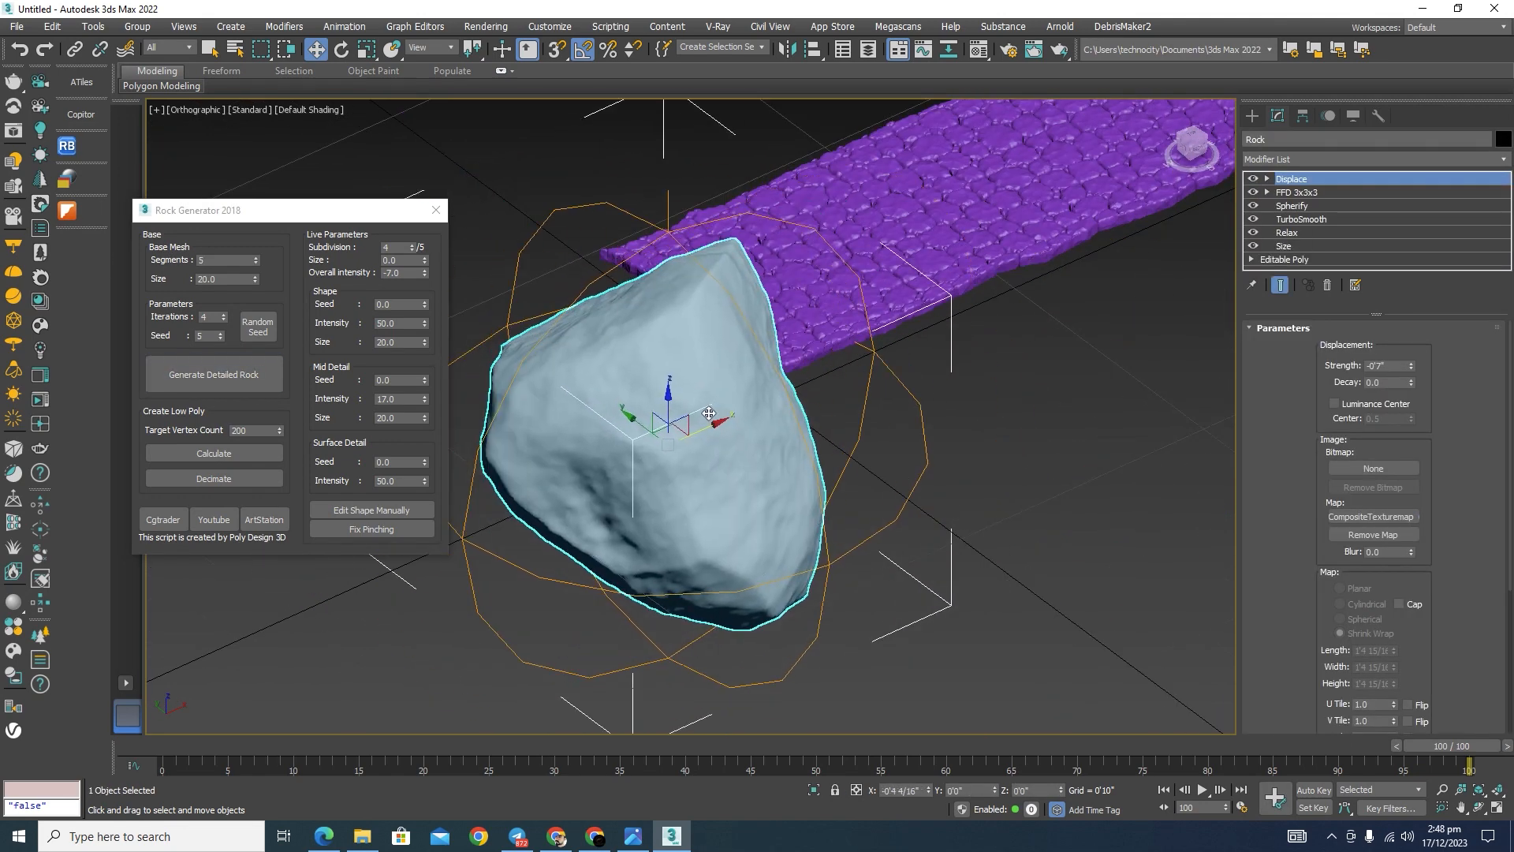
scroll(840, 404, down, 8)
alt+middle_drag(867, 414, 856, 467)
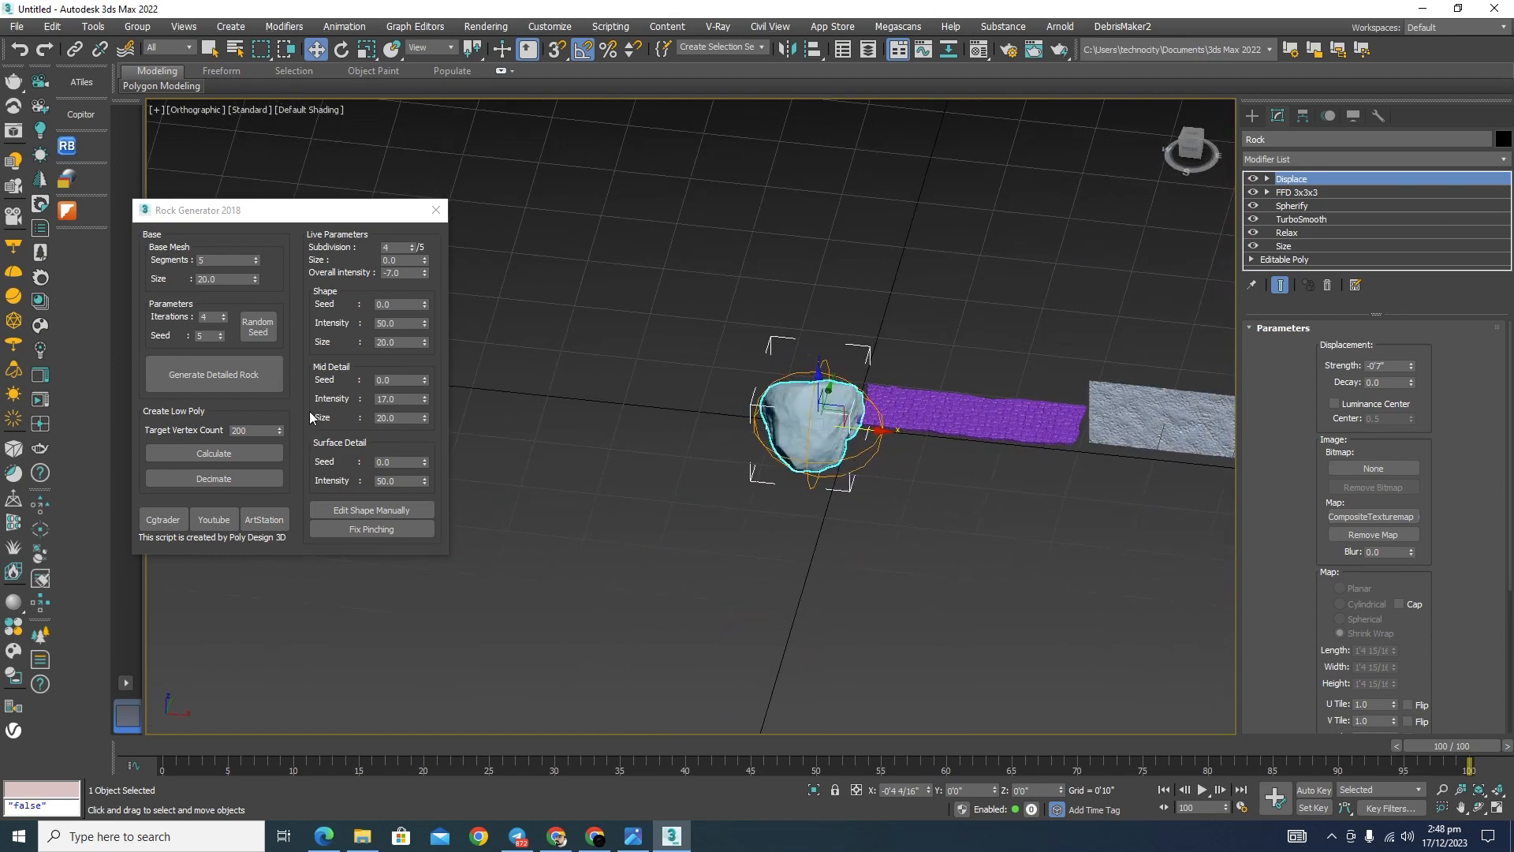
Step: Calculate a low-poly copy of the rock with a target of 200 vertices and move it beside the original
click(230, 457)
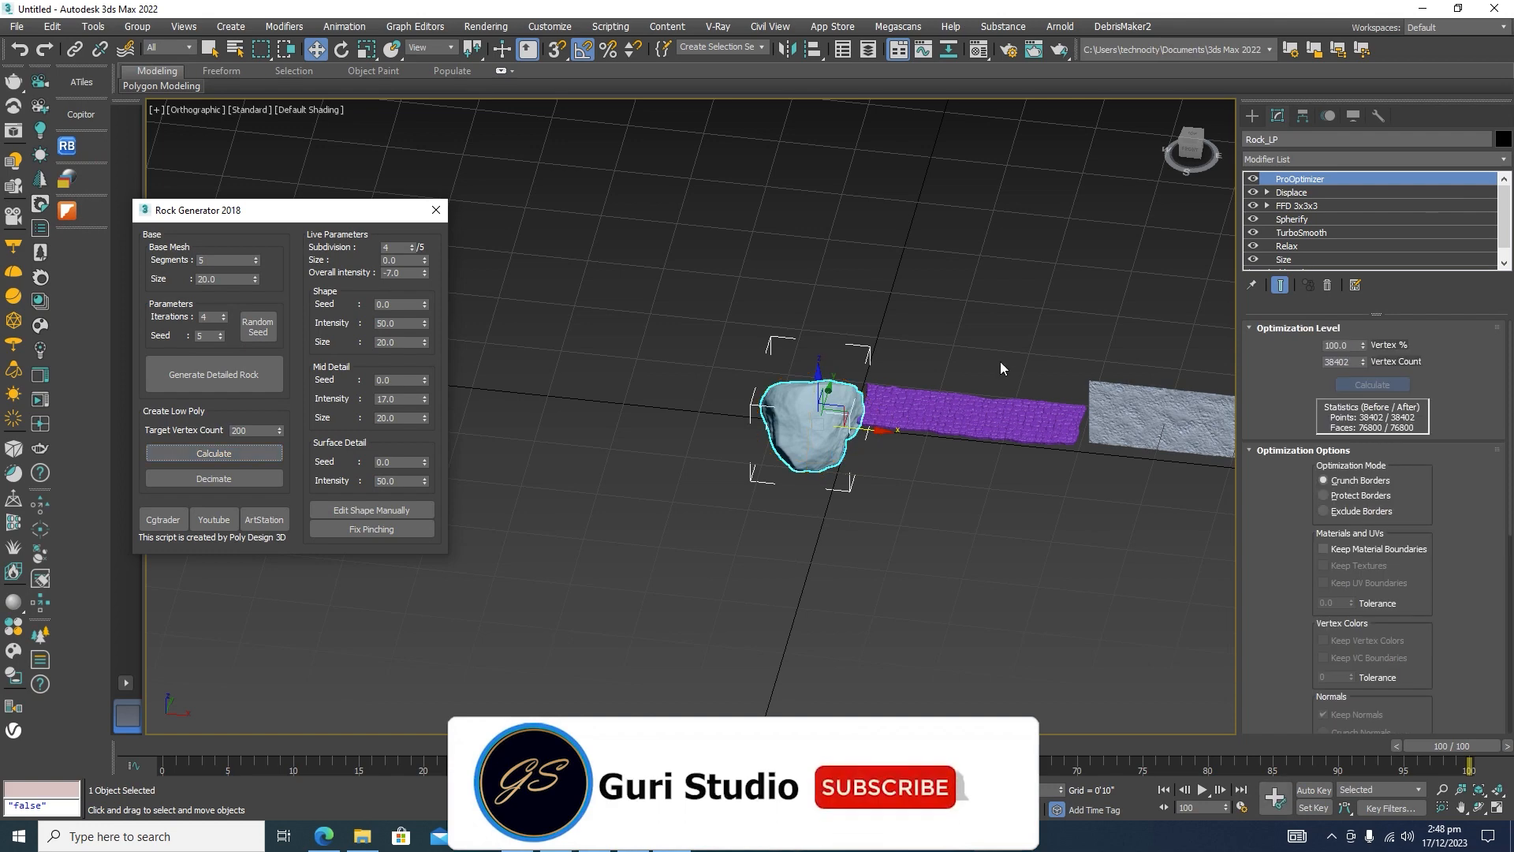
scroll(835, 406, up, 5)
drag(911, 386, 687, 352)
scroll(682, 363, down, 5)
middle_drag(655, 387, 881, 465)
scroll(881, 464, up, 4)
drag(953, 439, 796, 426)
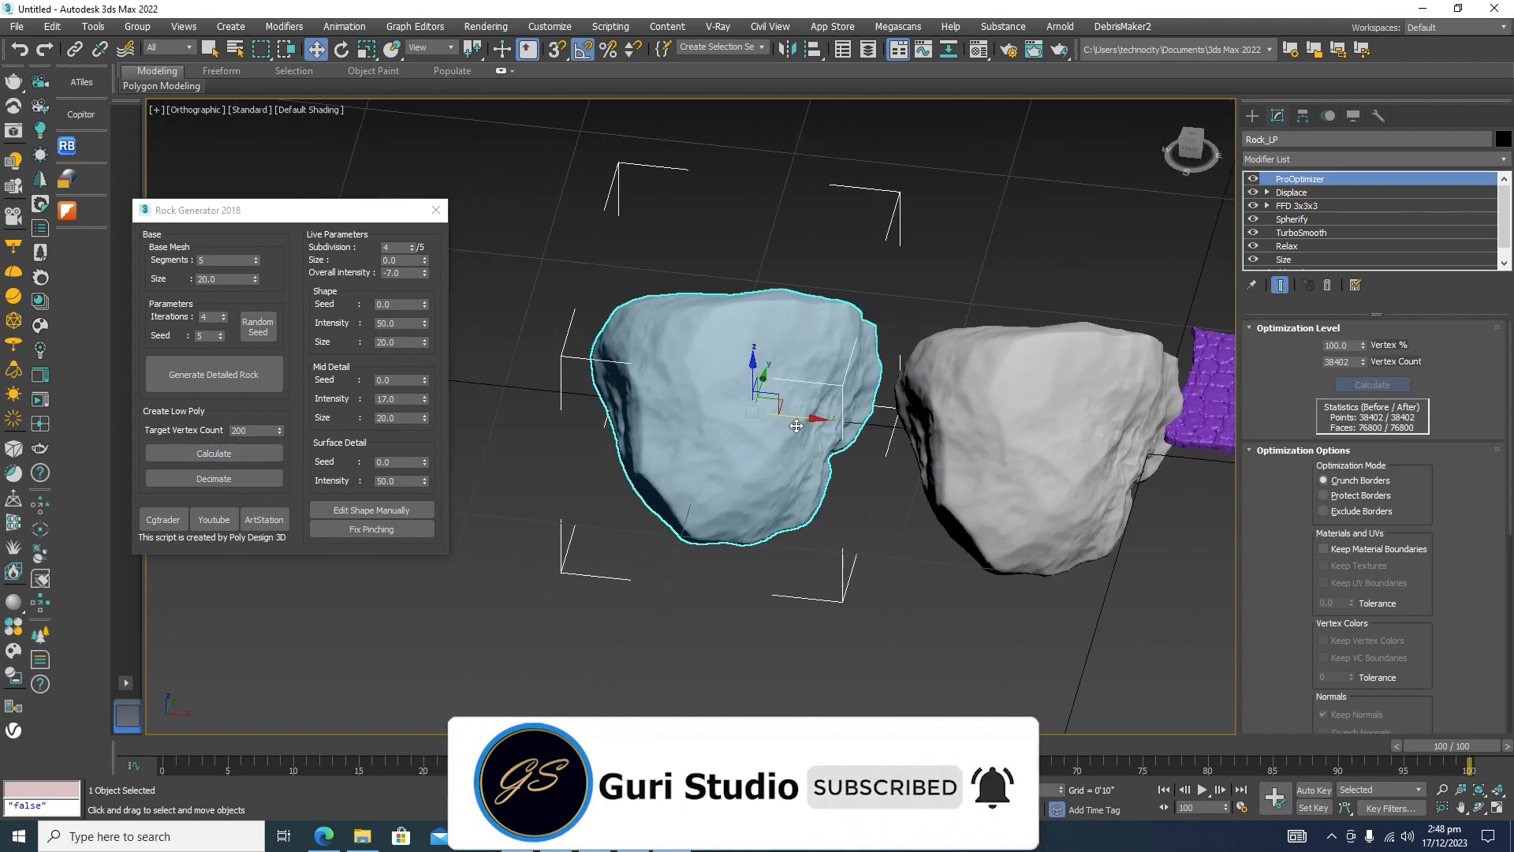
Step: Check the mesh density of both rocks with edged faces, and decimate the low-poly copy to 200 vertices
key(F4)
scroll(997, 418, up, 4)
scroll(824, 387, down, 4)
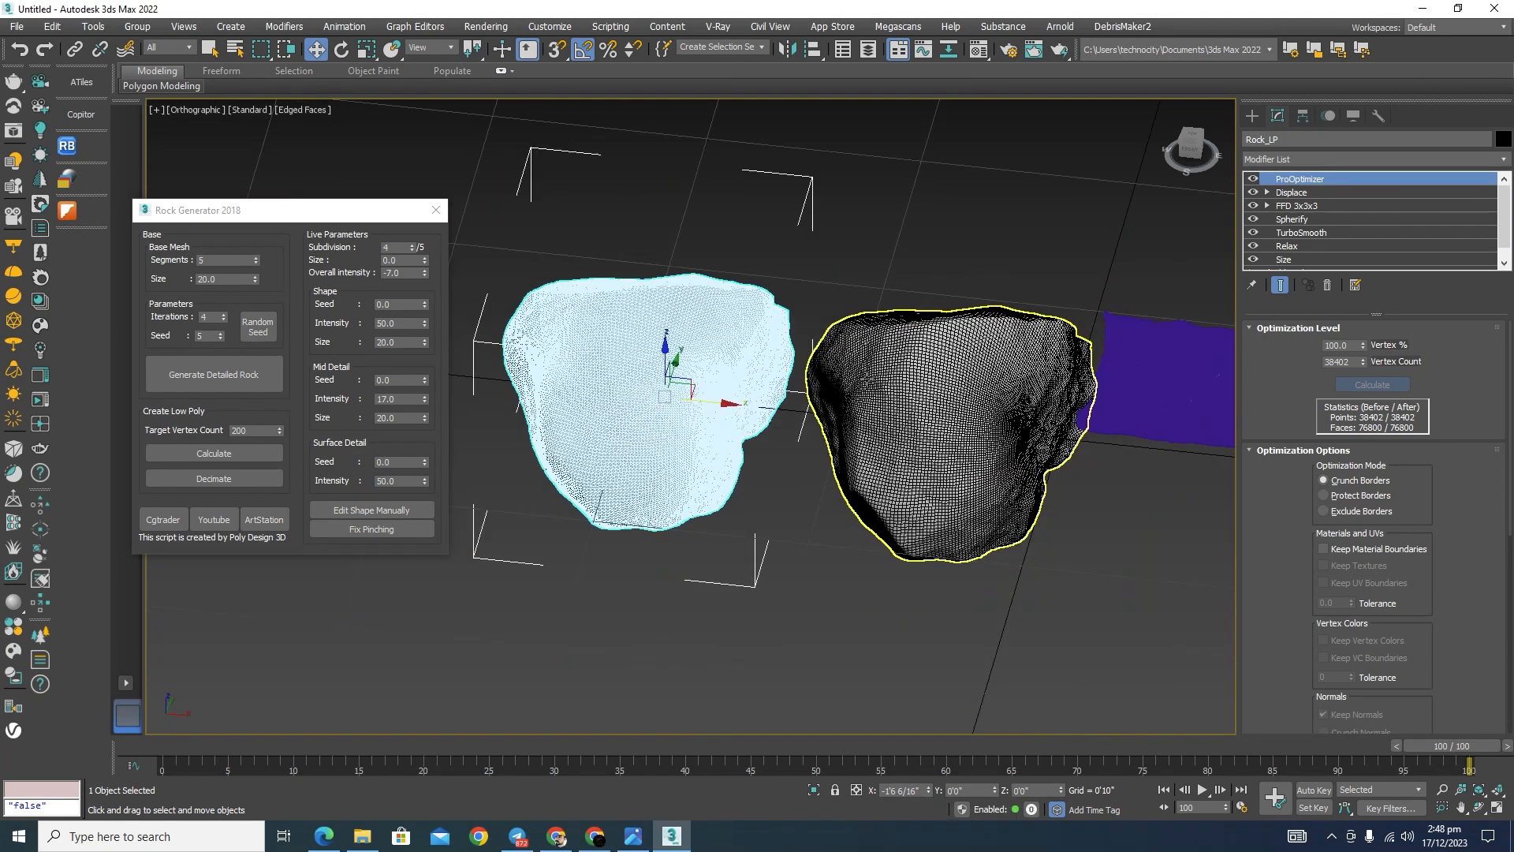
key(F4)
click(211, 481)
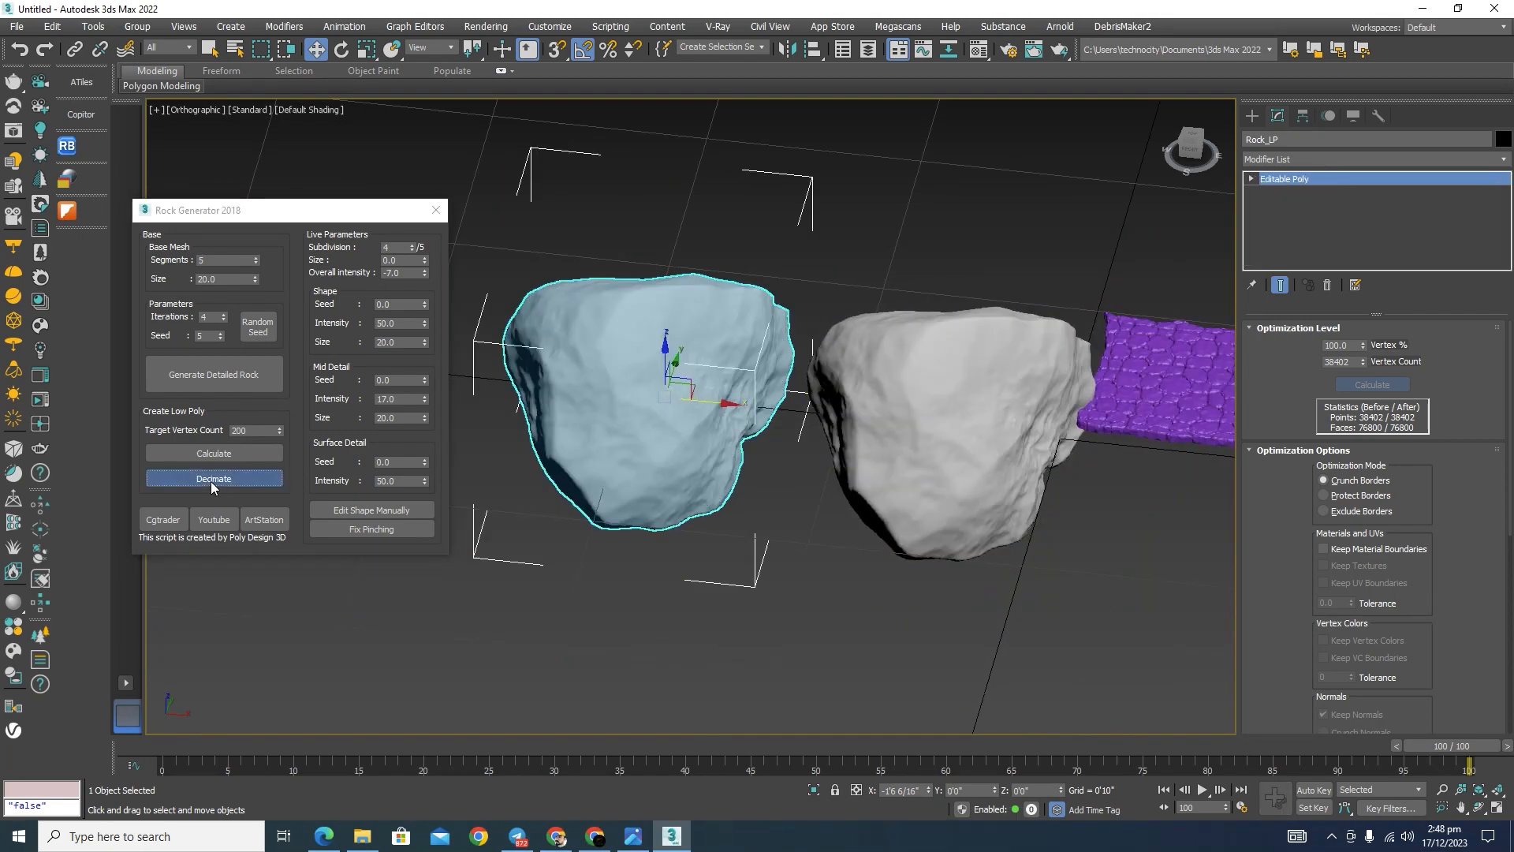
scroll(728, 389, down, 3)
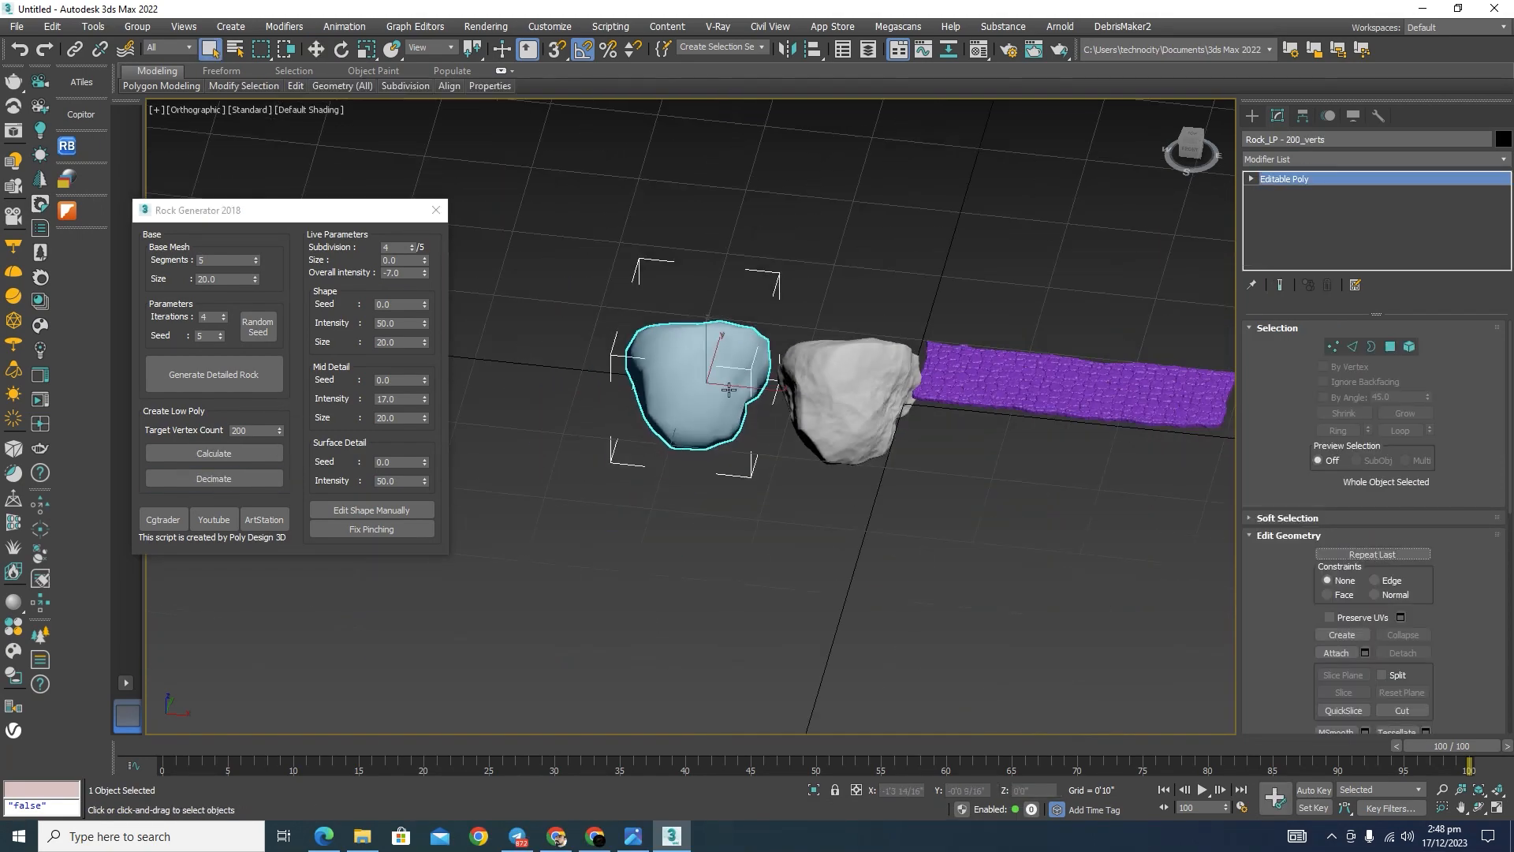
Step: Frame the decimated rock, display edged faces, and compare its mesh with the original detailed rock
key(z)
key(F4)
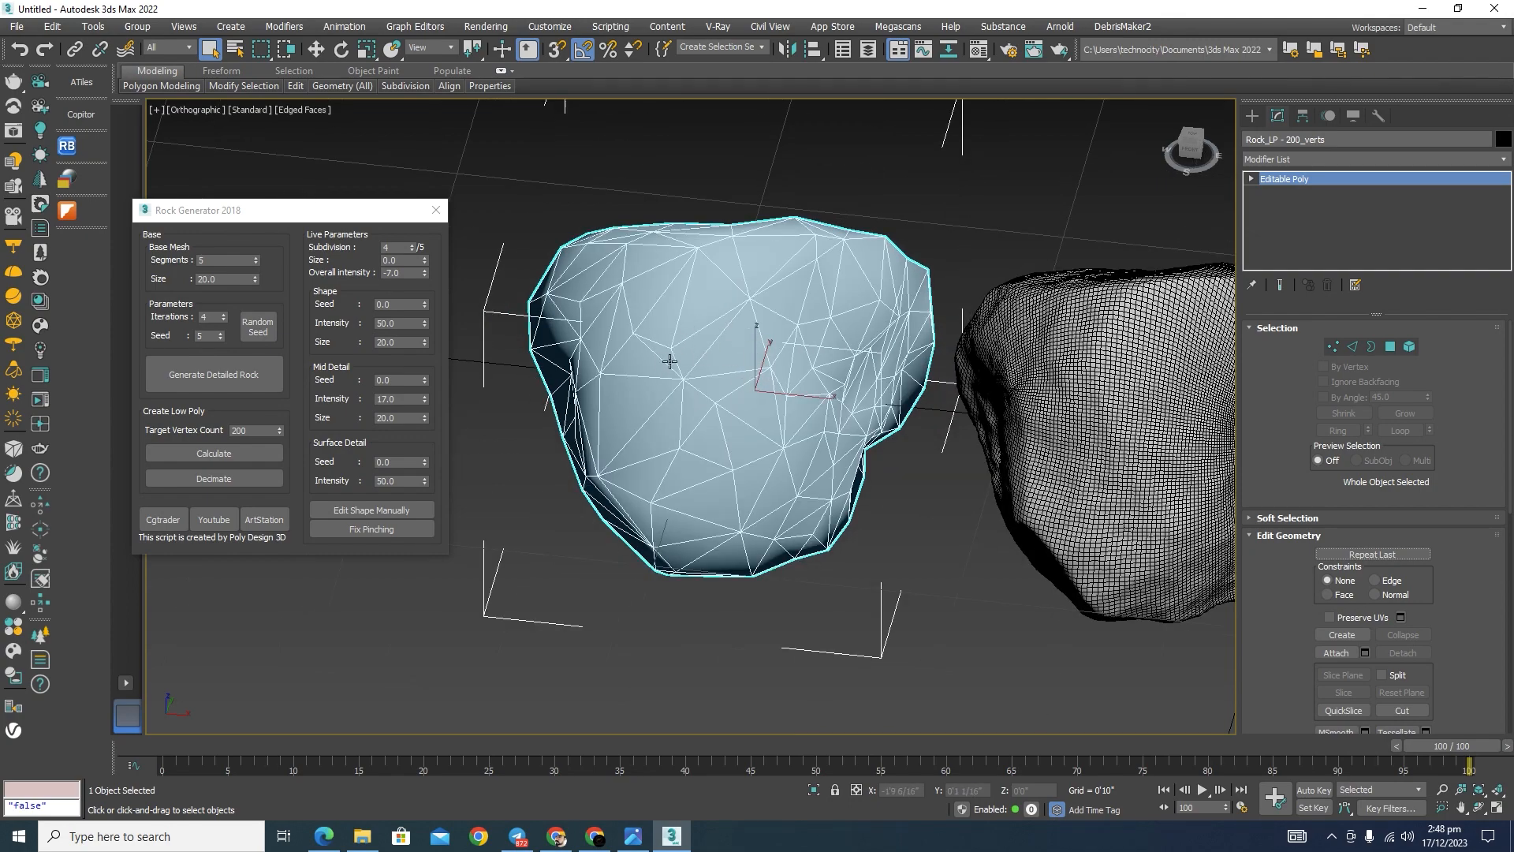
scroll(669, 360, down, 2)
scroll(954, 347, up, 4)
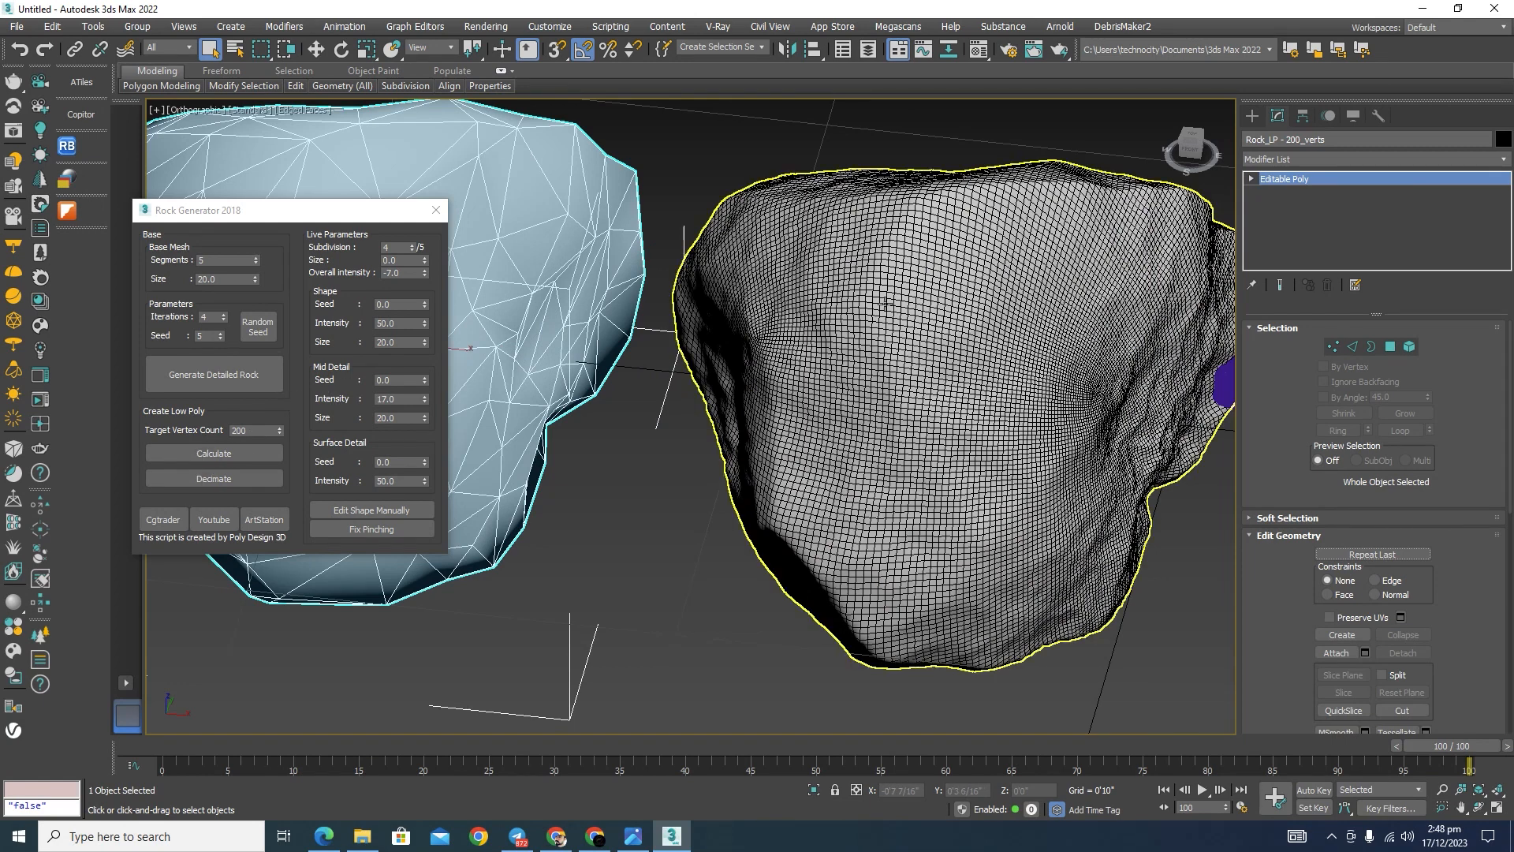
Step: Generate another detailed rock with 4 iterations, deselect it, and turn off edged faces in the viewport
scroll(954, 315, down, 3)
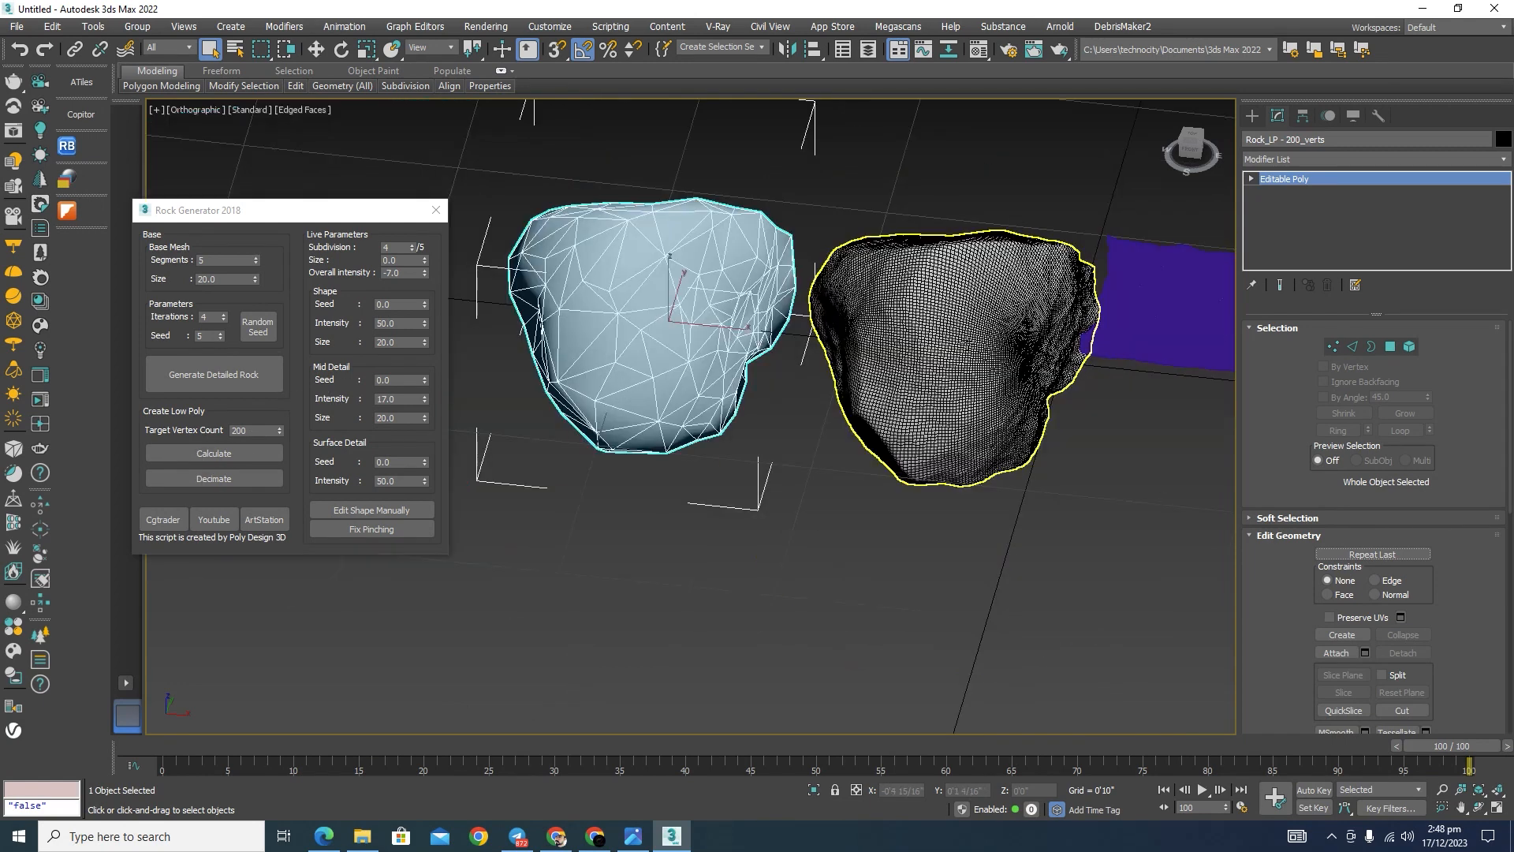
click(215, 375)
scroll(868, 378, down, 3)
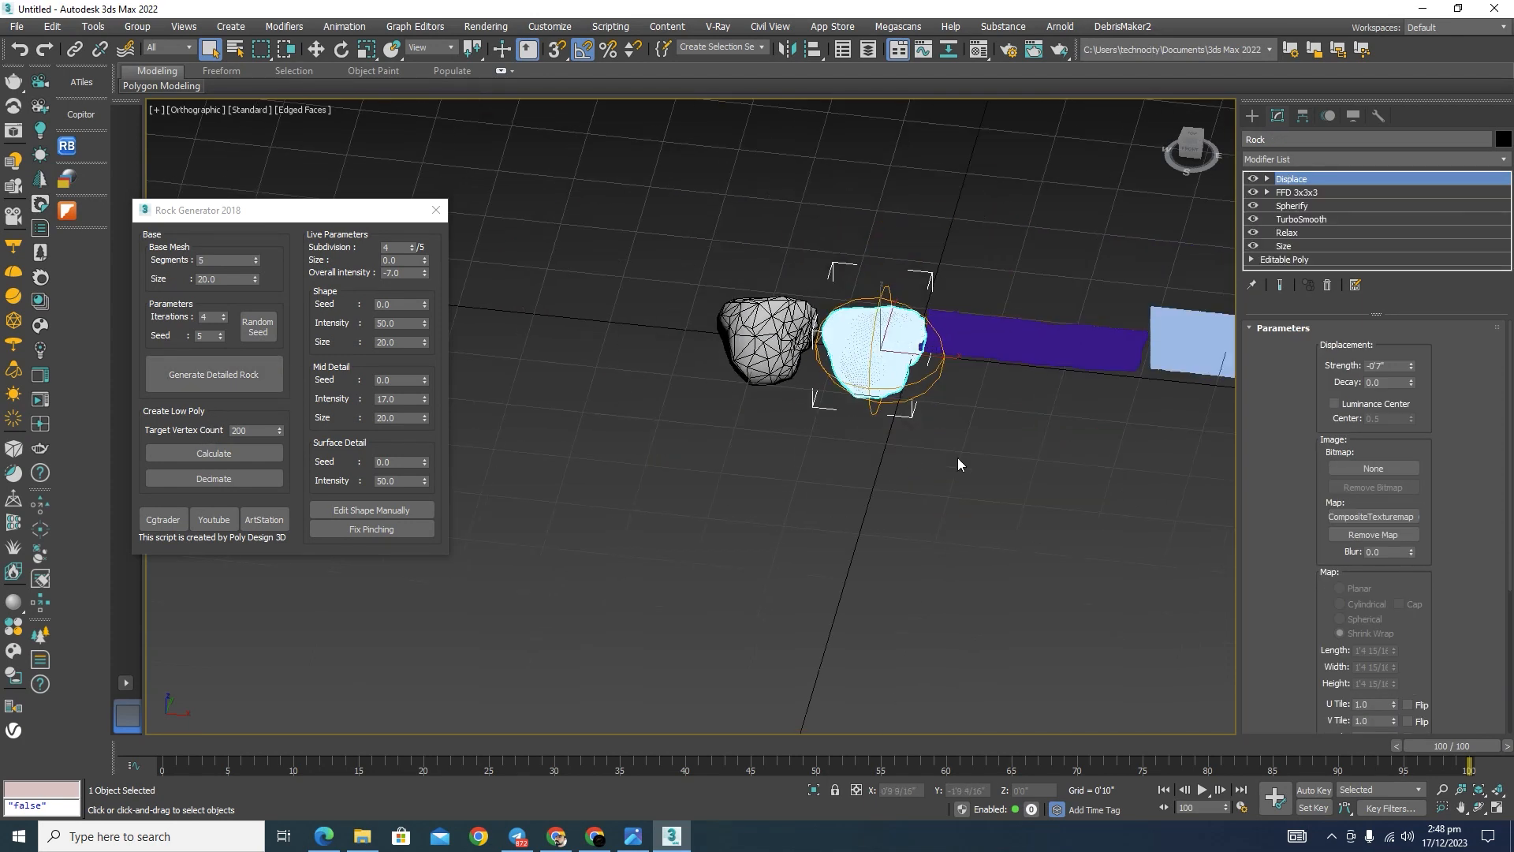
click(958, 461)
key(F4)
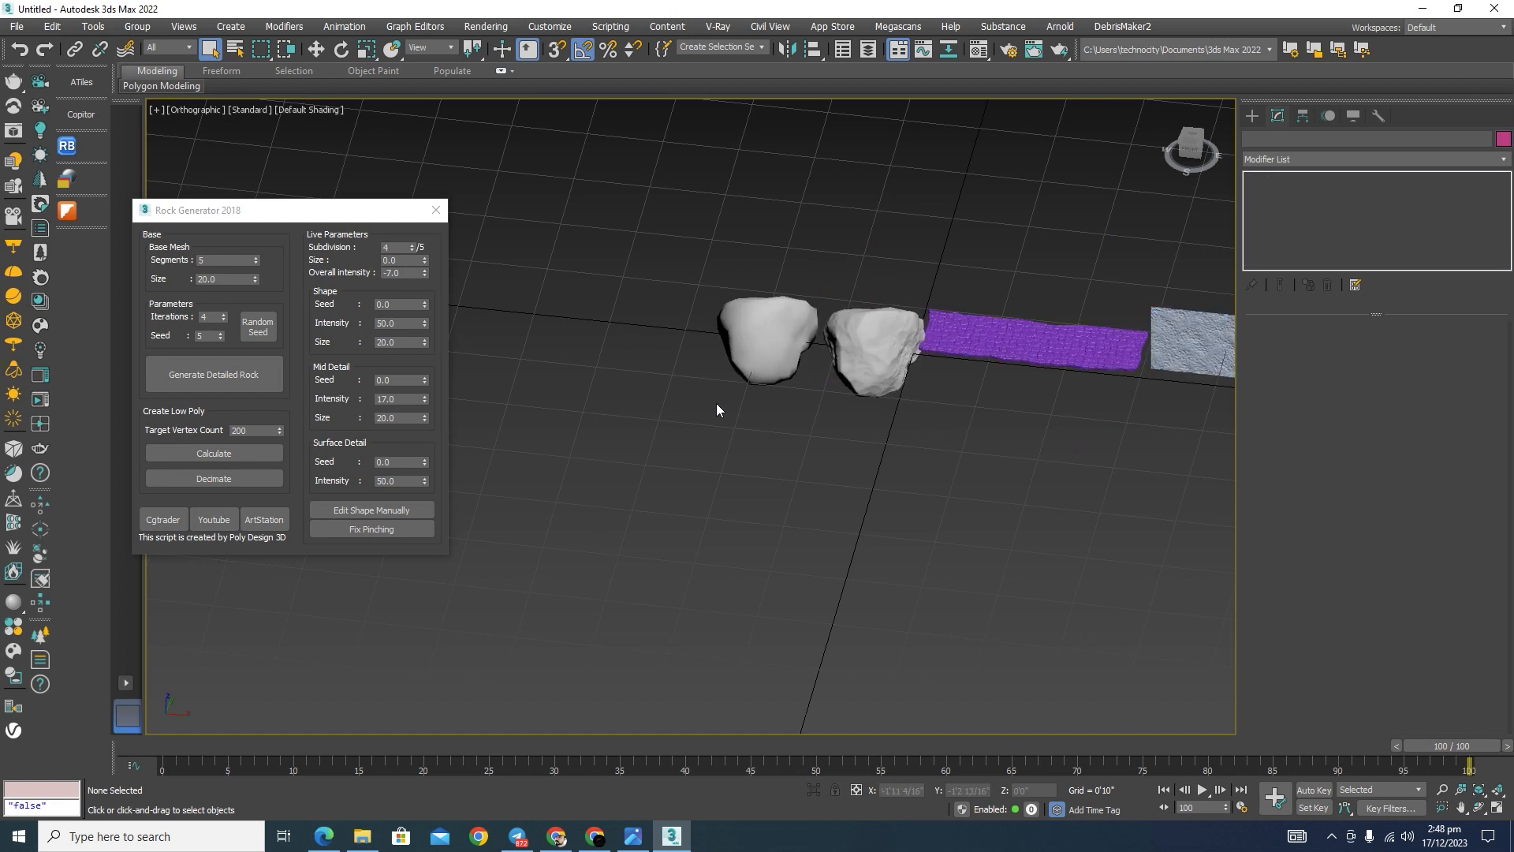
alt+middle_drag(716, 403, 724, 399)
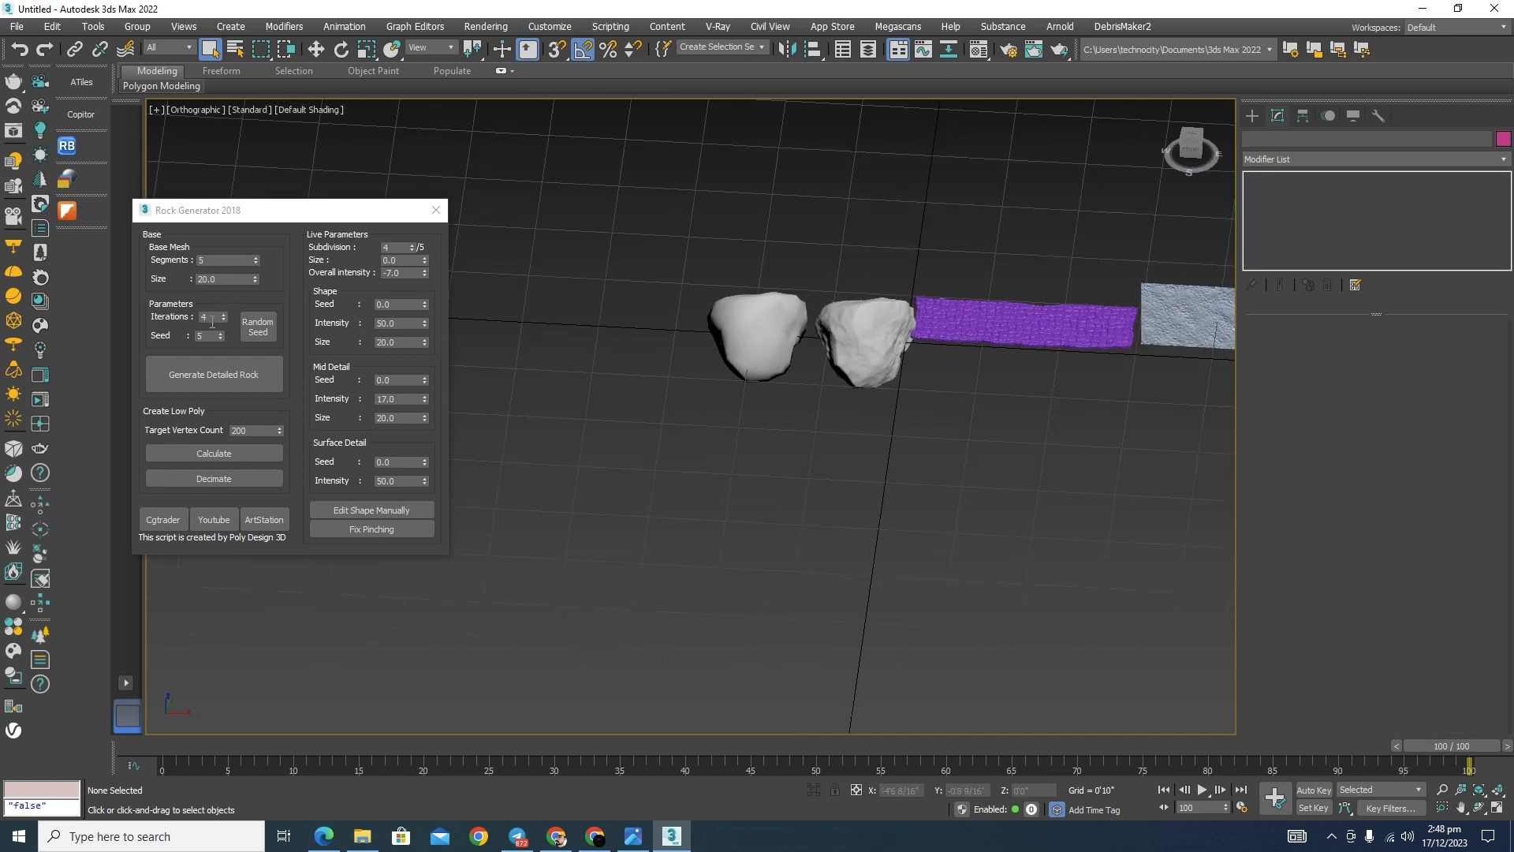
Step: Generate a detailed rock with 2 iterations and move it clear of the original rock
drag(210, 317, 165, 309)
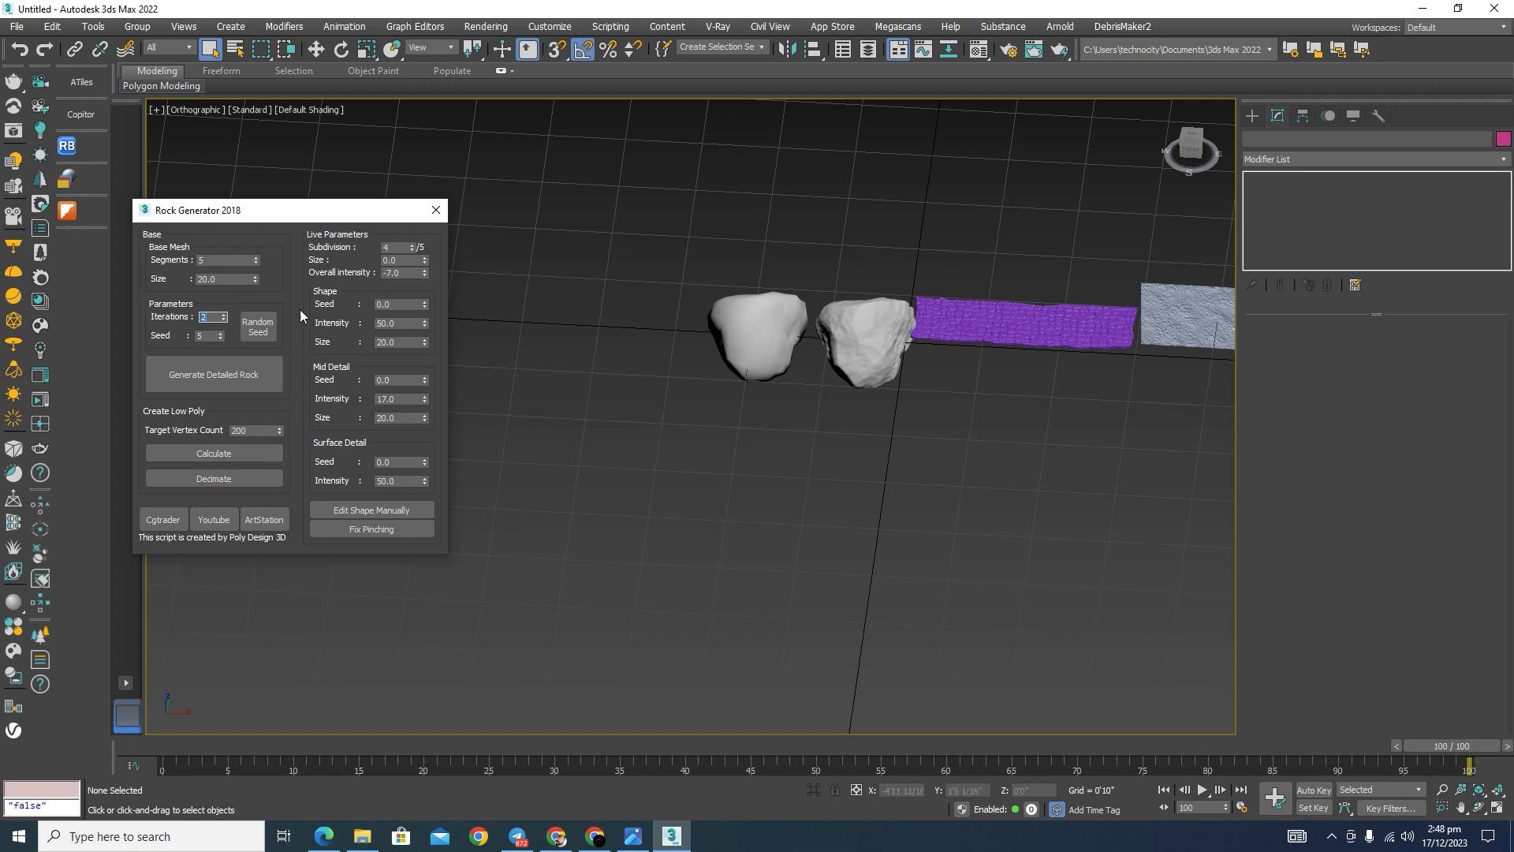
click(199, 377)
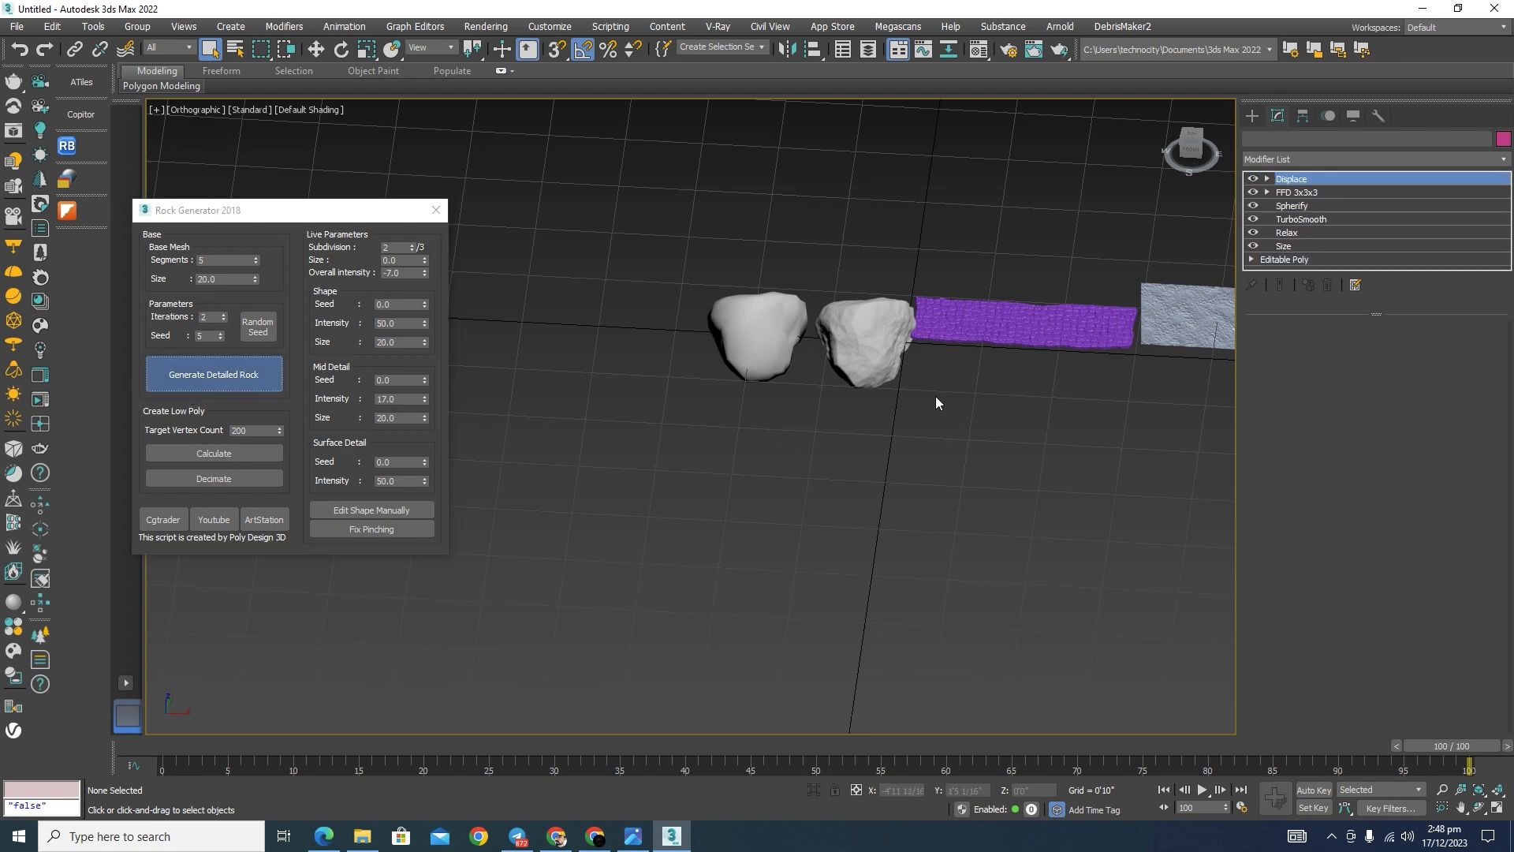
scroll(939, 356, up, 4)
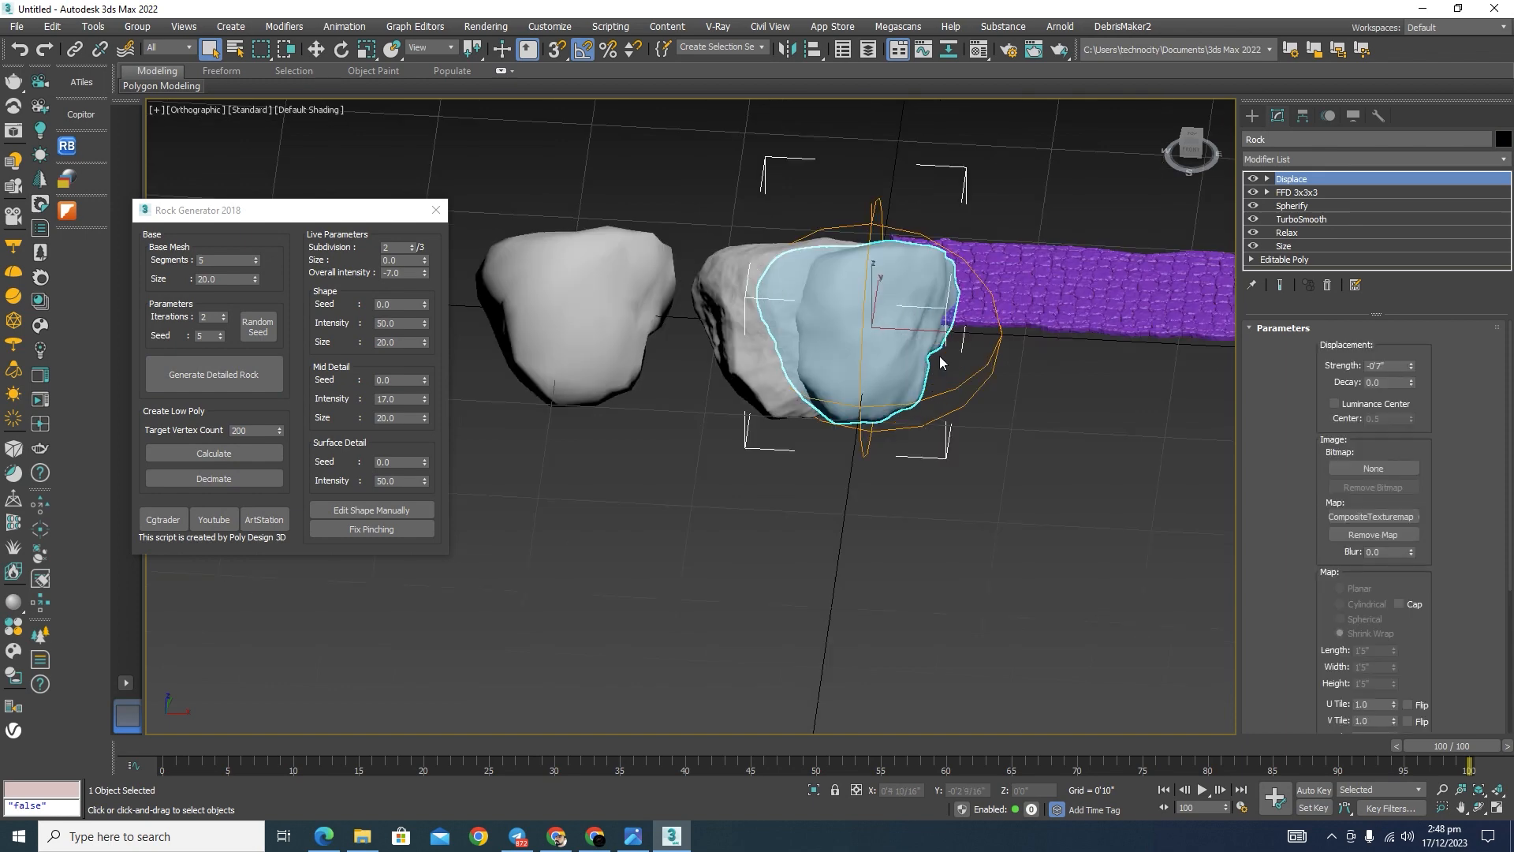
key(w)
drag(939, 357, 1053, 371)
alt+middle_drag(983, 442, 977, 442)
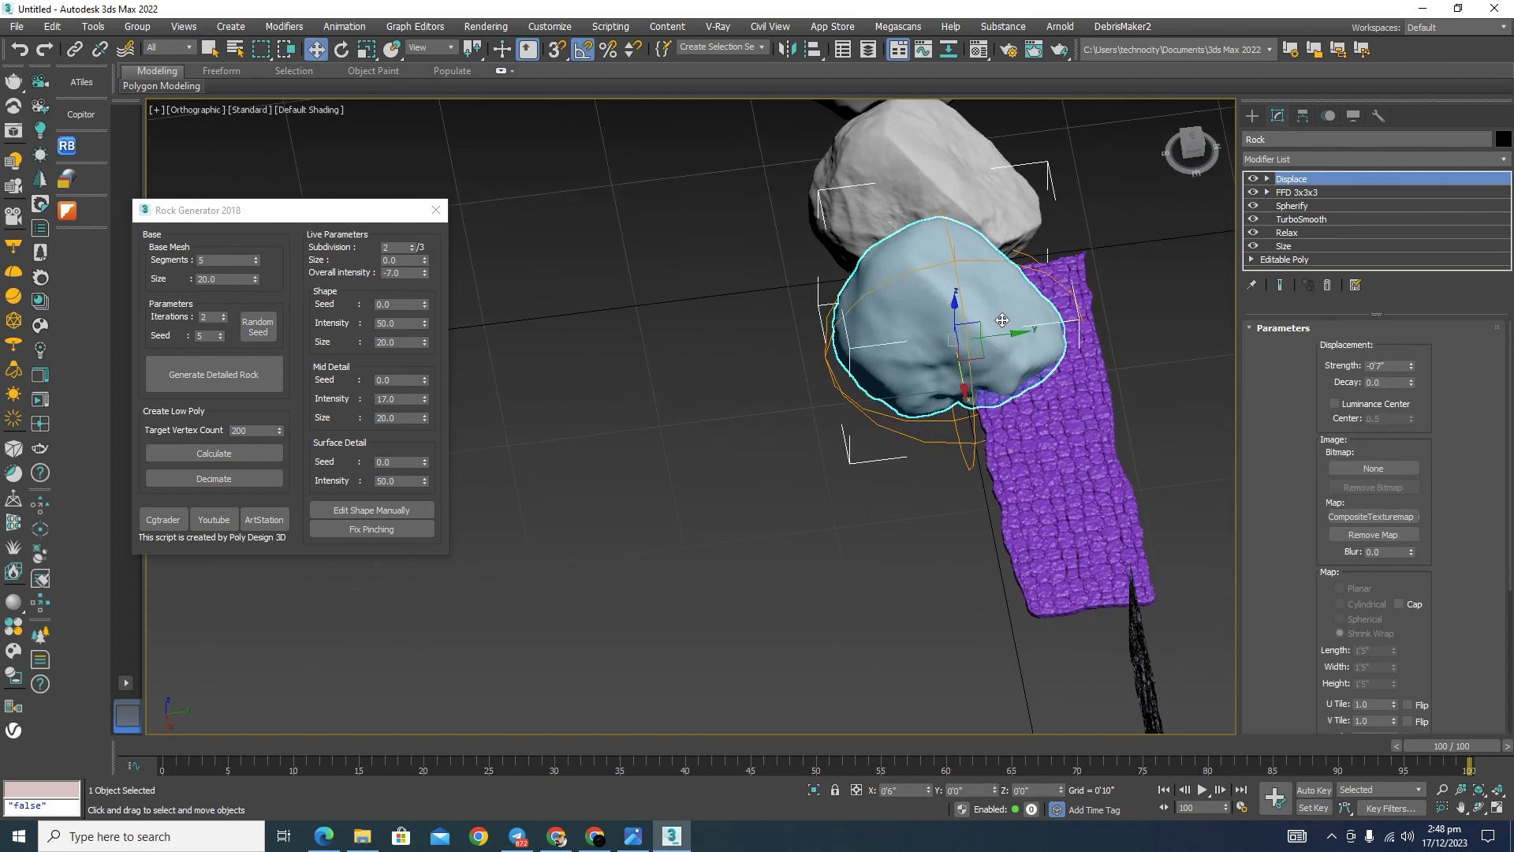
drag(1005, 330, 827, 359)
alt+middle_drag(831, 478, 1007, 441)
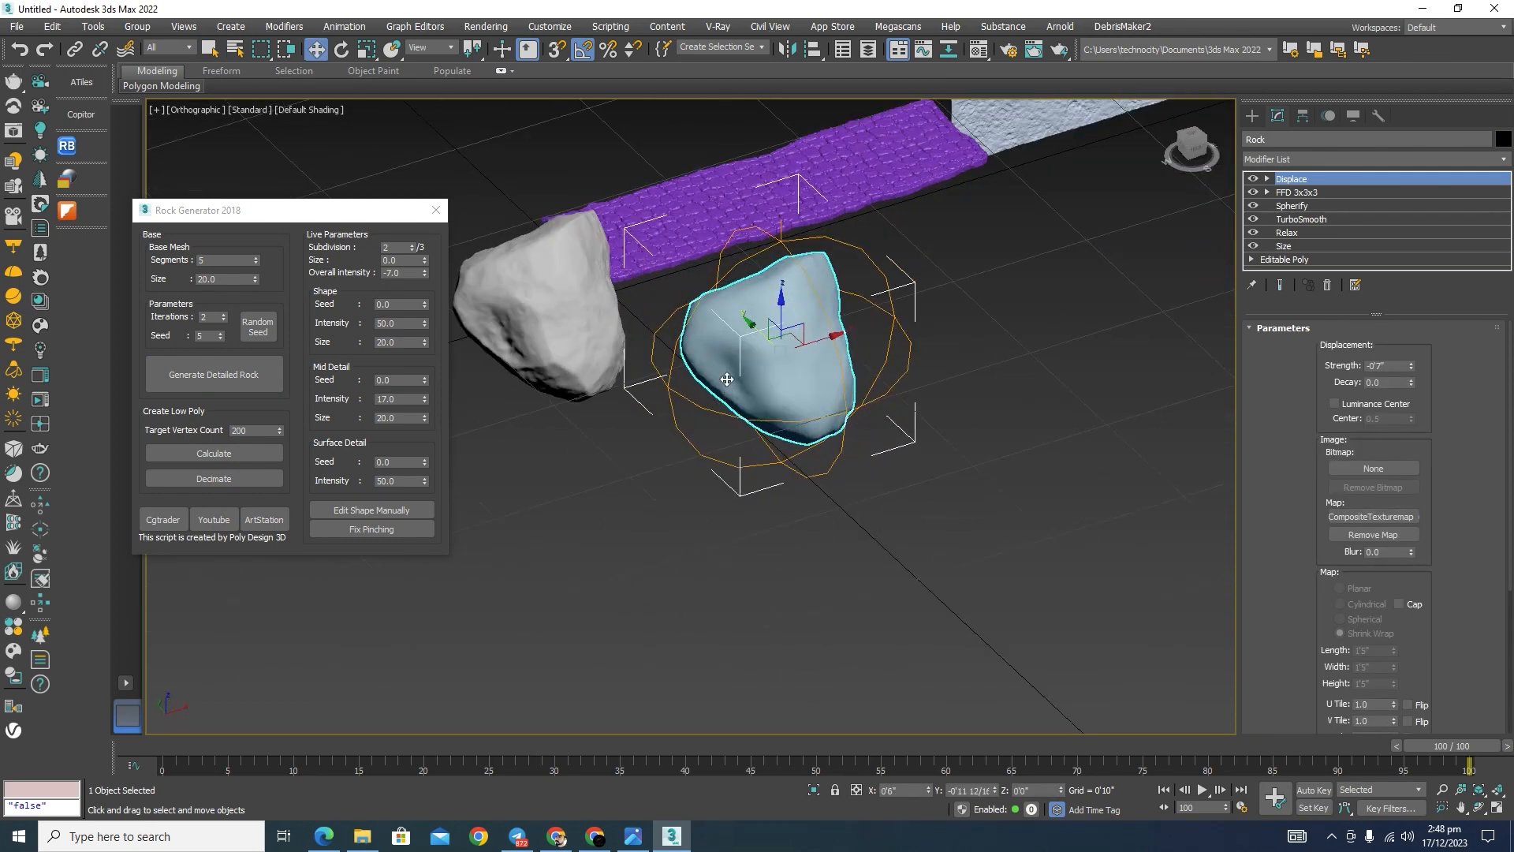
Step: Display edged faces and compare the mesh density of the 2-iteration rock with the 4-iteration rock
scroll(741, 395, up, 5)
key(F4)
scroll(1107, 394, down, 3)
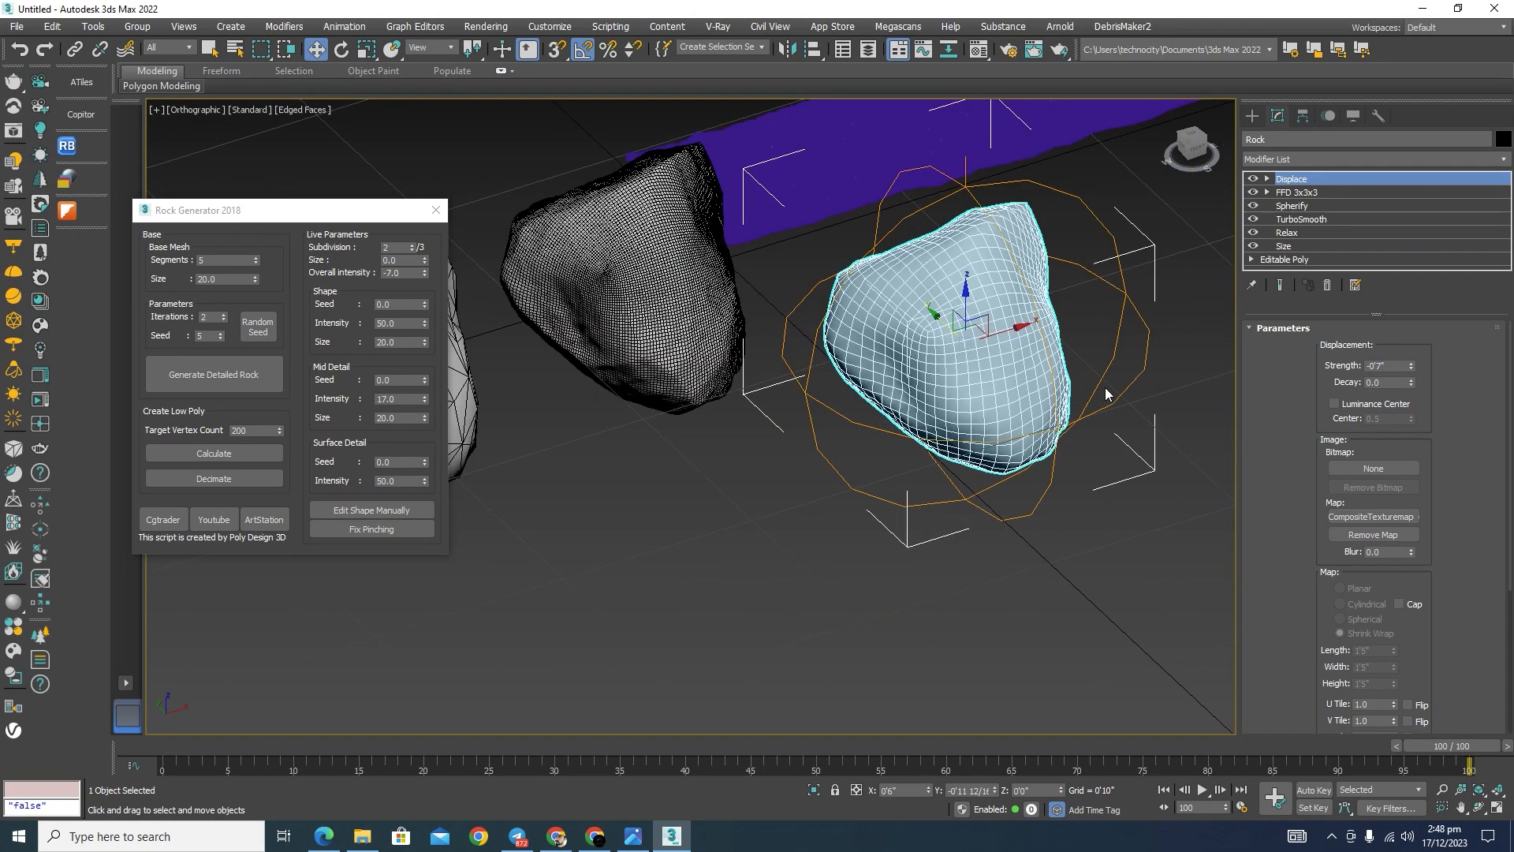
click(933, 547)
scroll(494, 349, up, 4)
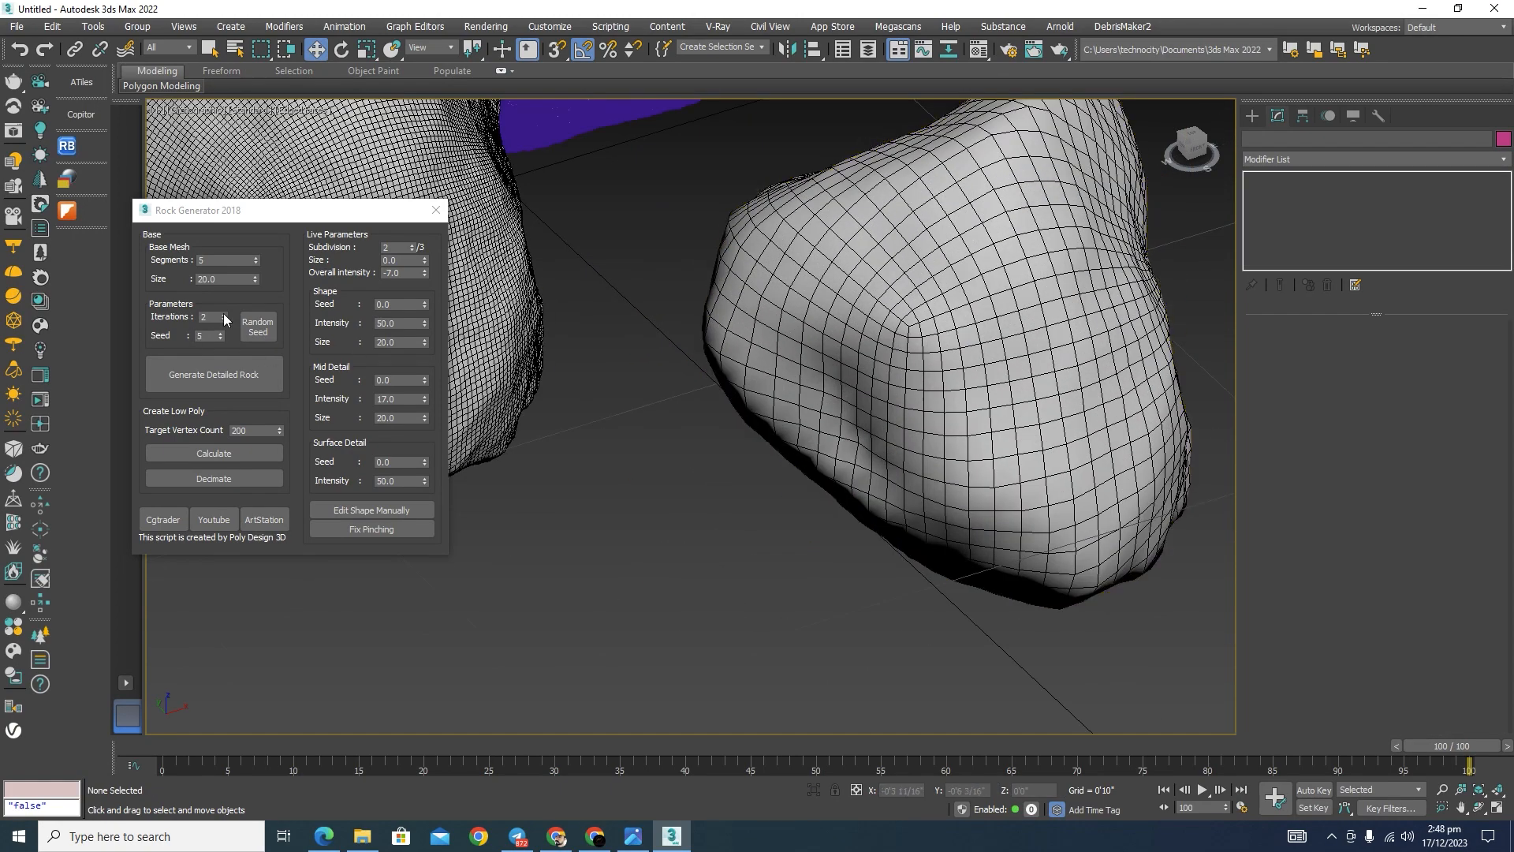
scroll(1014, 309, down, 3)
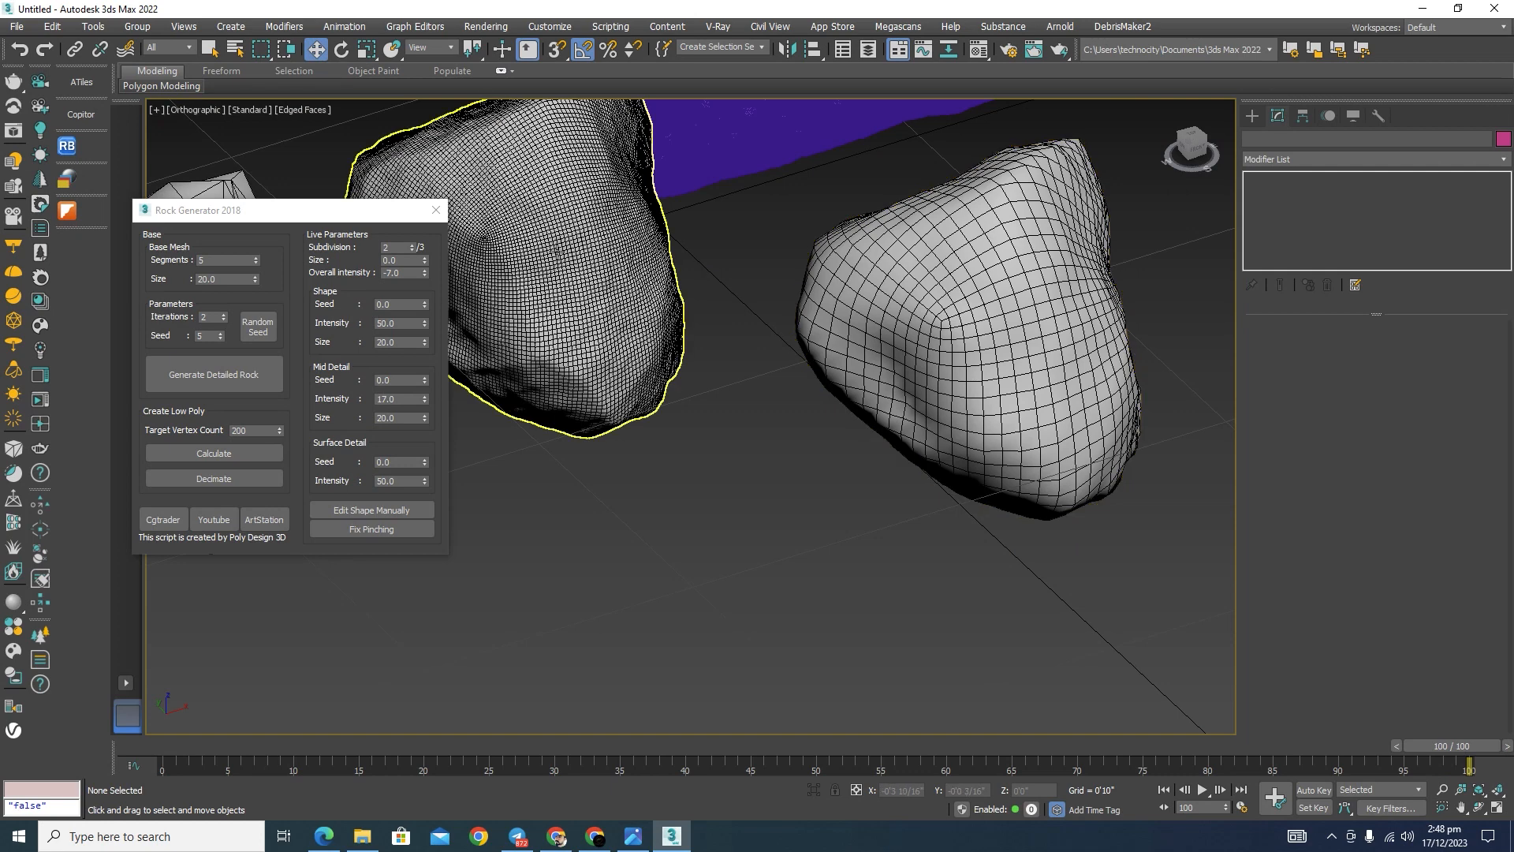
click(558, 251)
scroll(599, 253, up, 2)
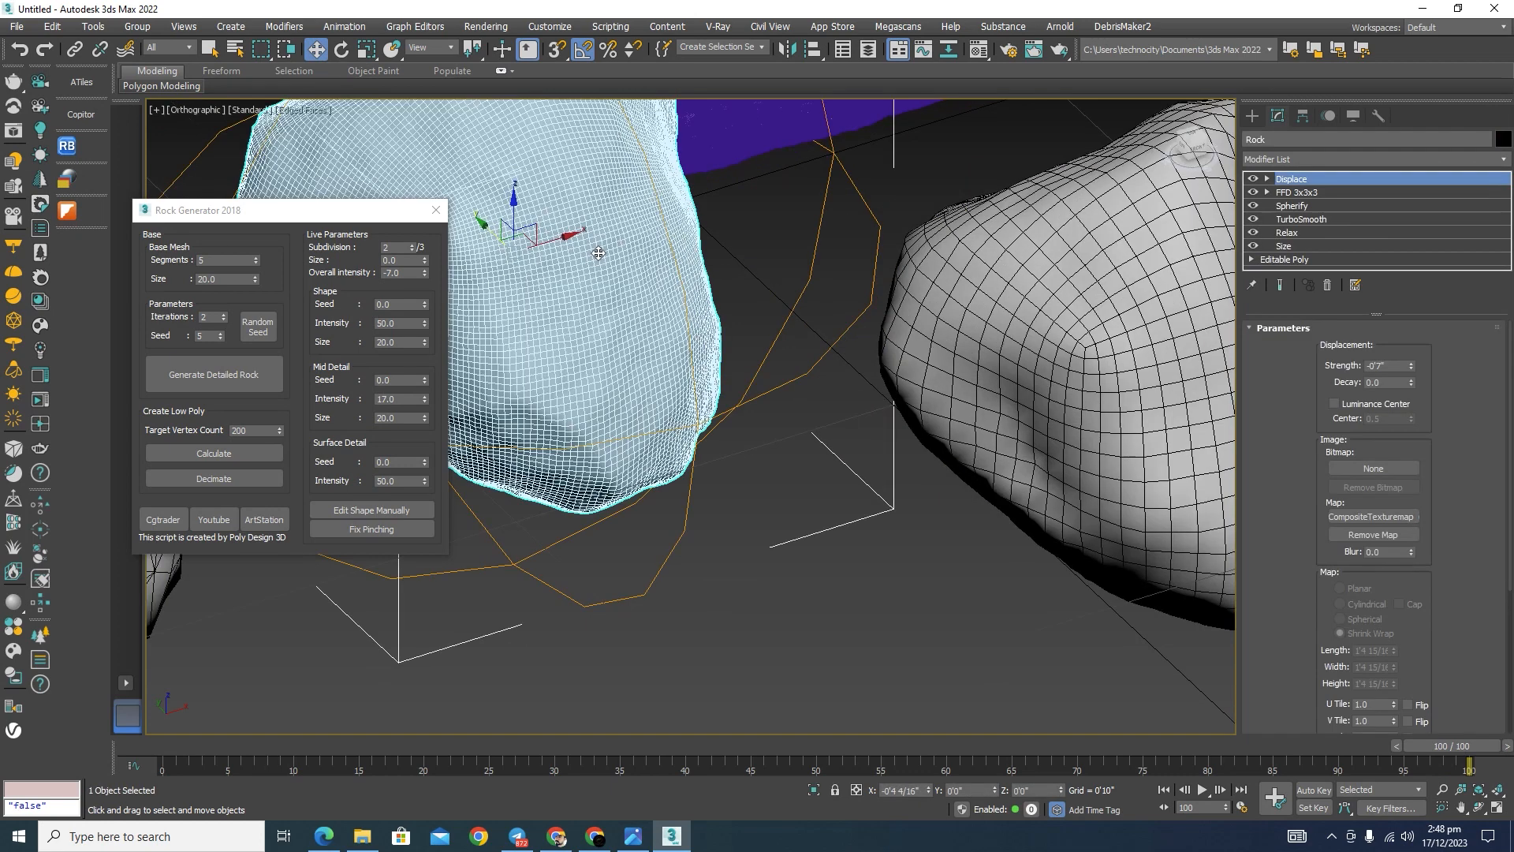
Step: Randomize the rock seed and shift the dense 4-iteration rock along X toward the low-poly rock
click(266, 329)
scroll(832, 314, down, 3)
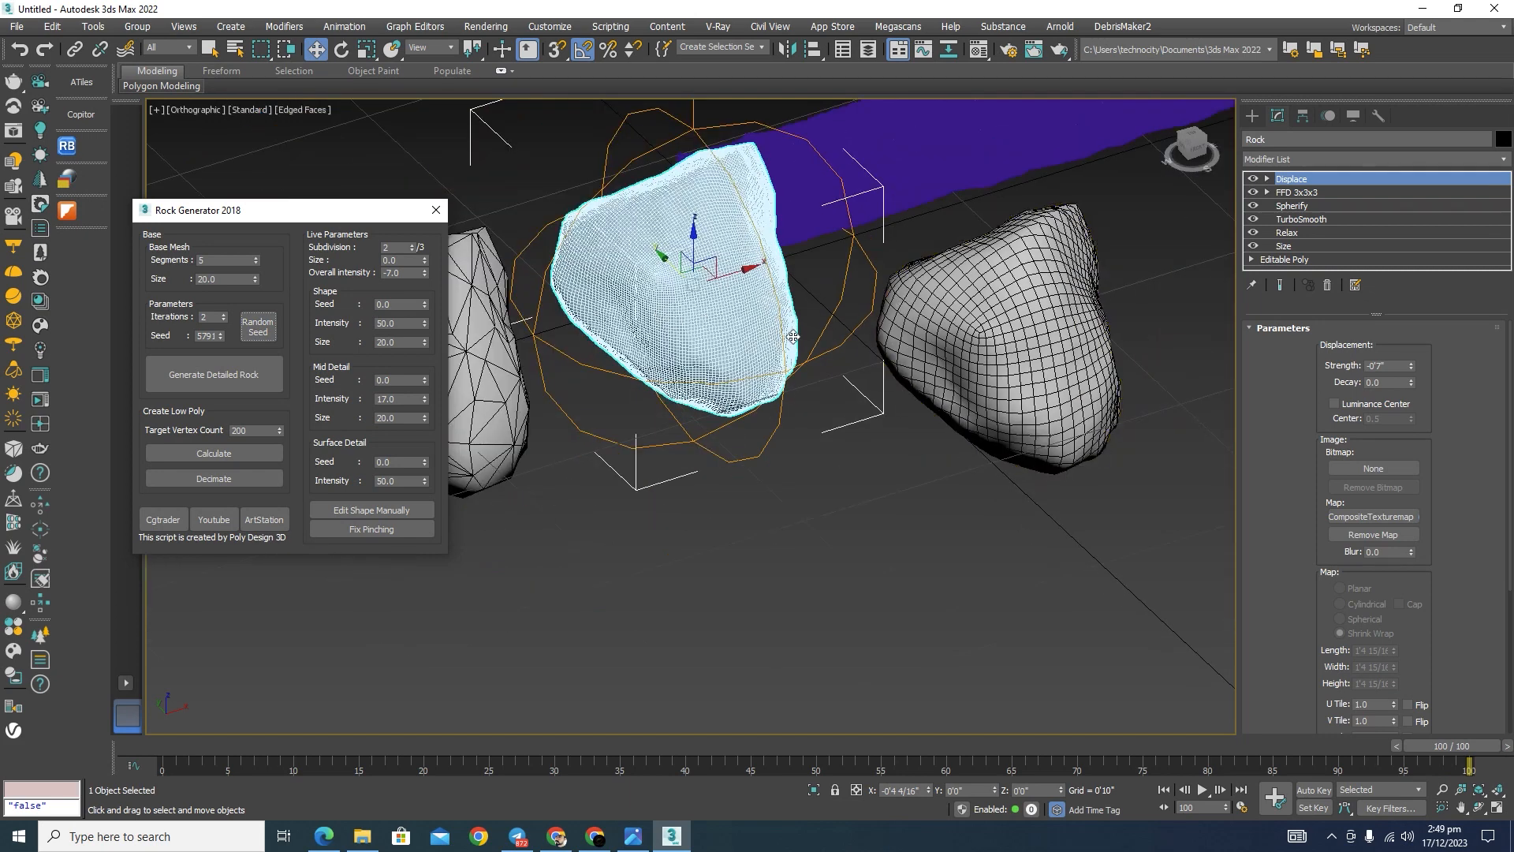
middle_drag(835, 432, 898, 468)
scroll(804, 320, down, 2)
drag(801, 312, 764, 317)
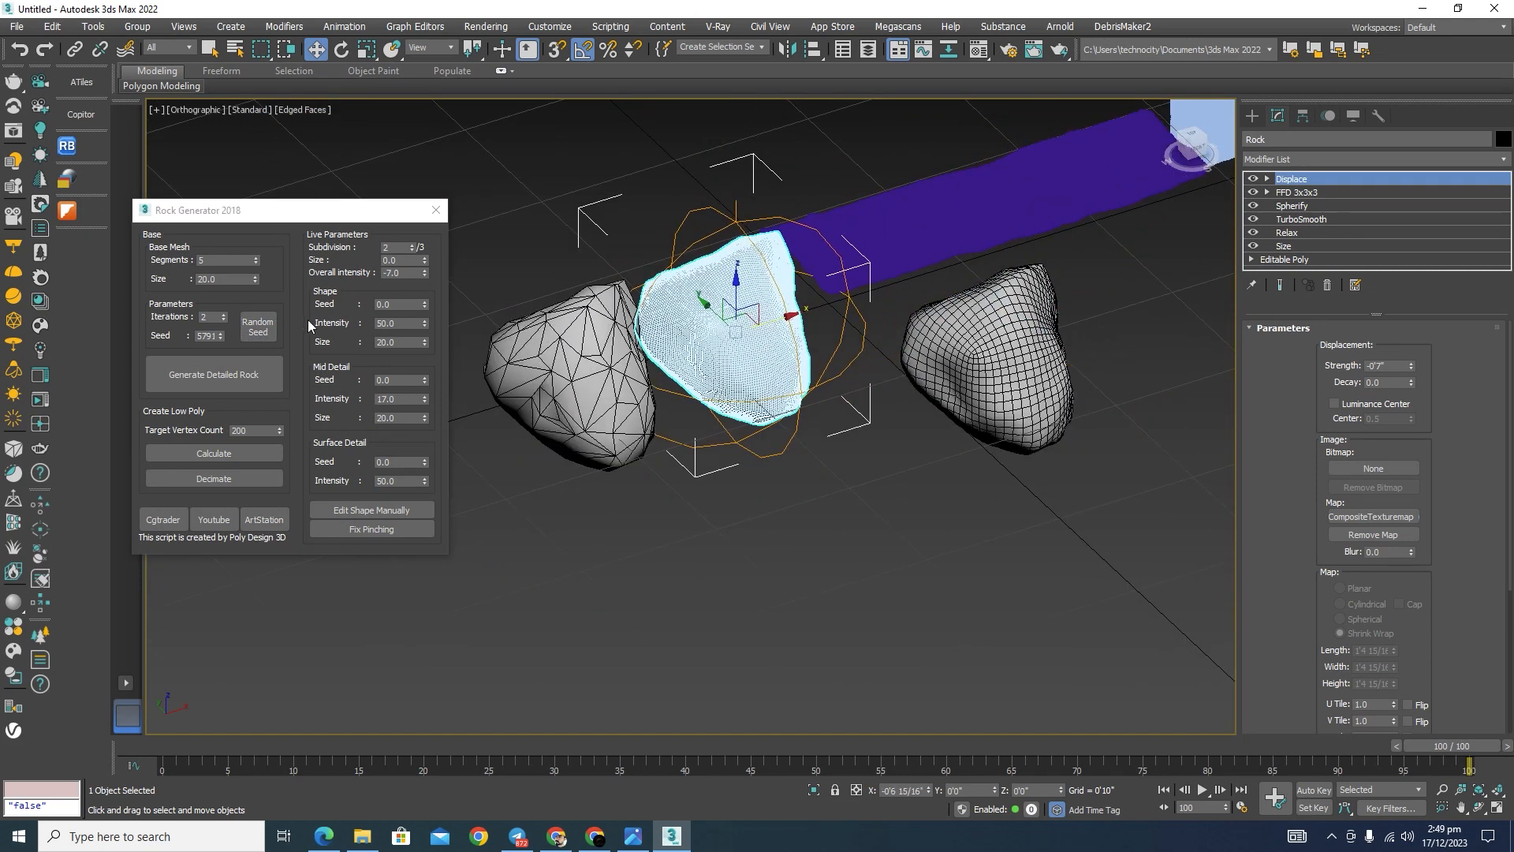
Step: Generate a 2-iteration rock variation with a random seed and move it behind the previous 2-iteration rock
click(255, 326)
click(207, 378)
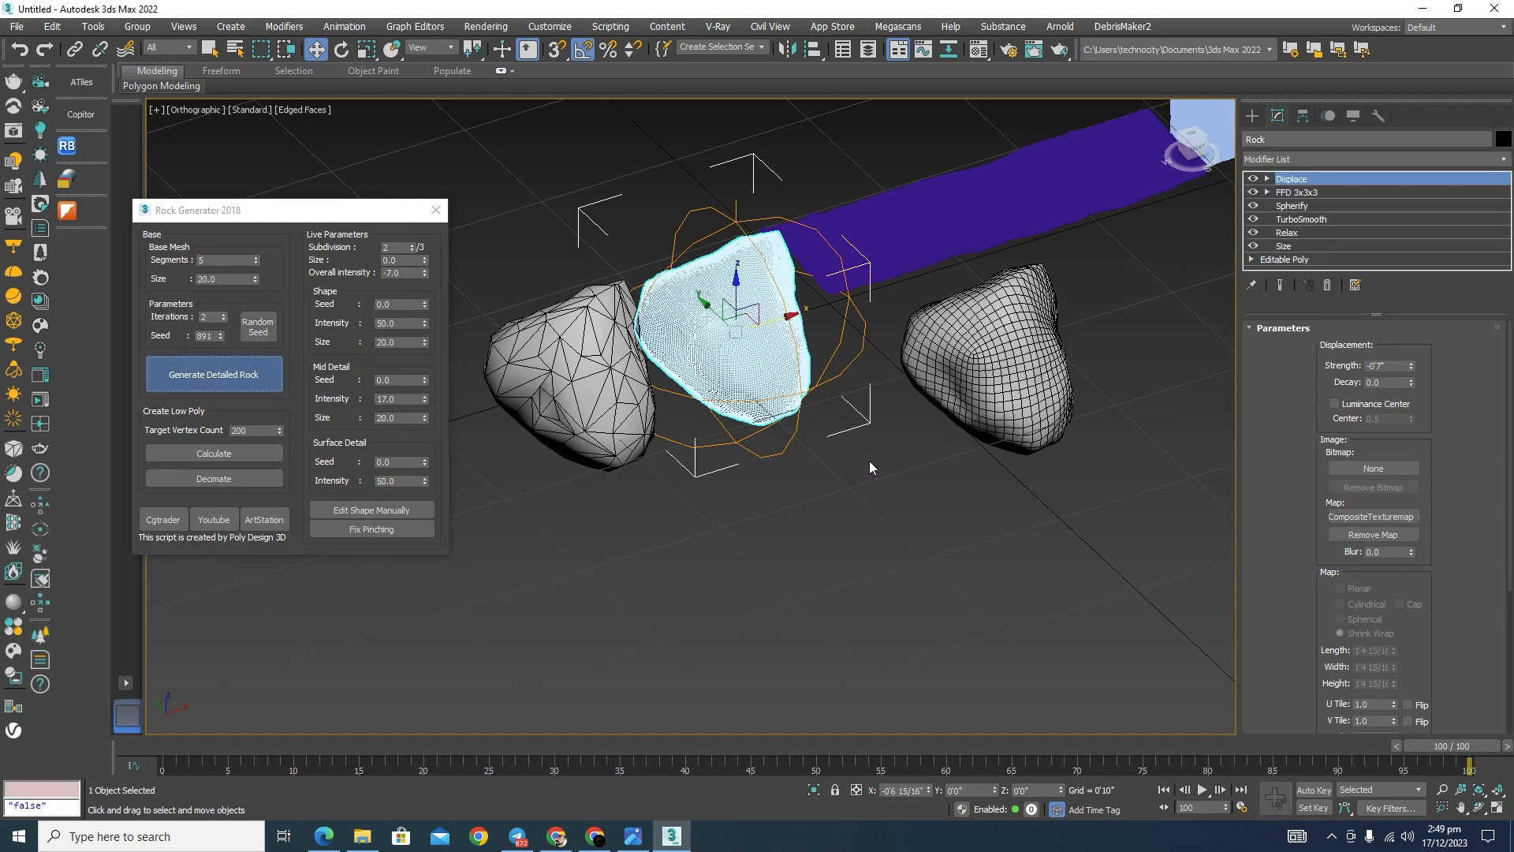
drag(874, 297, 1138, 256)
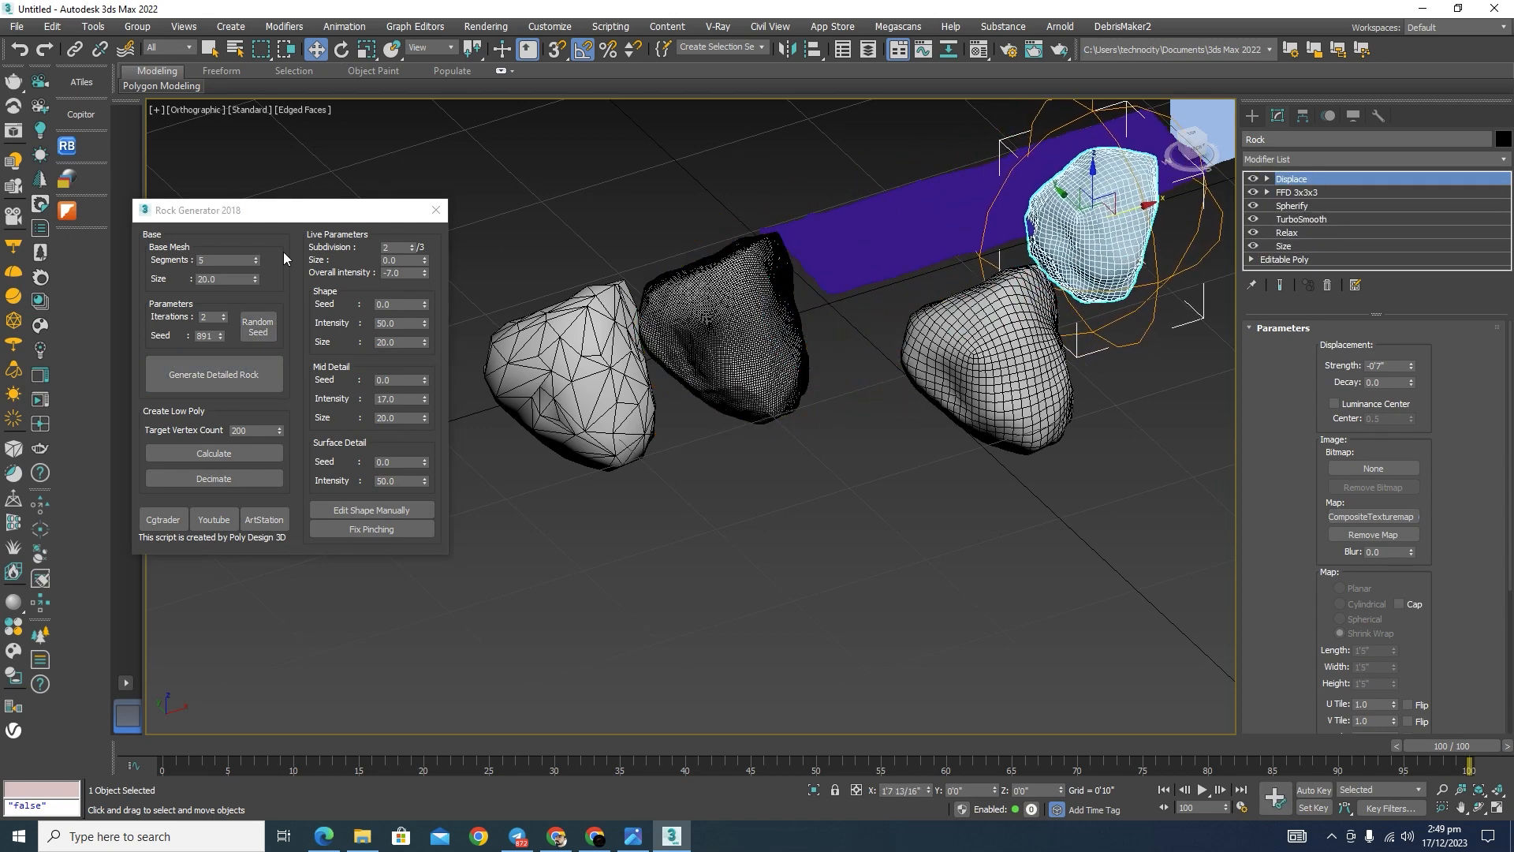
Step: Generate another rock from a new random seed, place it in front of the others, and inspect its shape
click(258, 330)
click(229, 377)
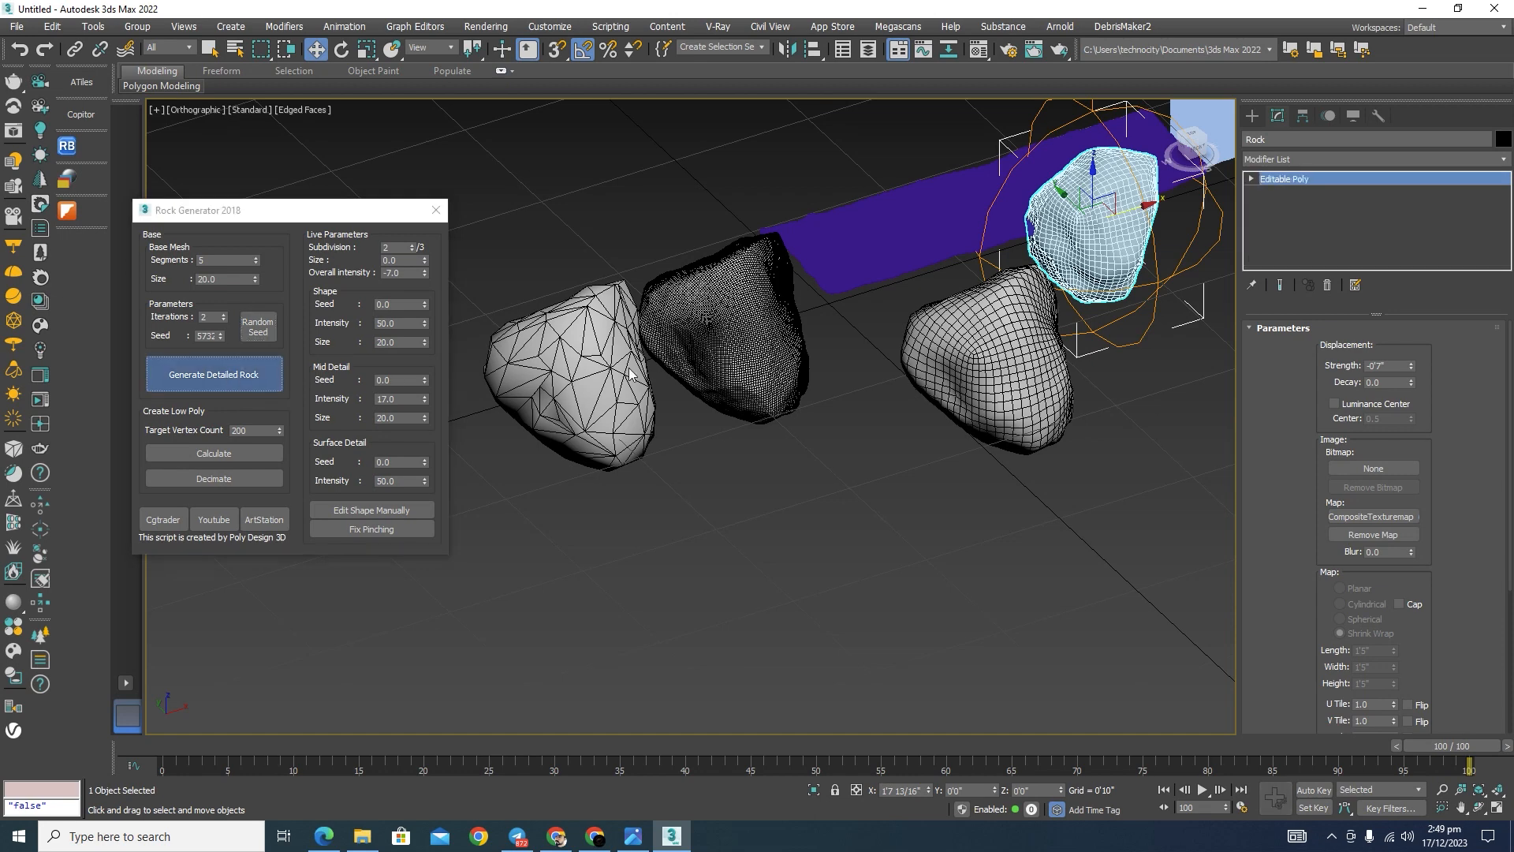
drag(867, 291, 1172, 507)
scroll(773, 407, down, 3)
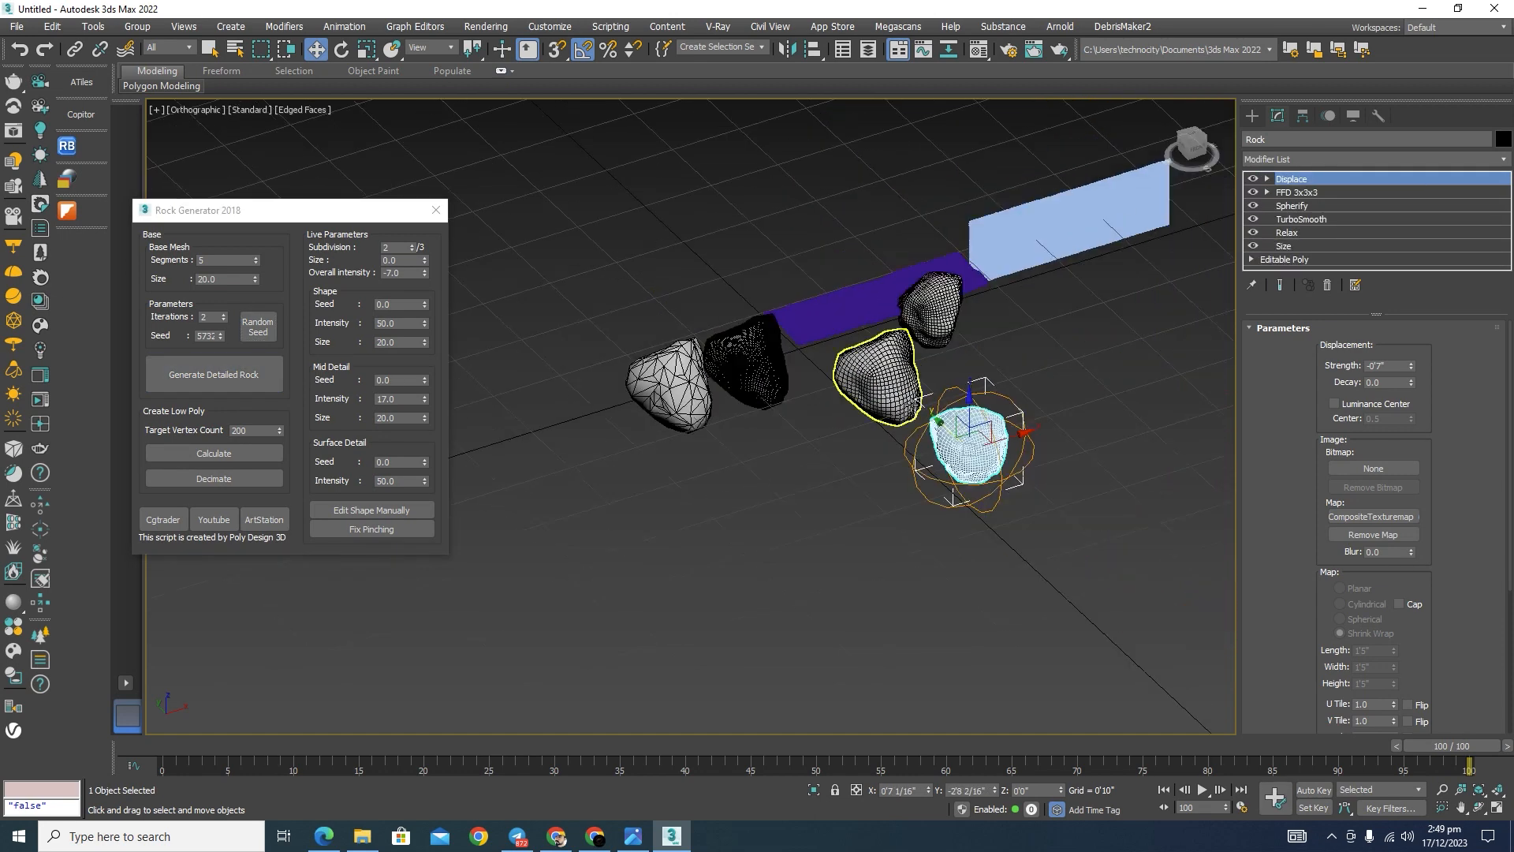
scroll(991, 434, up, 5)
alt+middle_drag(991, 434, 896, 537)
scroll(896, 537, down, 5)
mouse_move(773, 486)
alt+middle_down()
mouse_move(850, 495)
mouse_move(795, 503)
alt+middle_up()
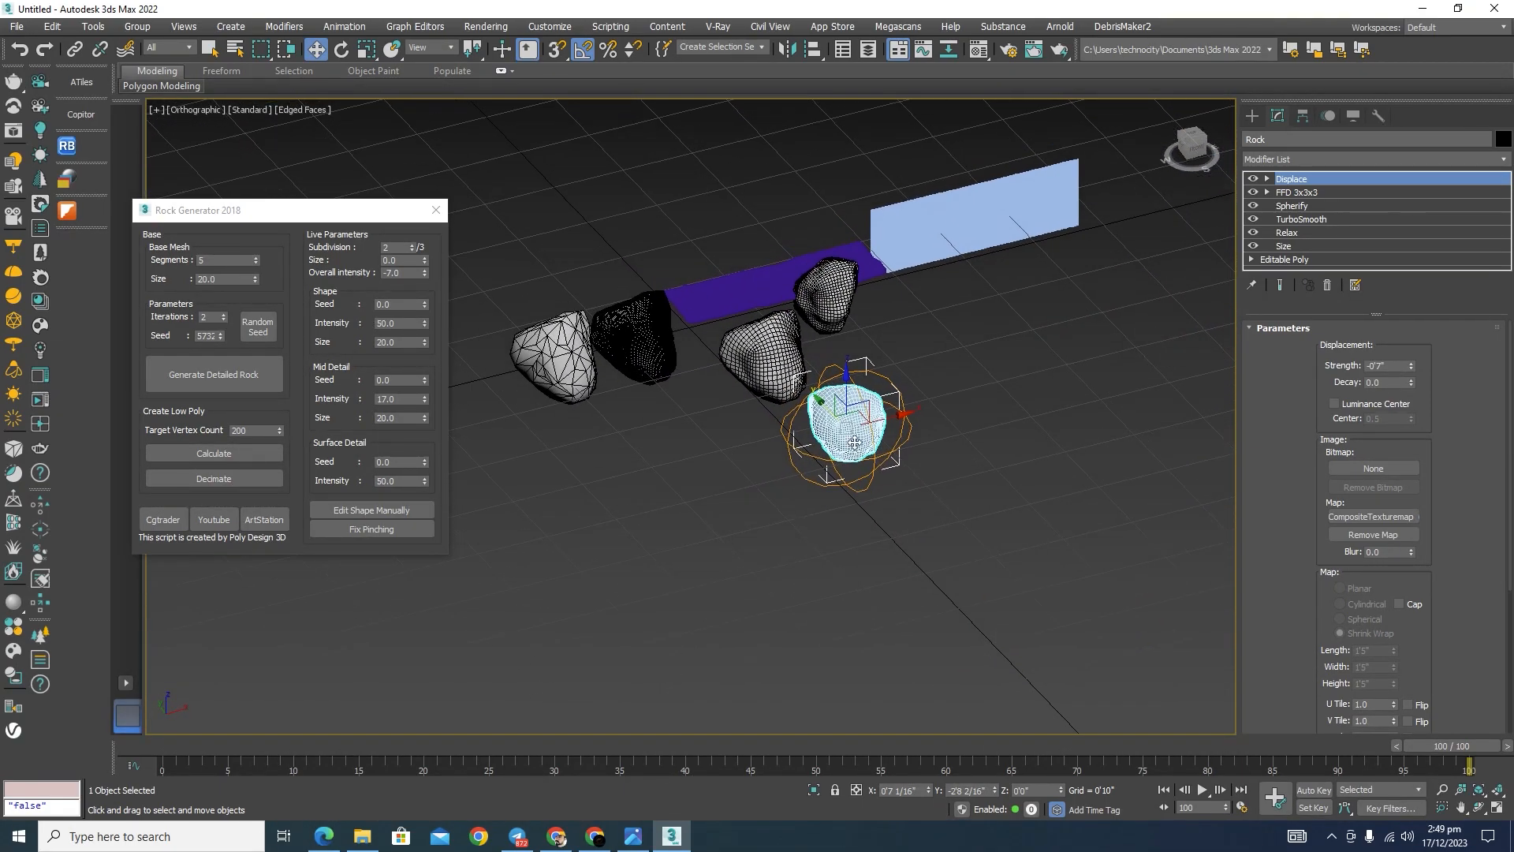
scroll(859, 395, up, 5)
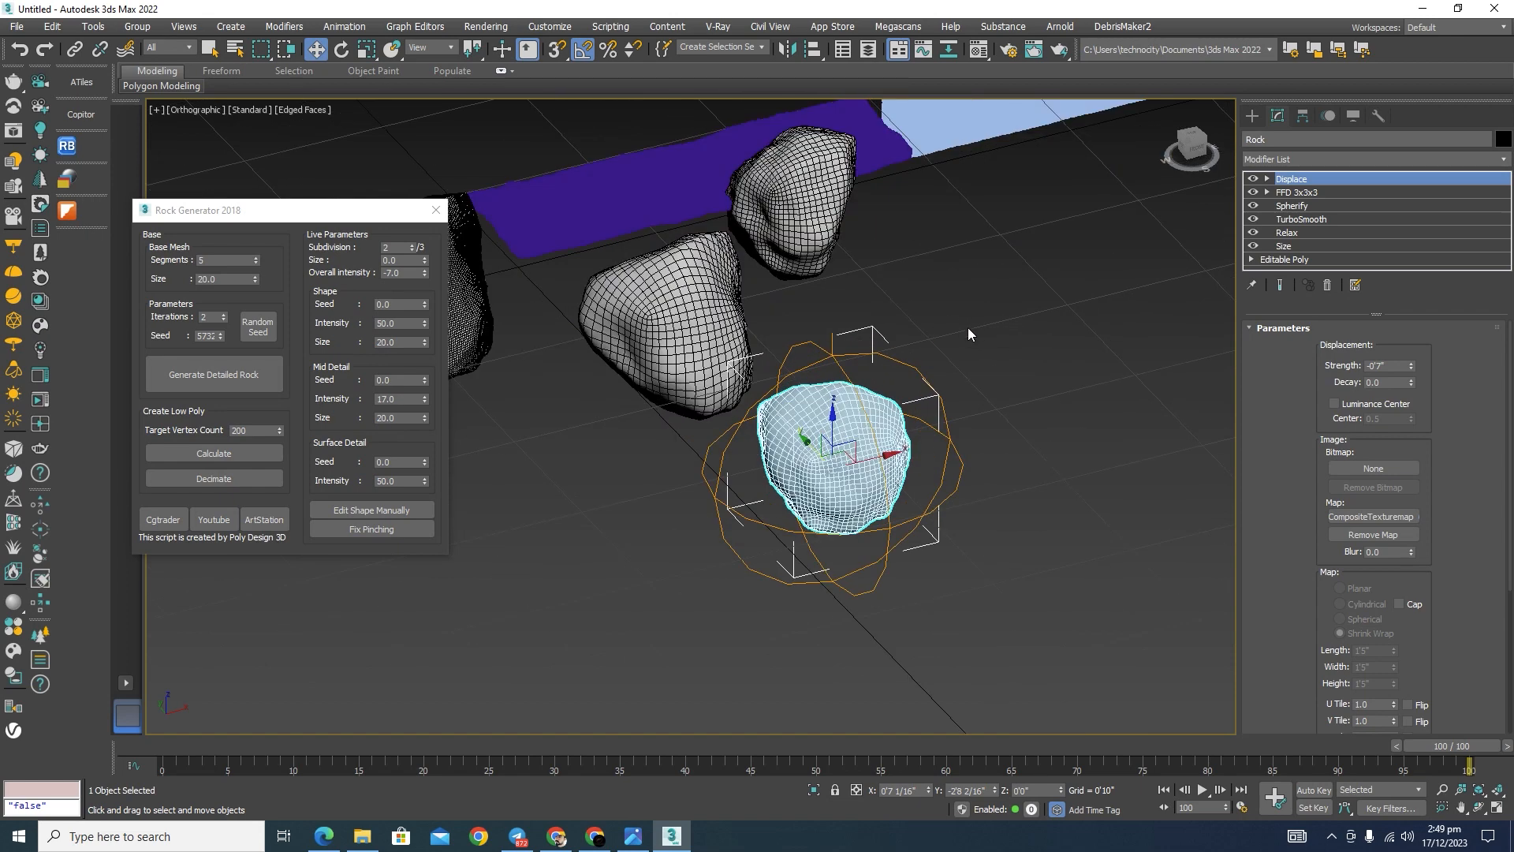